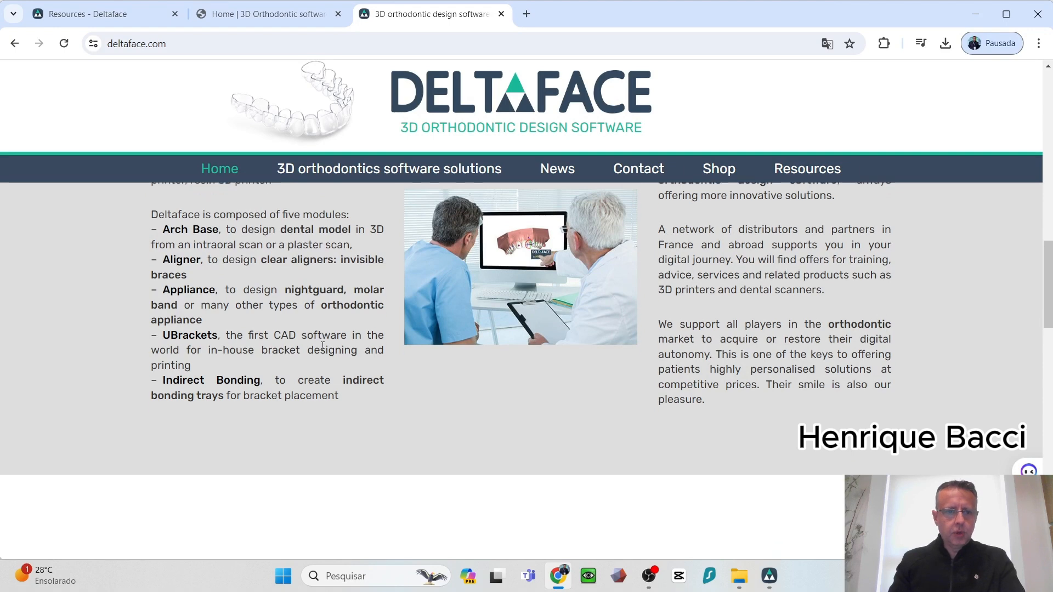
Examine the module overview and the clear aligner design information on the Deltaface website.
scroll(323, 346, down, 1)
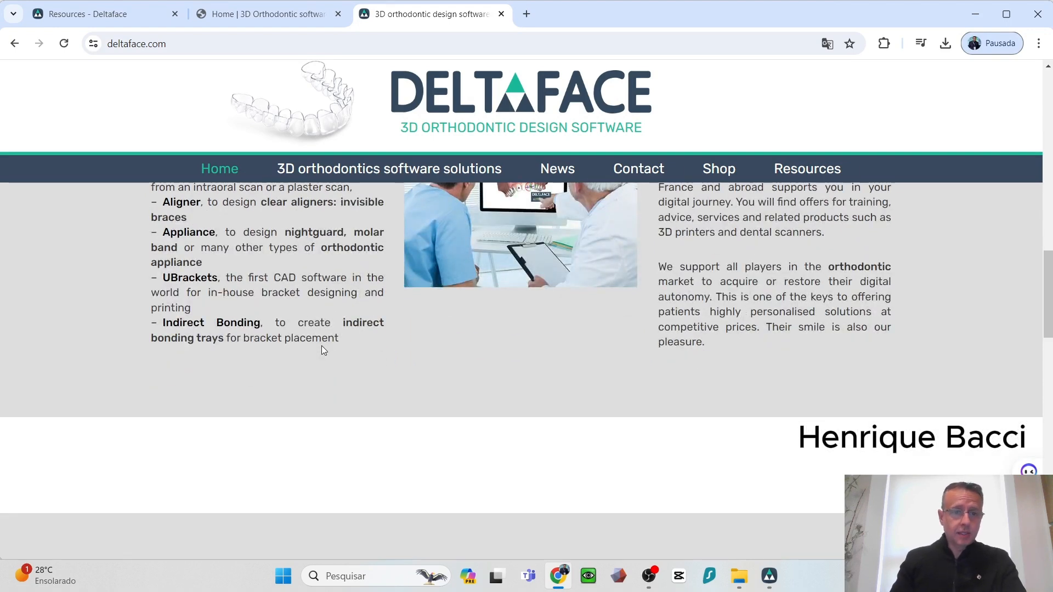
scroll(321, 346, down, 15)
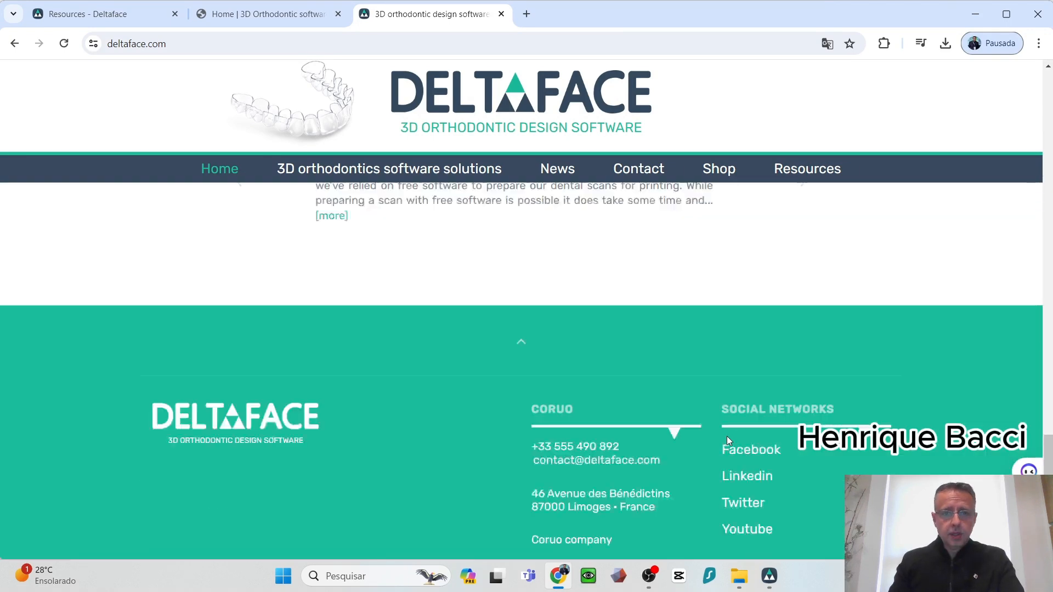
scroll(727, 433, up, 8)
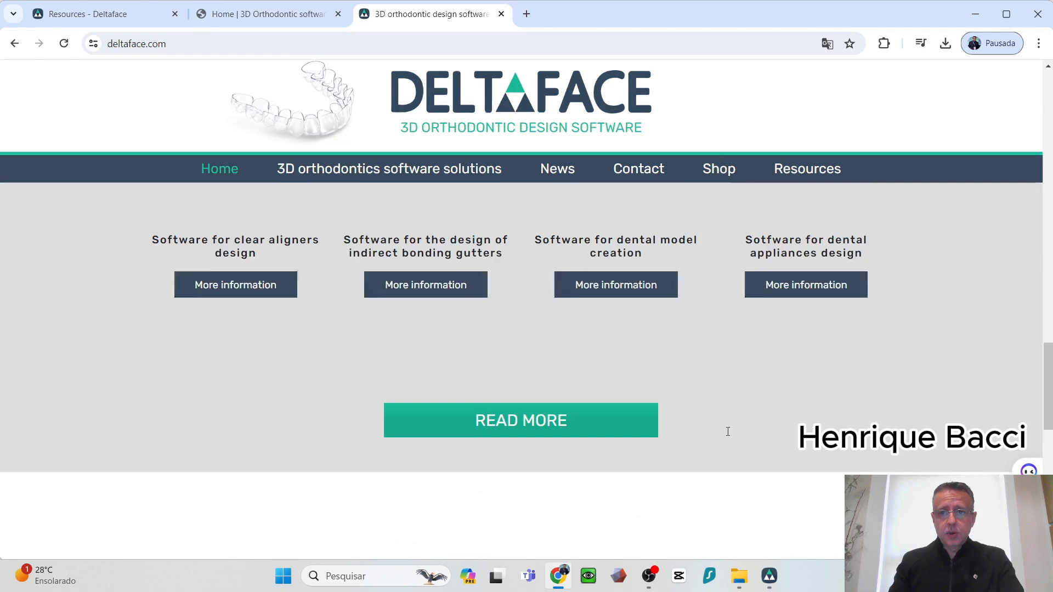
click(778, 174)
key(alt+Left)
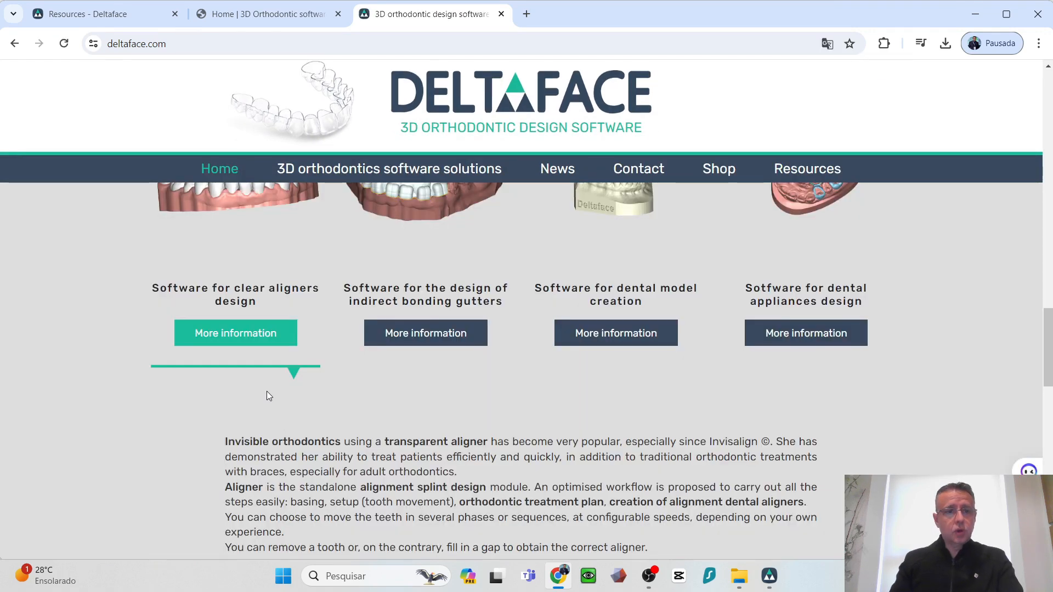
scroll(266, 390, down, 6)
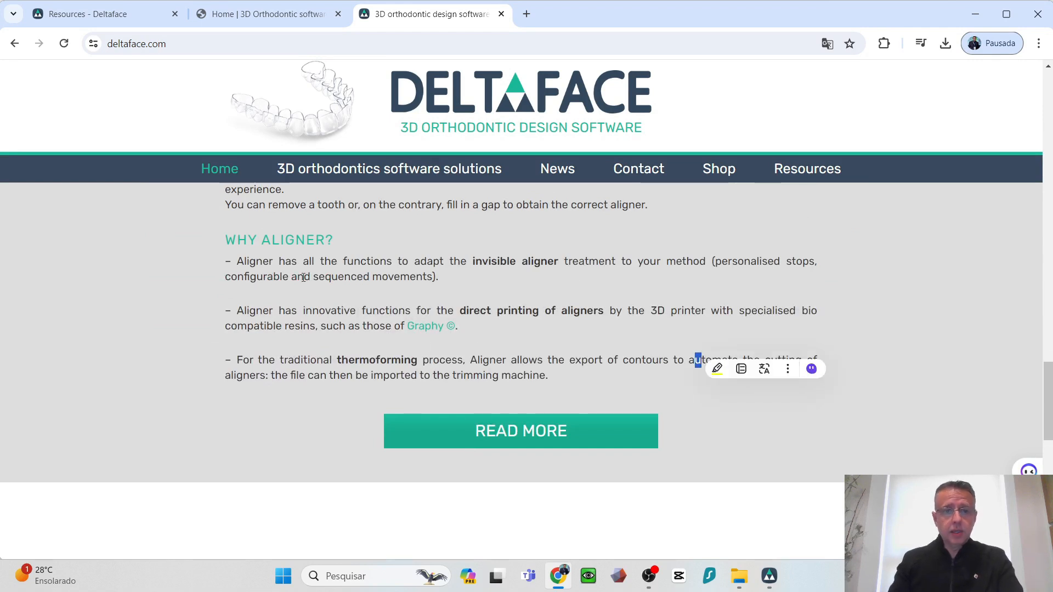
click(701, 356)
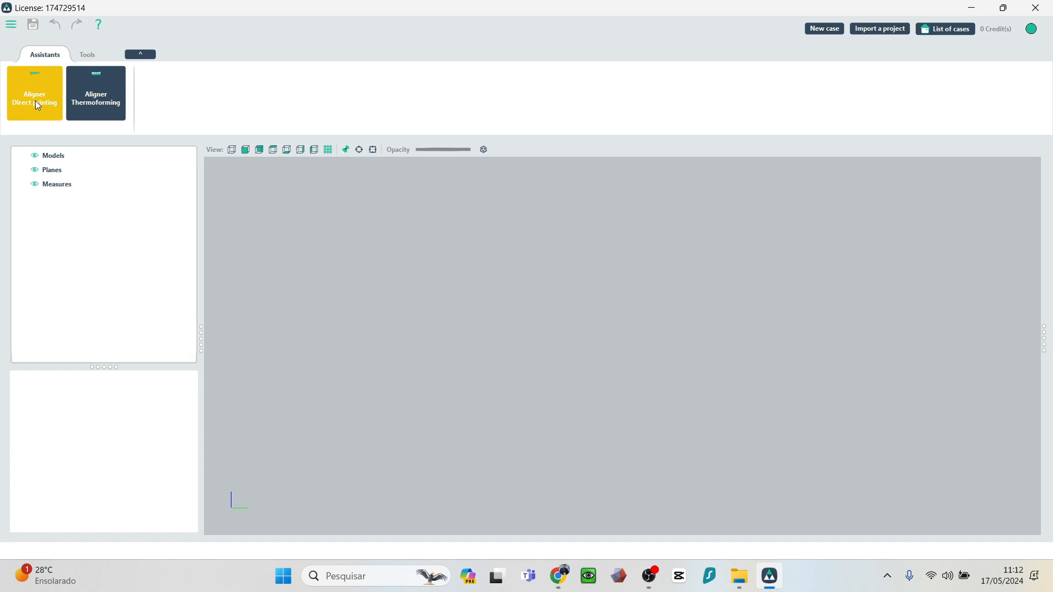
In the Deltaface software, review the general options and accept them without changes.
click(15, 27)
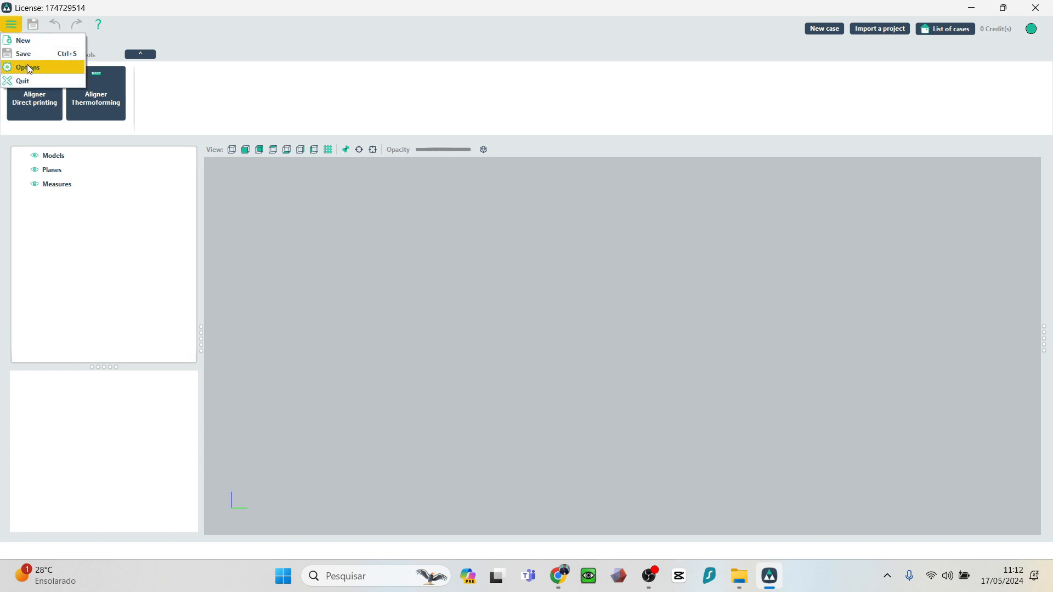
click(28, 66)
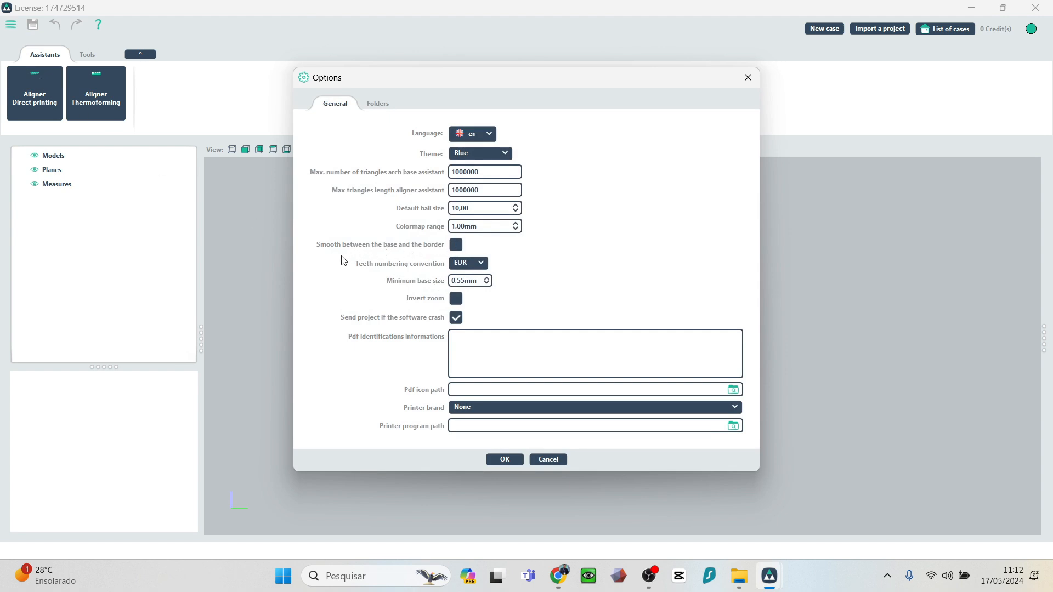
click(508, 458)
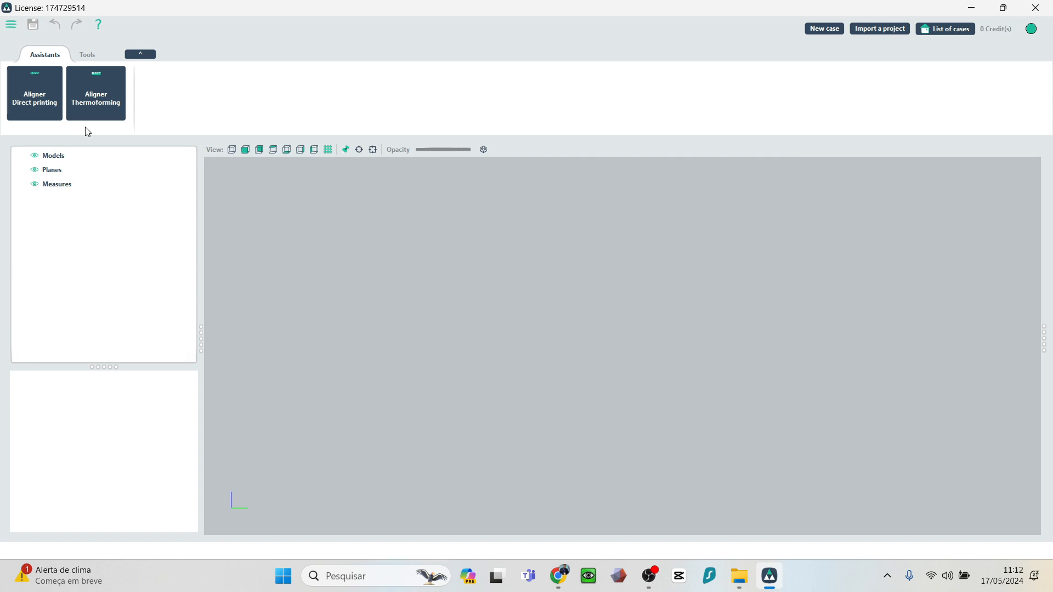
Create an Aligner Direct printing case with patient DeltaFace and load 112881119_shell_occlusion_l.stl as the mandible.
click(49, 104)
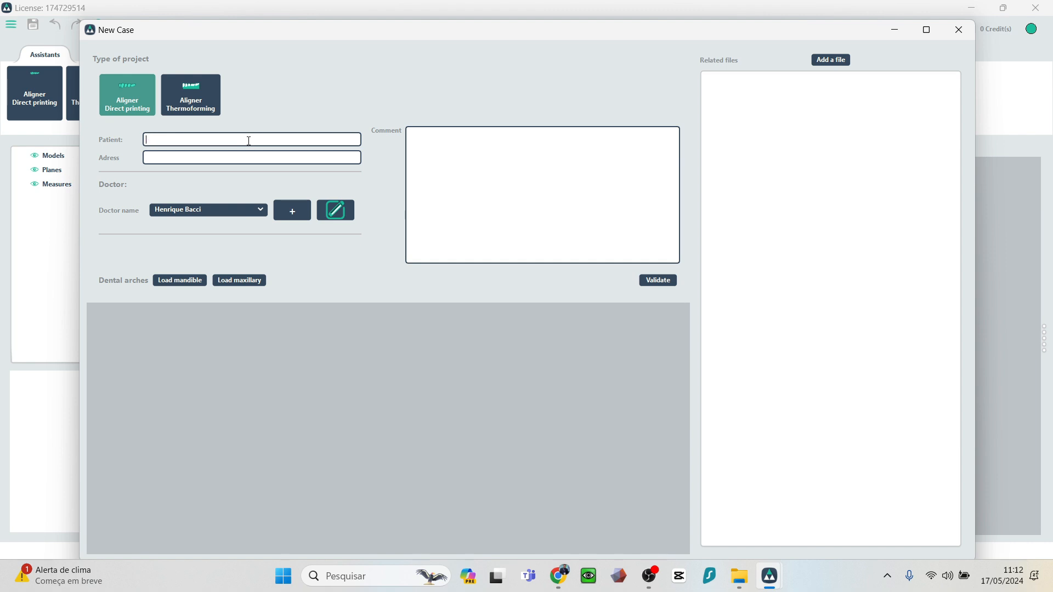
text(DeltaFace)
click(192, 279)
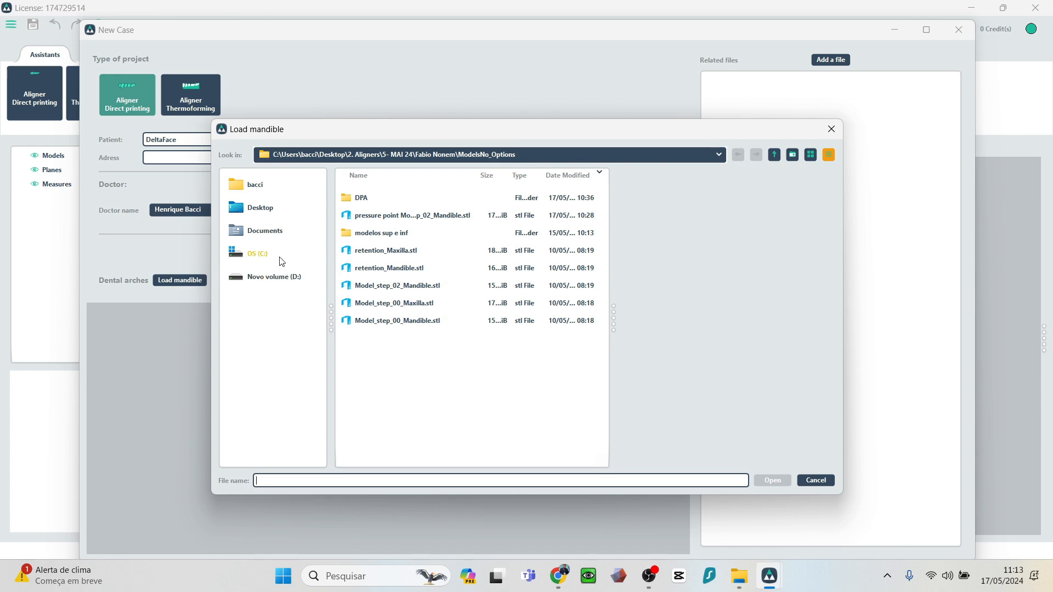
click(260, 207)
click(379, 216)
double_click(379, 215)
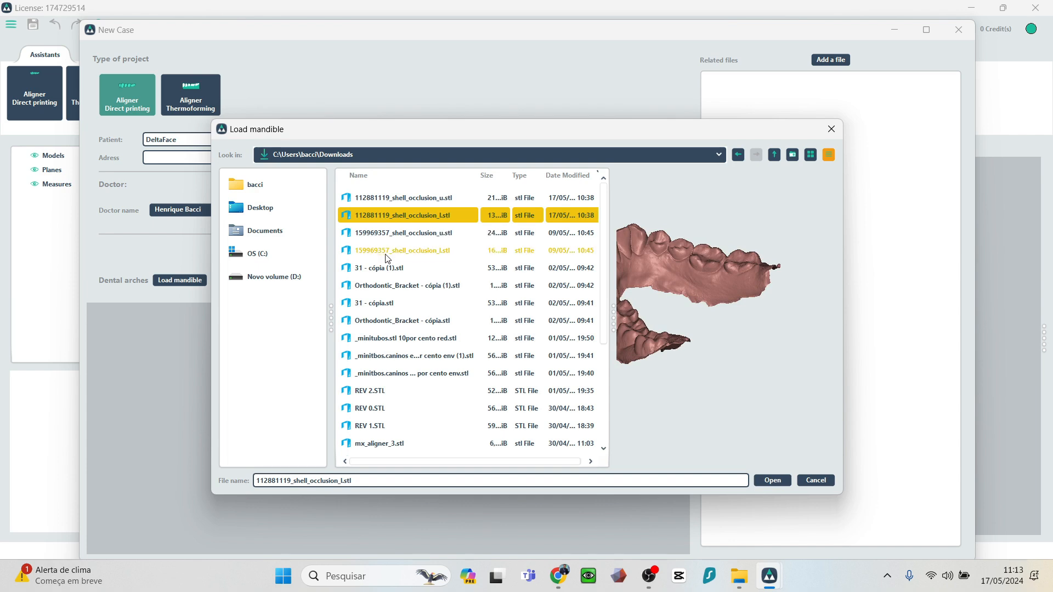
double_click(423, 223)
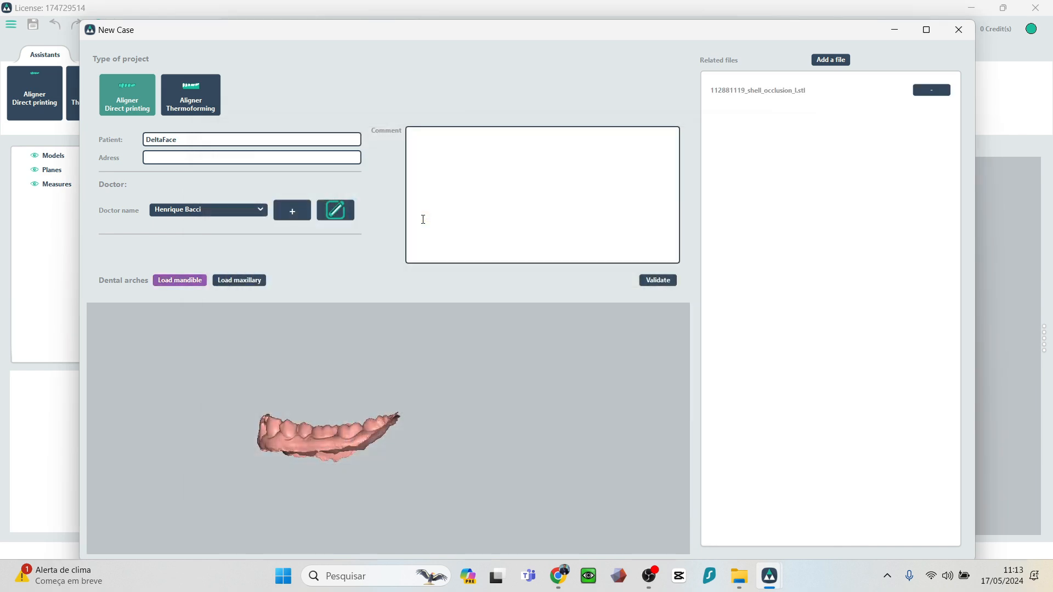
Load 112881119_shell_occlusion_u.stl as the maxilla and validate the new case.
click(256, 281)
double_click(386, 198)
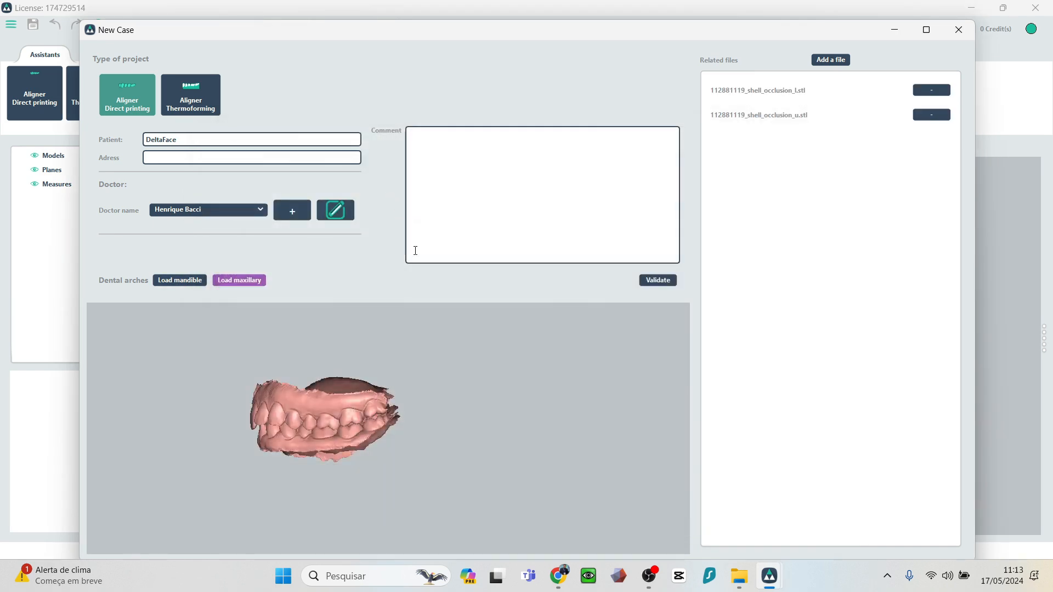
scroll(436, 432, down, 1)
scroll(435, 431, up, 4)
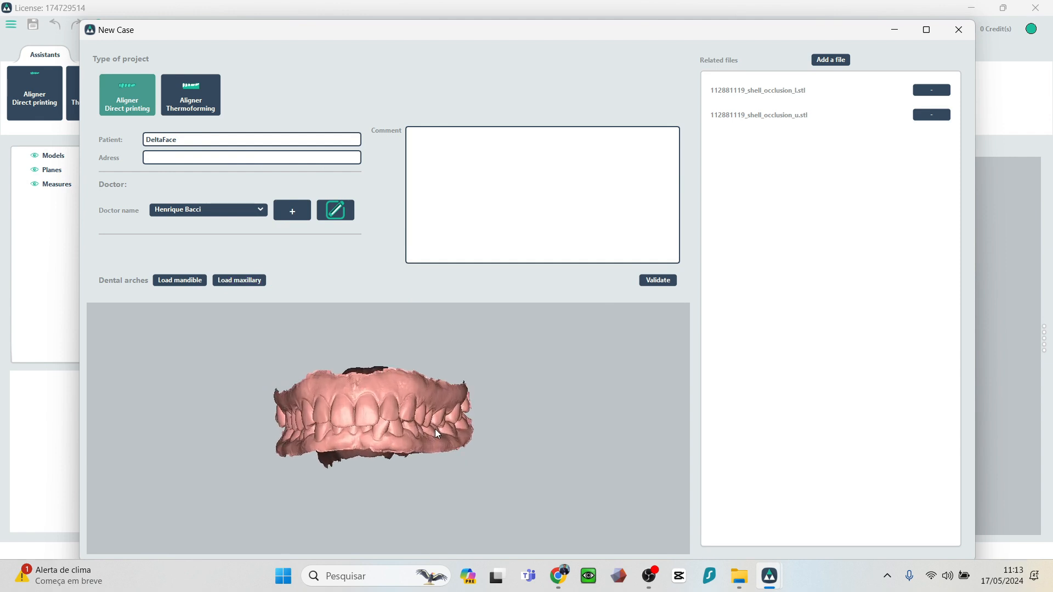
middle_drag(351, 428, 378, 433)
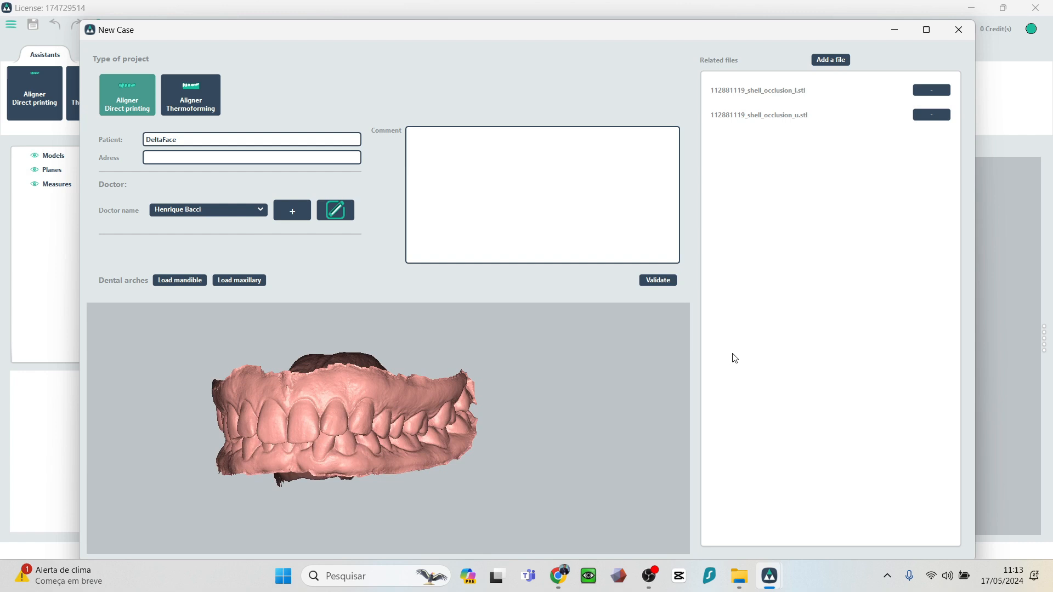
click(657, 281)
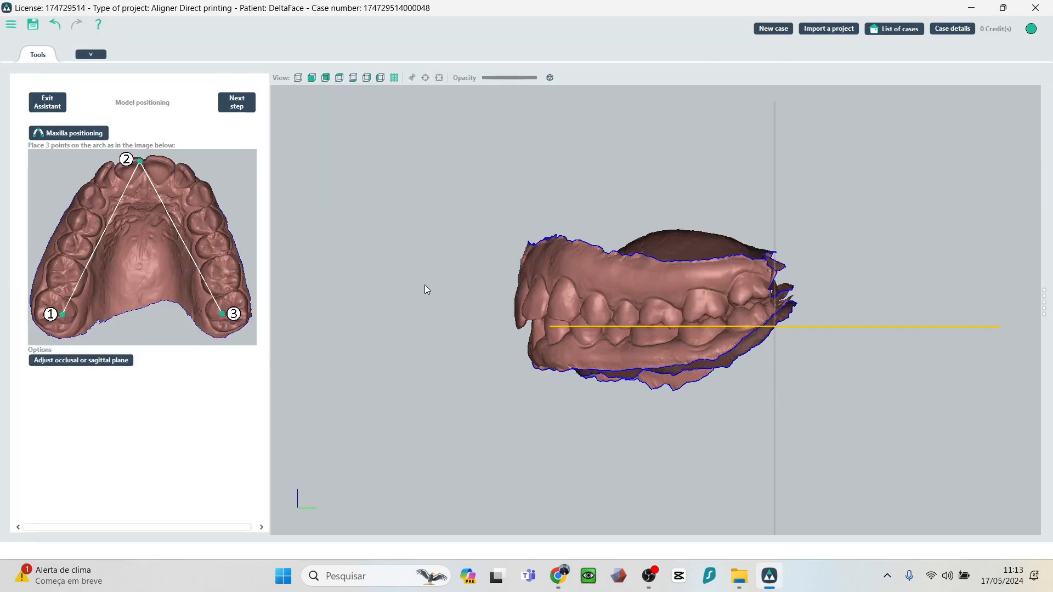
Position the maxilla by placing three points on the last molar of one side, the central incisor midline and the opposite last molar.
middle_drag(424, 284, 485, 269)
click(85, 134)
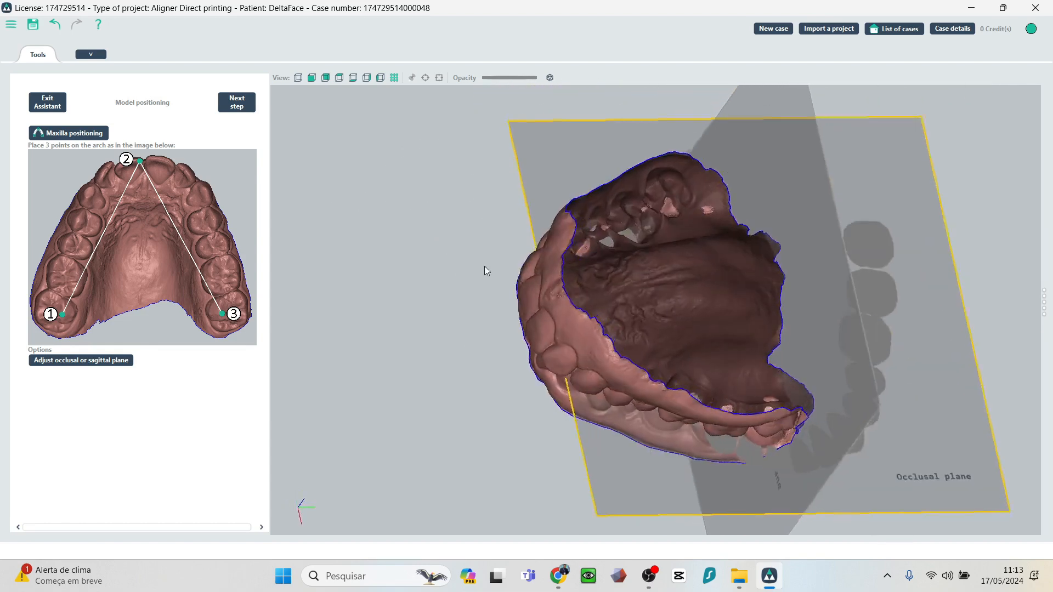
click(84, 134)
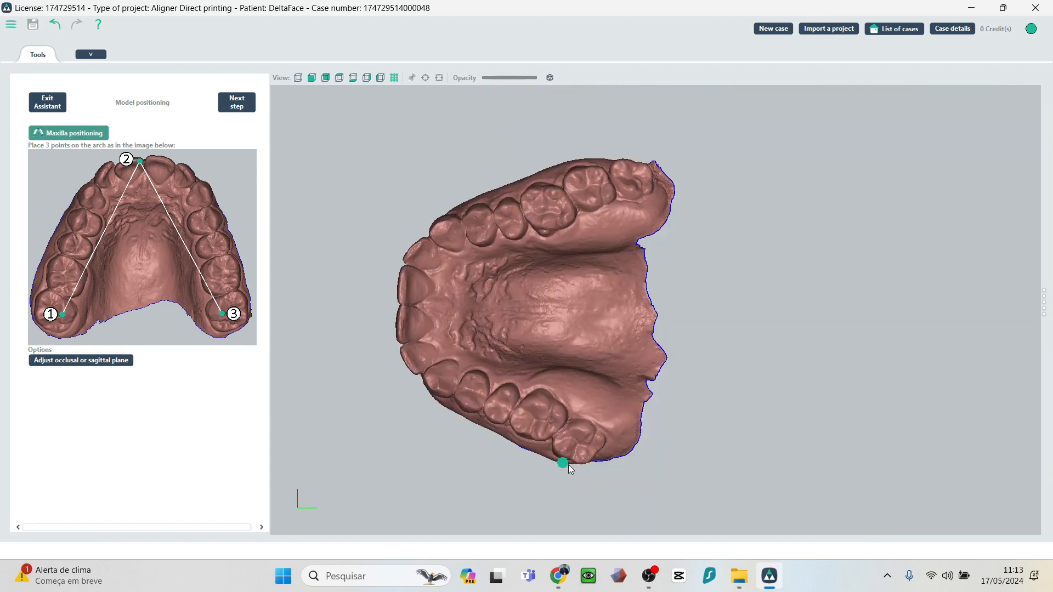
click(586, 445)
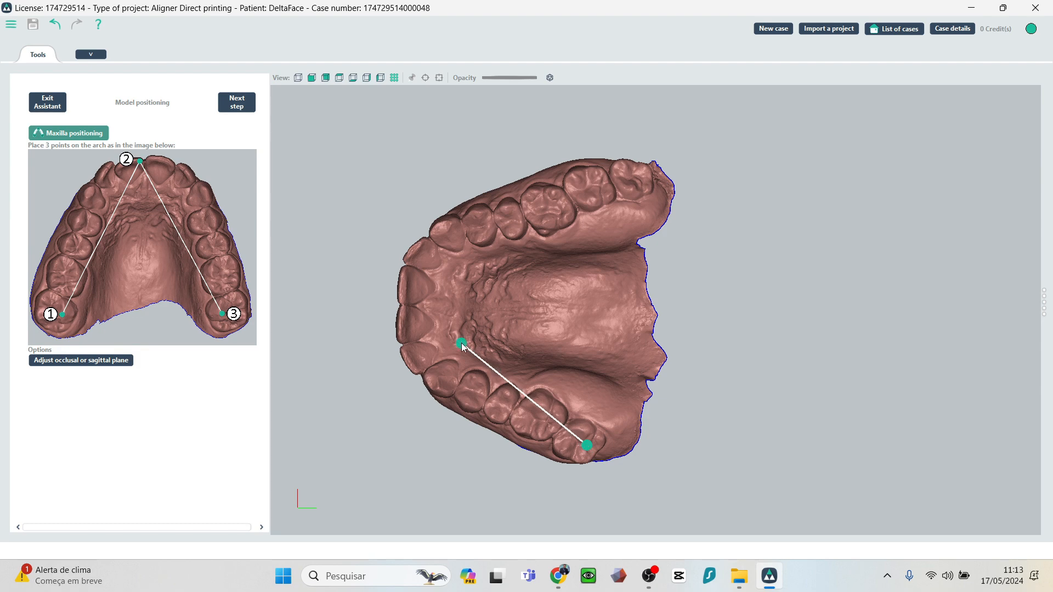
click(402, 305)
click(626, 187)
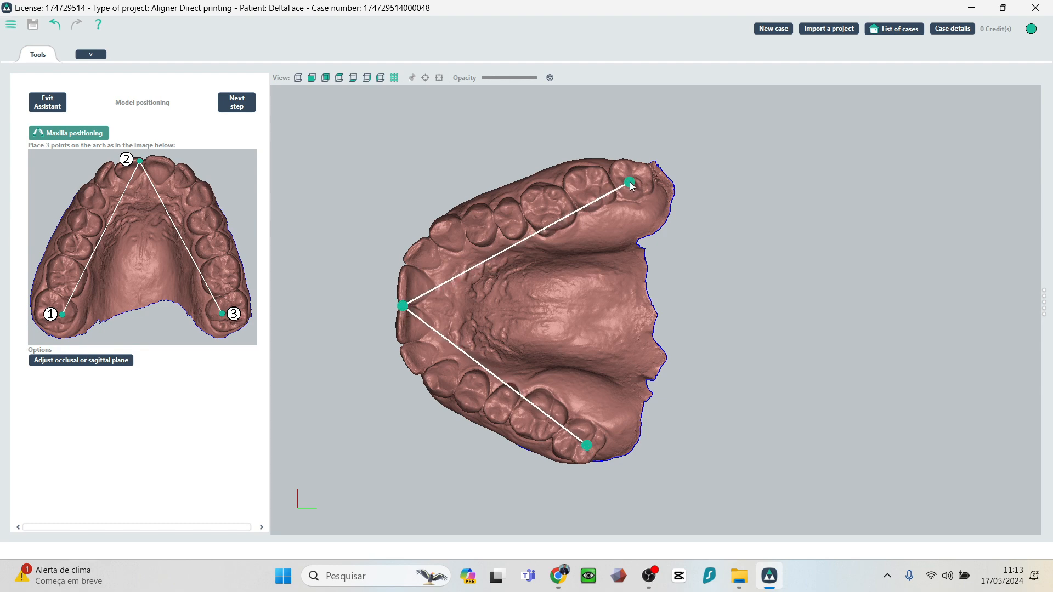
Adjust the occlusal plane by shifting it backward until its tooth outline matches the maxillary arch, and proceed to Borders cleaning.
middle_drag(580, 297, 650, 289)
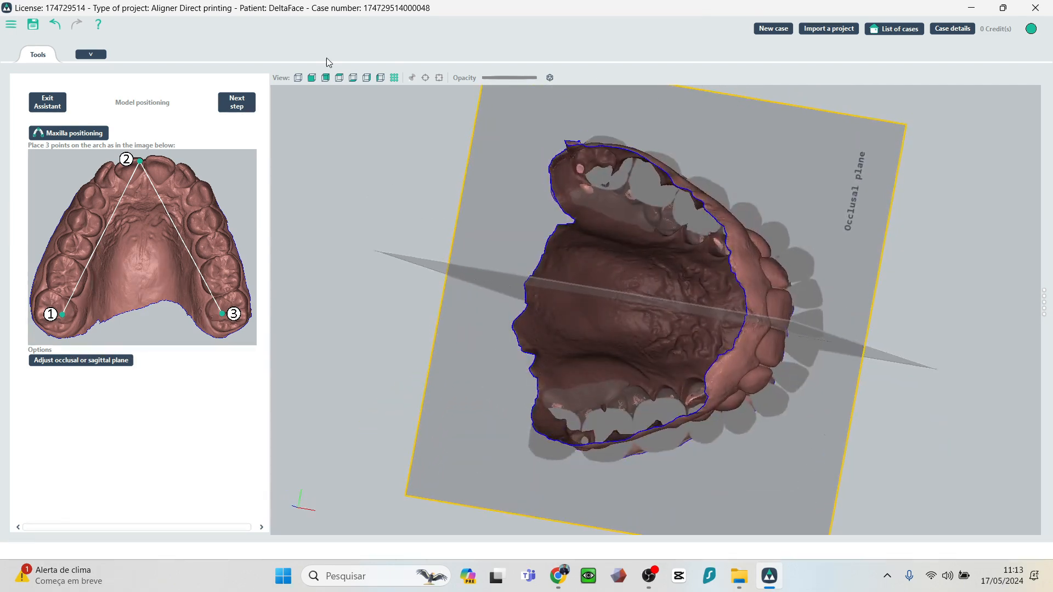
click(311, 79)
middle_drag(651, 266, 674, 266)
scroll(651, 268, up, 1)
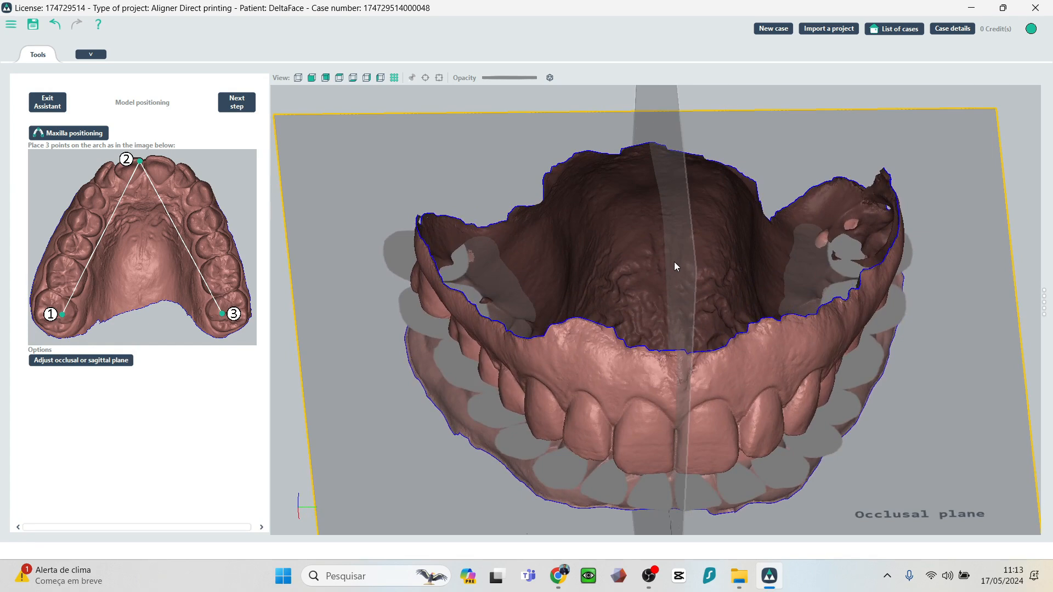
click(88, 361)
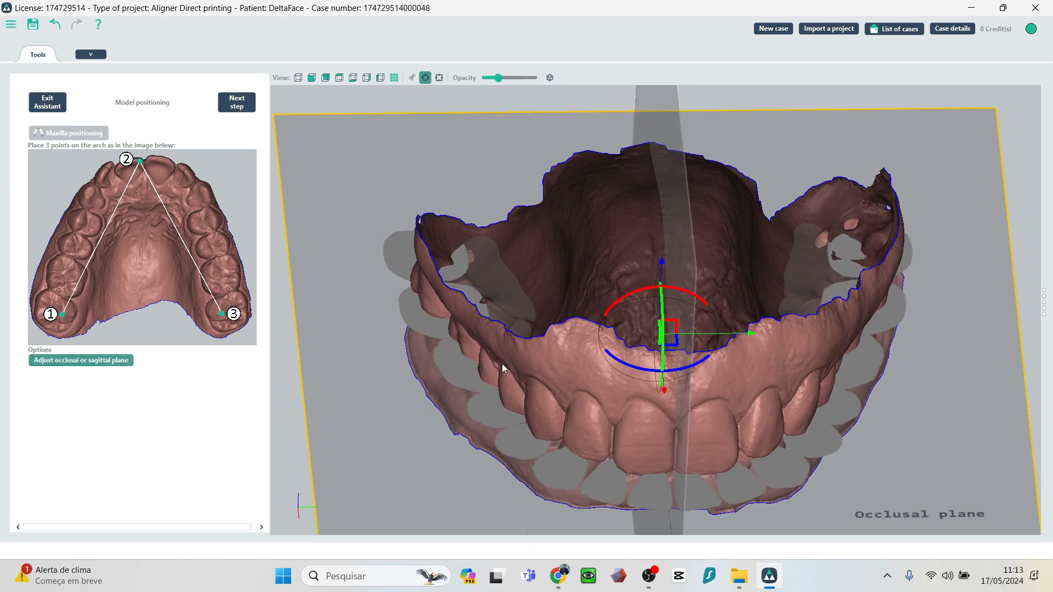
middle_drag(564, 347, 569, 297)
middle_drag(638, 378, 642, 400)
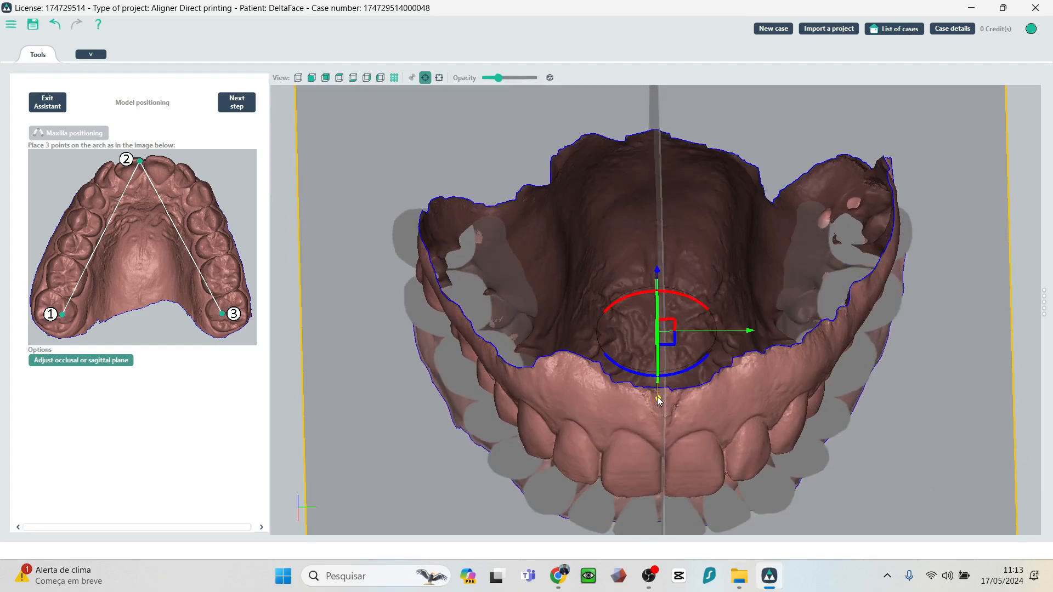
drag(657, 397, 660, 369)
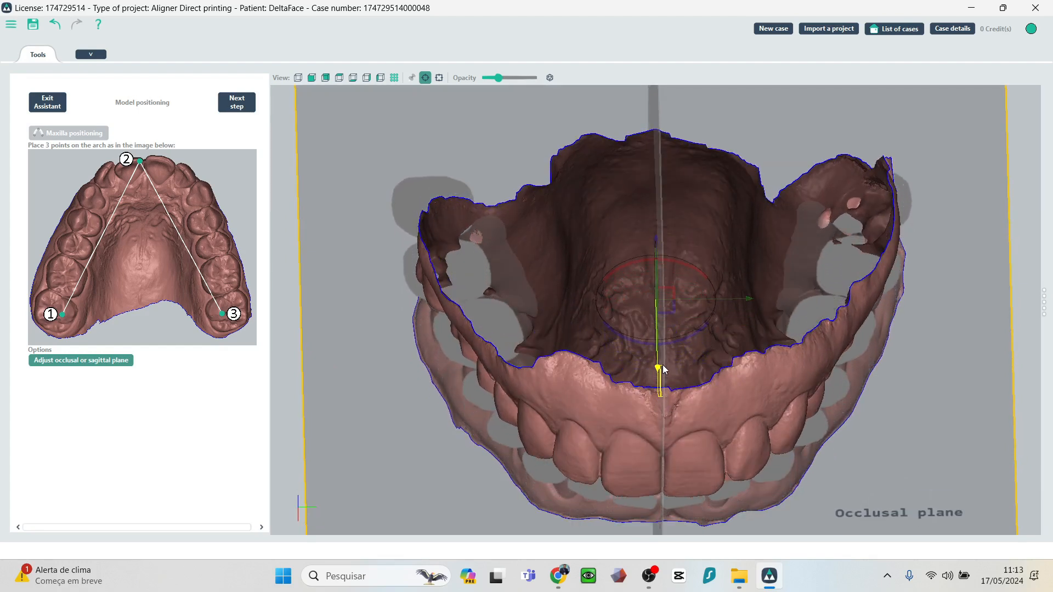
middle_drag(665, 399, 701, 445)
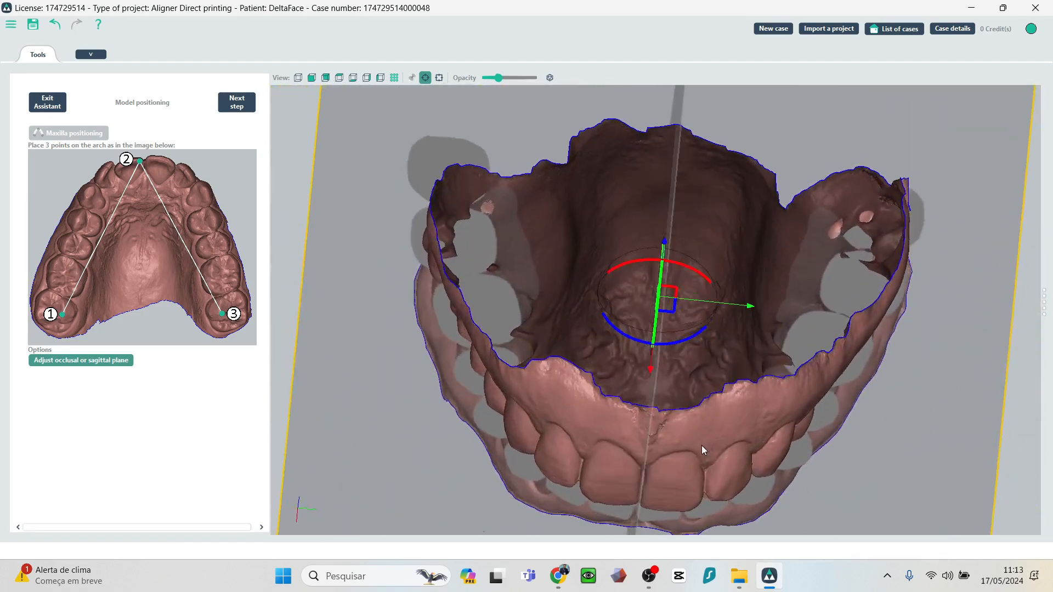
click(311, 77)
middle_drag(454, 283, 476, 305)
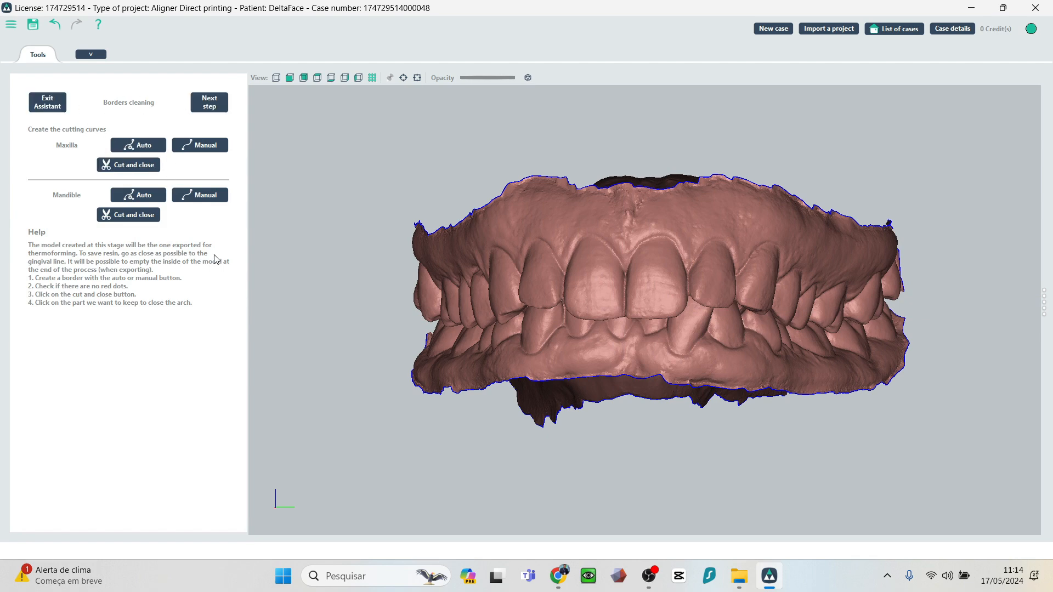
Activate the smoothing brush, reduce its size and smooth the front surface of the maxillary incisors.
middle_drag(592, 265, 608, 246)
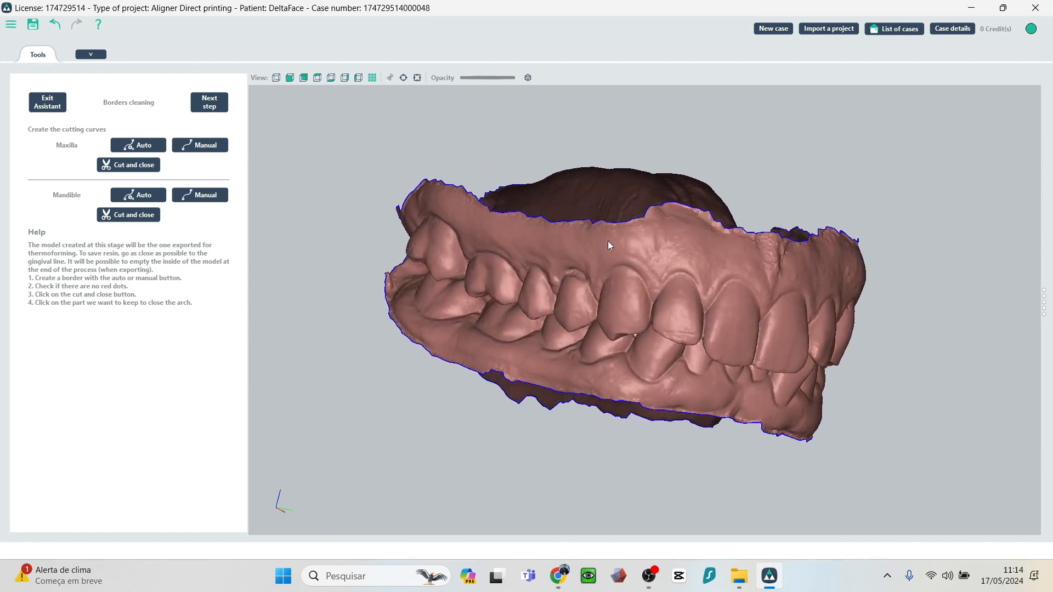
middle_drag(493, 360, 669, 261)
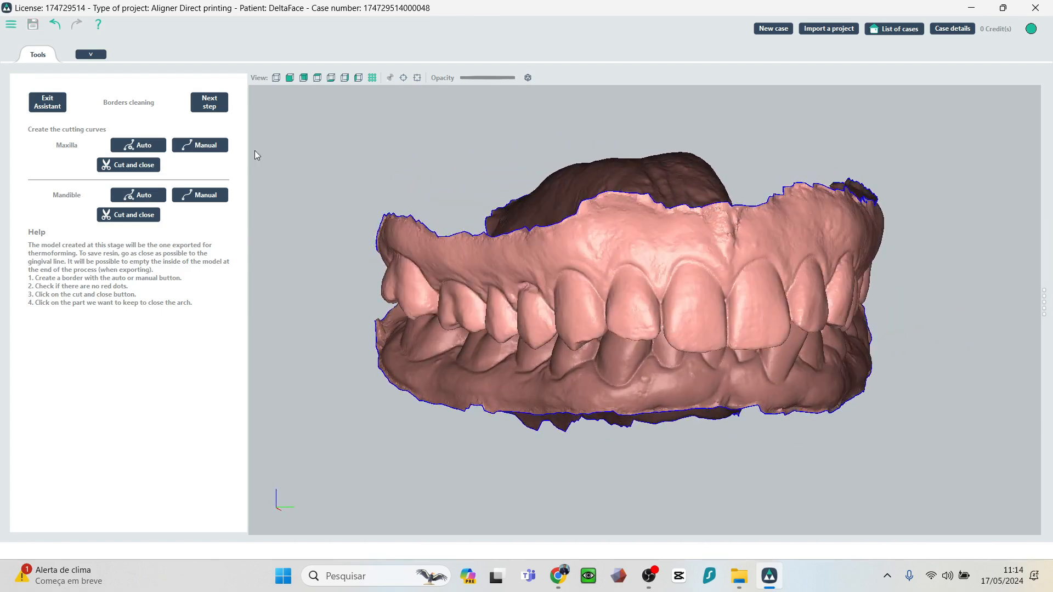
click(92, 54)
middle_drag(451, 372, 483, 374)
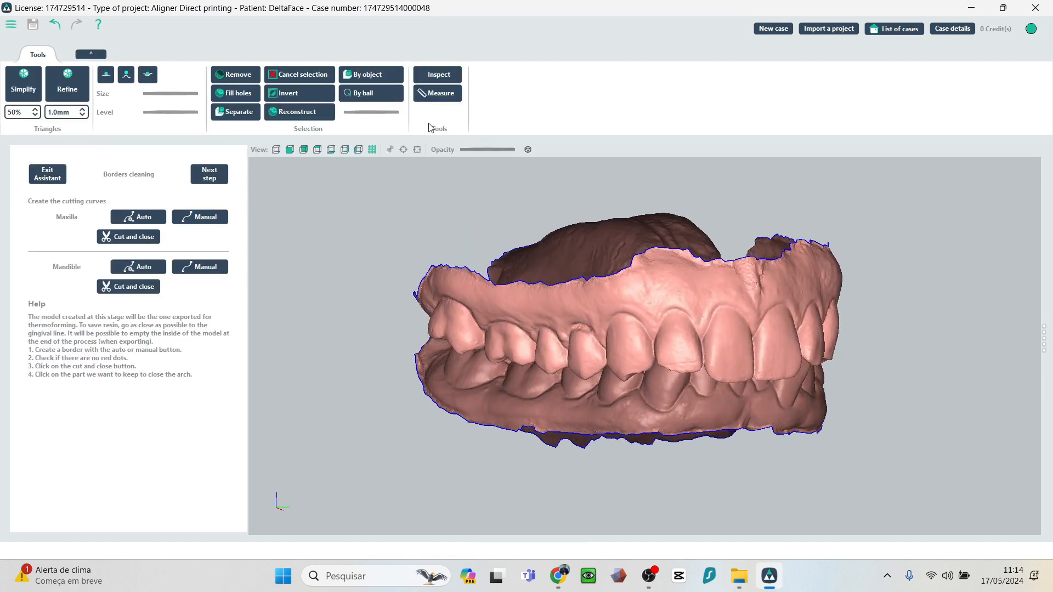
scroll(547, 365, up, 8)
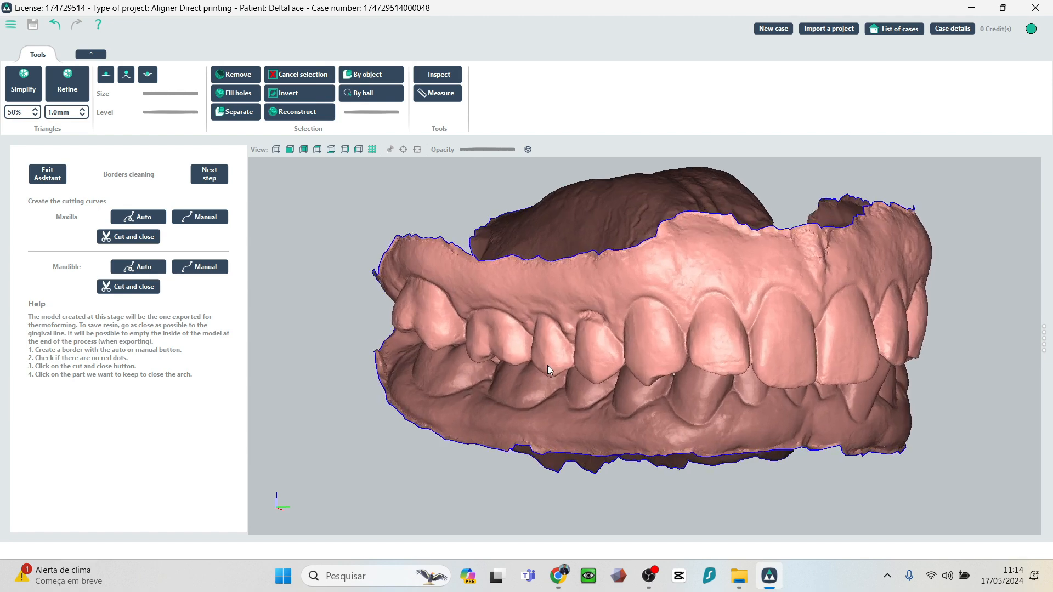
middle_drag(567, 353, 574, 354)
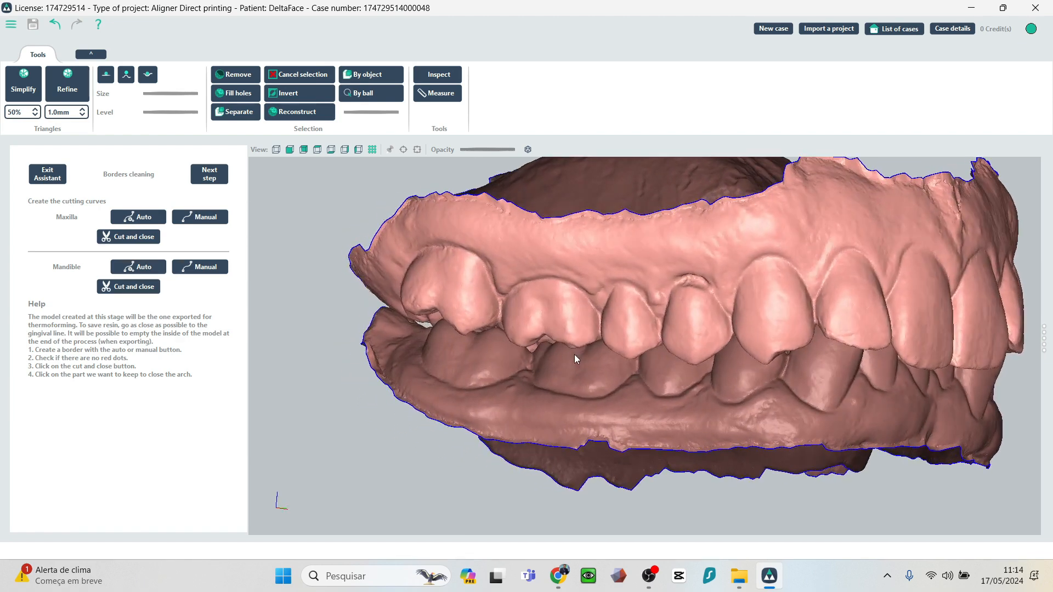
click(105, 75)
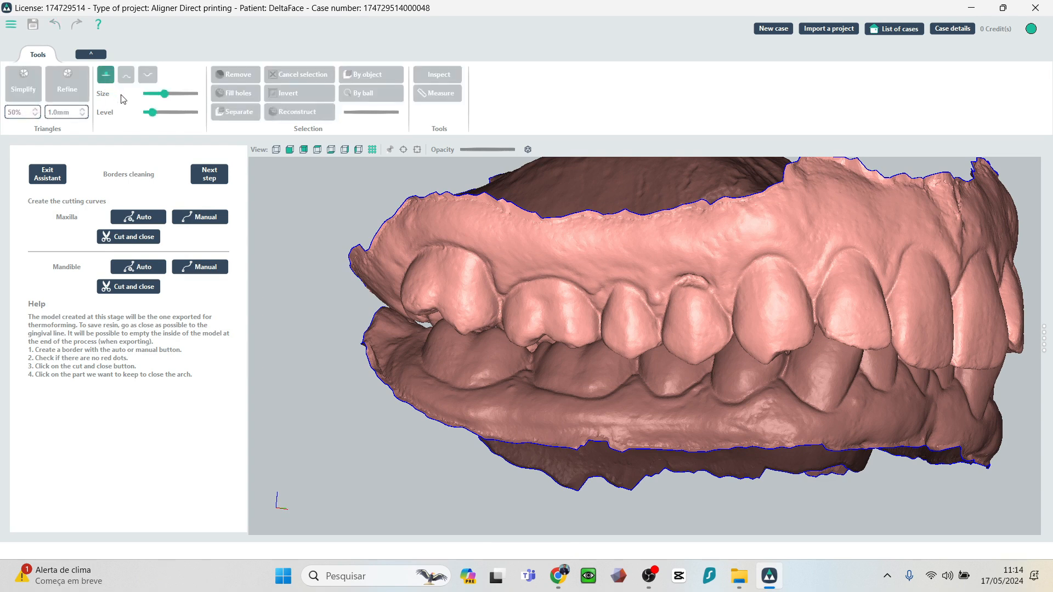
drag(162, 101, 154, 99)
right_drag(781, 304, 693, 334)
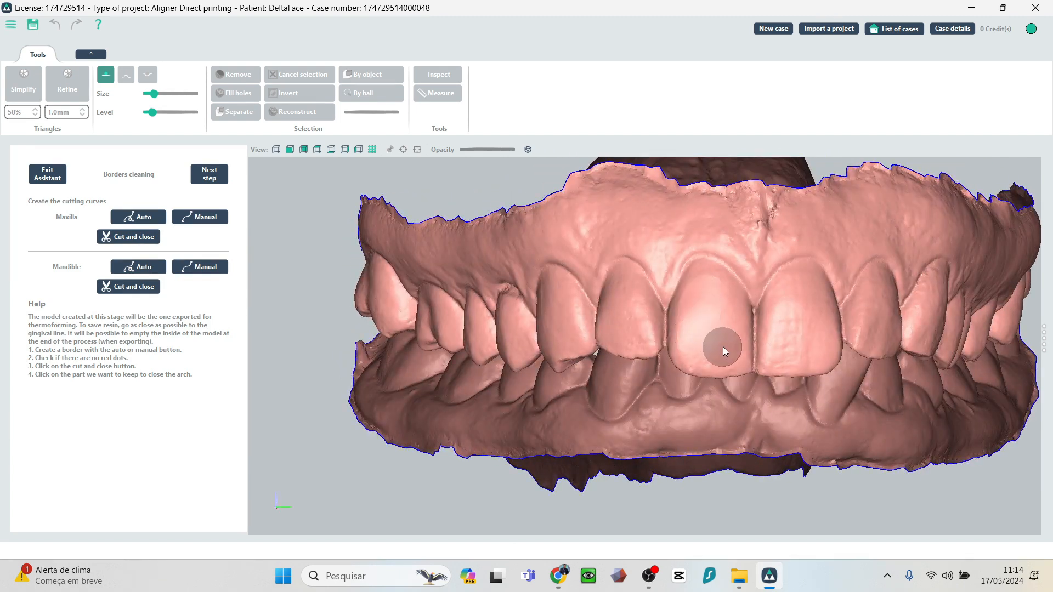
mouse_move(650, 331)
mouse_down()
mouse_move(642, 296)
mouse_move(620, 297)
mouse_move(627, 337)
mouse_up()
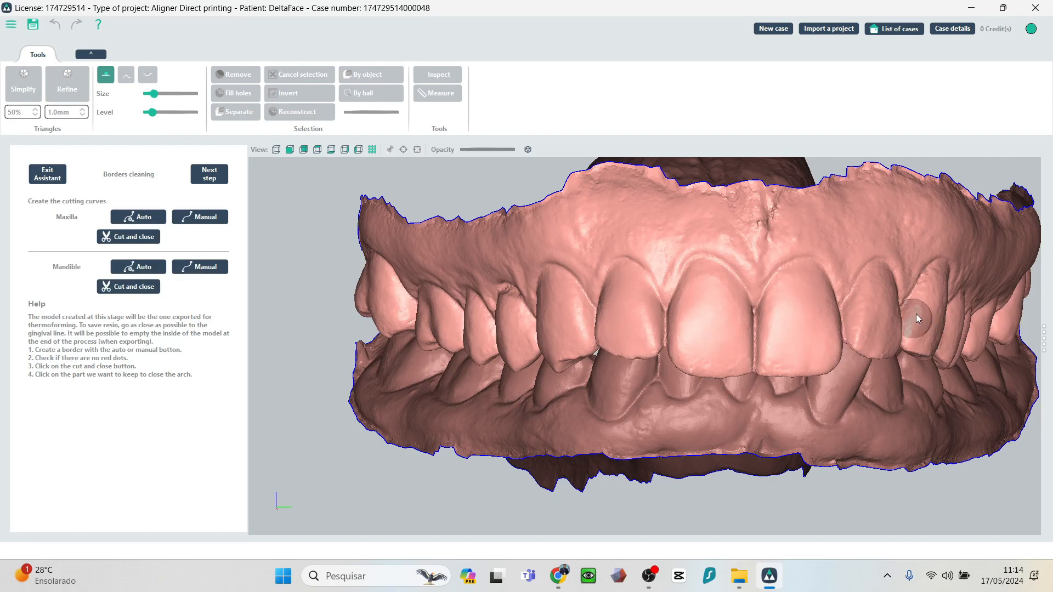
Smooth away the raised defect at the gingival margin of the maxillary premolar, and close the mesh editing tools.
right_drag(916, 315, 832, 312)
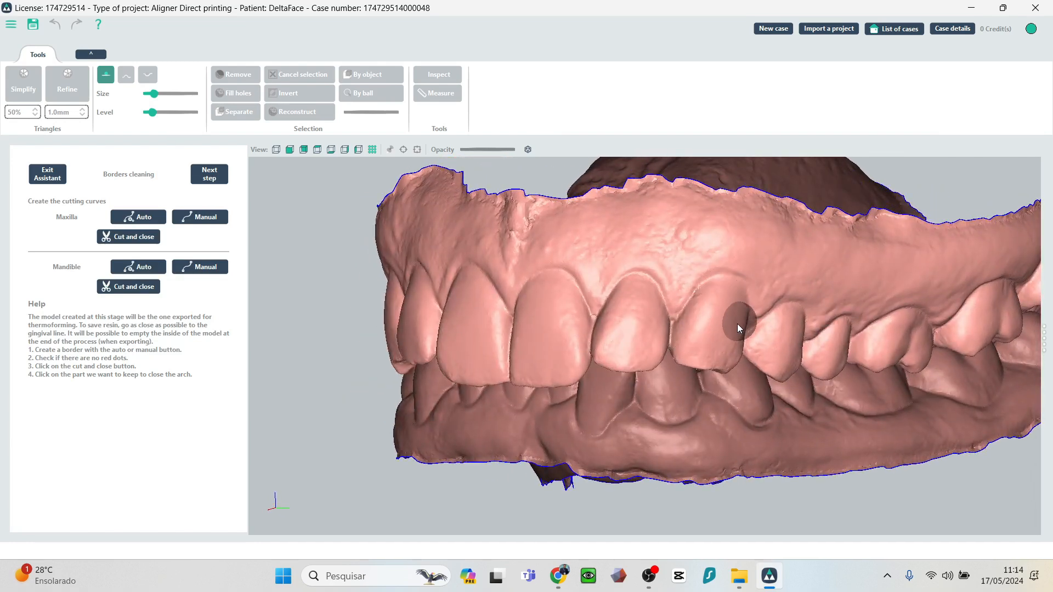
mouse_move(549, 347)
right_down()
mouse_move(705, 359)
mouse_move(640, 343)
mouse_move(664, 321)
right_up()
scroll(641, 344, up, 2)
scroll(640, 344, up, 2)
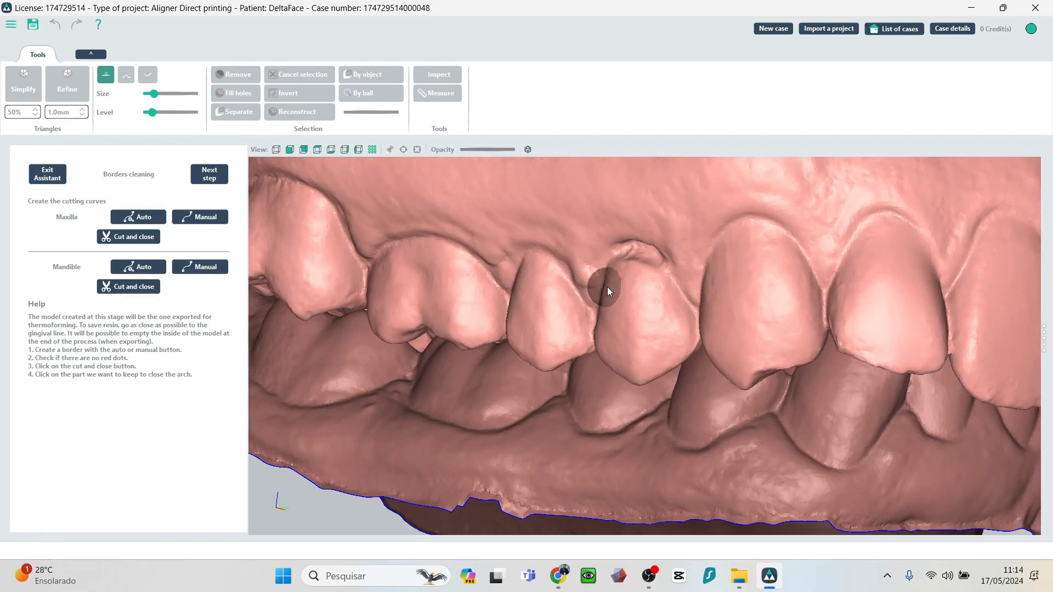
scroll(607, 287, up, 2)
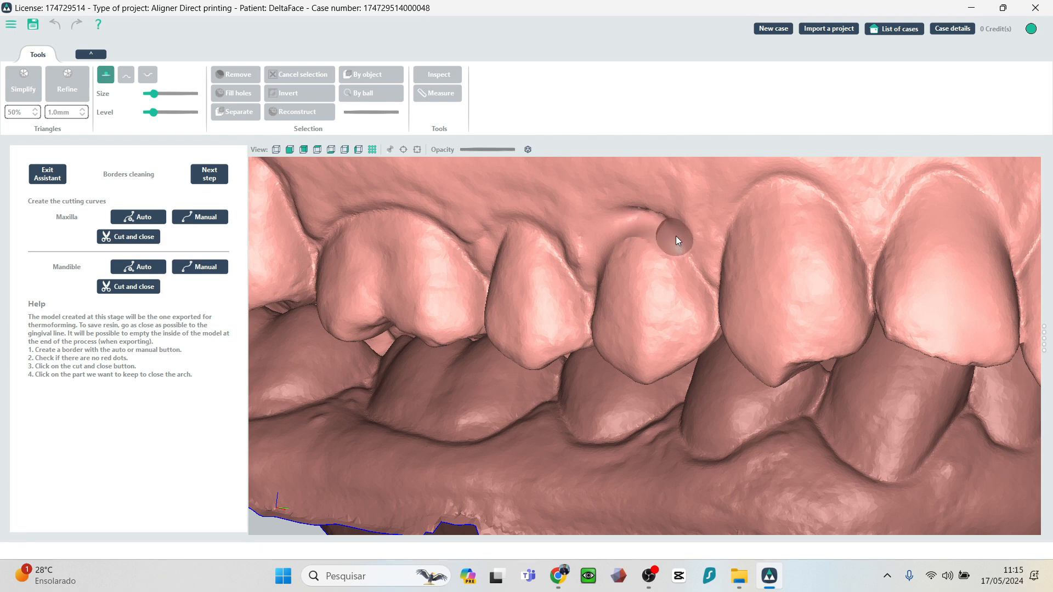
middle_drag(647, 216, 587, 305)
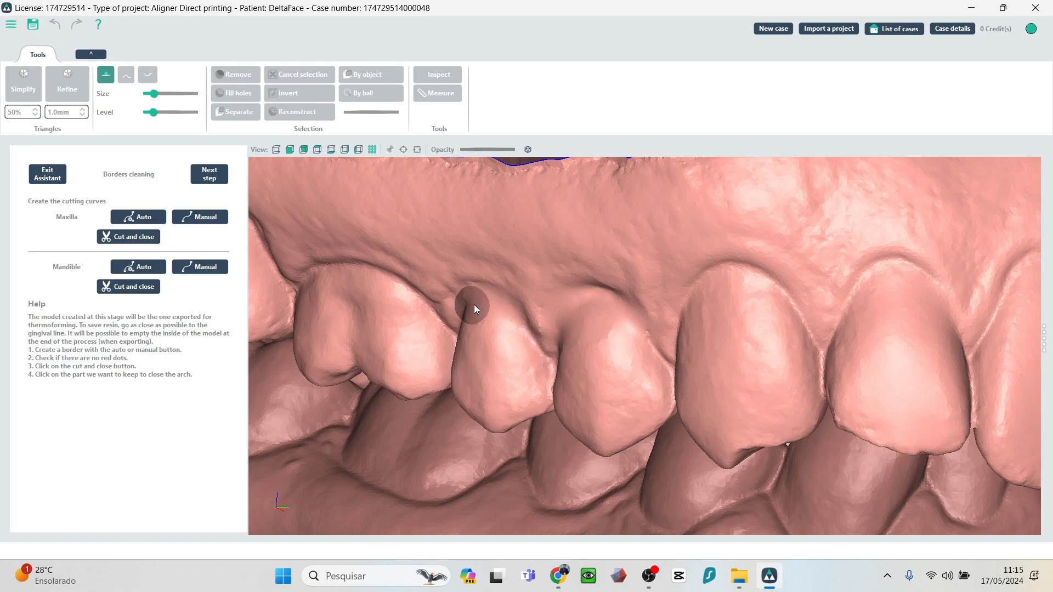
middle_drag(469, 318, 426, 216)
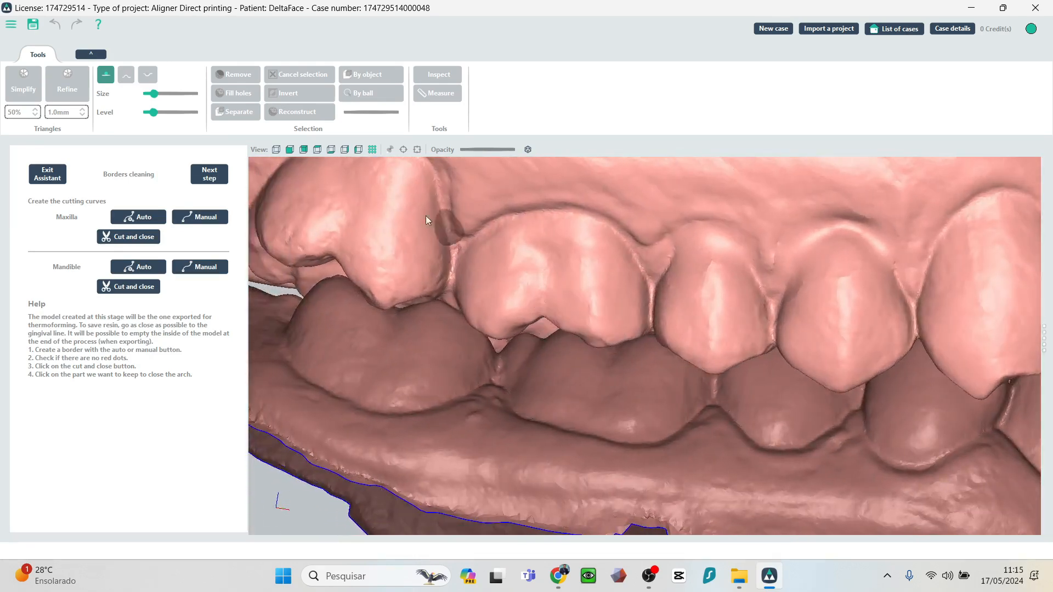
middle_drag(640, 295, 728, 376)
scroll(630, 284, up, 2)
scroll(629, 284, down, 3)
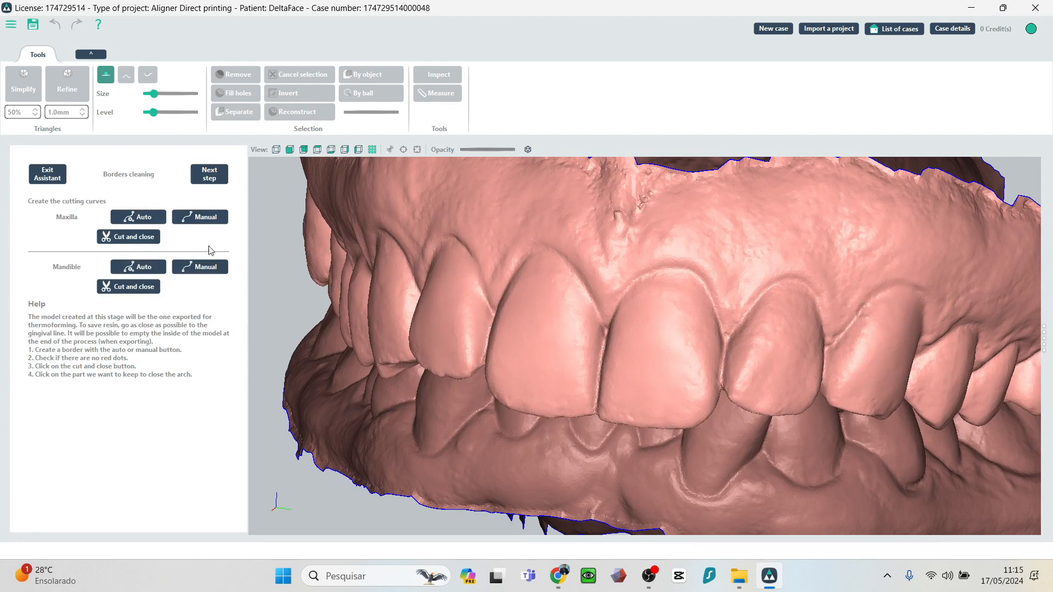
click(84, 57)
Generate an automatic cutting curve for the maxilla and move one of its front points closer to the teeth.
scroll(468, 379, up, 2)
scroll(520, 386, down, 4)
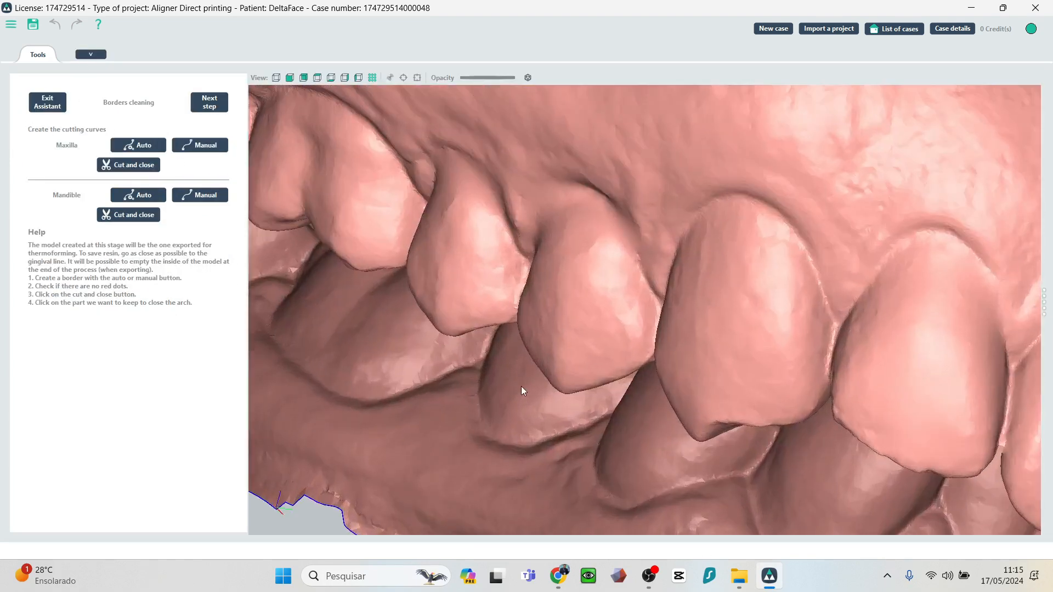
right_drag(527, 386, 771, 331)
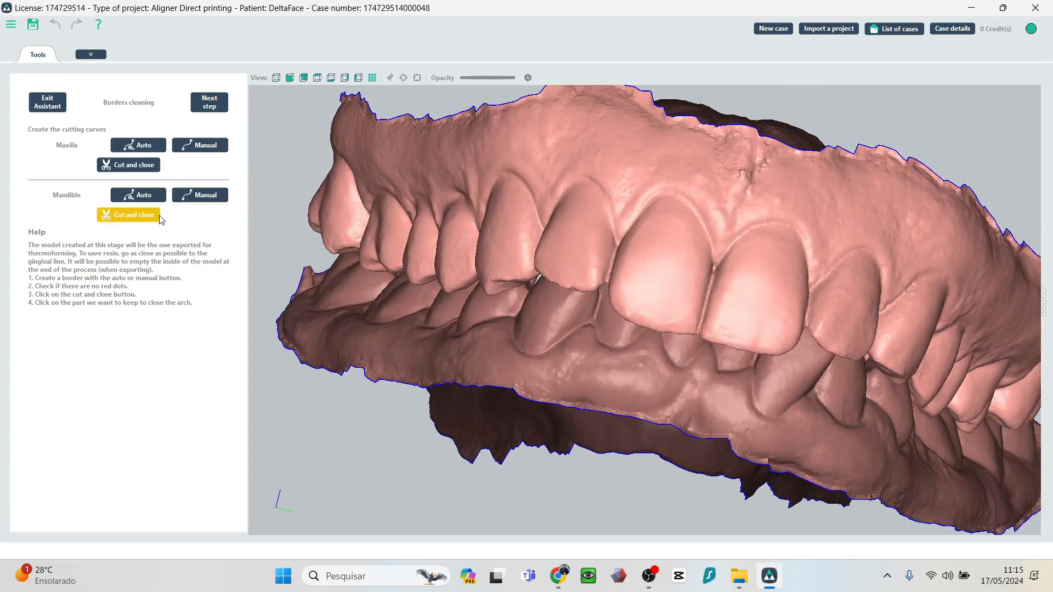
right_drag(511, 253, 680, 235)
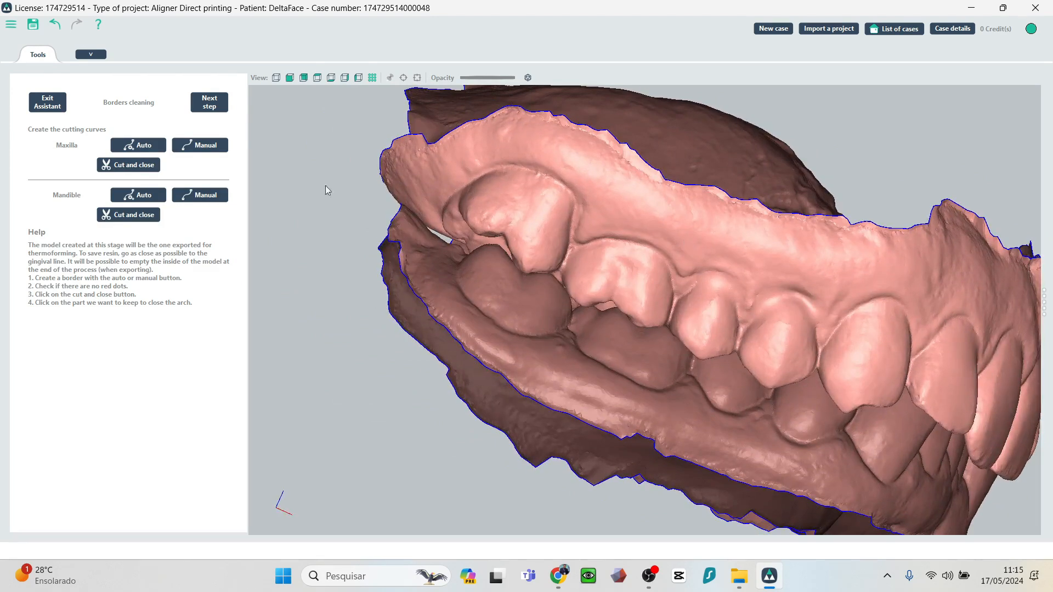
click(144, 146)
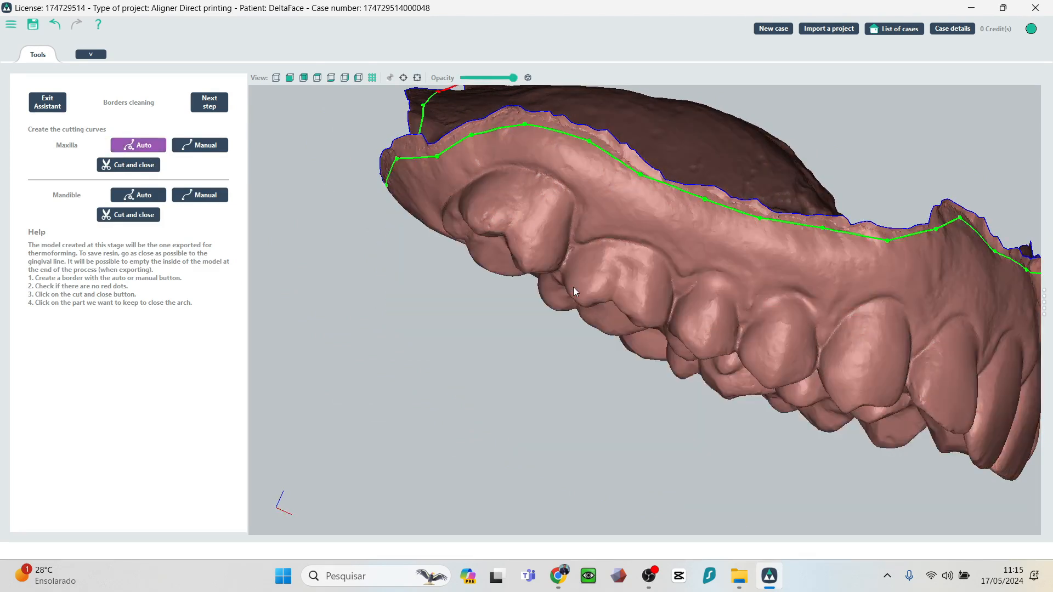
right_drag(573, 288, 577, 189)
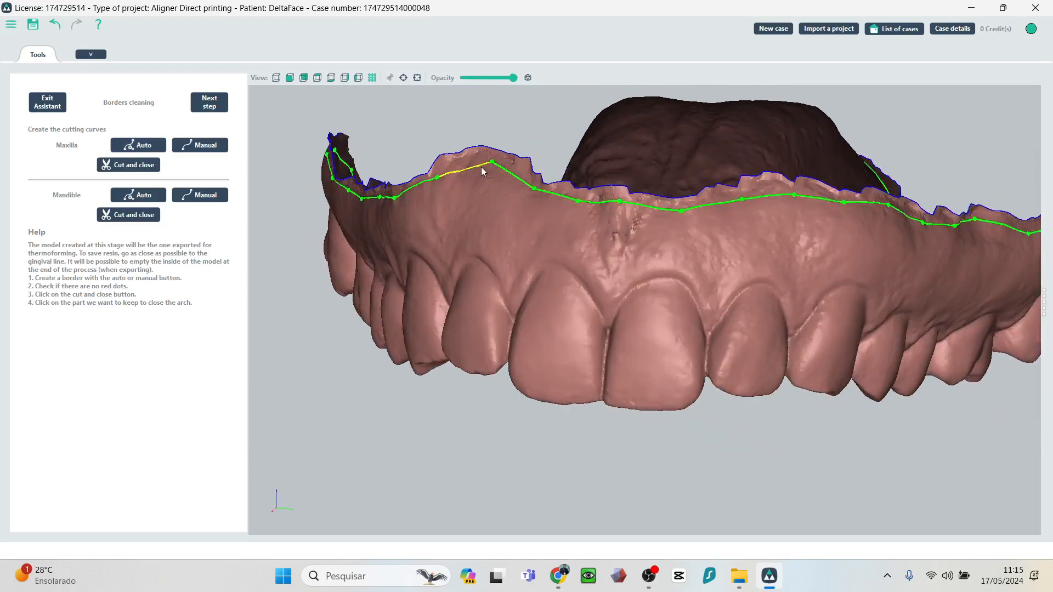
drag(490, 160, 486, 180)
right_drag(778, 272, 696, 288)
scroll(778, 301, up, 3)
scroll(778, 301, down, 4)
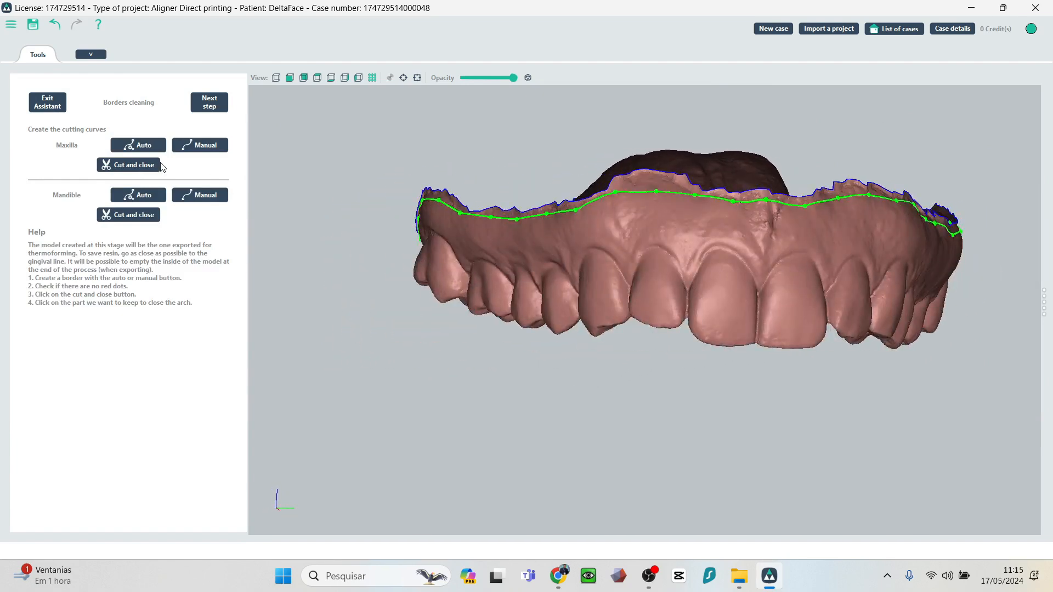
Start a manual maxillary cutting curve at one last molar and trace it along the outer gingiva to the opposite molars.
click(193, 146)
right_drag(294, 203, 415, 275)
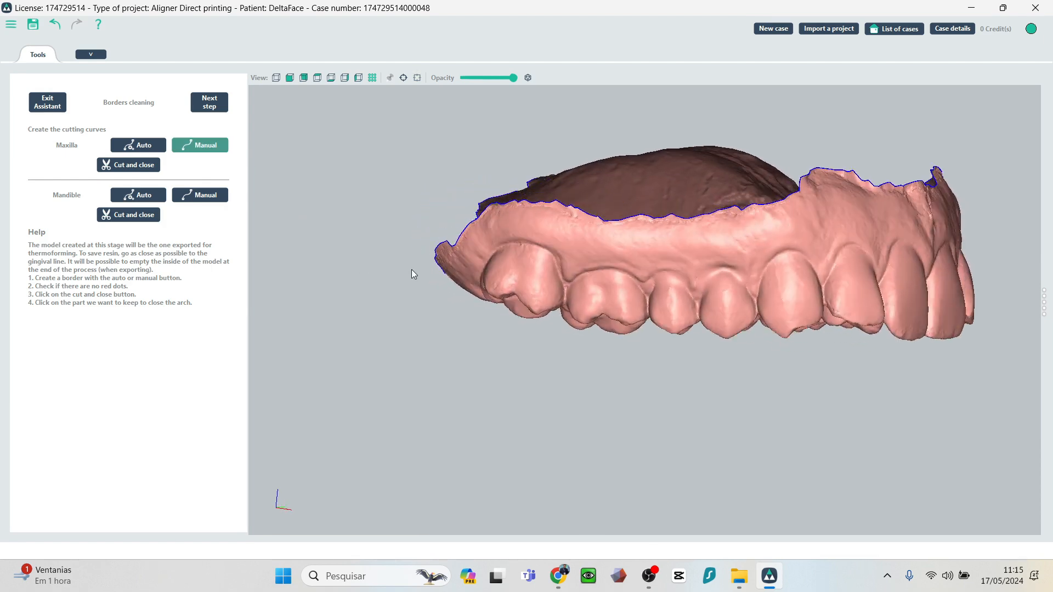
click(447, 241)
drag(497, 235, 505, 231)
click(533, 222)
click(608, 238)
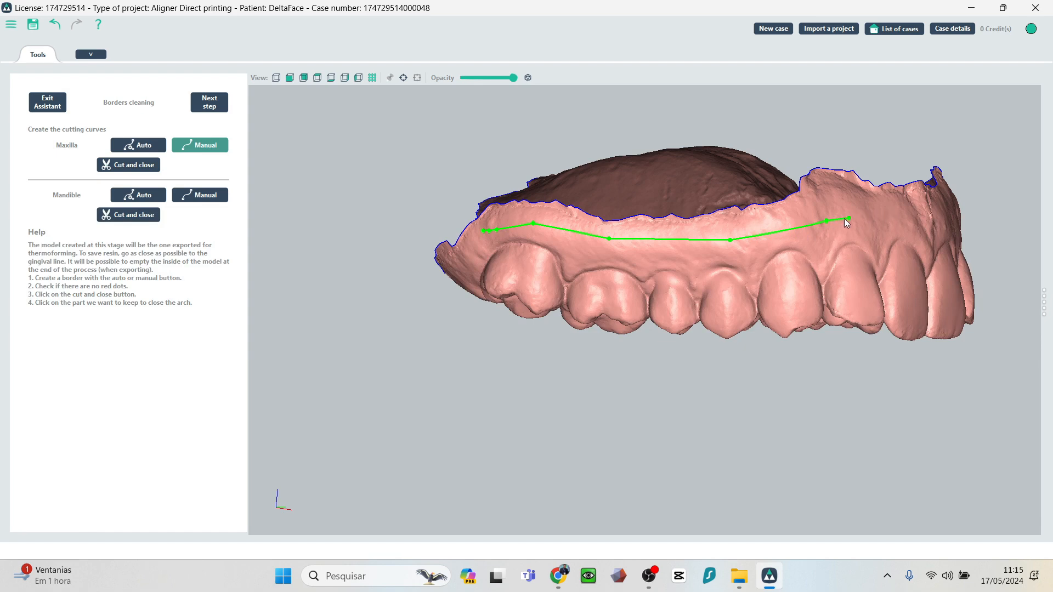
right_drag(844, 218, 633, 238)
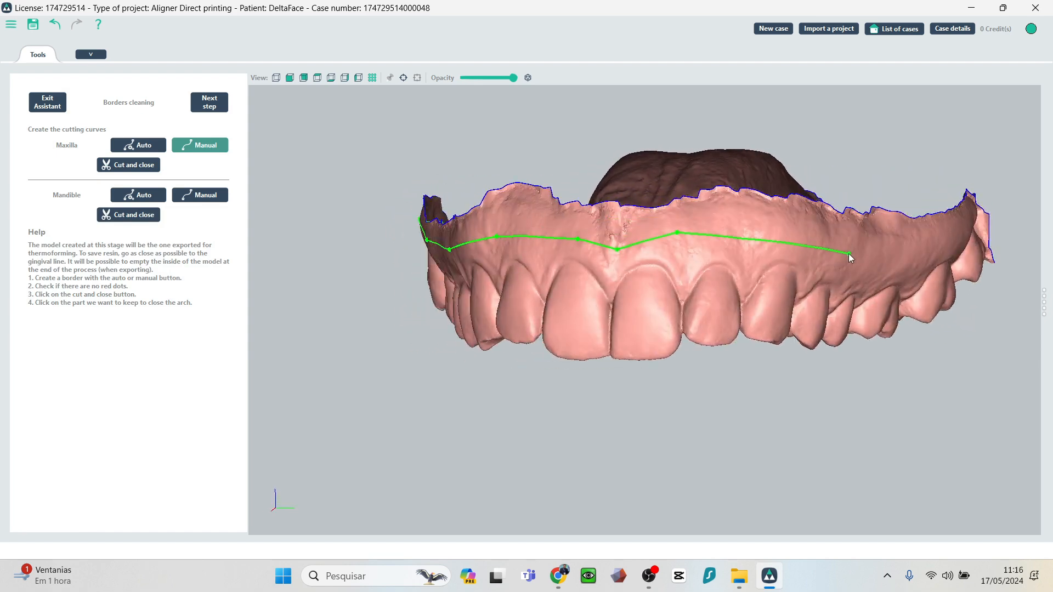
right_drag(847, 254, 739, 244)
right_drag(839, 211, 590, 120)
Continue the maxillary cutting curve around the back of the last molar and along the palatal side of the molars.
click(594, 124)
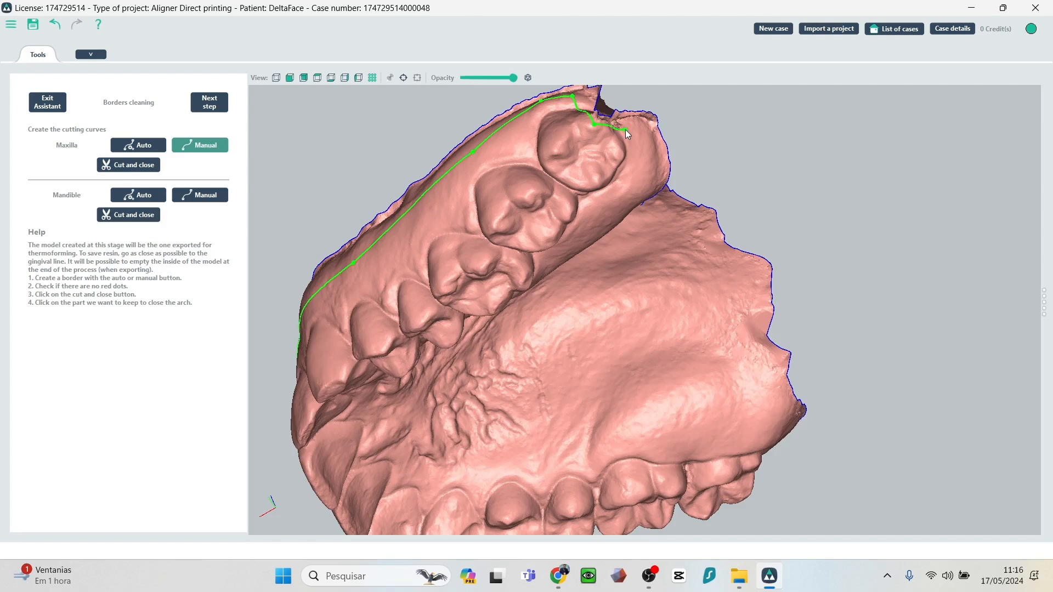
click(625, 130)
right_drag(647, 167, 633, 123)
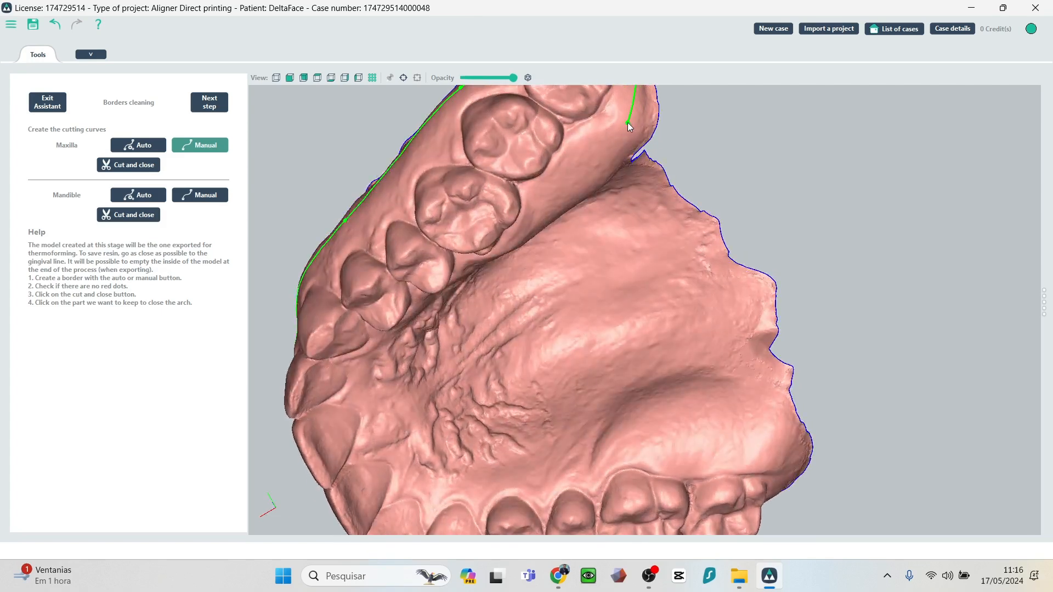
click(627, 123)
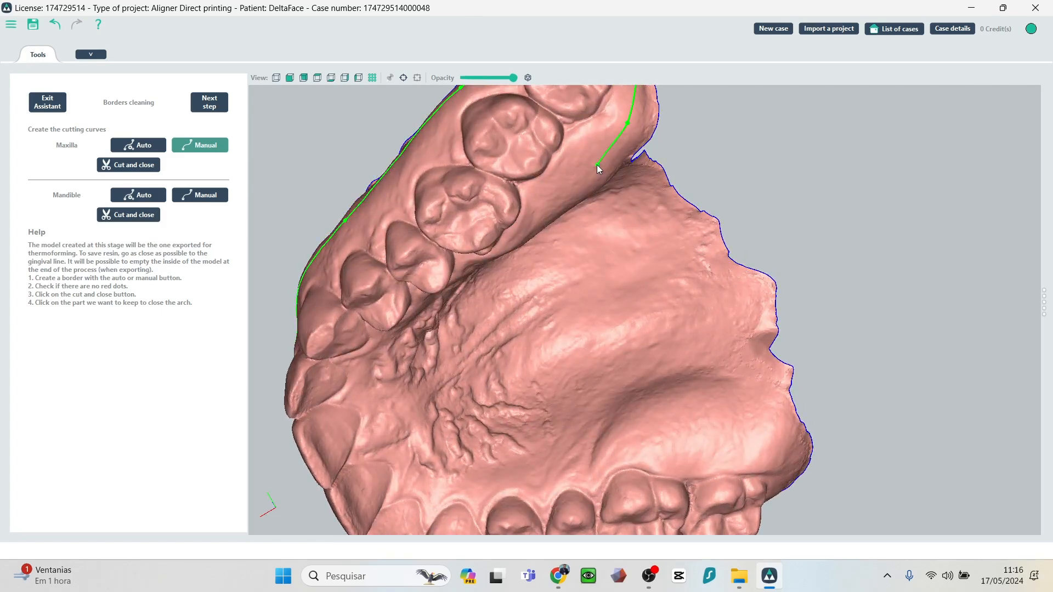
click(565, 193)
right_drag(565, 193, 645, 183)
Extend the maxillary cutting curve along the palatal gingiva from the premolars past the incisors.
click(634, 226)
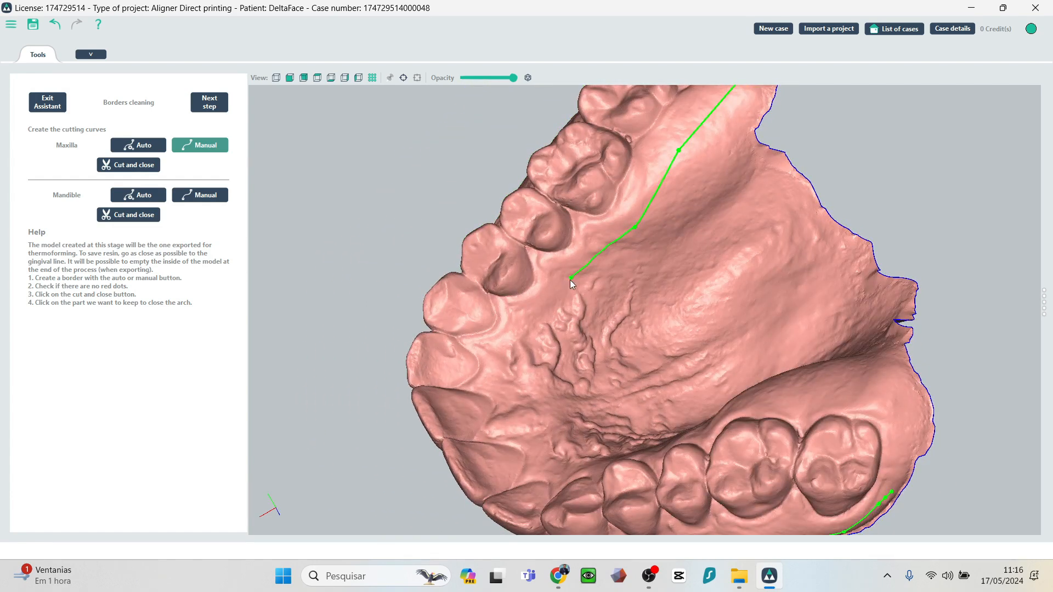
click(525, 357)
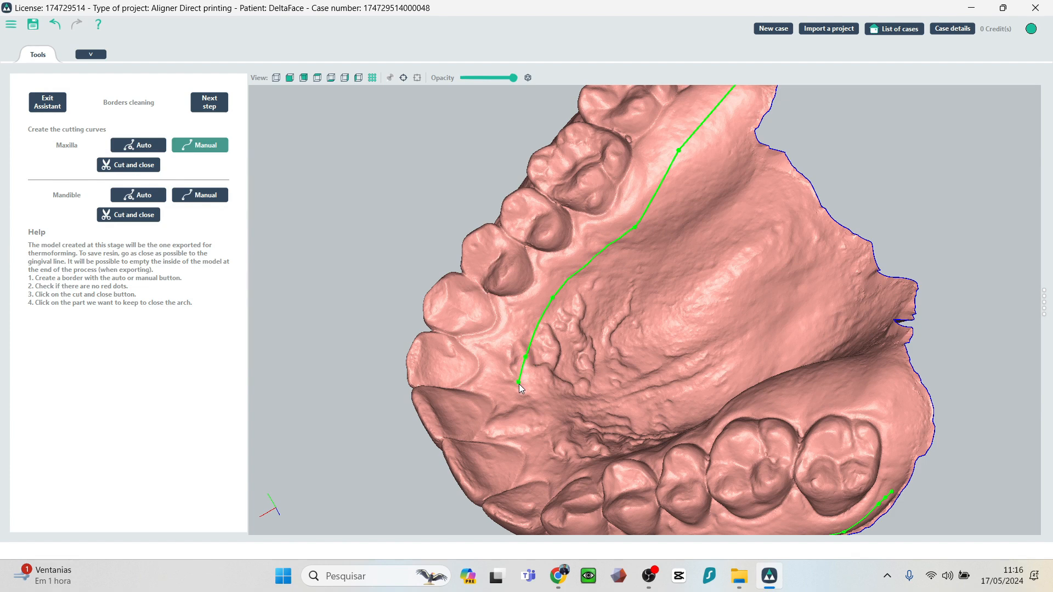
click(571, 456)
right_drag(588, 450, 618, 475)
click(628, 482)
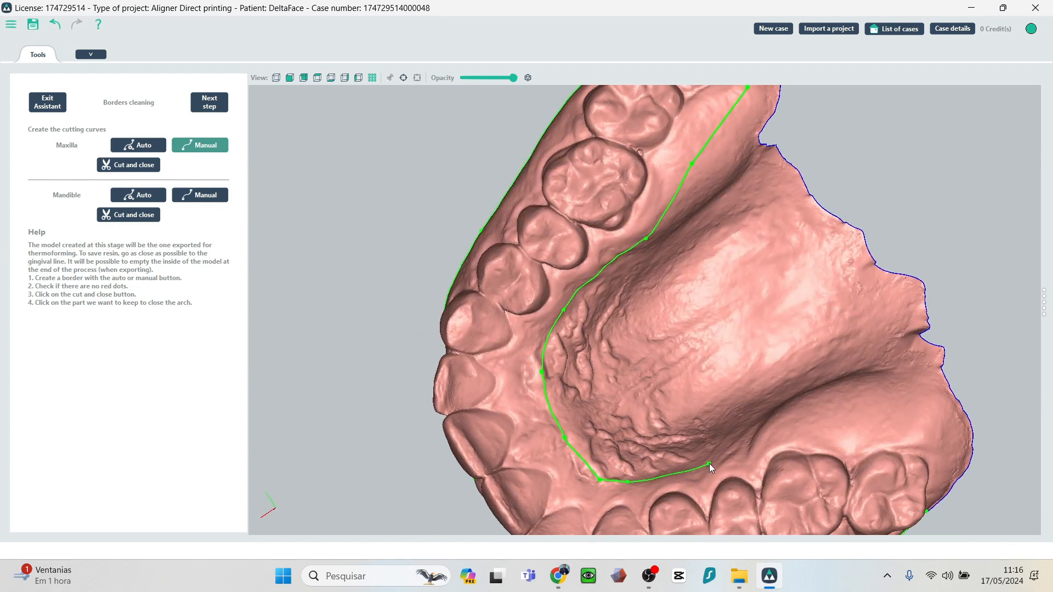
Trace the maxillary cutting curve along the remaining palatal side, around the last molar, and close it at its starting point.
click(717, 461)
click(780, 427)
right_drag(862, 420, 805, 387)
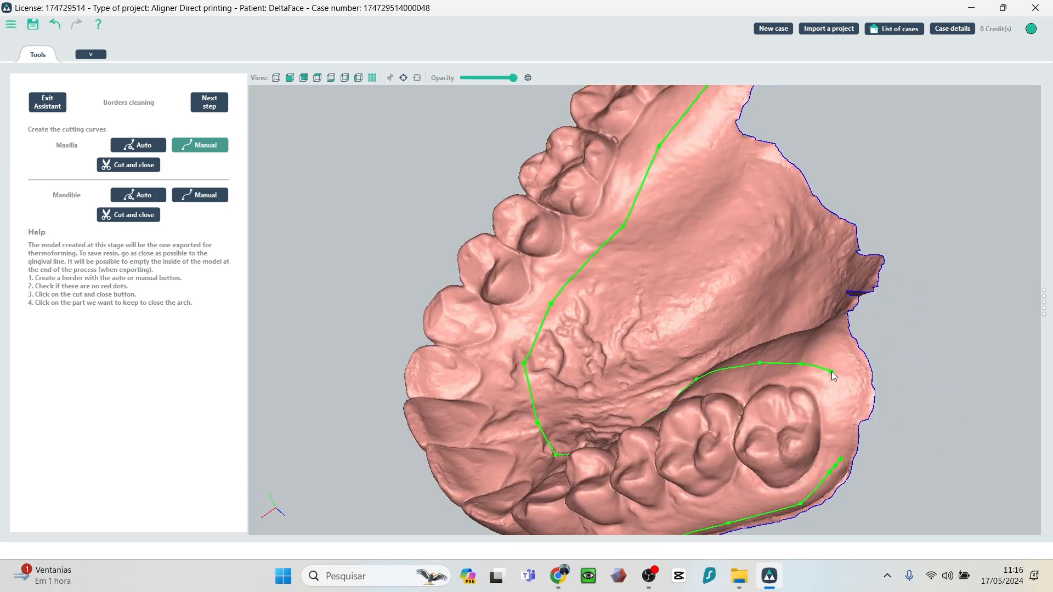
click(840, 393)
click(841, 460)
Cut and close the maxilla along the curve, keeping the part with the teeth, and check the result from the front.
right_drag(283, 197, 258, 261)
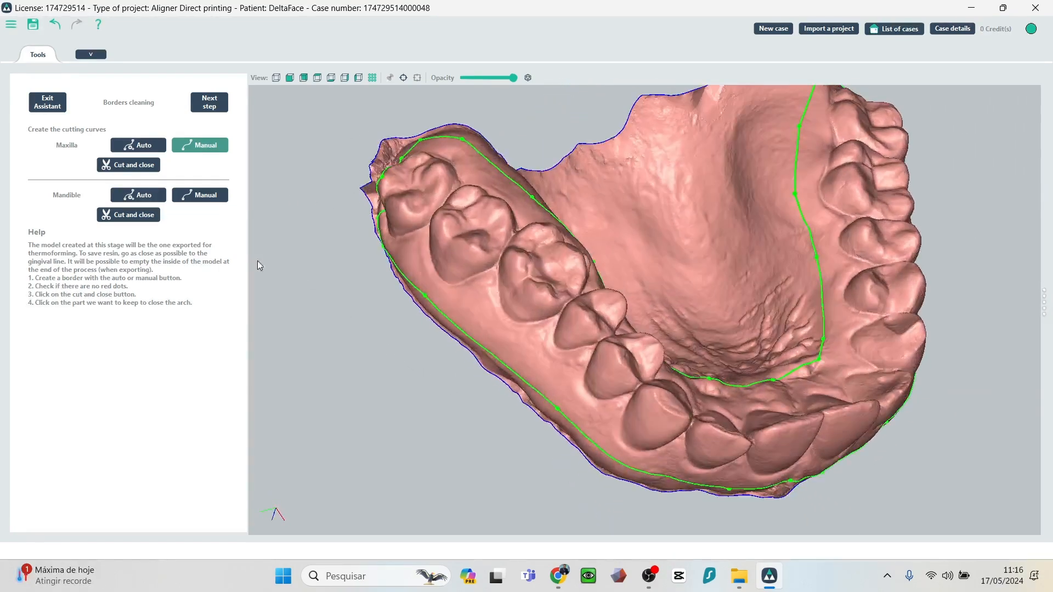
click(125, 166)
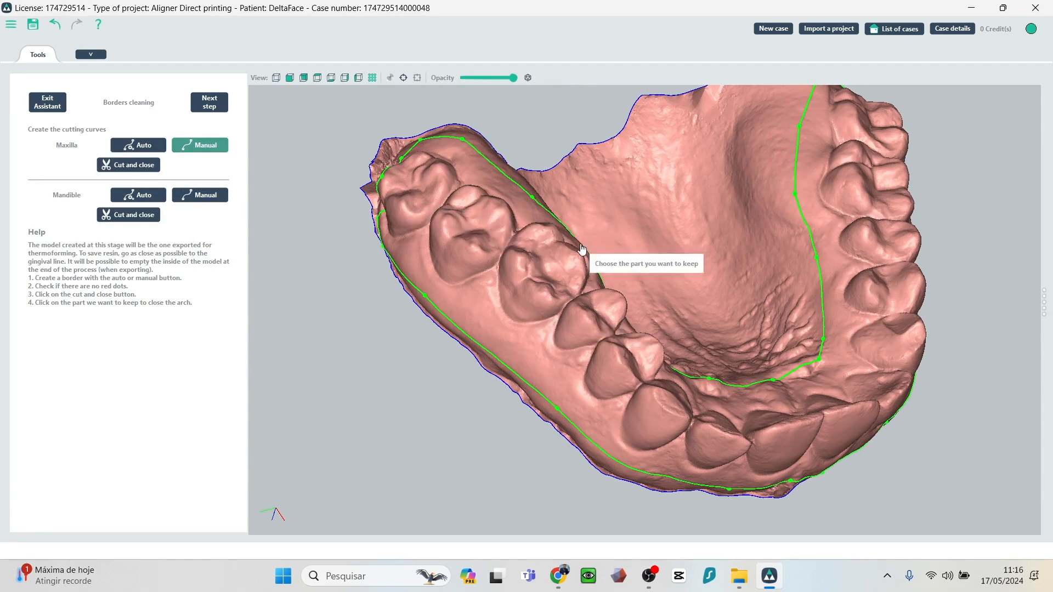
click(541, 263)
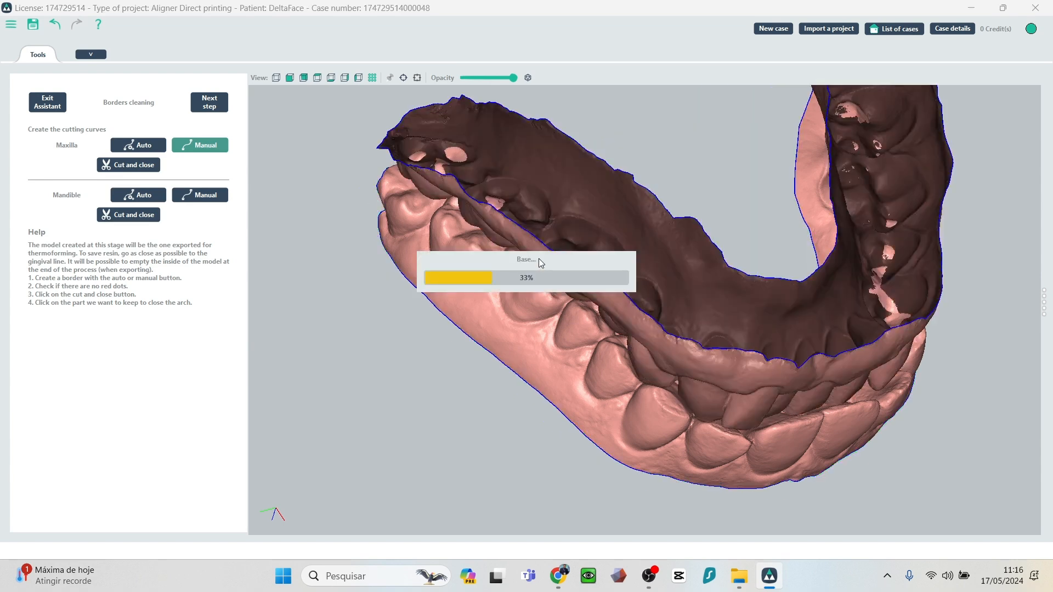
drag(561, 251, 87, 44)
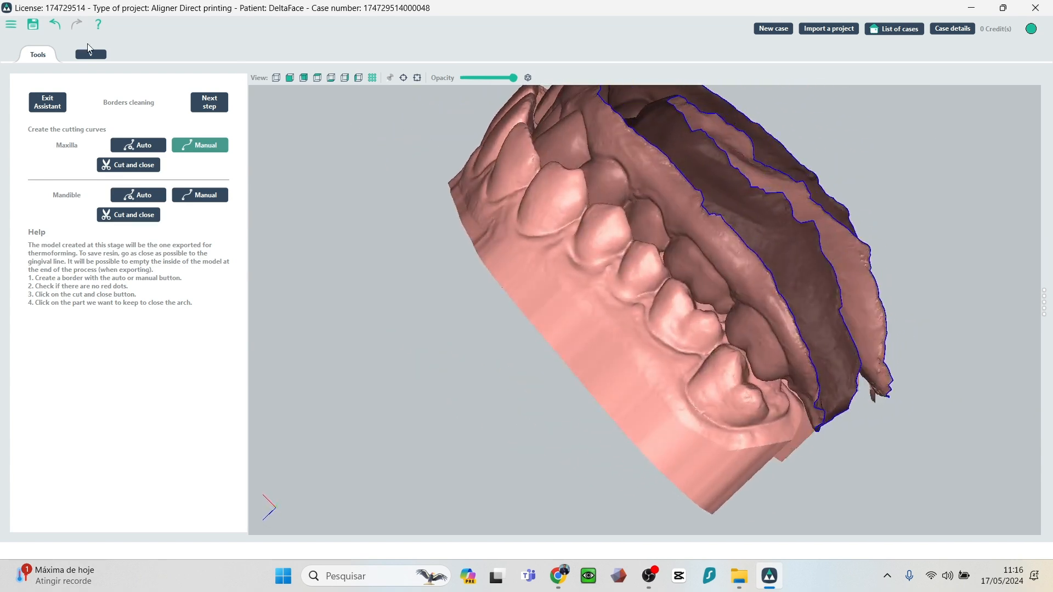
click(277, 77)
drag(771, 318, 647, 202)
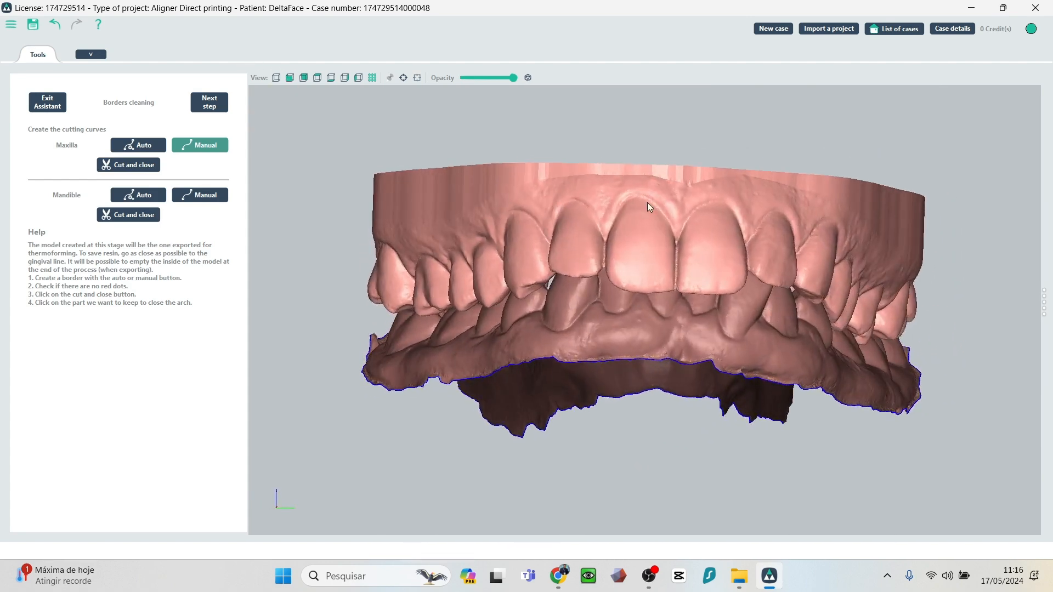
Start a manual cutting curve on the mandible and trace it along the buccal gingiva from the last molar to the canine.
drag(358, 252, 440, 268)
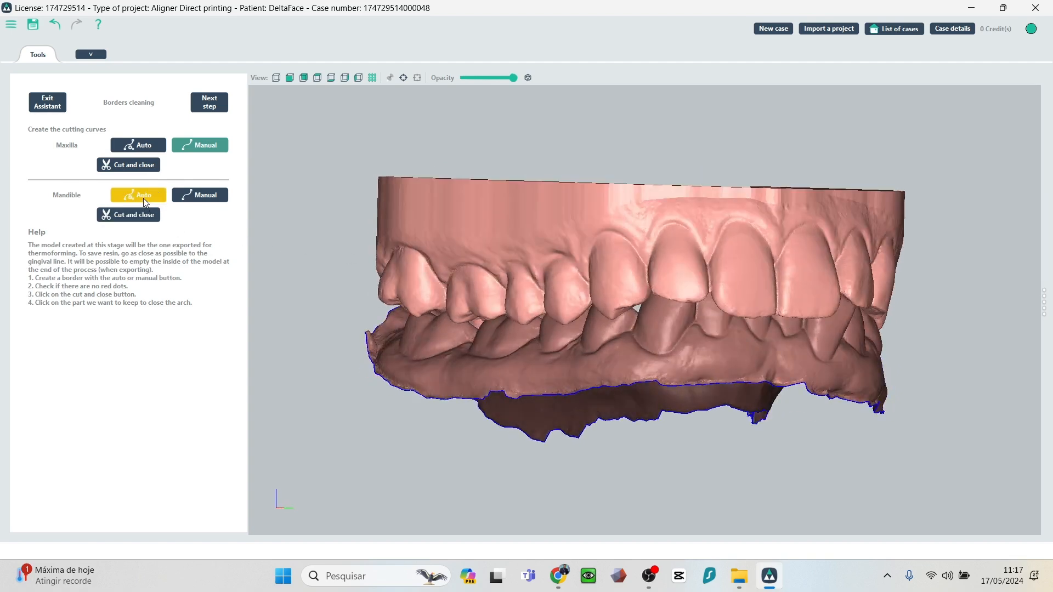
click(145, 215)
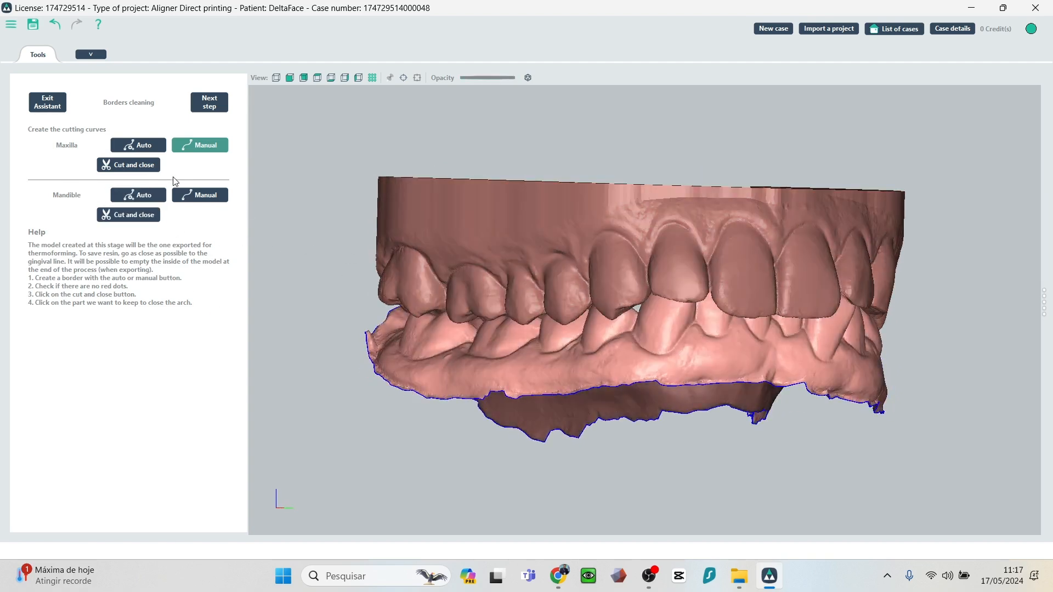
click(188, 196)
right_drag(482, 307, 496, 403)
click(405, 363)
click(484, 400)
click(728, 417)
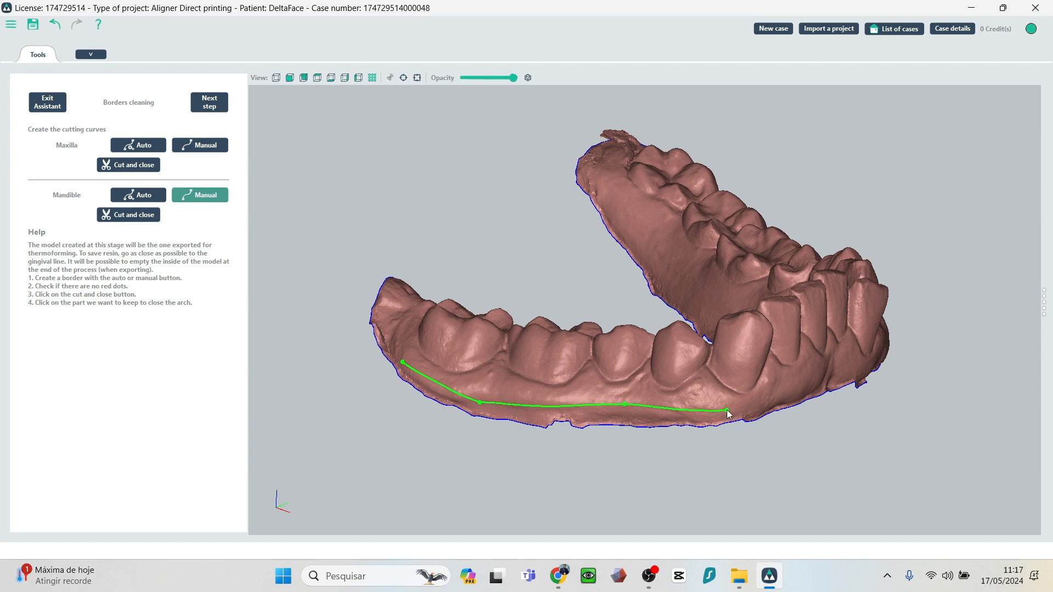
Extend the mandibular cutting curve around the front teeth and along the opposite buccal gingiva to the molars.
right_drag(811, 391, 609, 367)
click(618, 377)
click(719, 366)
click(877, 280)
click(922, 217)
right_drag(921, 220, 884, 307)
click(907, 224)
click(858, 169)
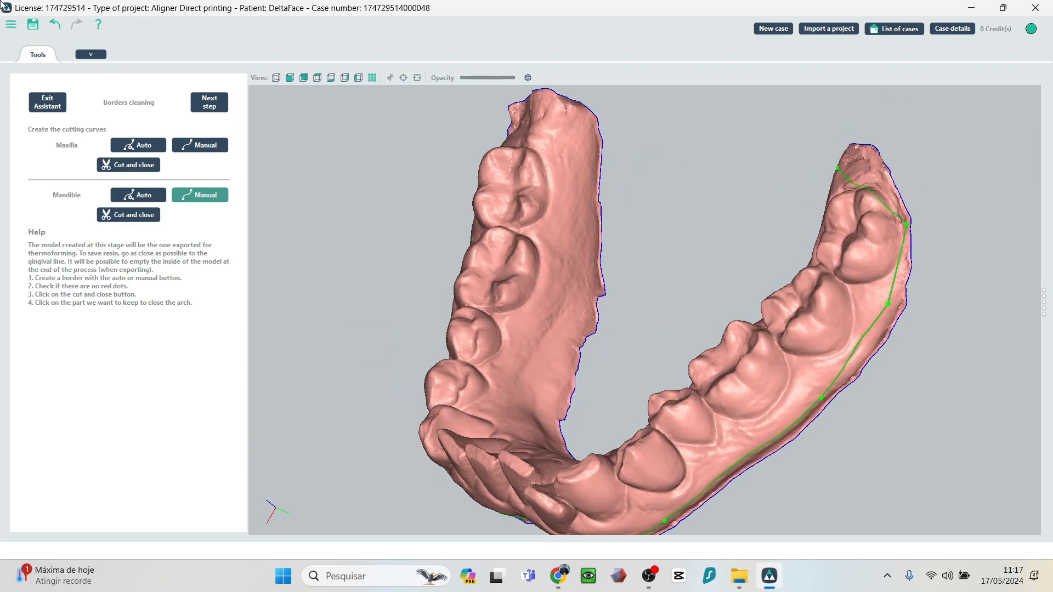
click(53, 25)
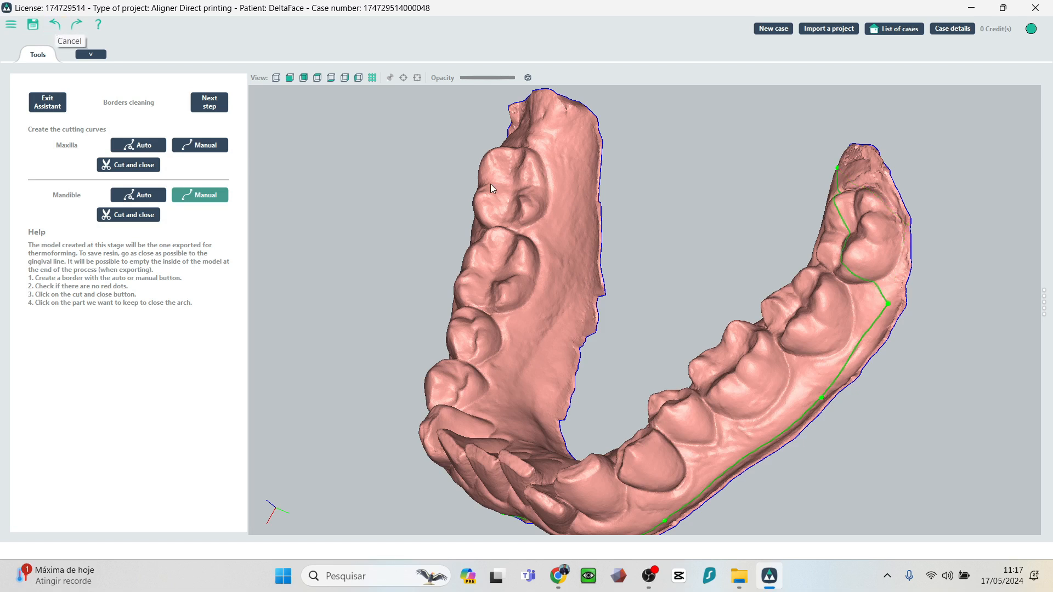
Continue the mandibular cutting curve along the buccal side of tooth 38 up to its distal corner.
click(905, 250)
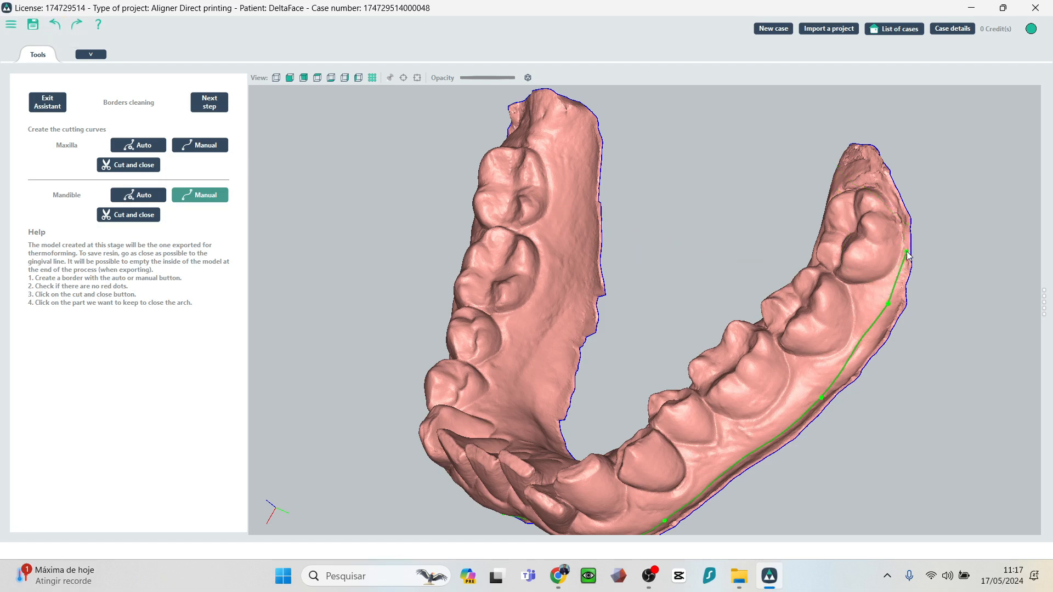
click(888, 199)
right_drag(887, 199, 963, 238)
click(913, 210)
click(873, 215)
click(841, 271)
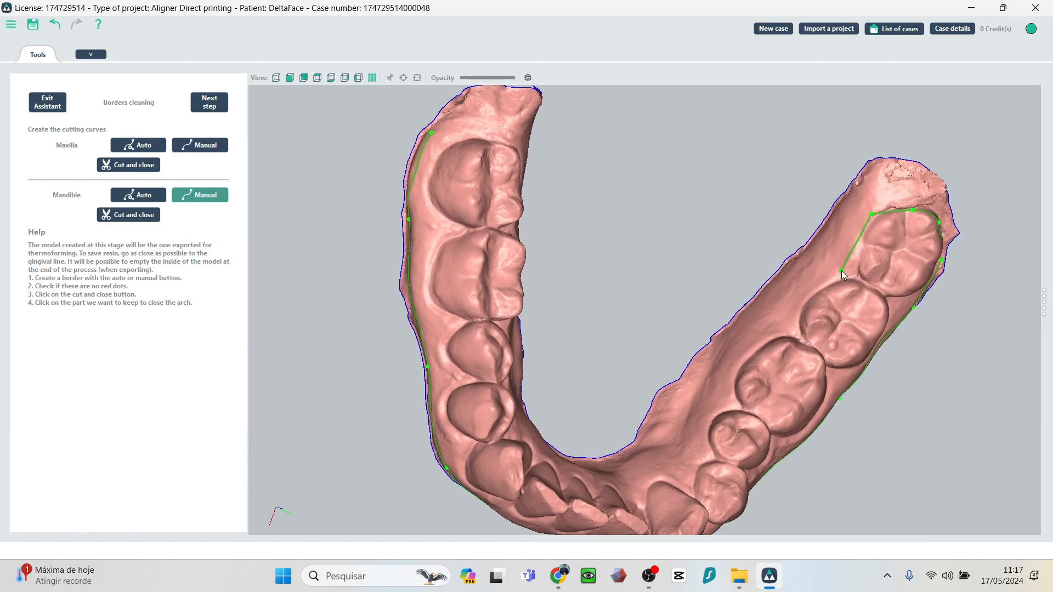
click(54, 24)
click(55, 24)
Route the mandibular cutting curve around the back of tooth 38 to its lingual side.
right_drag(708, 122, 650, 120)
click(899, 216)
click(884, 198)
click(856, 193)
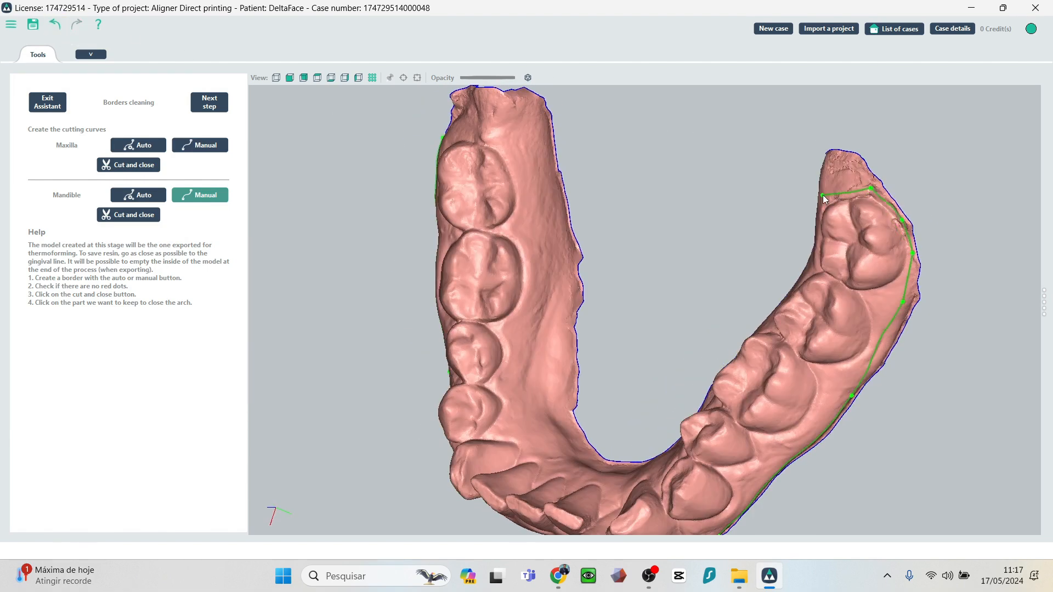
right_drag(822, 195, 847, 194)
click(847, 194)
Trace the mandibular cutting curve along the lingual gingiva of the molars and premolars and past the incisors to the opposite side.
right_drag(817, 249, 850, 265)
click(761, 266)
click(728, 308)
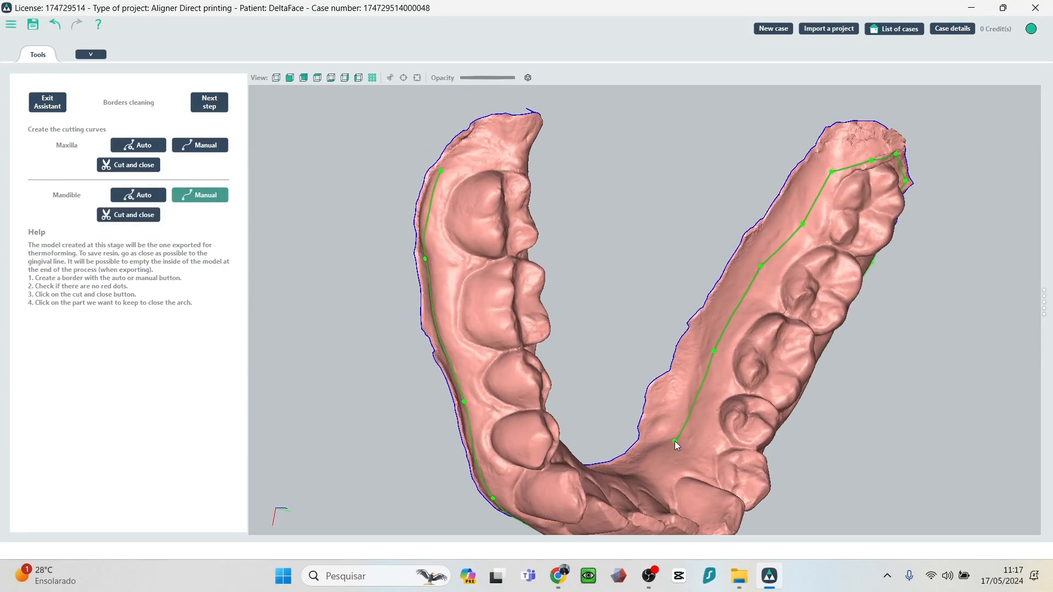
right_drag(674, 440, 702, 436)
click(568, 404)
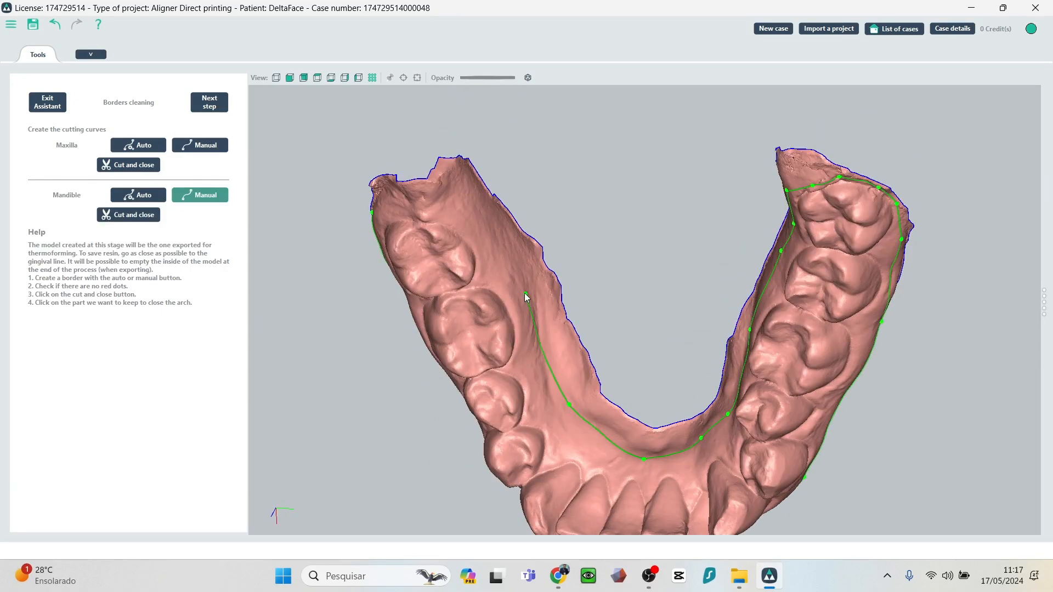
Continue the mandibular cutting curve along the remaining lingual side, around the last molar, and close it at its starting point.
click(444, 199)
right_drag(445, 202, 527, 162)
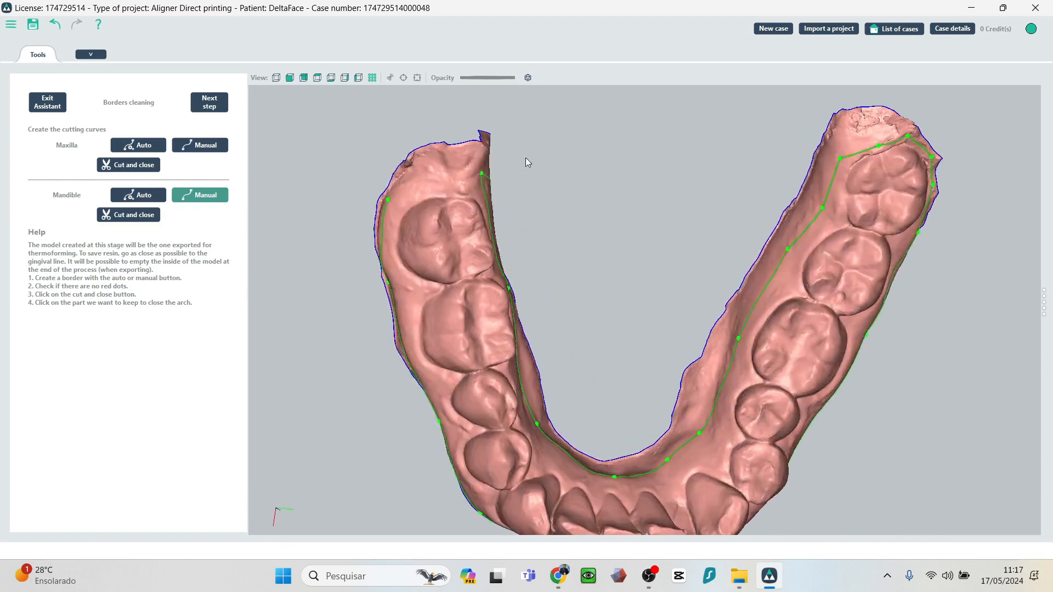
click(430, 168)
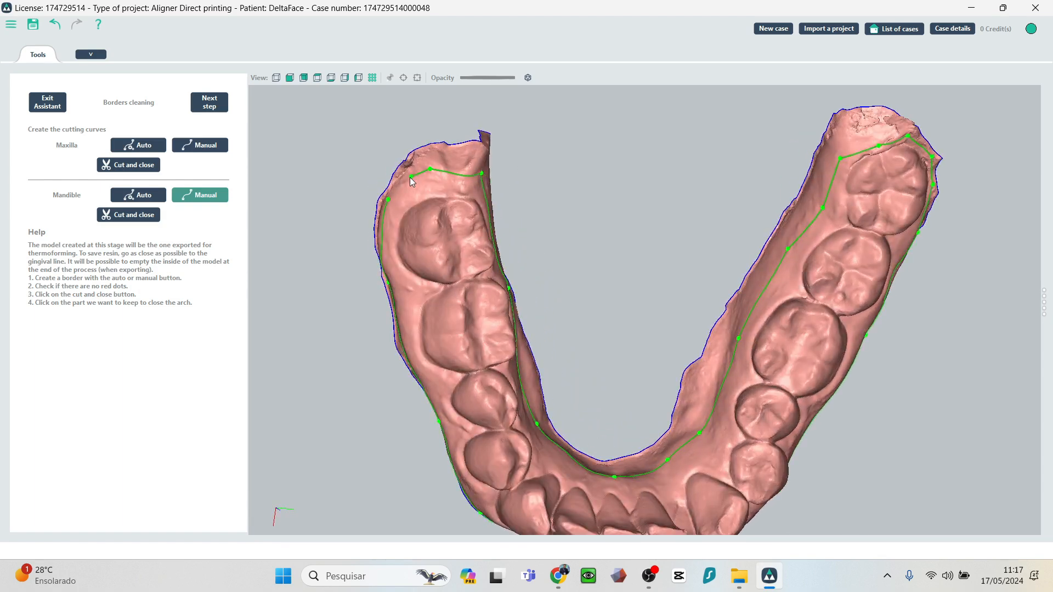
click(389, 200)
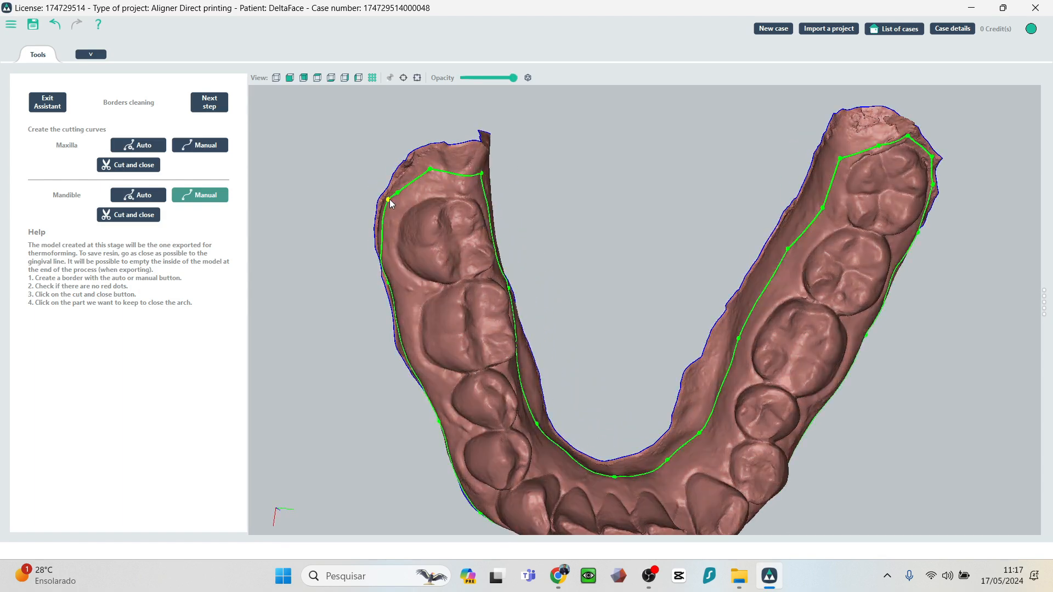
Cut and close the mandible along the curve, keeping the part with the teeth, and check both closed models from the front.
click(142, 215)
click(434, 311)
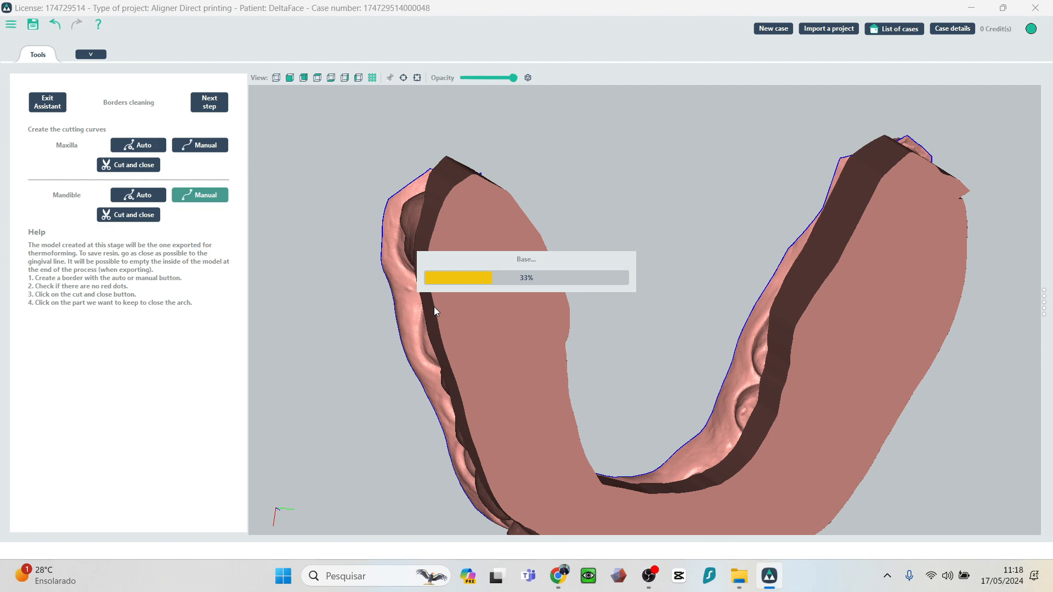
middle_drag(628, 415, 655, 279)
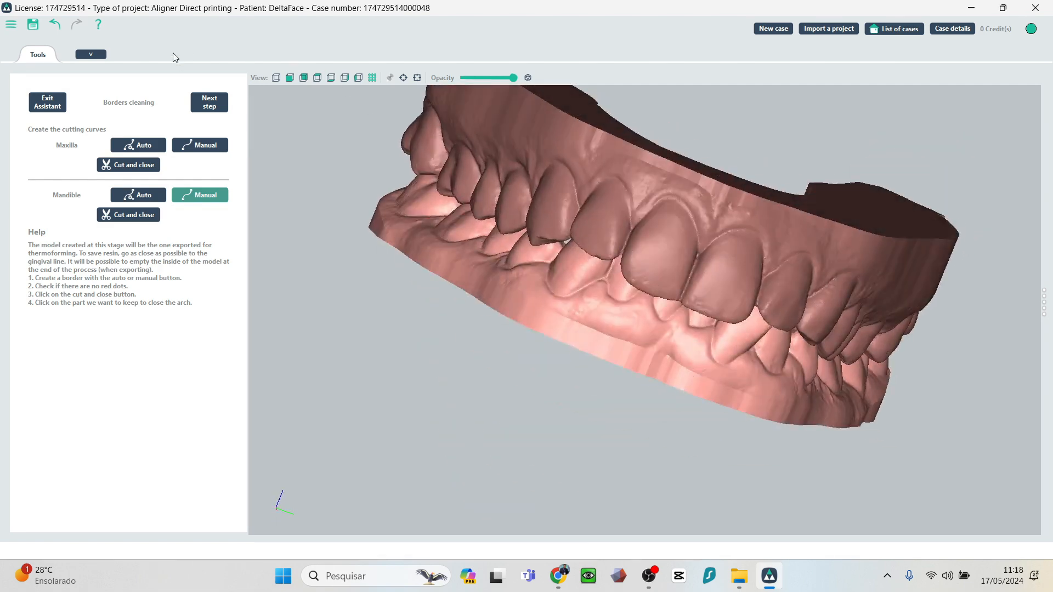
click(290, 76)
middle_drag(455, 196, 795, 311)
middle_drag(438, 167, 807, 163)
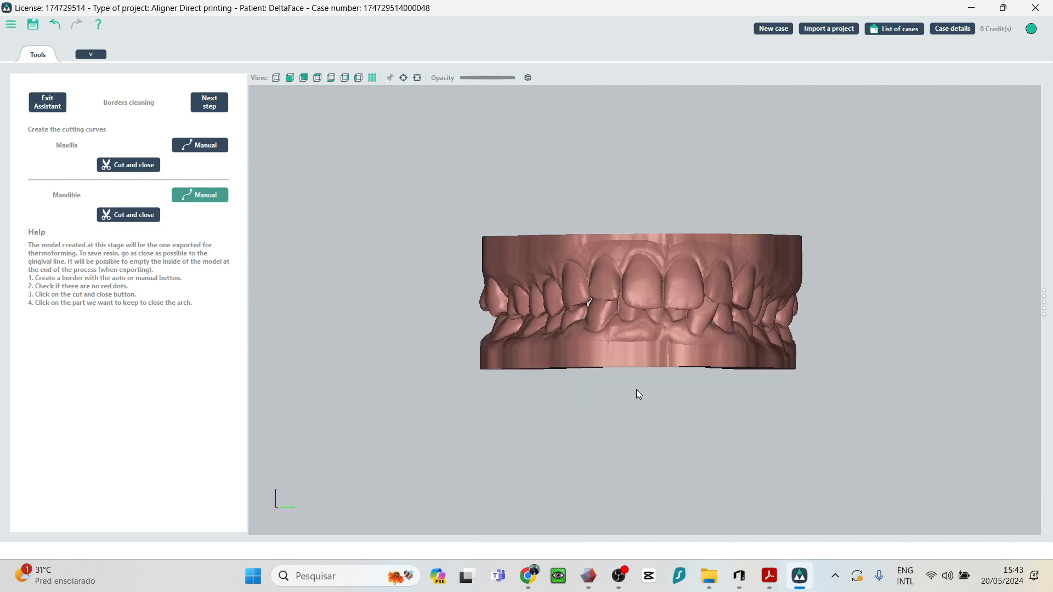
mouse_move(636, 390)
middle_down()
mouse_move(623, 390)
mouse_move(652, 391)
mouse_move(635, 393)
middle_up()
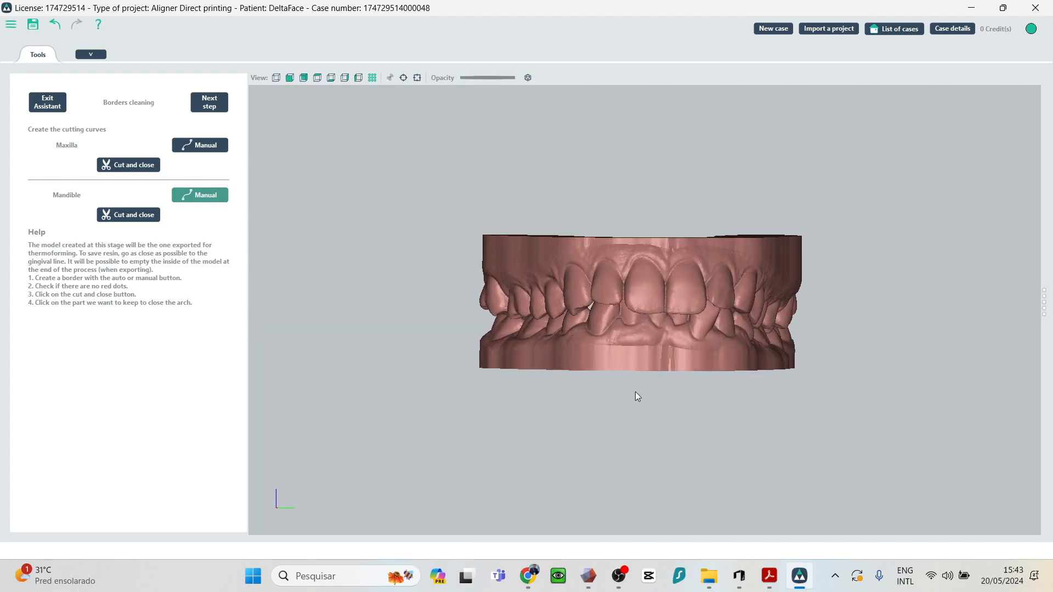
Advance to tooth segmentation and numbering, and deselect tooth 48 as missing in the lower arch.
click(226, 102)
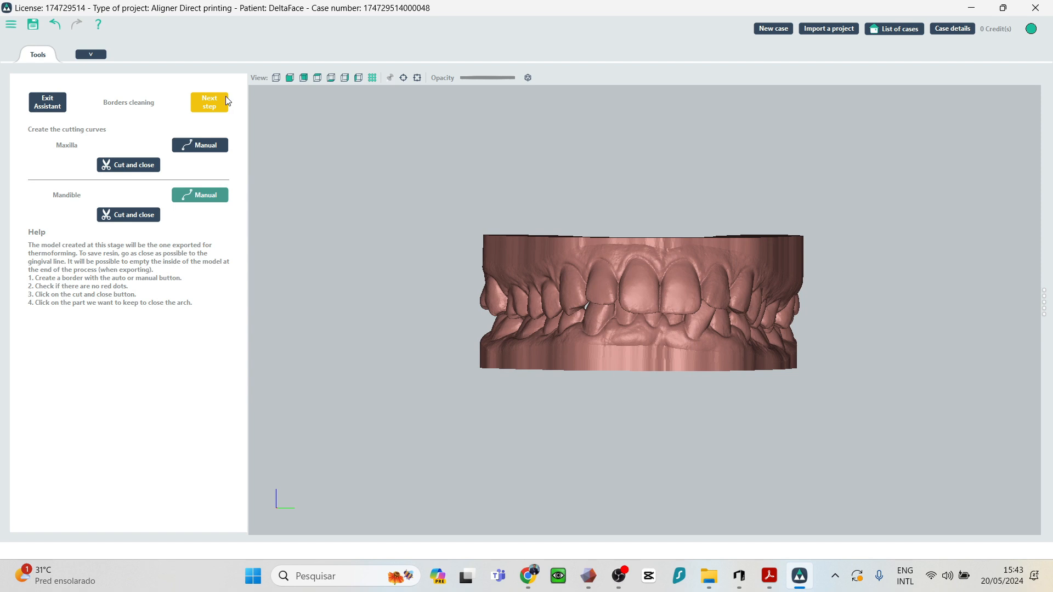
middle_drag(362, 373, 376, 387)
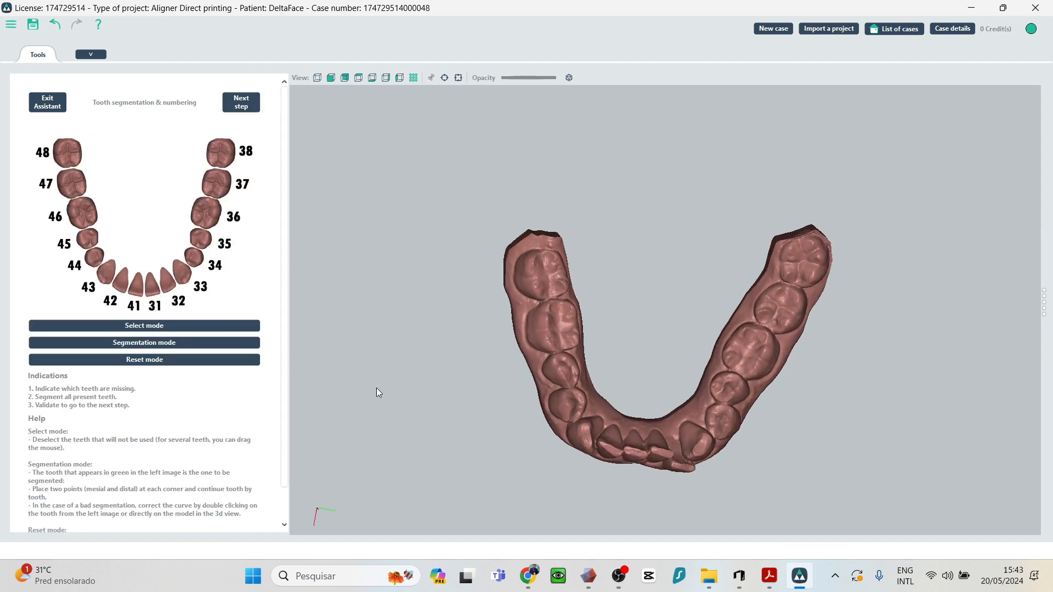
middle_drag(797, 352, 764, 333)
middle_drag(495, 356, 484, 307)
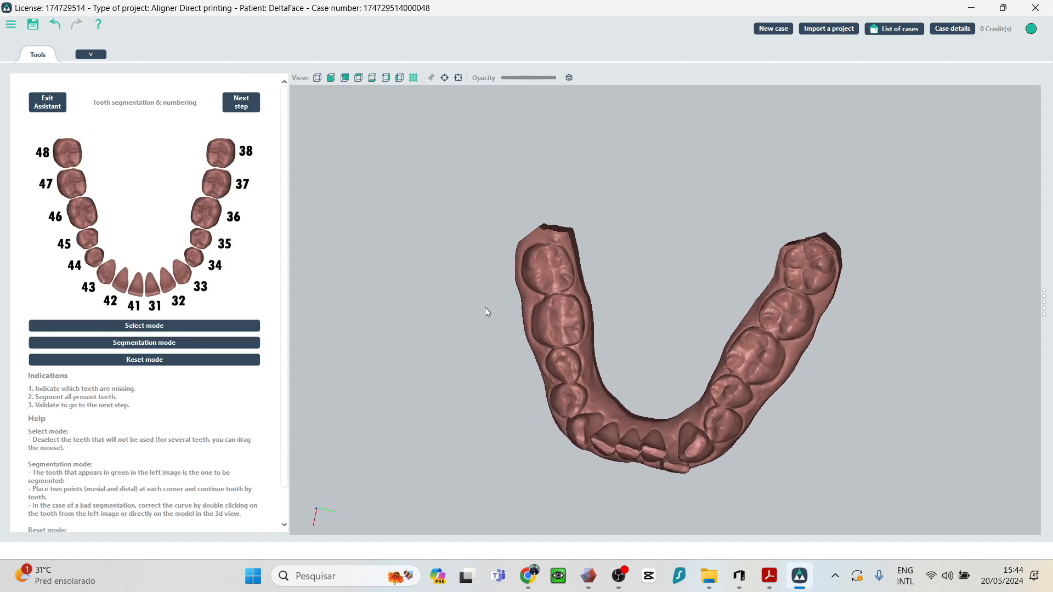
click(151, 325)
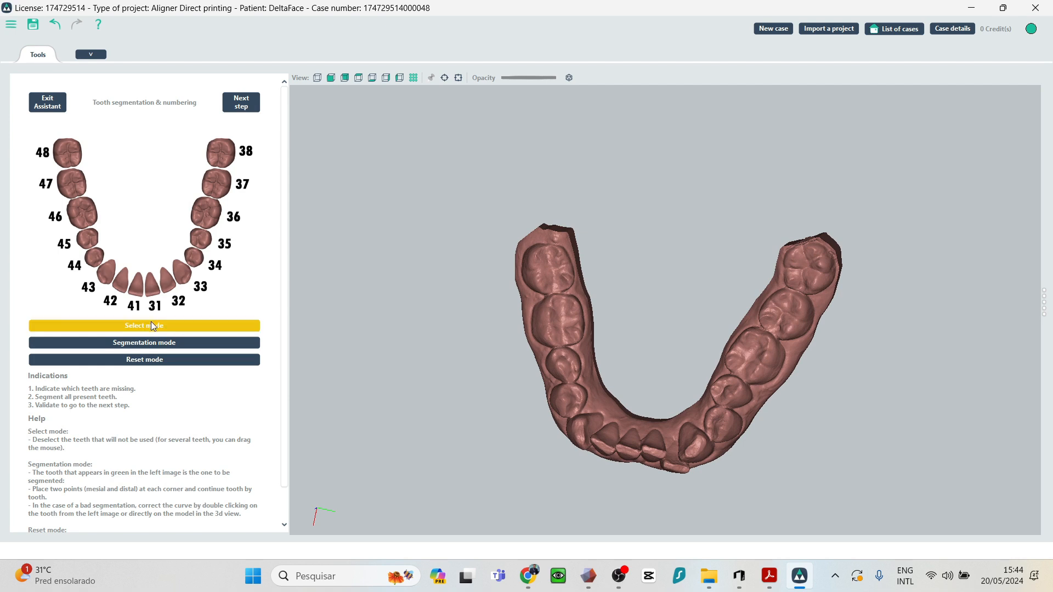
click(151, 325)
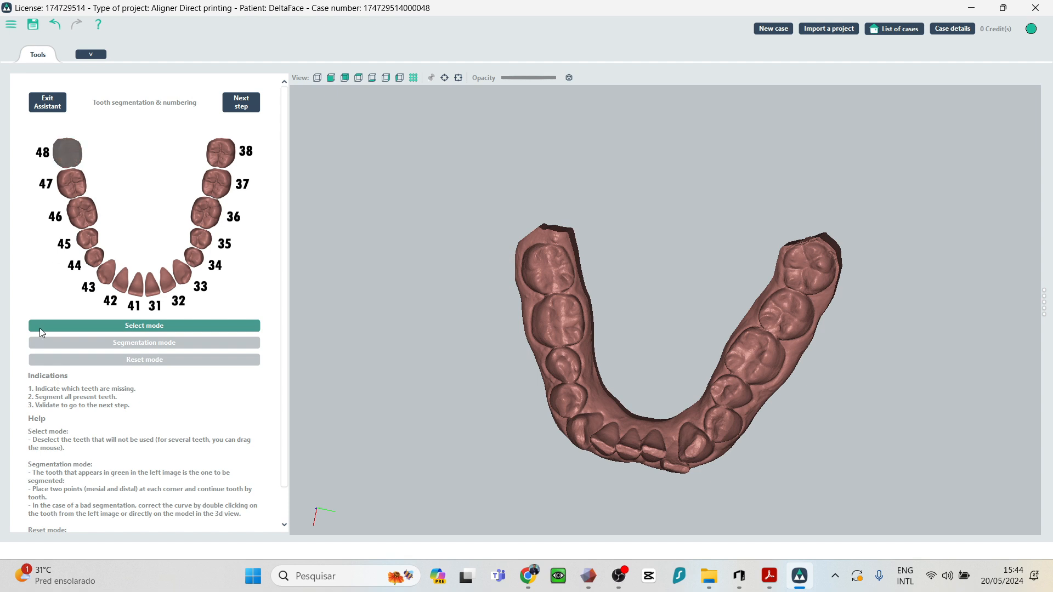
click(132, 328)
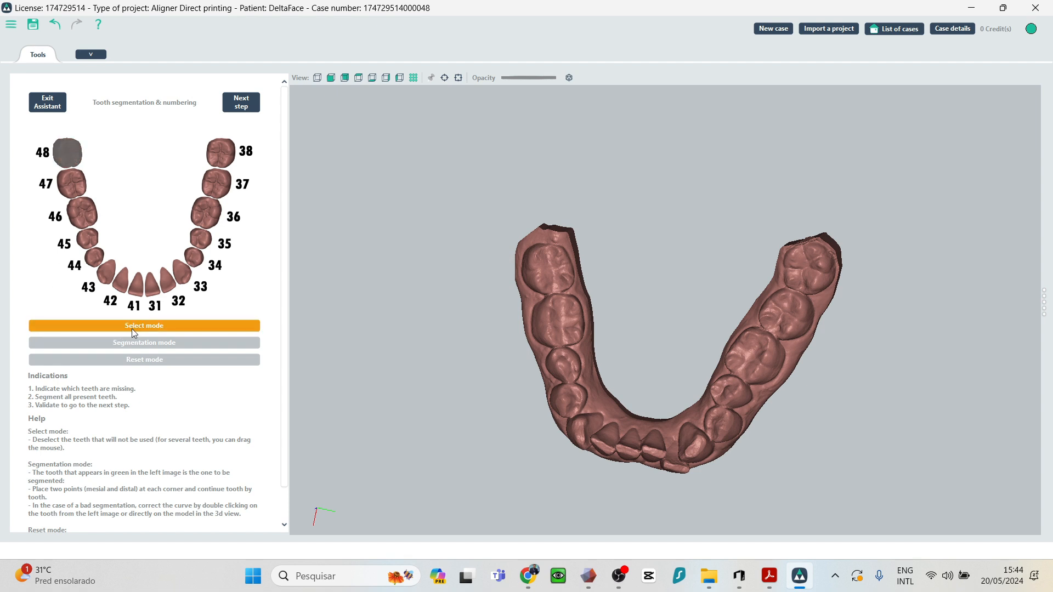
Start segmenting the lower teeth and place the distal and mesial points on teeth 38 and 37.
click(130, 342)
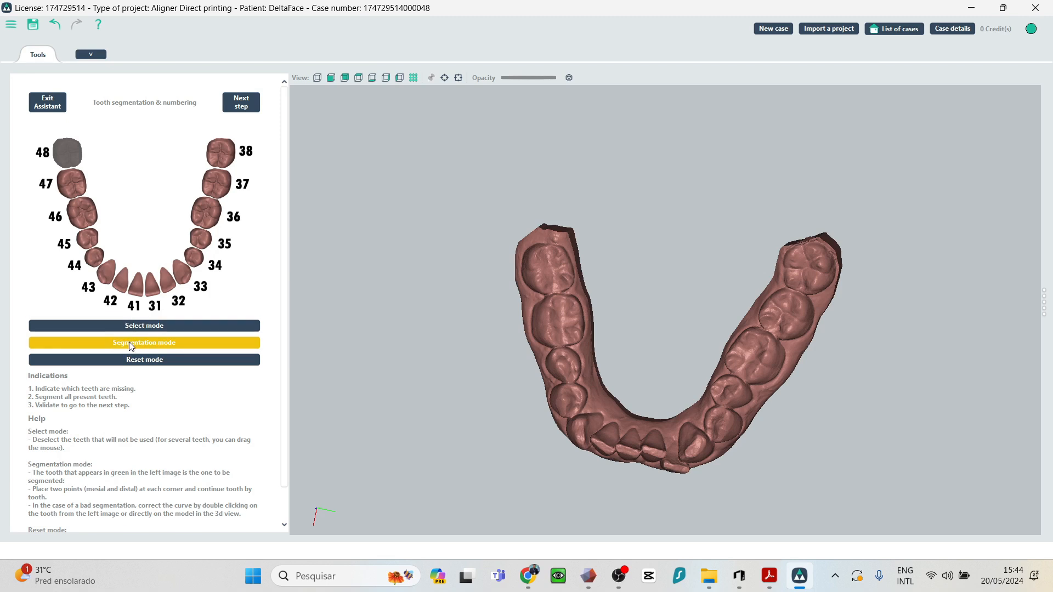
click(130, 343)
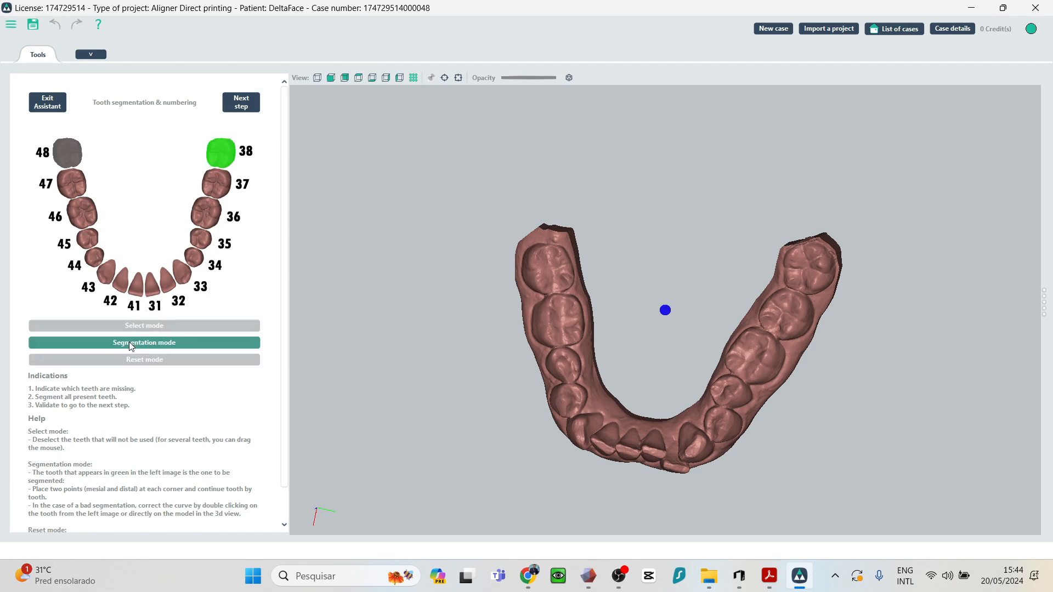
scroll(836, 235, down, 2)
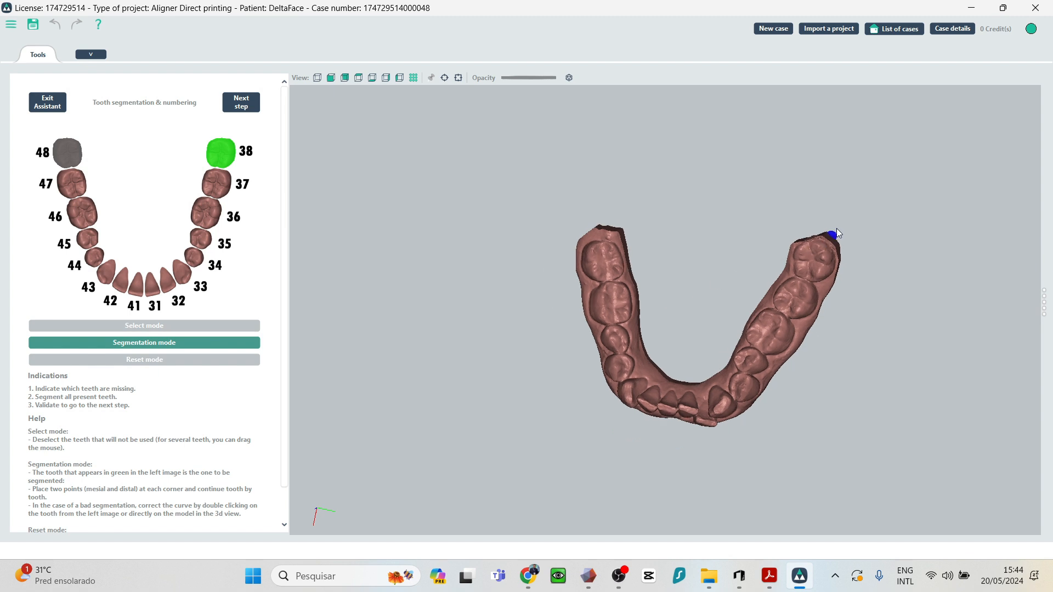
scroll(837, 234, up, 3)
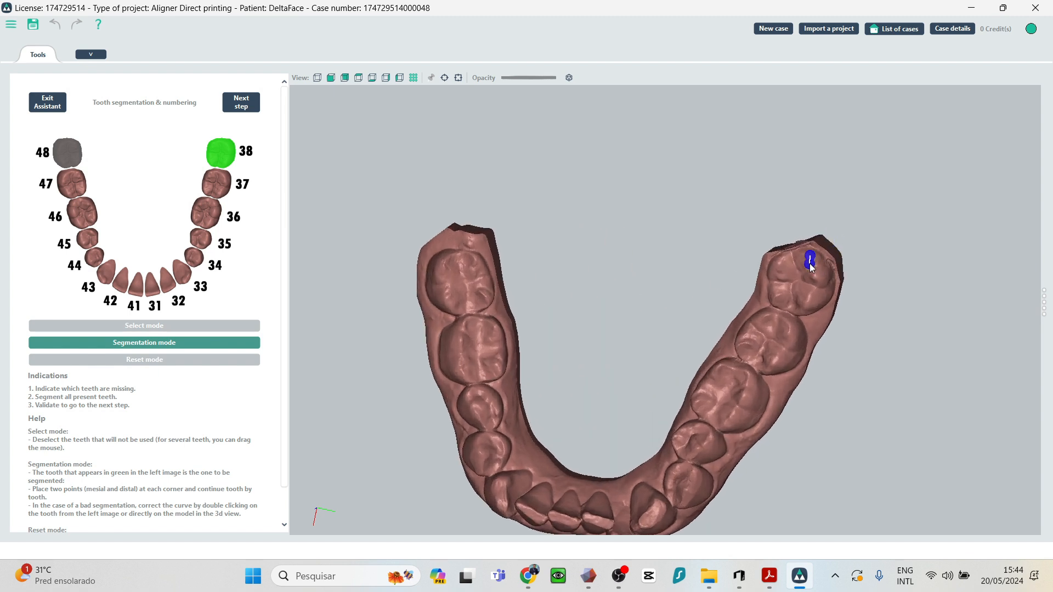
click(791, 305)
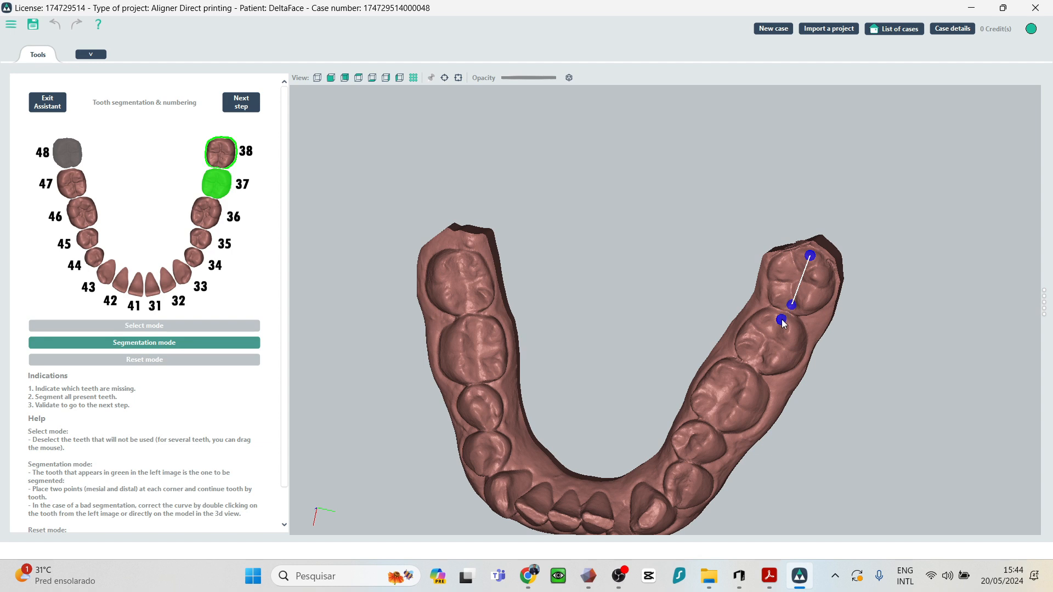
click(780, 319)
click(753, 359)
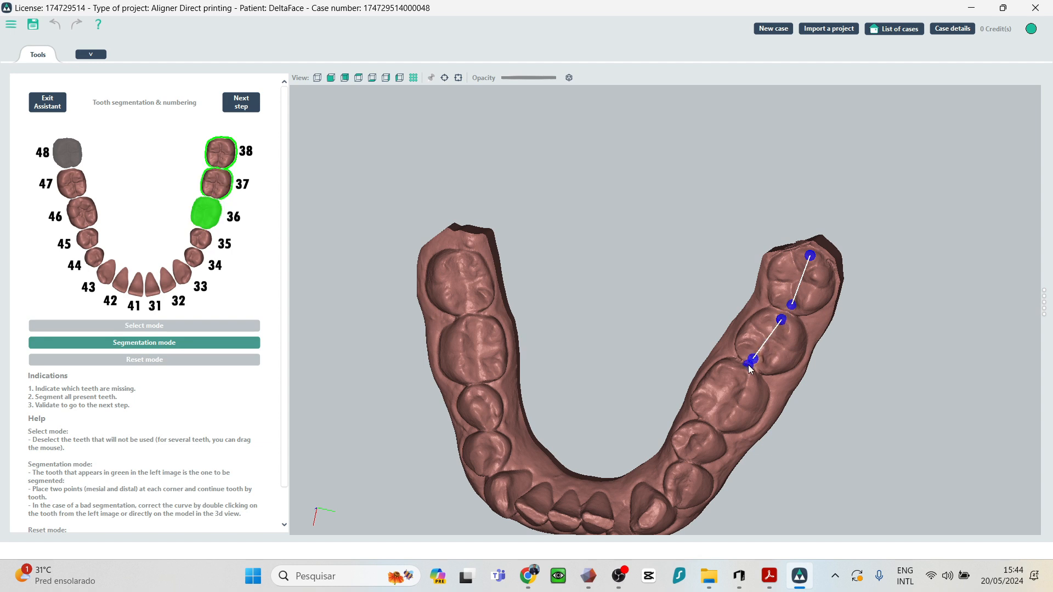
Place the distal and mesial segmentation points on teeth 36, 35 and 34.
click(742, 372)
click(710, 417)
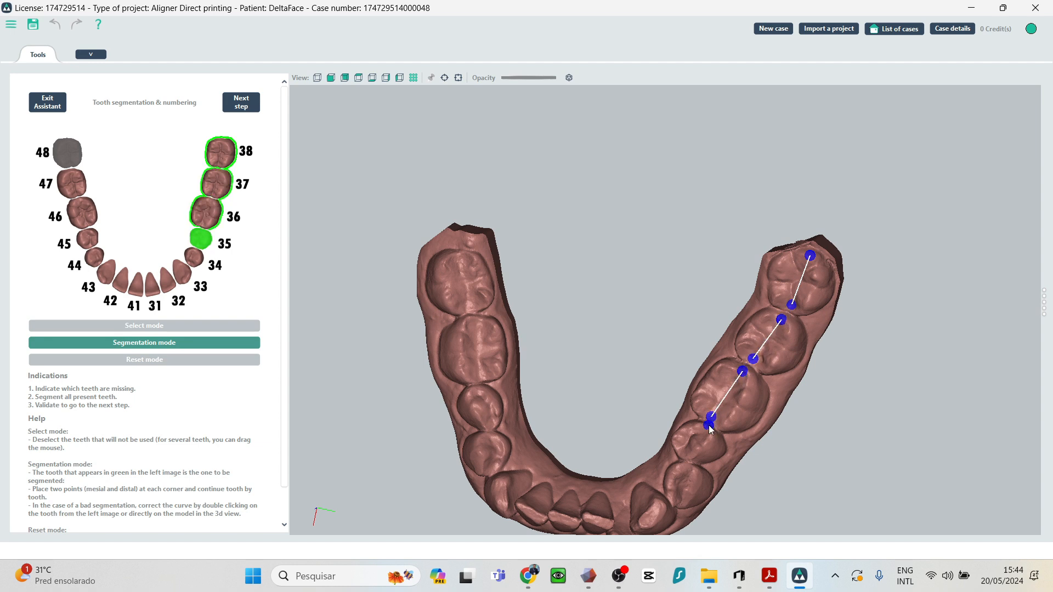
click(707, 428)
click(683, 454)
click(695, 469)
click(685, 503)
Place the distal and mesial segmentation points on canine 33 and lateral incisor 32.
right_drag(685, 503, 700, 463)
middle_drag(700, 462, 690, 184)
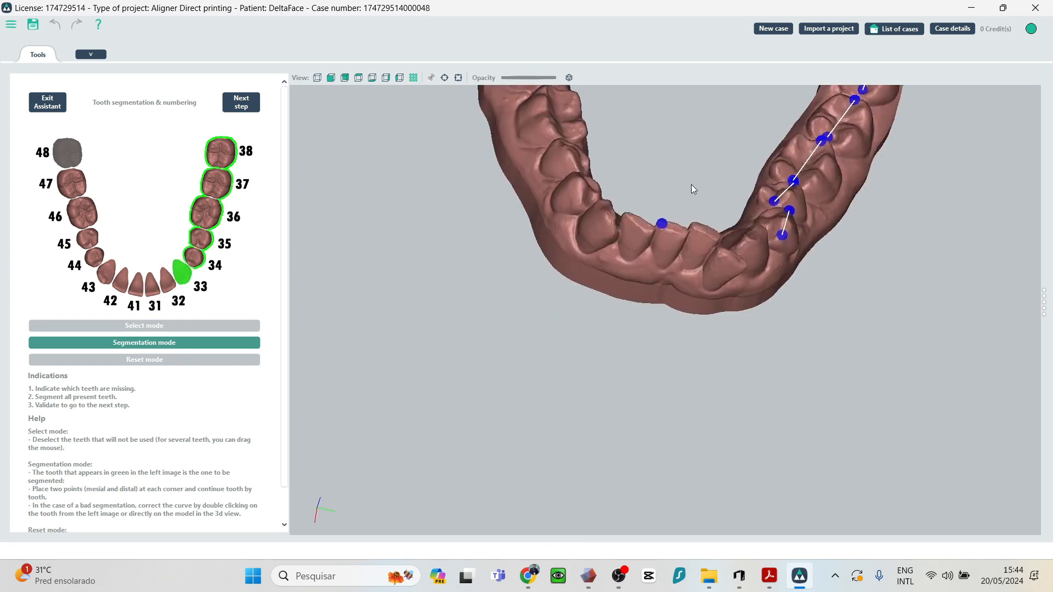
right_drag(690, 184, 696, 278)
click(748, 276)
click(734, 300)
click(728, 319)
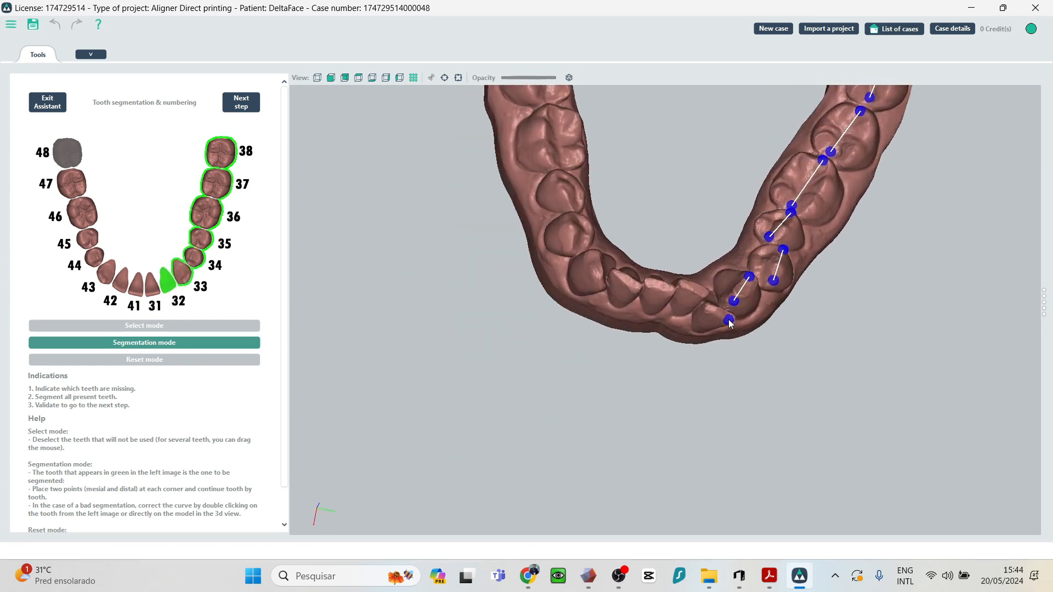
click(705, 310)
Place the two corner segmentation points on each of the incisors 31, 41 and 42.
click(706, 293)
click(683, 285)
click(670, 289)
click(648, 283)
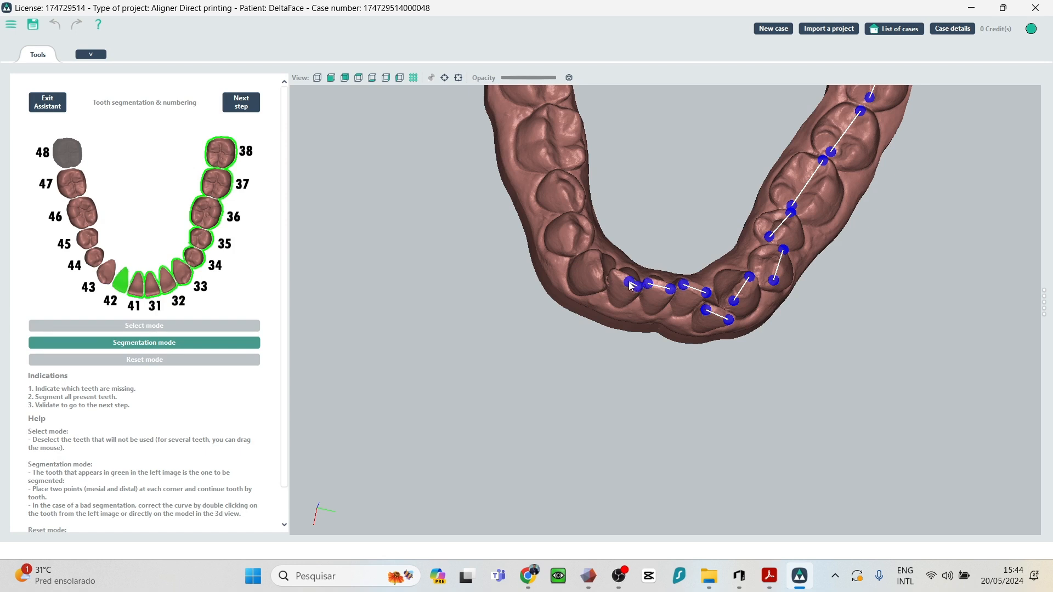
click(637, 286)
click(615, 273)
Place the mesial and distal segmentation points on teeth 43, 44, 45 and 46.
click(605, 284)
click(591, 256)
click(572, 251)
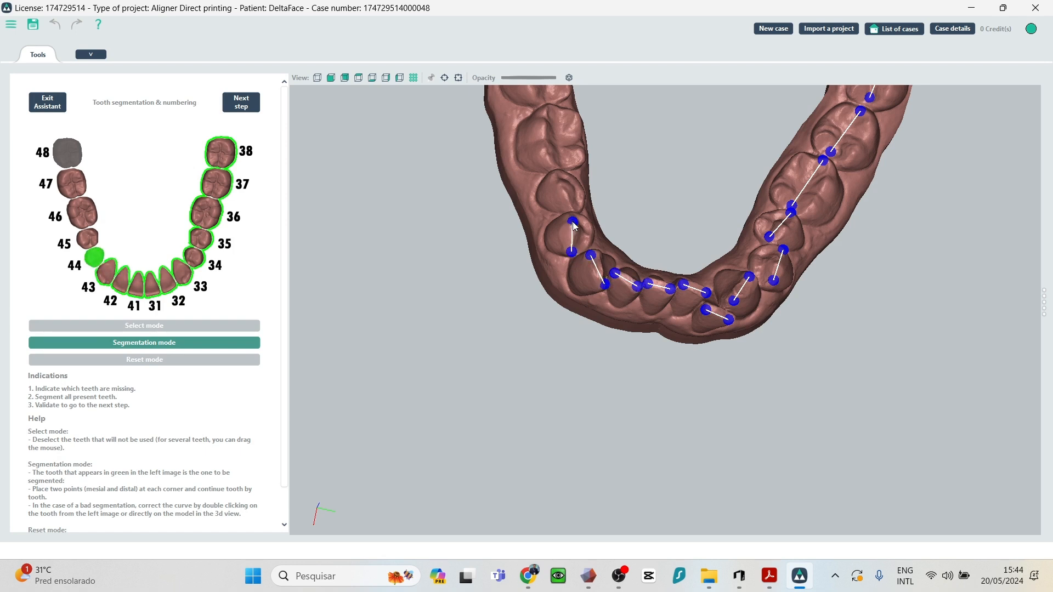
click(572, 221)
click(569, 203)
click(555, 170)
click(566, 163)
click(557, 111)
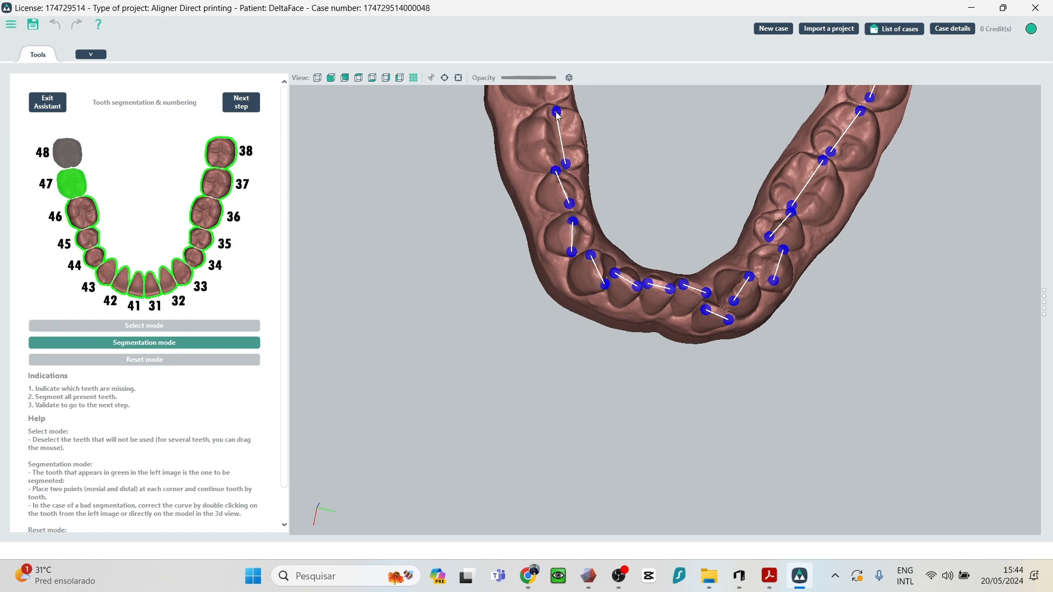
Place the mesial and distal segmentation points on molar 47.
middle_drag(556, 111, 476, 311)
click(467, 299)
click(458, 247)
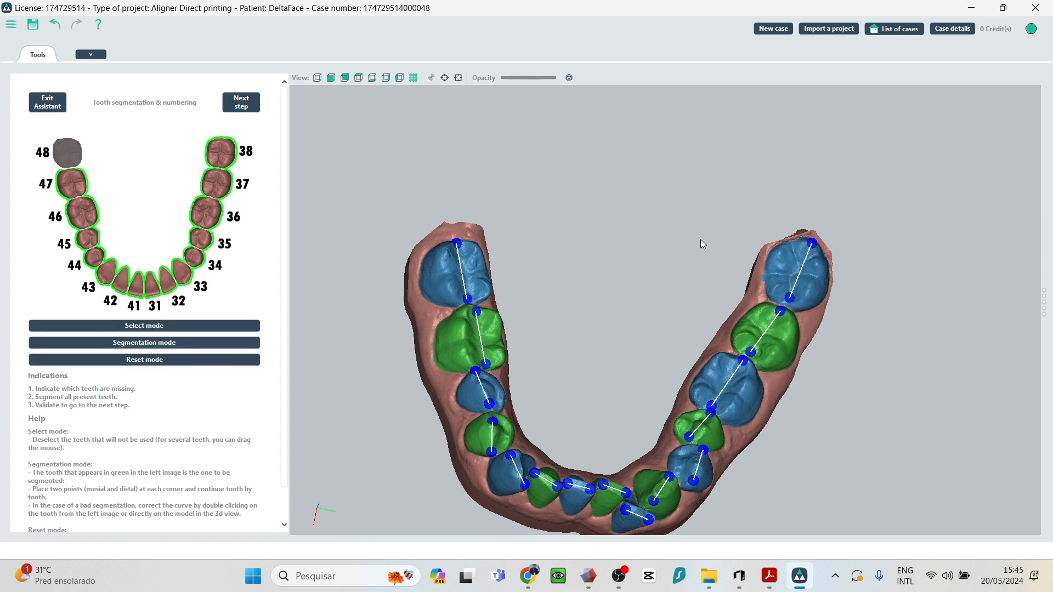
Select lateral incisor 32 for correction and extend its segmentation curve along the edge facing canine 33 down to the lowest gum margin.
drag(700, 239, 559, 219)
drag(572, 290, 794, 188)
scroll(676, 228, up, 3)
scroll(794, 188, up, 5)
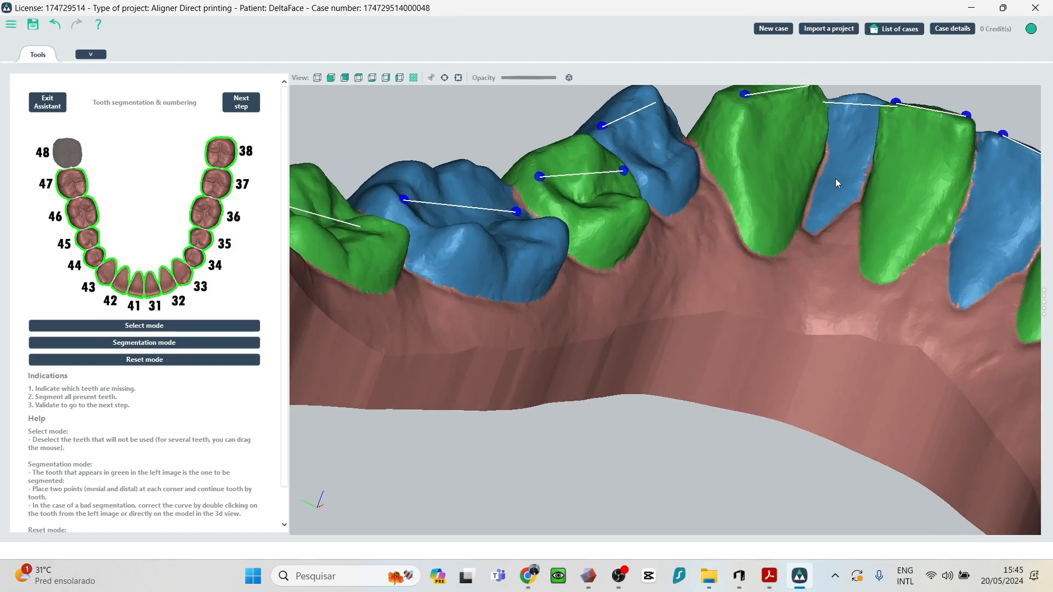
drag(833, 178, 832, 188)
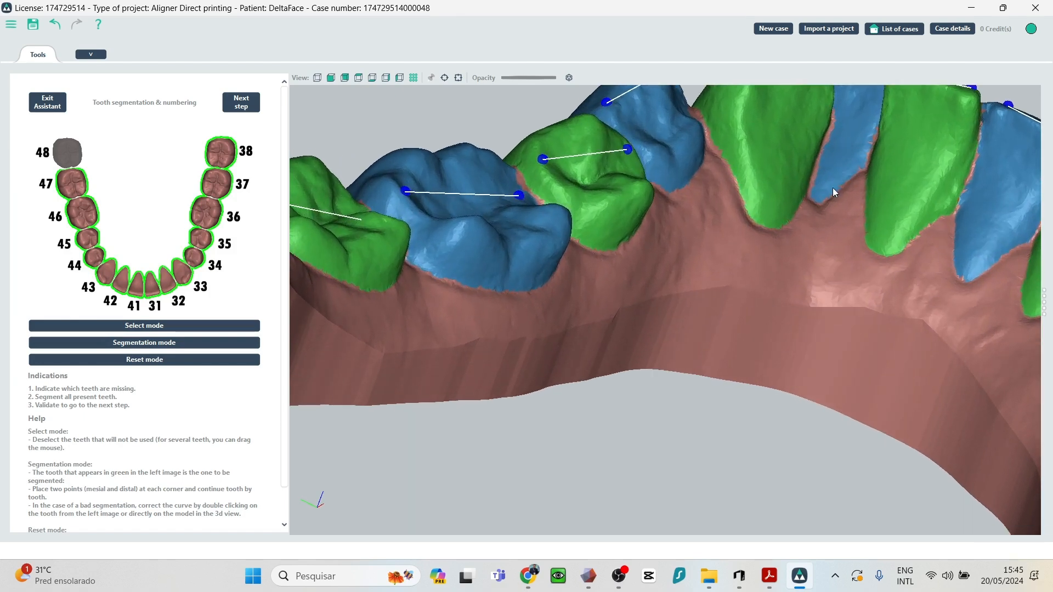
scroll(824, 173, down, 3)
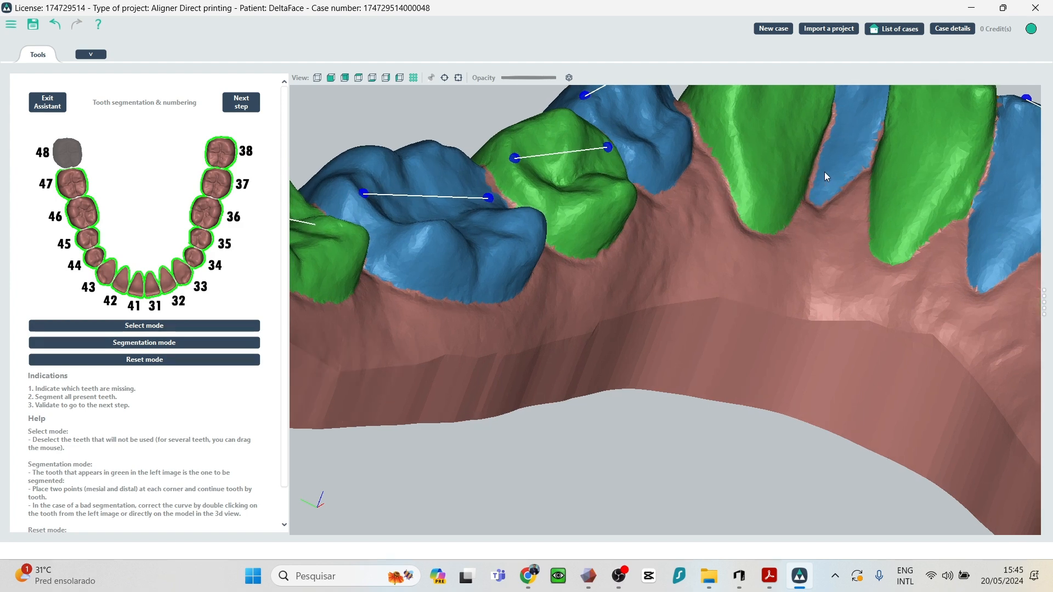
scroll(826, 168, down, 1)
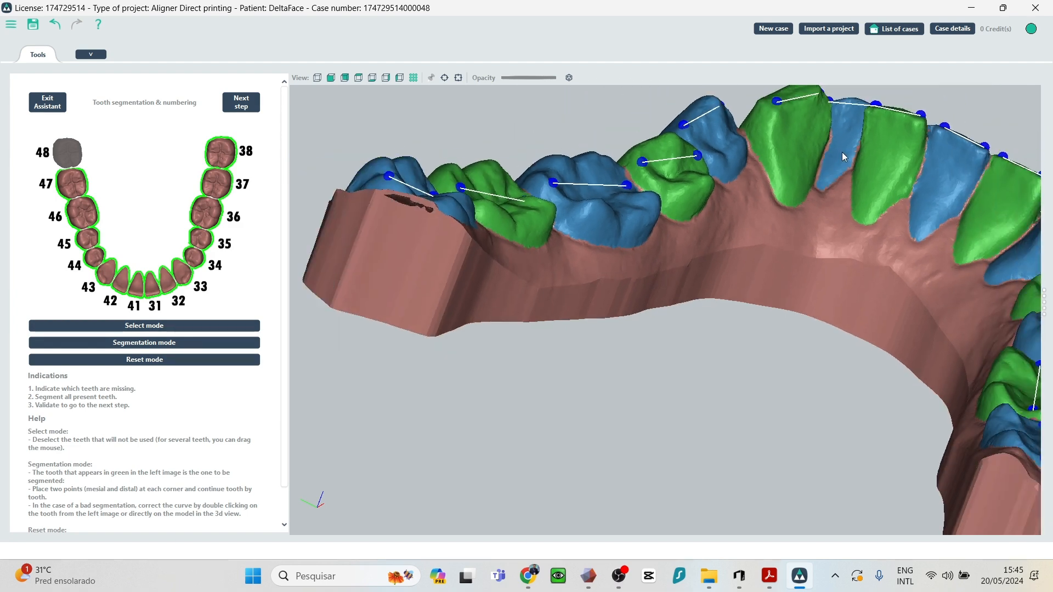
double_click(840, 152)
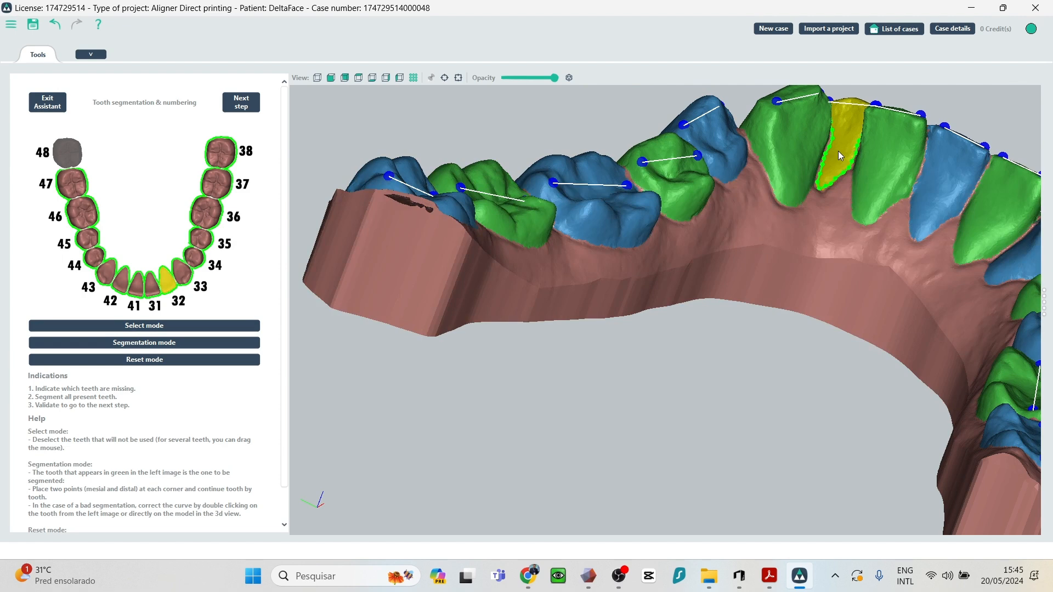
scroll(837, 151, up, 5)
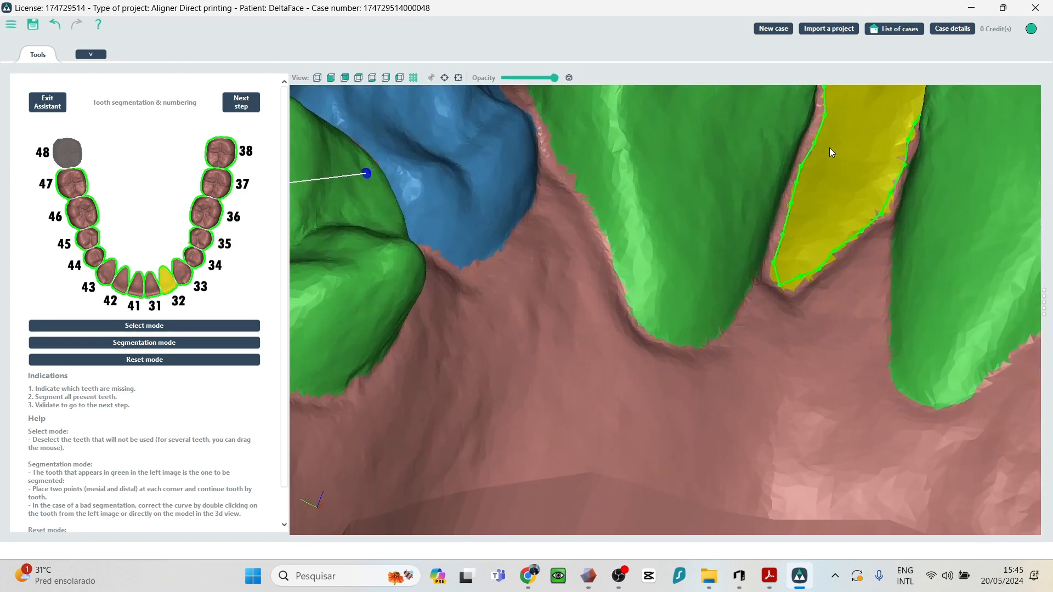
scroll(824, 143, down, 1)
middle_drag(824, 144, 712, 245)
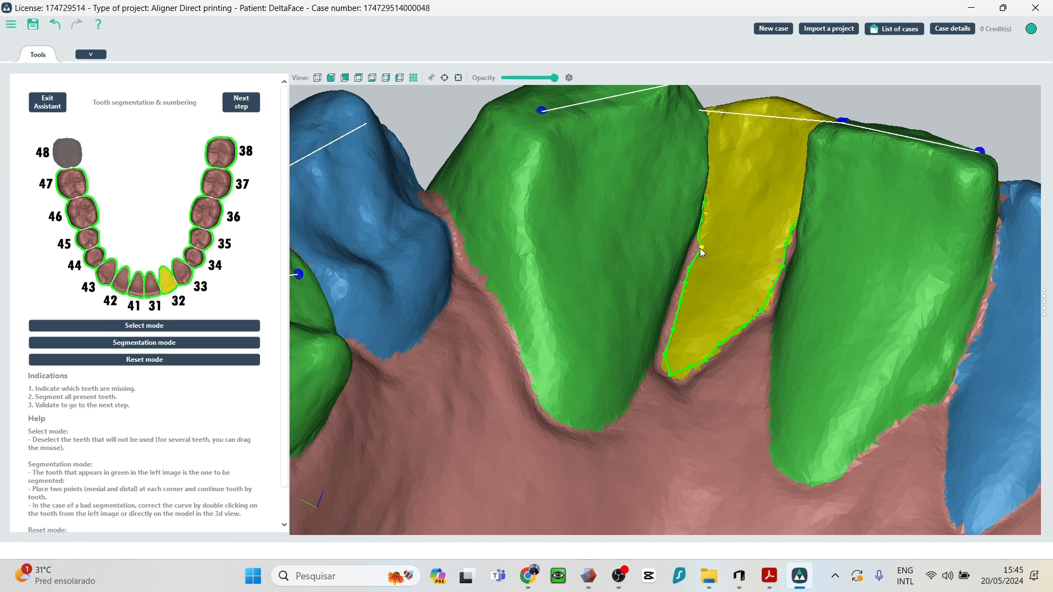
scroll(699, 248, up, 2)
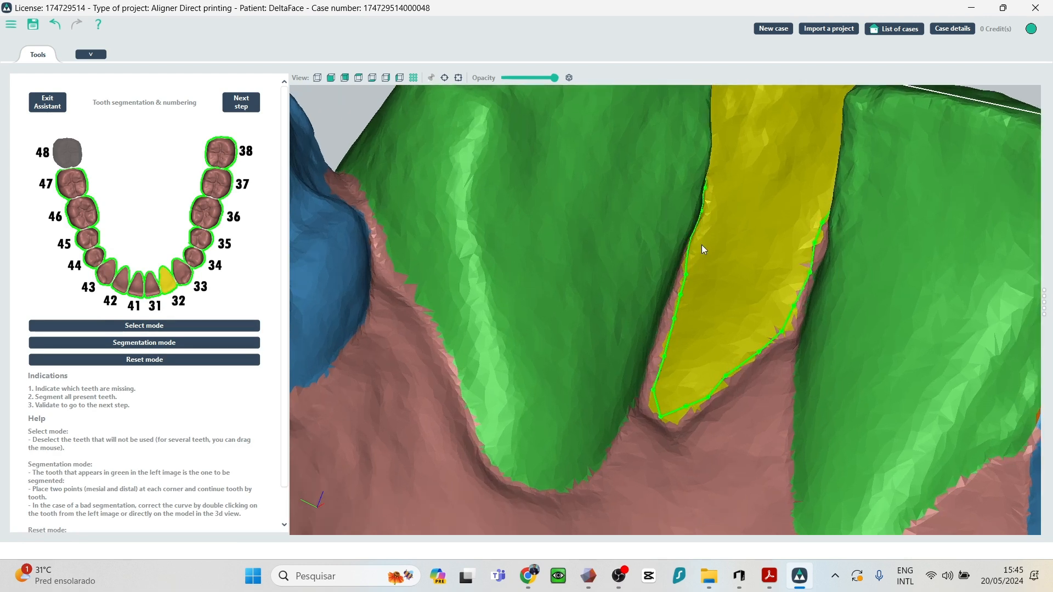
drag(702, 247, 660, 325)
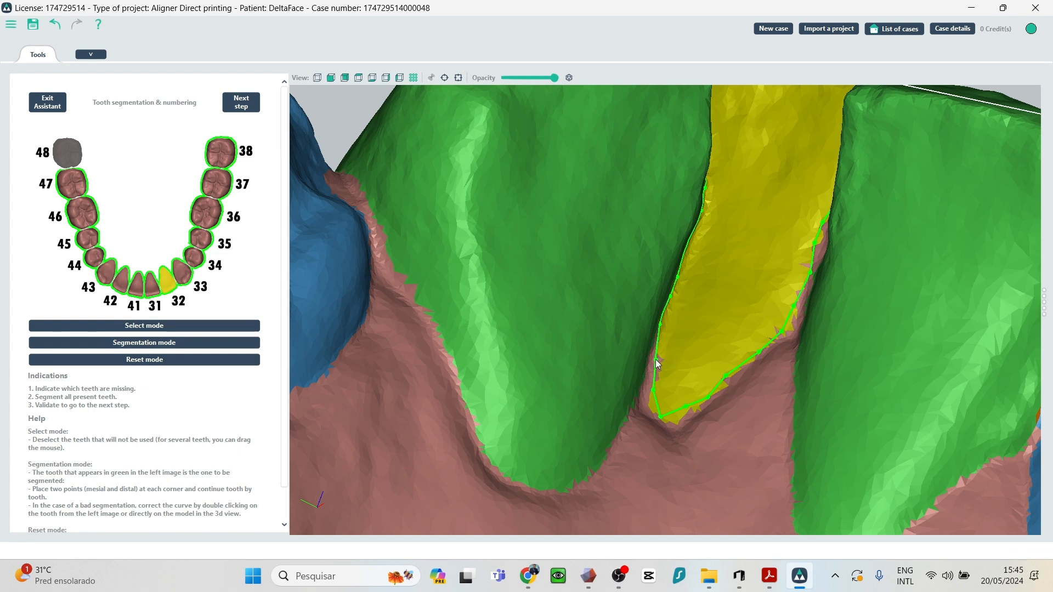
drag(656, 360, 663, 429)
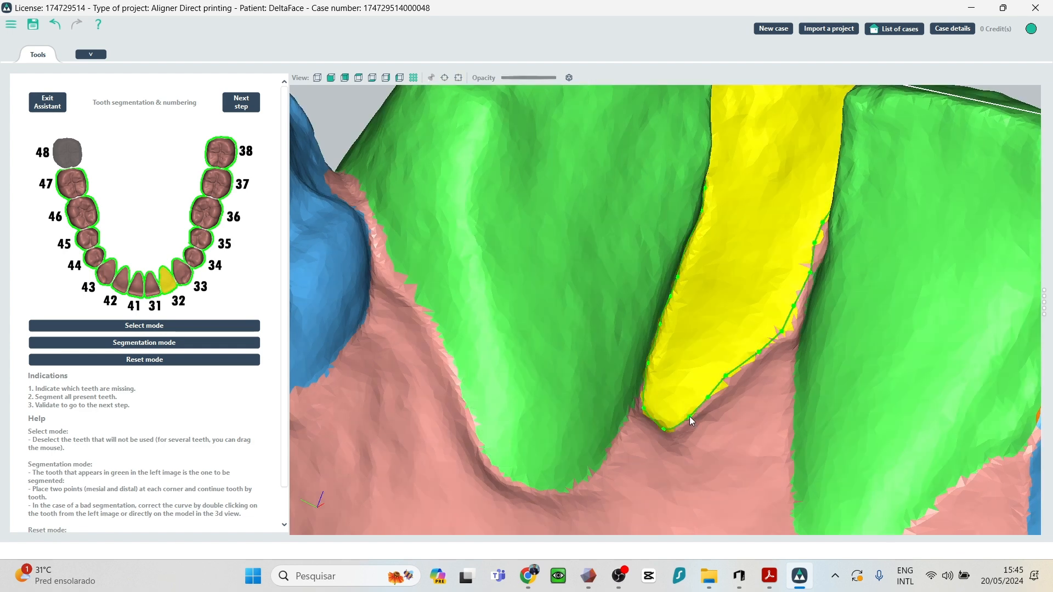
Move the curve points on tooth 32's lower edge and the side facing tooth 31 out to the gum margin.
drag(689, 412, 689, 422)
drag(730, 379, 750, 378)
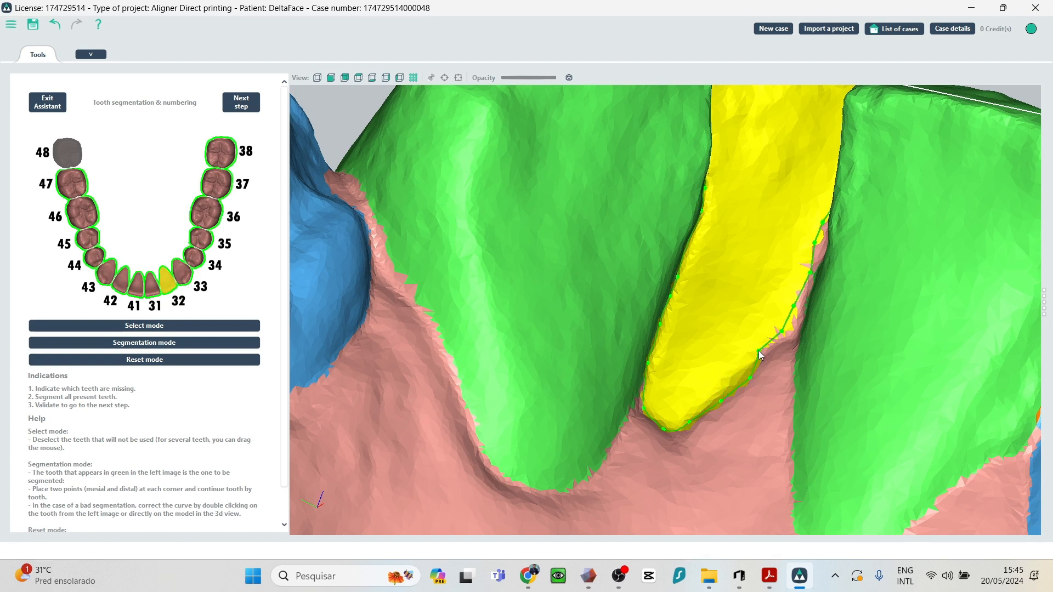
drag(783, 331, 800, 308)
right_drag(834, 297, 804, 290)
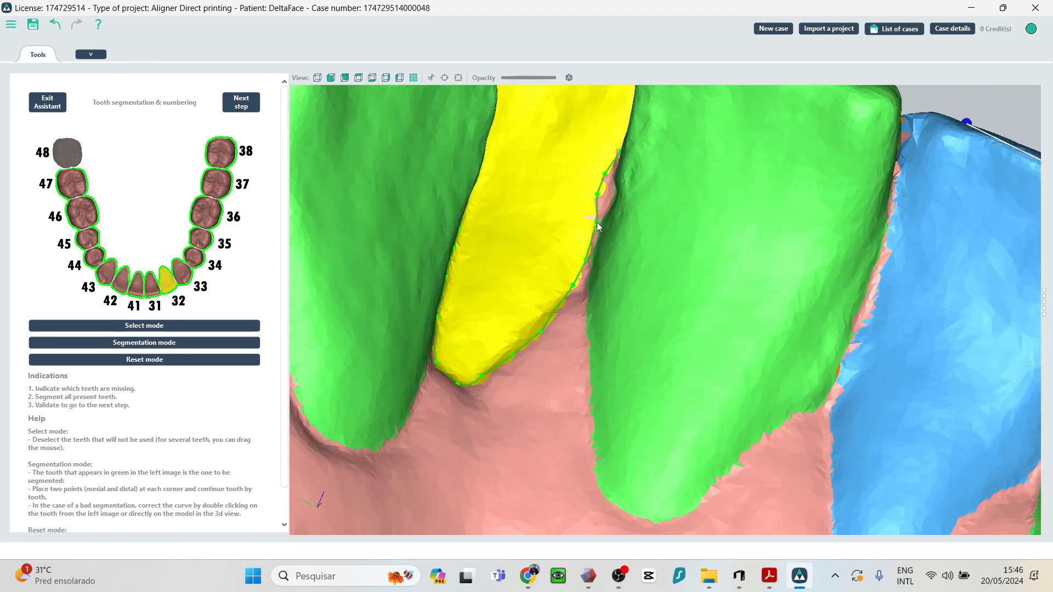
Inspect the segmentation curves of molar 36 and premolar 35.
scroll(581, 296, down, 5)
right_drag(617, 367, 557, 311)
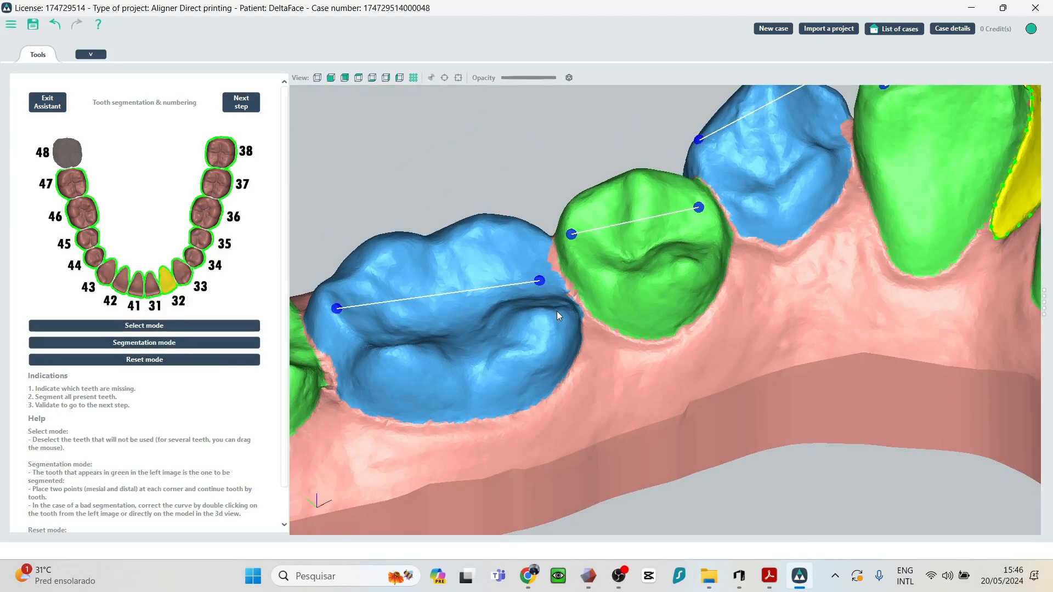
double_click(557, 311)
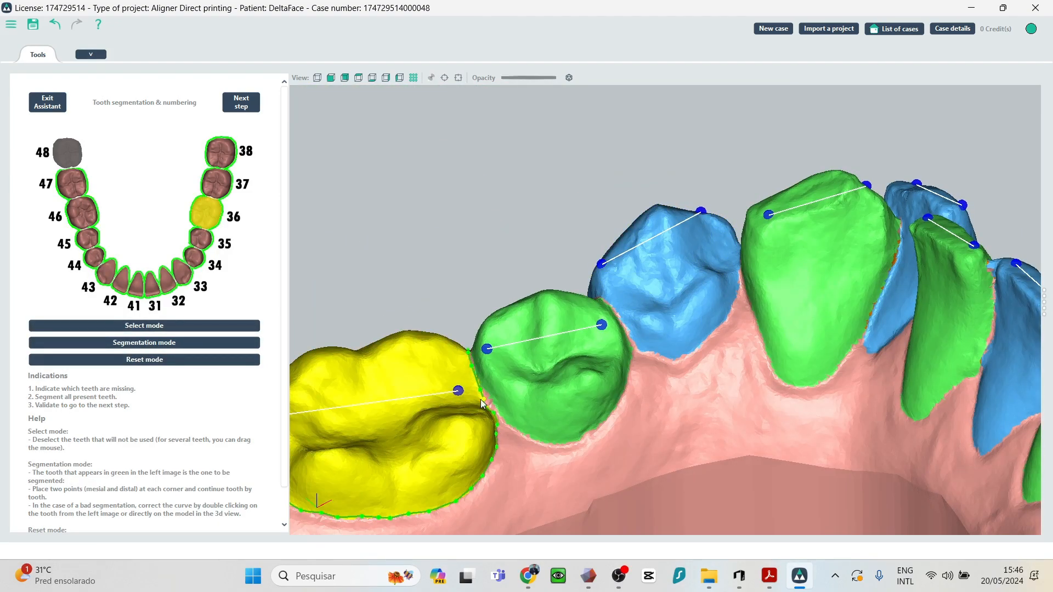
double_click(548, 382)
right_drag(592, 392, 717, 260)
Advance to the upper arch's segmentation and mark tooth 18 as missing.
click(244, 102)
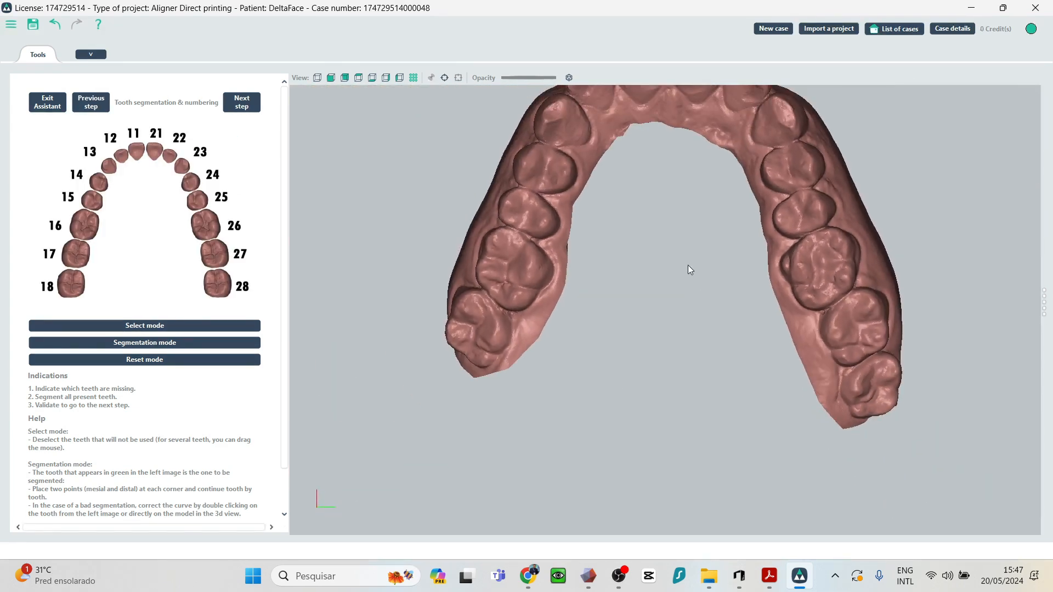
mouse_move(687, 265)
middle_down()
mouse_move(732, 265)
mouse_move(680, 347)
mouse_move(643, 302)
mouse_move(626, 294)
mouse_move(618, 318)
mouse_move(663, 390)
mouse_move(729, 430)
middle_up()
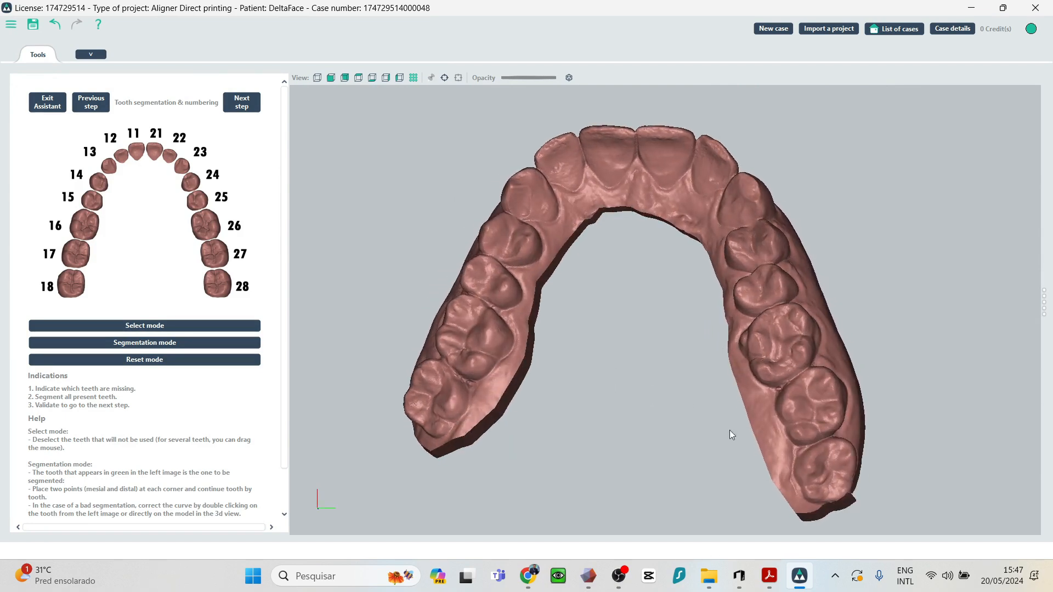
click(94, 323)
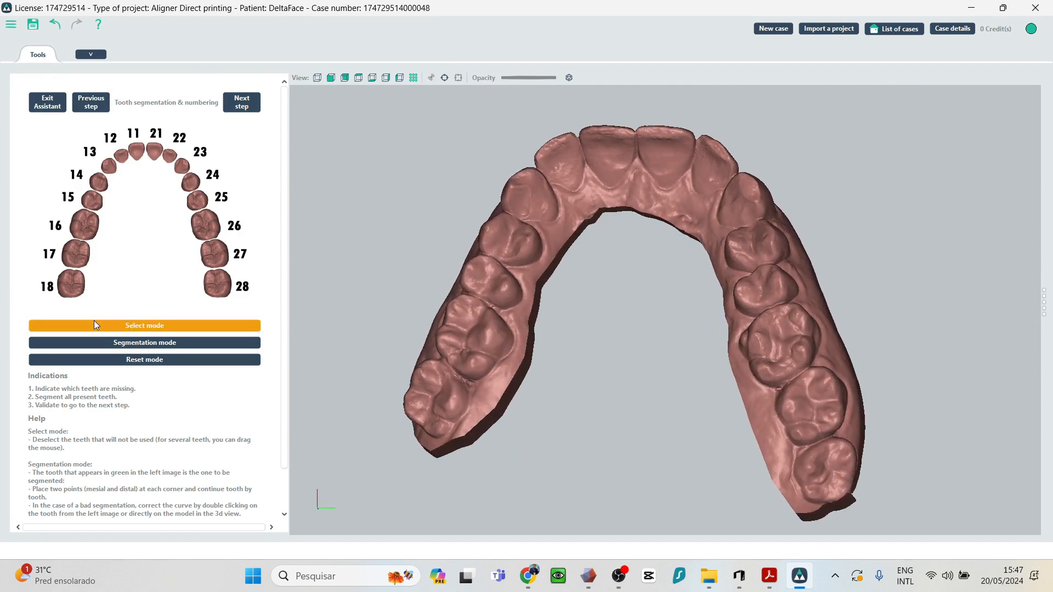
click(77, 289)
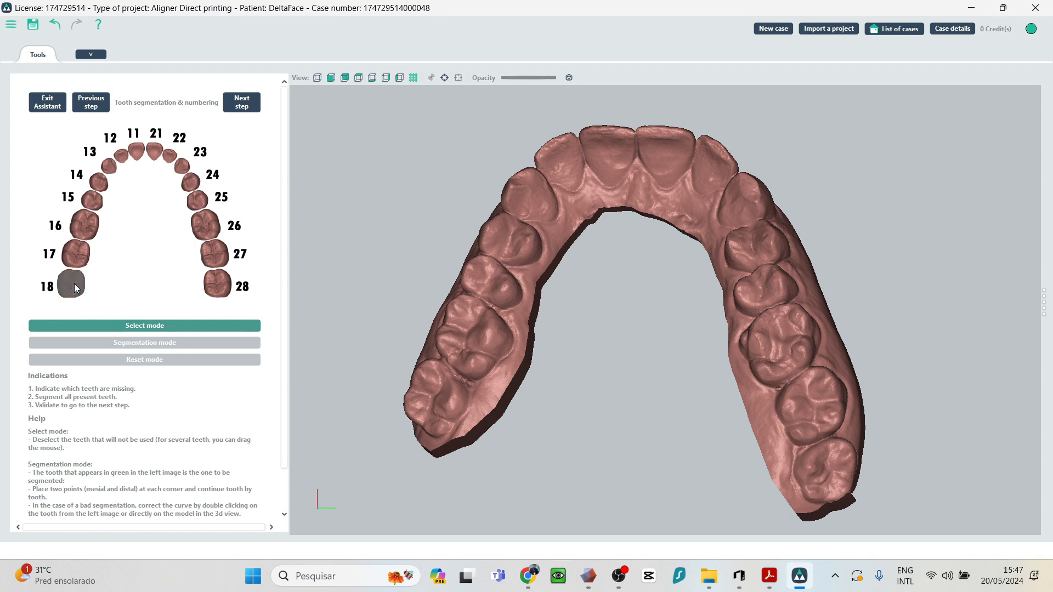
click(107, 328)
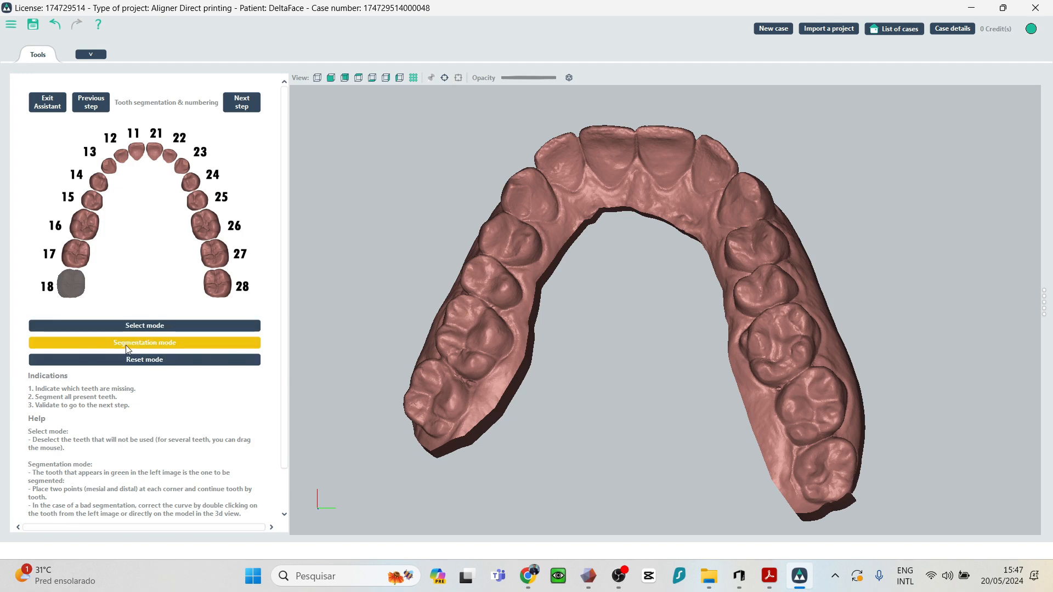
Start segmenting the upper arch by placing the distal and mesial points on teeth 17, 16 and 15.
click(126, 345)
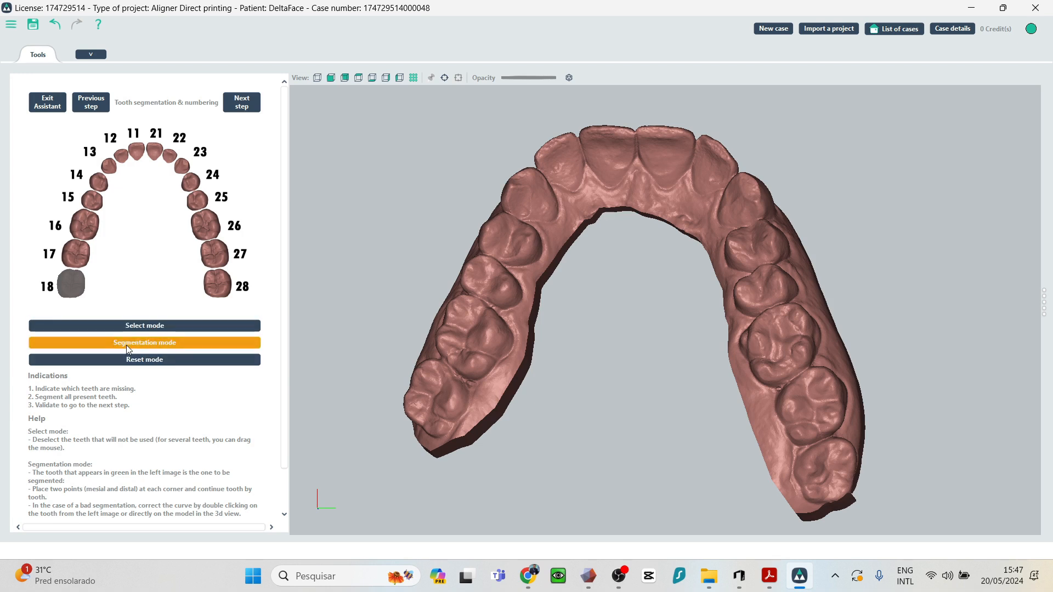
click(419, 420)
click(446, 379)
click(451, 360)
click(478, 305)
click(481, 293)
click(496, 262)
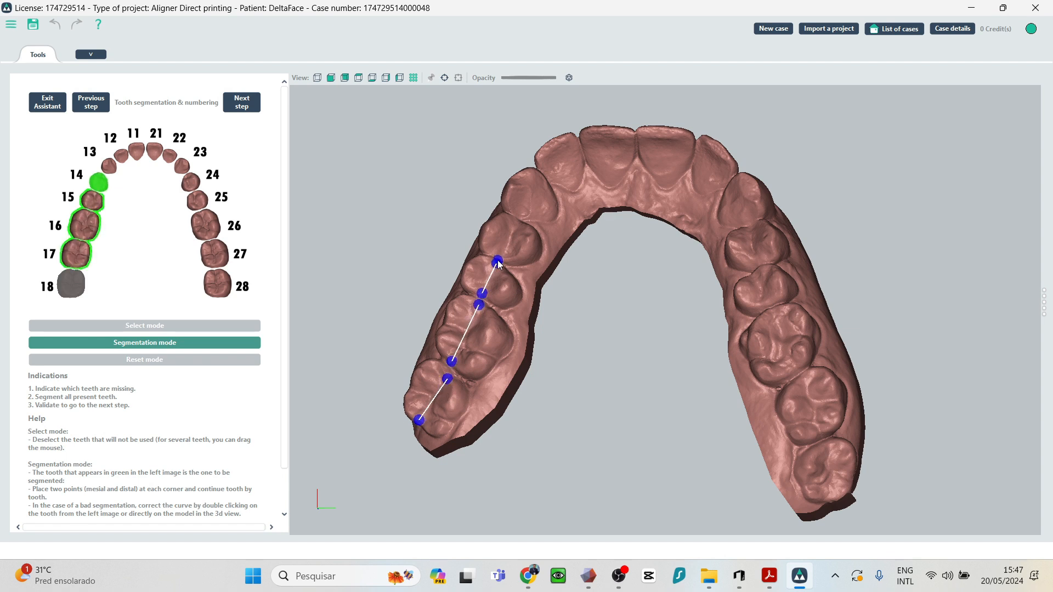
Place the distal and mesial segmentation points on teeth 14, 13 and 12.
click(498, 258)
click(516, 217)
click(512, 209)
click(536, 174)
click(540, 160)
click(572, 141)
Place the two corner segmentation points on each of the incisors 11, 21 and 22.
click(598, 135)
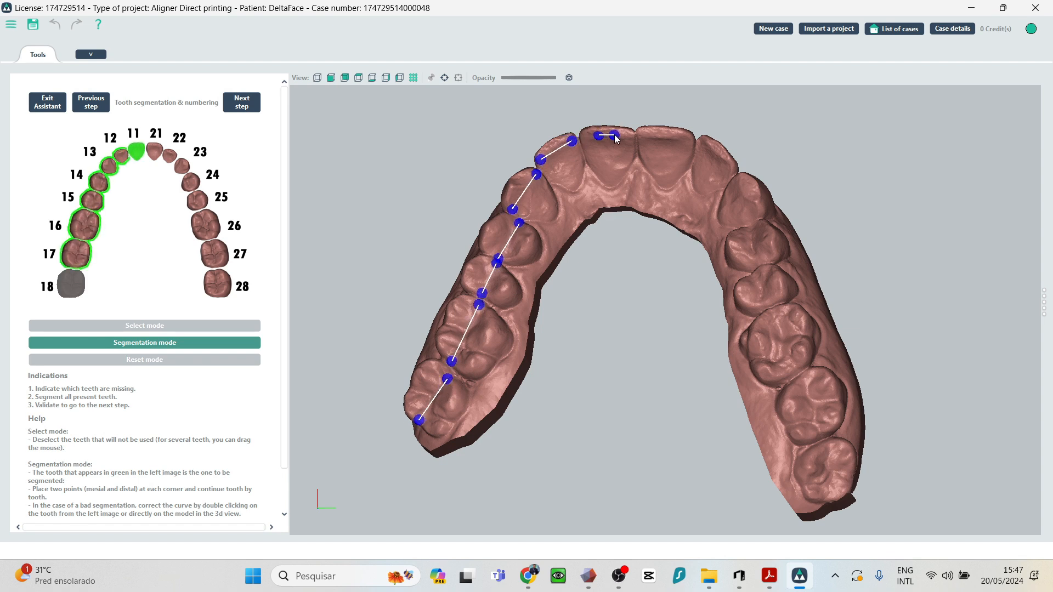
click(631, 135)
click(643, 133)
click(688, 135)
click(702, 145)
click(730, 172)
Place the mesial and distal segmentation points on teeth 23, 24, 25 and 26.
click(740, 181)
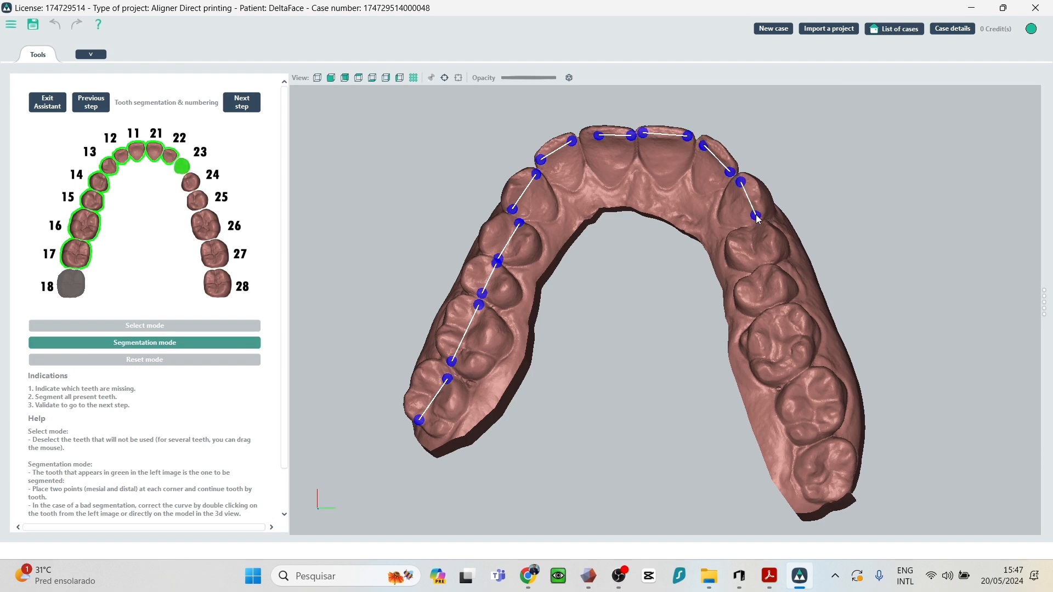
click(756, 215)
click(757, 229)
click(761, 273)
click(766, 300)
click(773, 313)
click(794, 372)
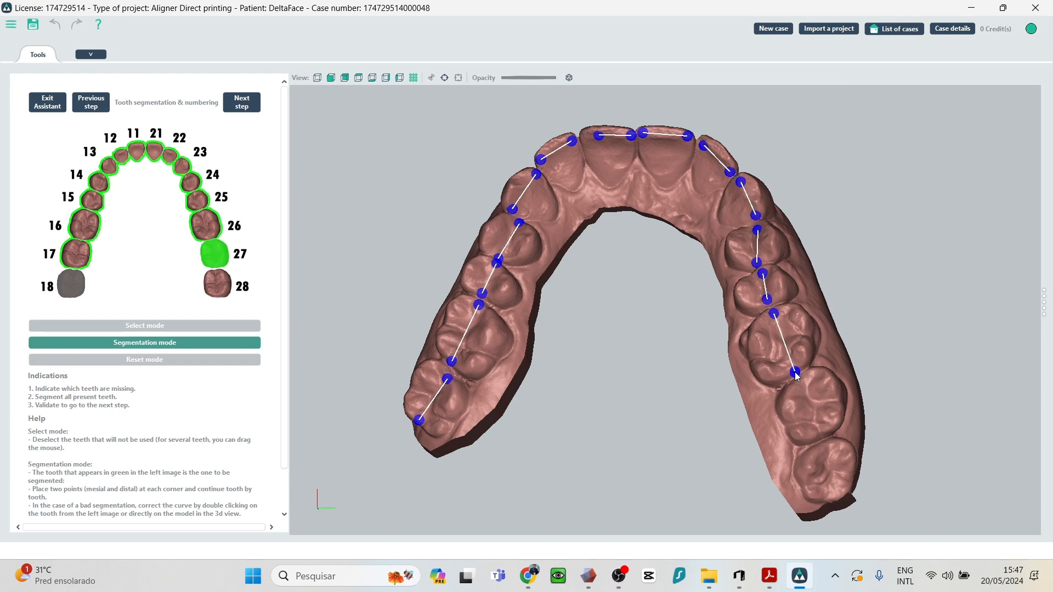
Place the mesial and distal segmentation points on molars 27 and 28.
click(803, 379)
click(830, 431)
click(827, 449)
click(828, 496)
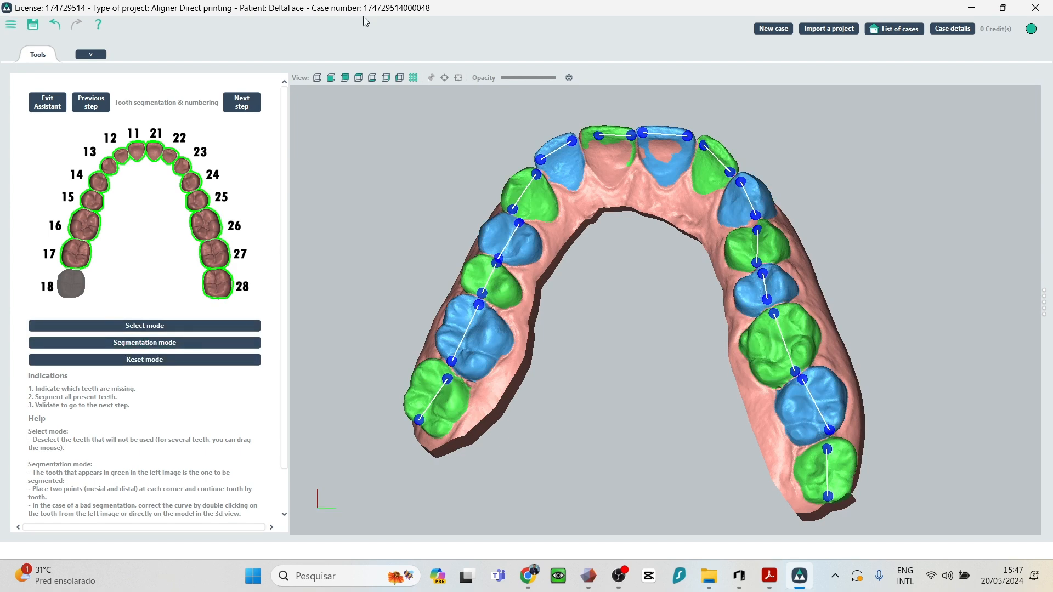
Select central incisor 11 for correction and extend its segmentation curve over the lingual surface down to the gum margin.
right_drag(493, 107, 476, 87)
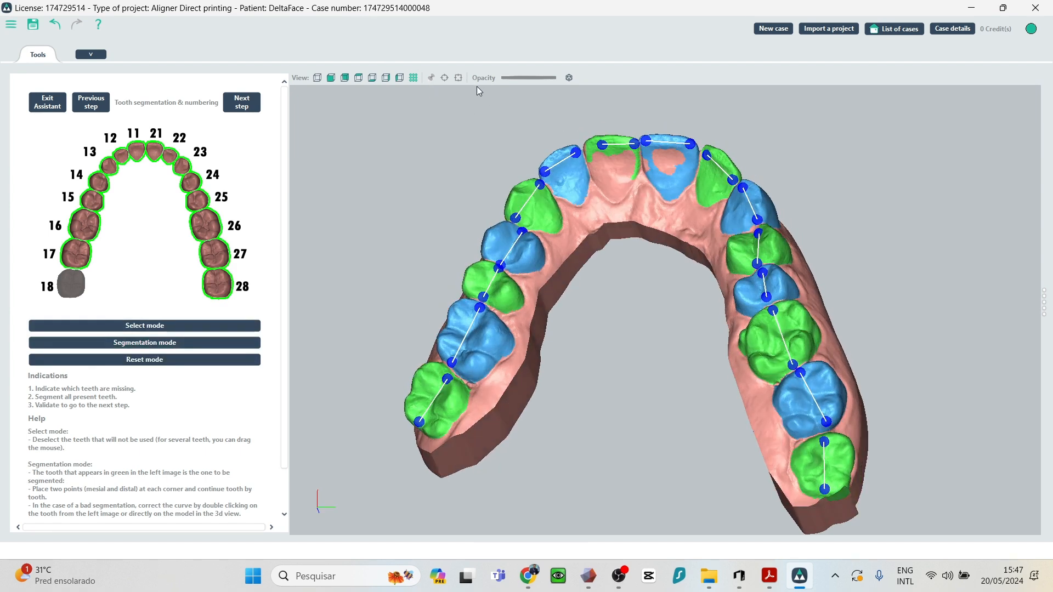
scroll(476, 87, down, 2)
scroll(521, 190, up, 1)
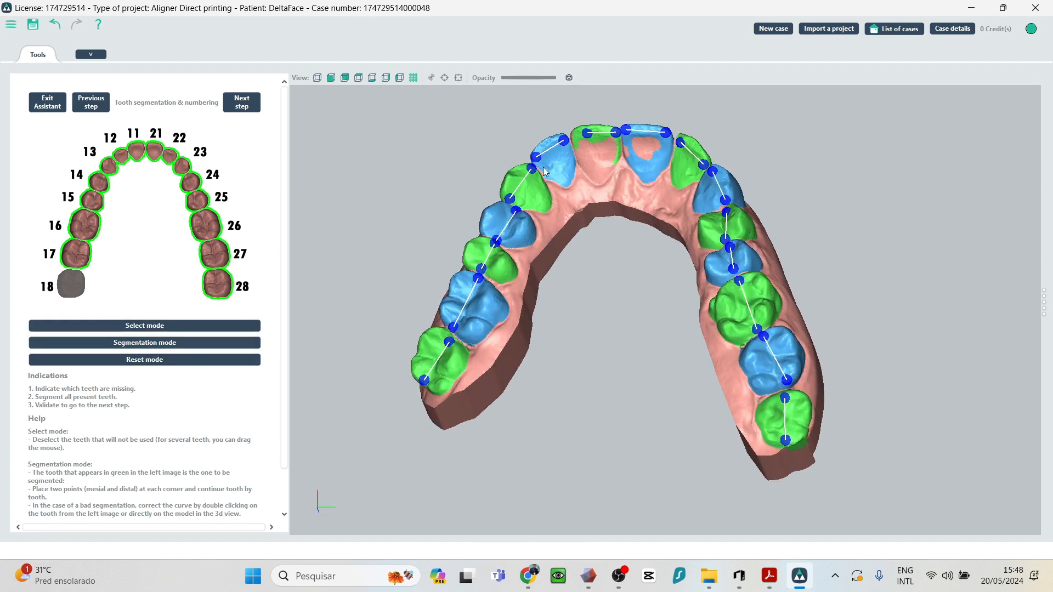
scroll(543, 167, up, 8)
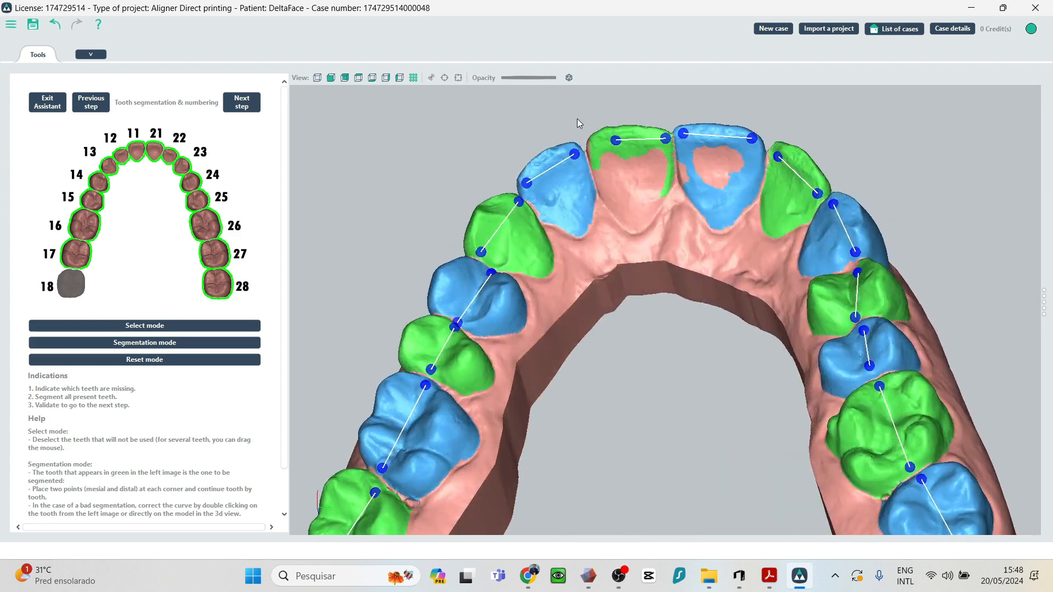
middle_drag(577, 118, 538, 212)
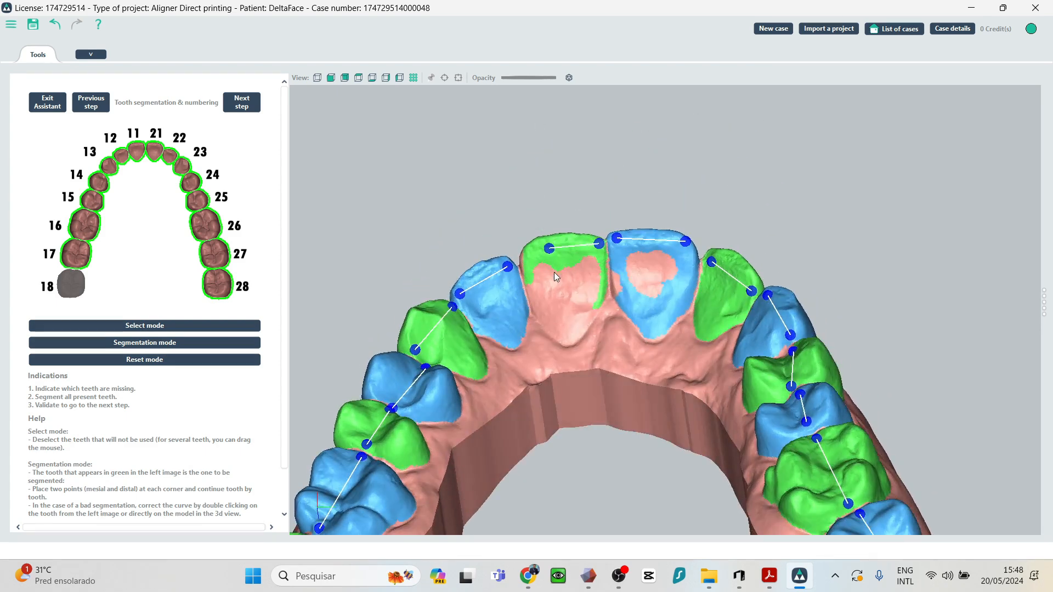
double_click(565, 258)
mouse_move(532, 271)
mouse_down()
mouse_move(584, 343)
mouse_move(567, 350)
mouse_up()
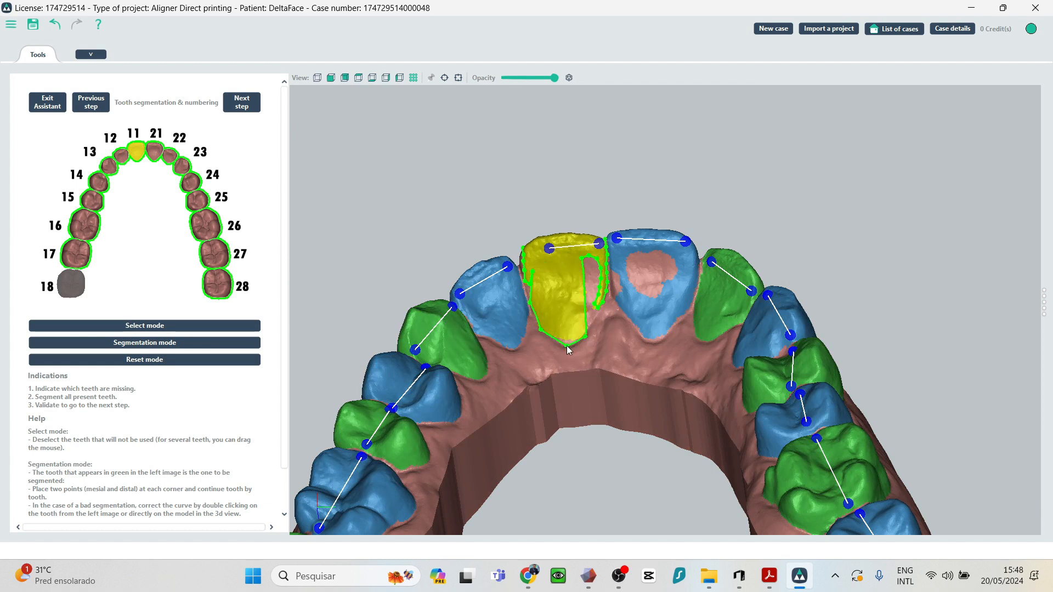
Reshape tooth 11's segmentation curve along its mesial and distal edges to follow the full tooth outline.
right_click(581, 258)
scroll(554, 210, up, 3)
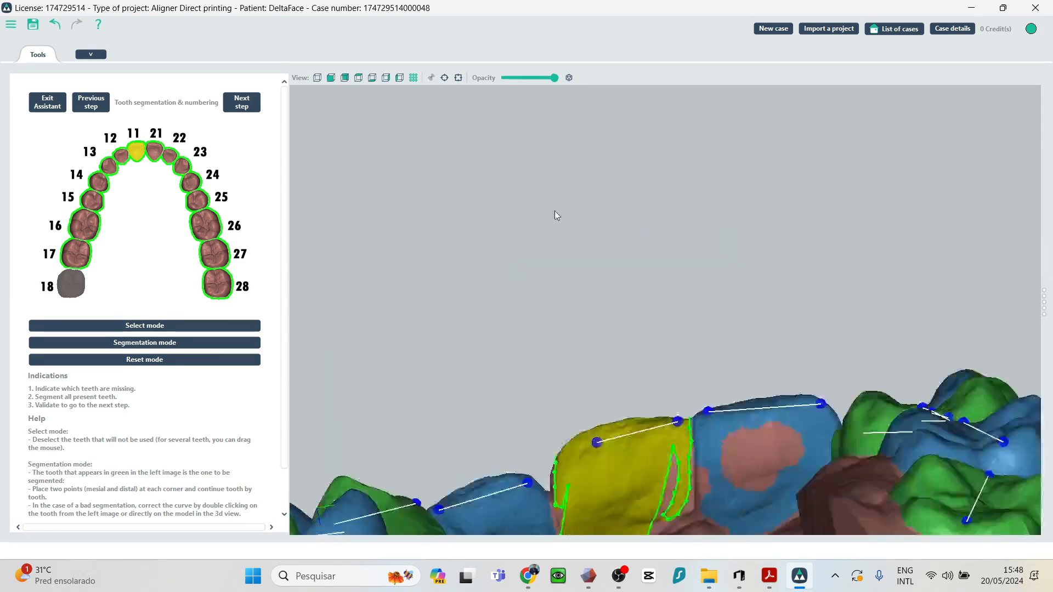
right_click(563, 204)
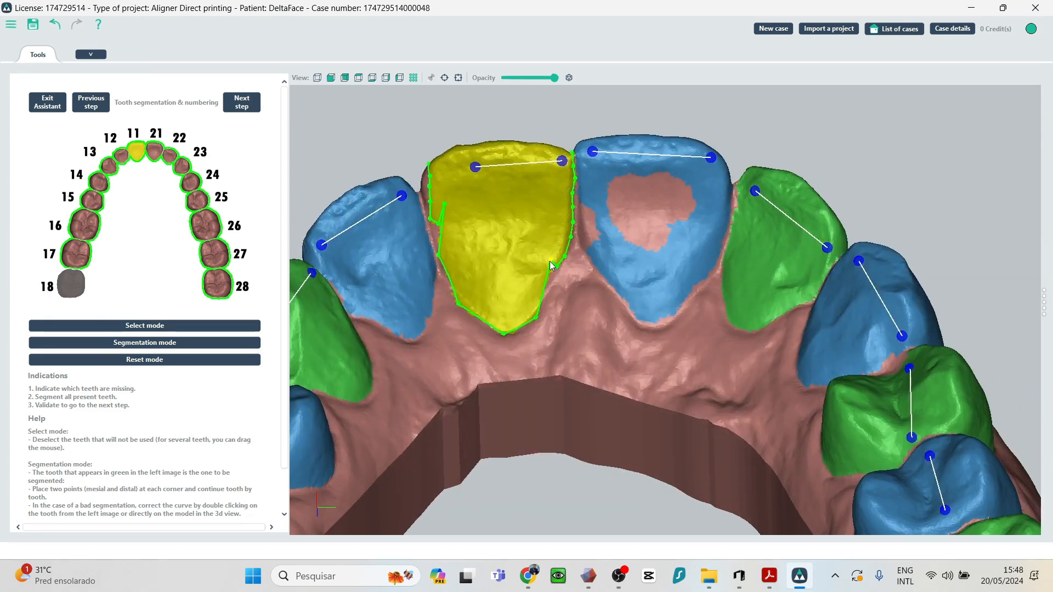
drag(445, 205, 423, 187)
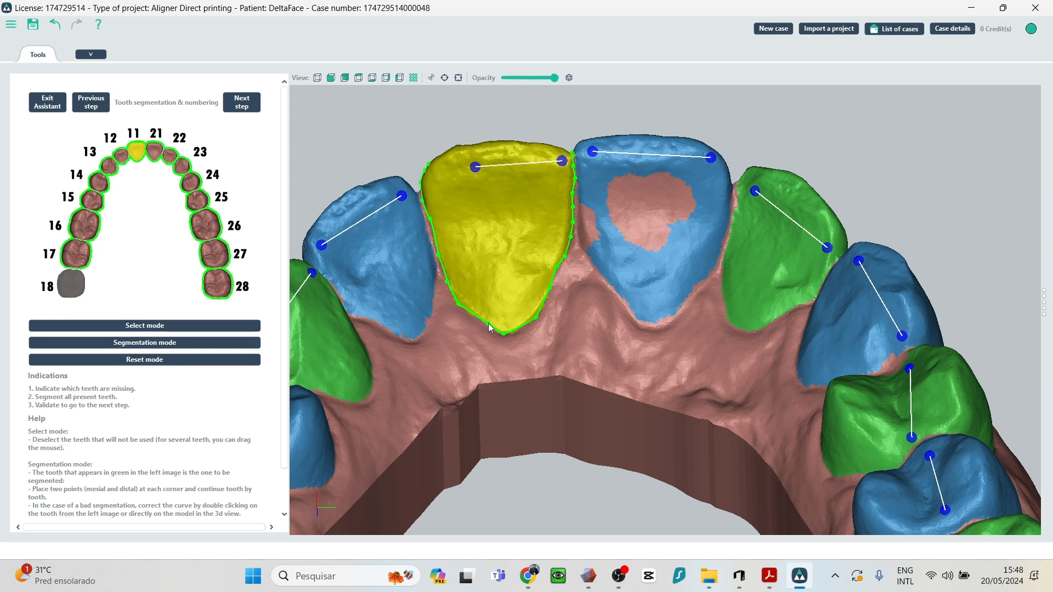
Open central incisor 21 for correction and make its segmentation cover the entire lingual surface.
double_click(625, 236)
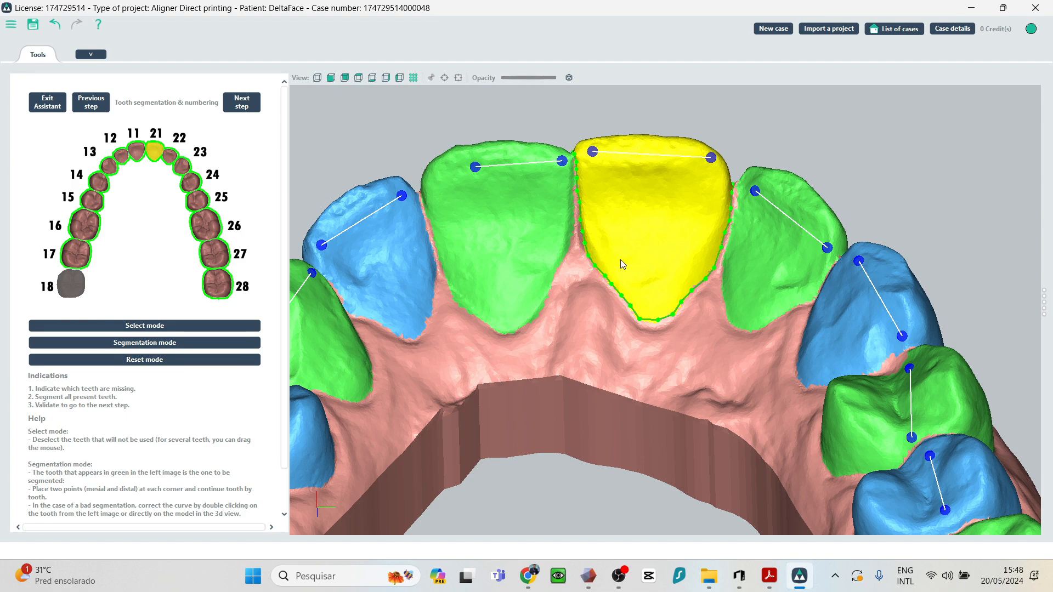
Reshape tooth 21's segmentation curve on the labial side to follow the gum margin.
middle_drag(637, 216, 663, 470)
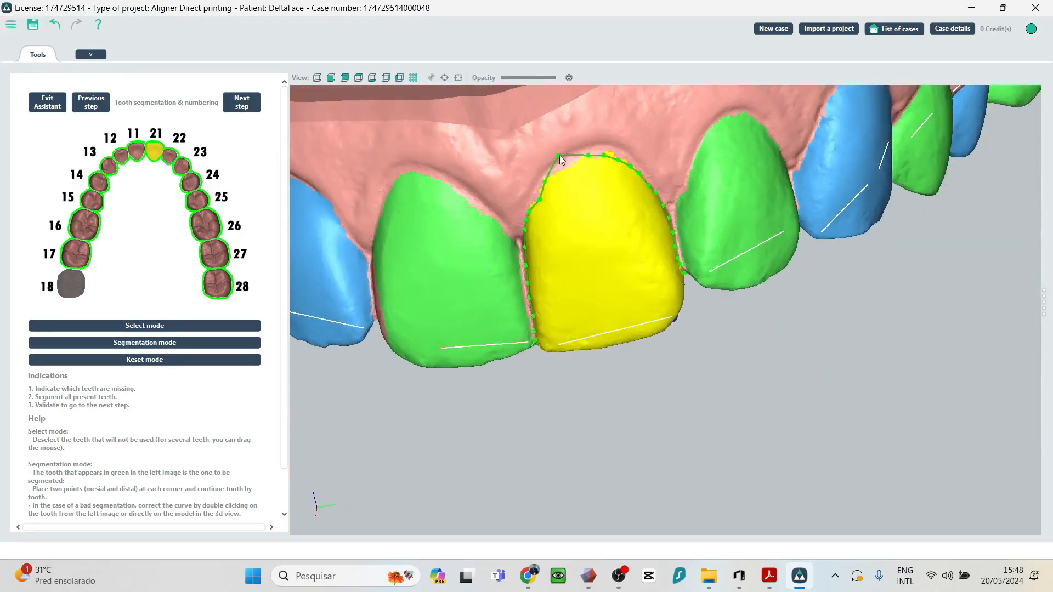
drag(588, 155, 590, 152)
click(645, 175)
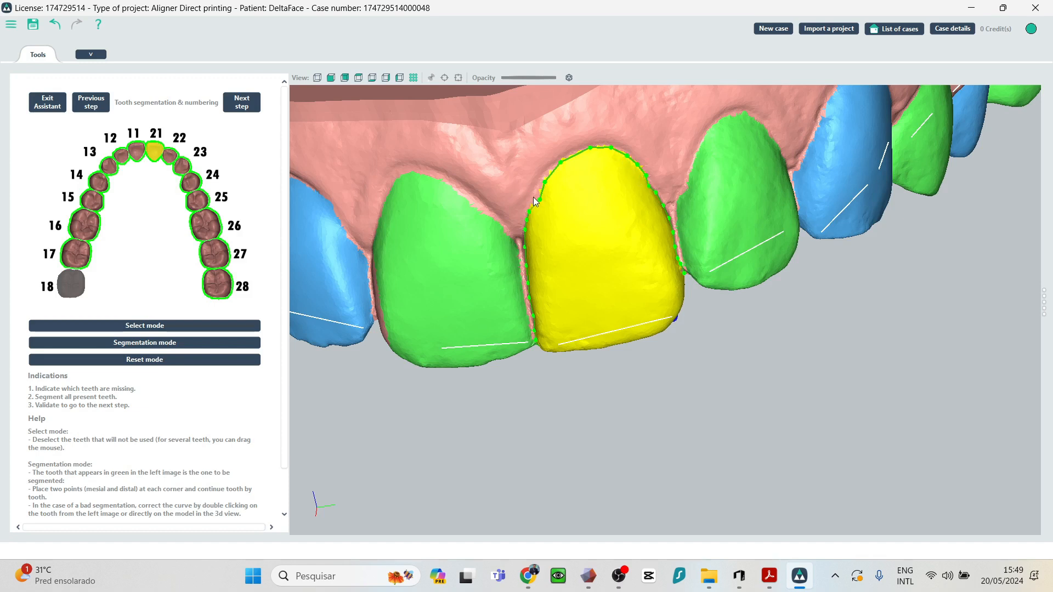
Open lateral incisor 12 for correction, fix its segmentation curve along the mesial and distal edges, and advance to the next assistant step.
double_click(437, 199)
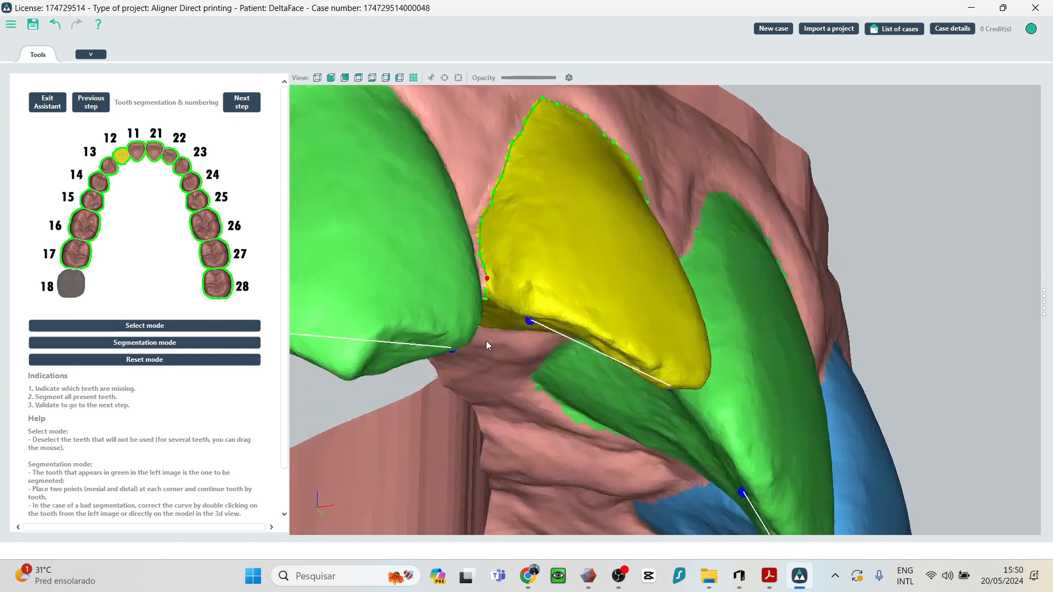
right_drag(485, 341, 498, 261)
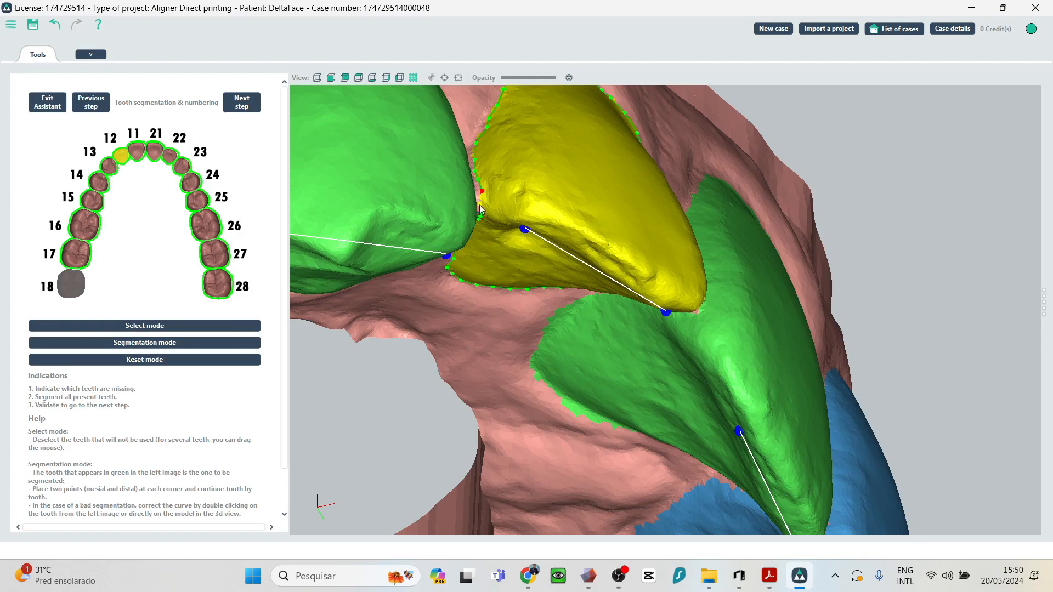
right_drag(381, 248, 649, 298)
scroll(580, 318, up, 3)
scroll(581, 310, down, 5)
scroll(679, 311, down, 6)
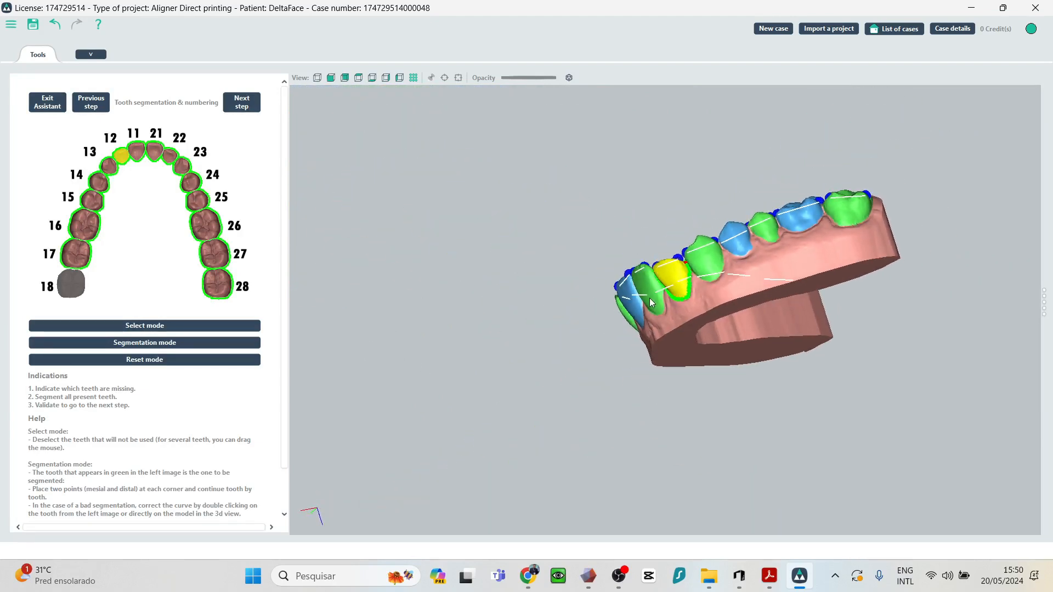
scroll(649, 289, up, 6)
right_drag(775, 242, 748, 242)
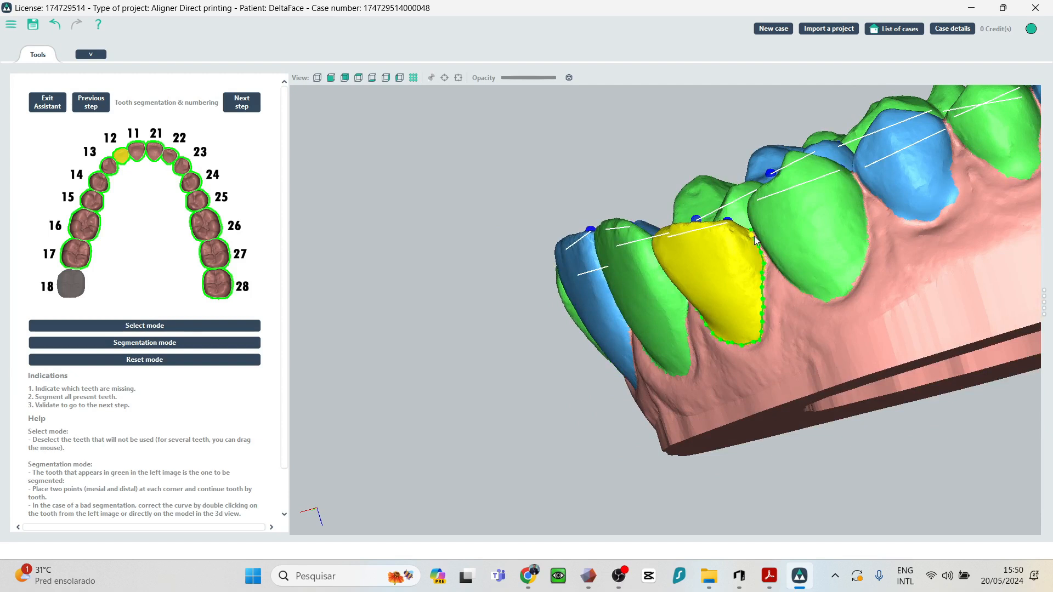
click(752, 236)
click(243, 106)
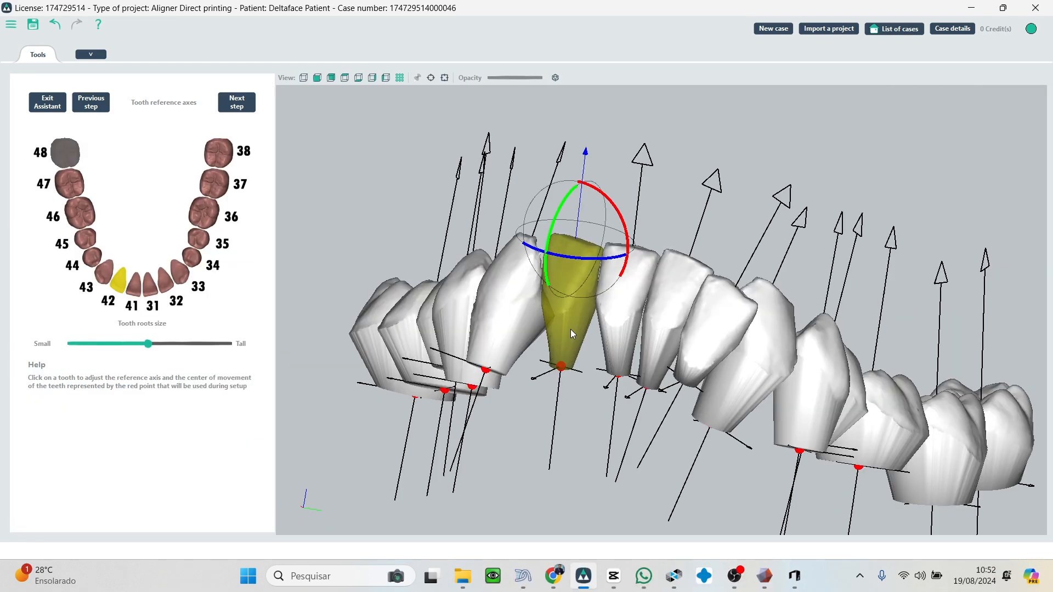
Tilt the reference axes of premolar 44 and canine 43 to follow each tooth's long axis.
middle_drag(570, 329, 622, 175)
click(501, 325)
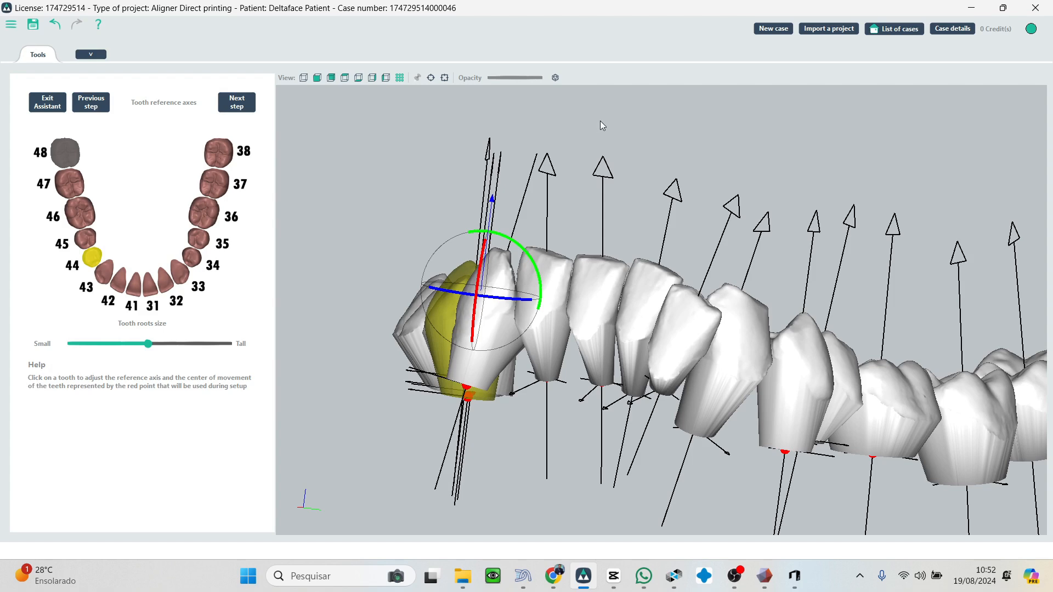
middle_drag(621, 131, 630, 338)
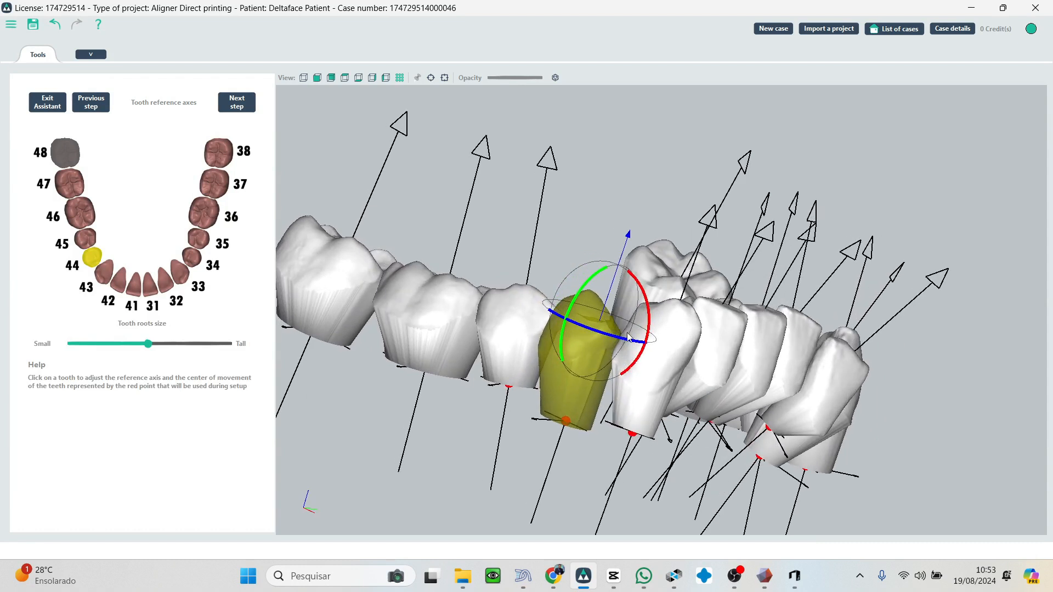
click(650, 367)
drag(712, 349, 711, 377)
Select lower lateral incisor 42 and rotate its reference axis in several planes until the virtual root lines up with the crown.
click(718, 380)
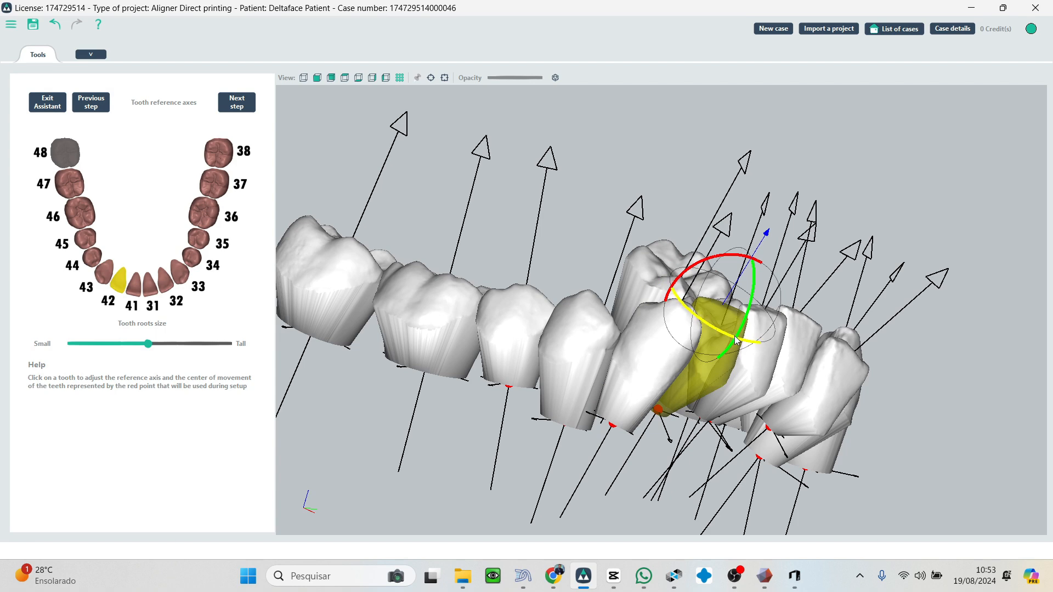
middle_drag(823, 229, 843, 128)
drag(637, 267, 646, 254)
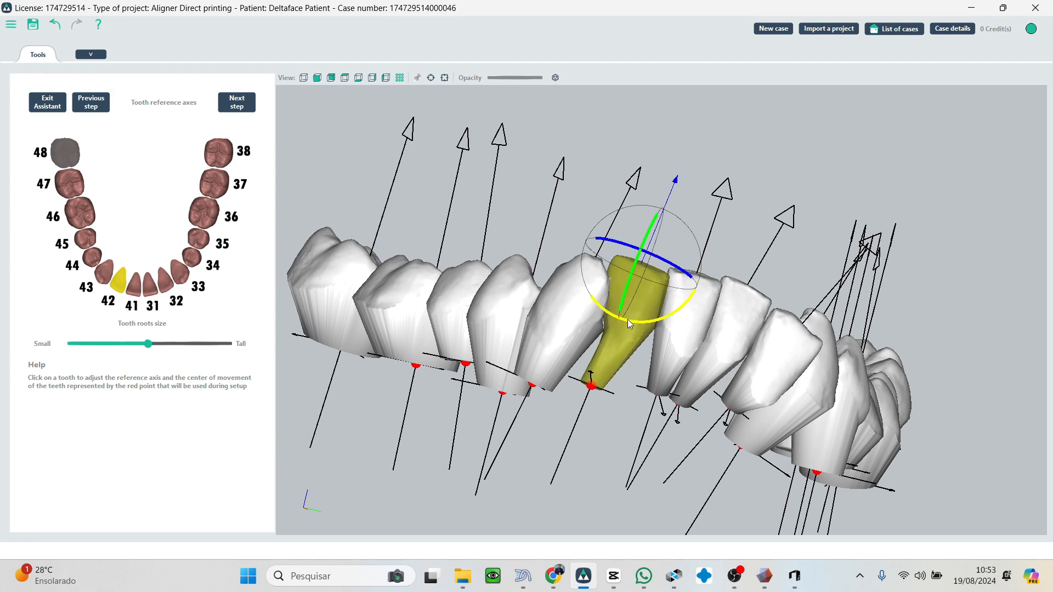
drag(627, 319, 629, 316)
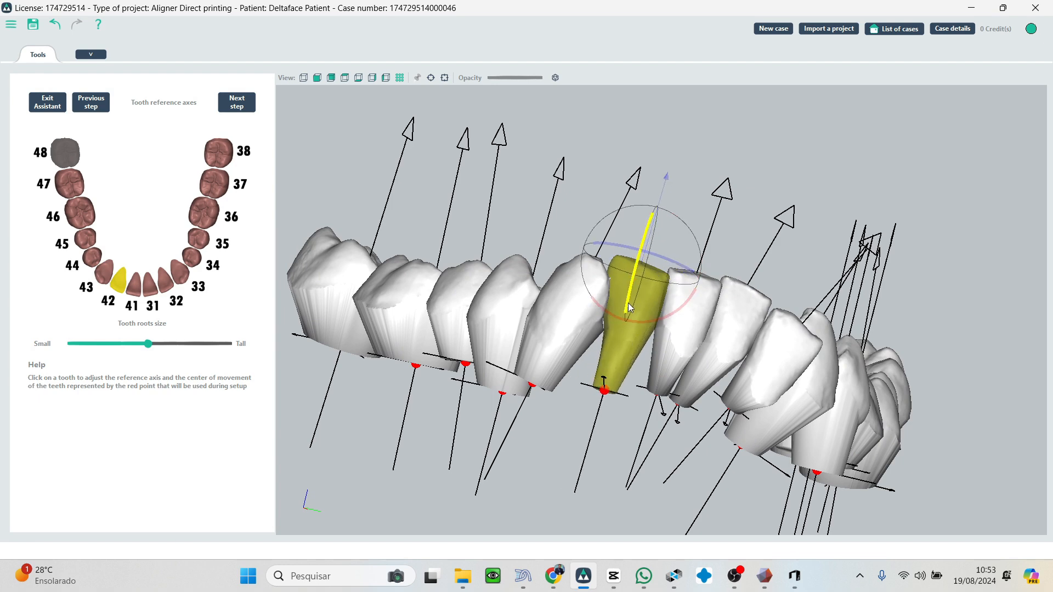
middle_drag(627, 302, 534, 258)
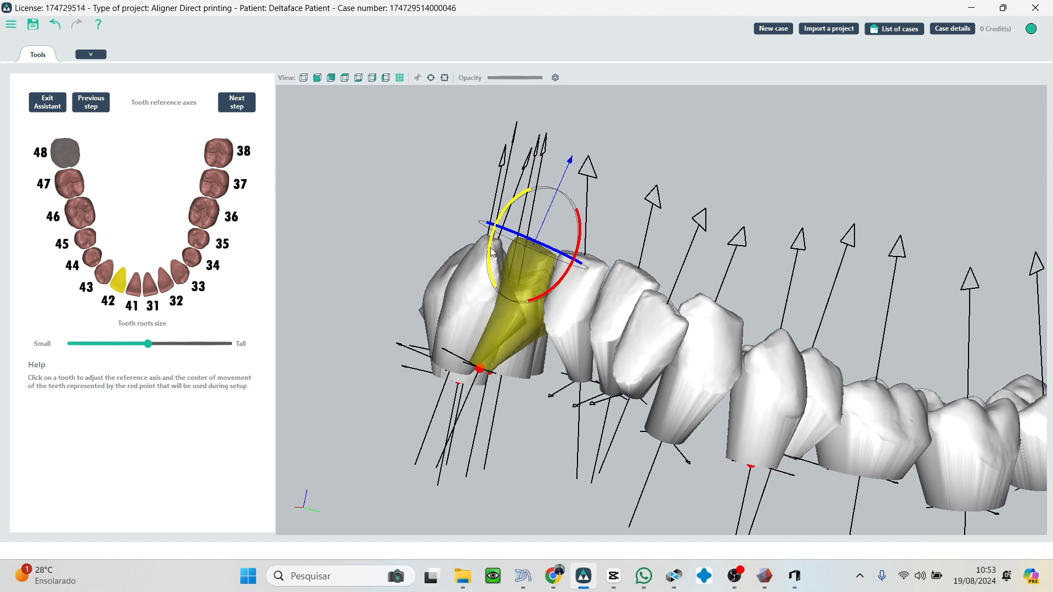
drag(492, 252, 505, 274)
Rotate the reference axes of lower incisors 41, 31 and 32 so their roots run in line with the crowns.
click(569, 326)
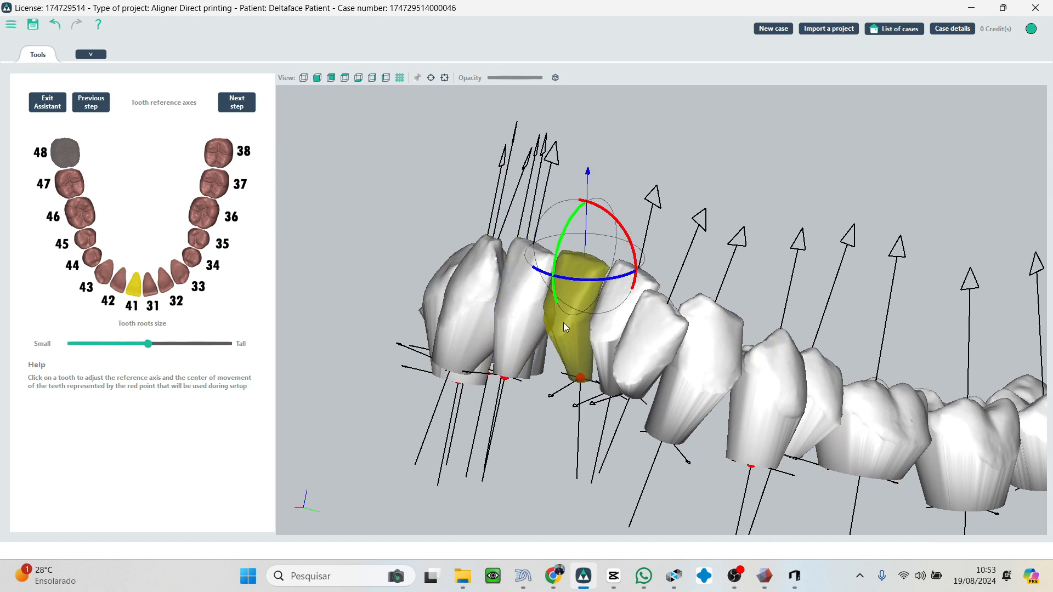
mouse_move(555, 299)
mouse_down()
mouse_move(571, 271)
mouse_move(567, 285)
mouse_up()
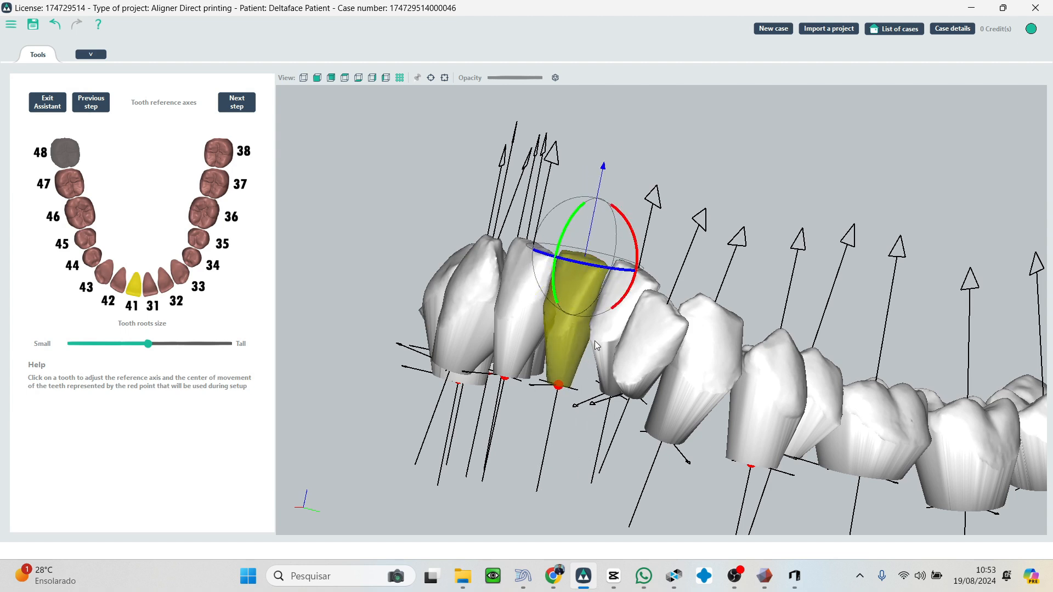
click(602, 344)
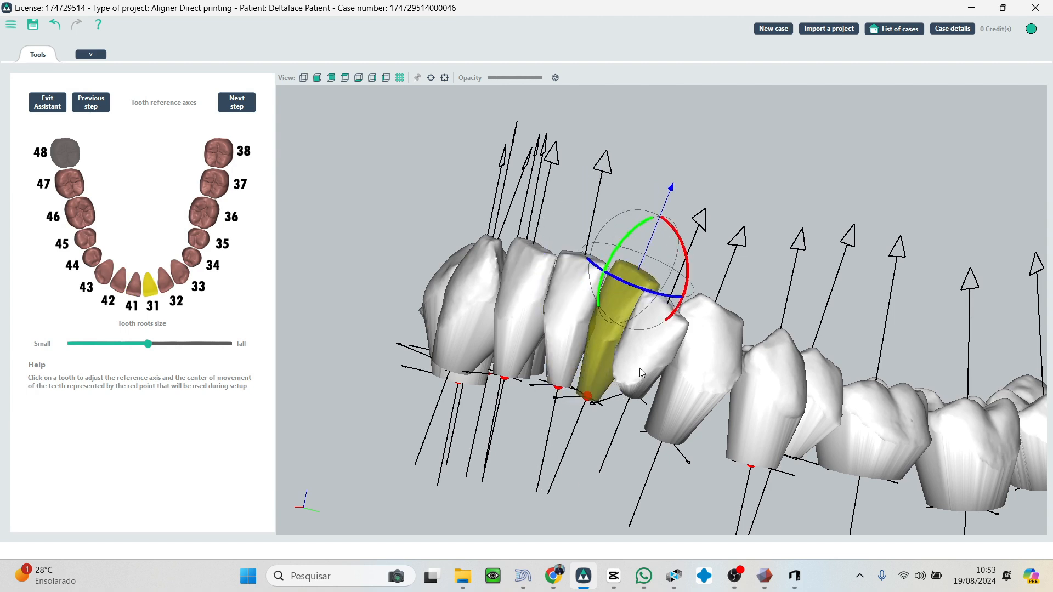
scroll(641, 373, down, 3)
click(635, 307)
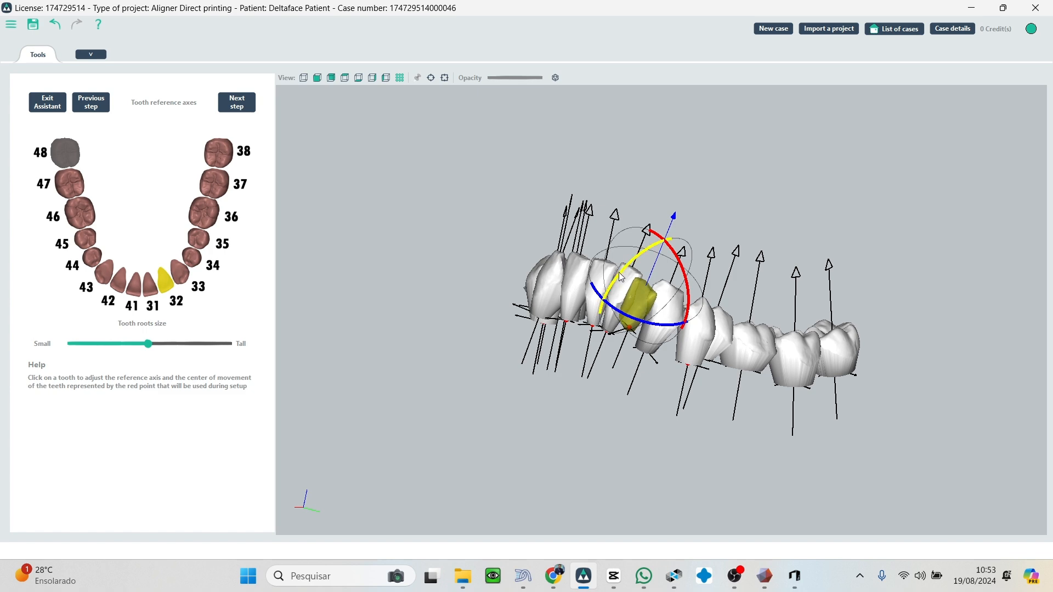
drag(620, 273, 632, 258)
Select premolar 35, rotate its reference axis, and deselect the tooth.
drag(677, 466, 636, 455)
click(656, 342)
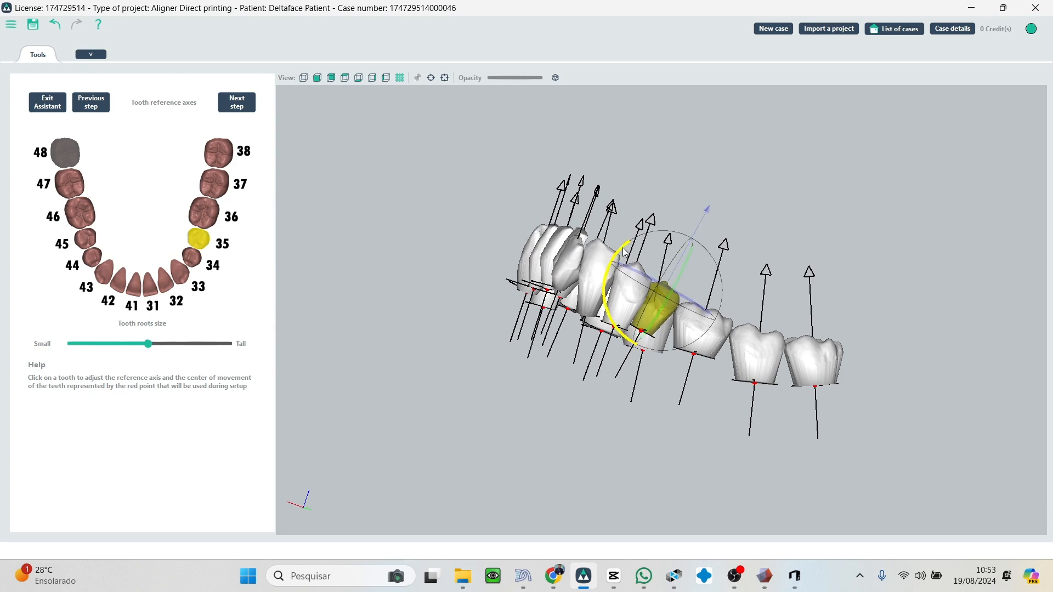
click(600, 393)
drag(615, 403, 691, 445)
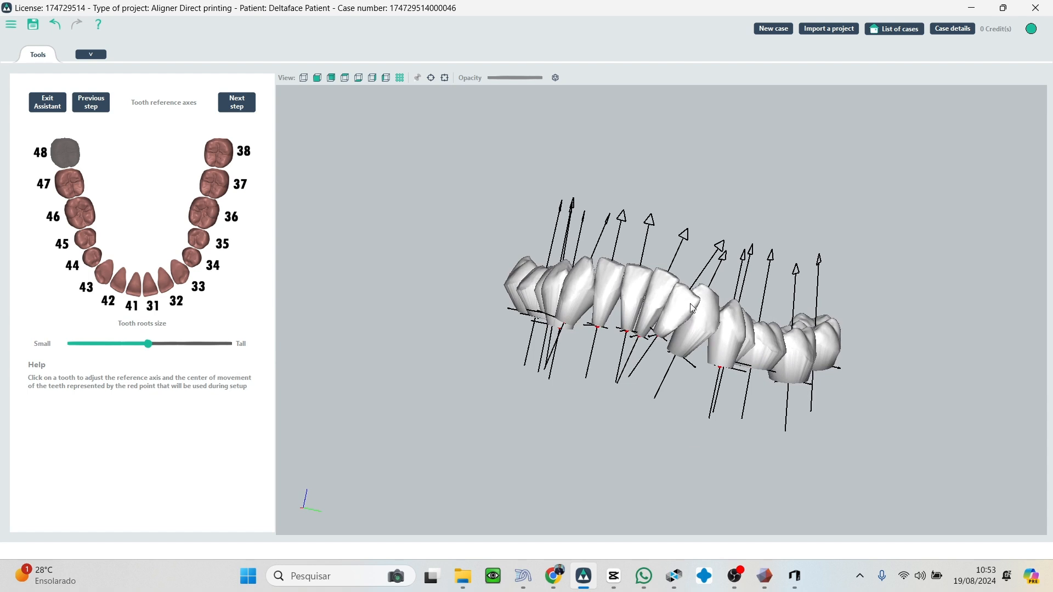
Try out the tooth roots size adjustment on the lower arch, leaving it at the middle setting.
drag(696, 305, 519, 387)
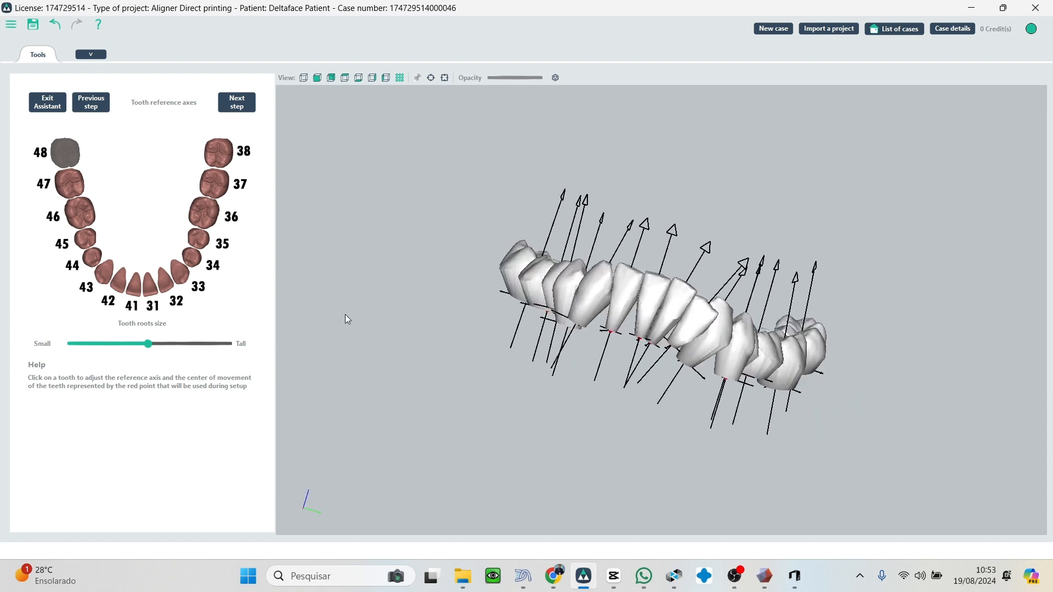
drag(347, 318, 387, 346)
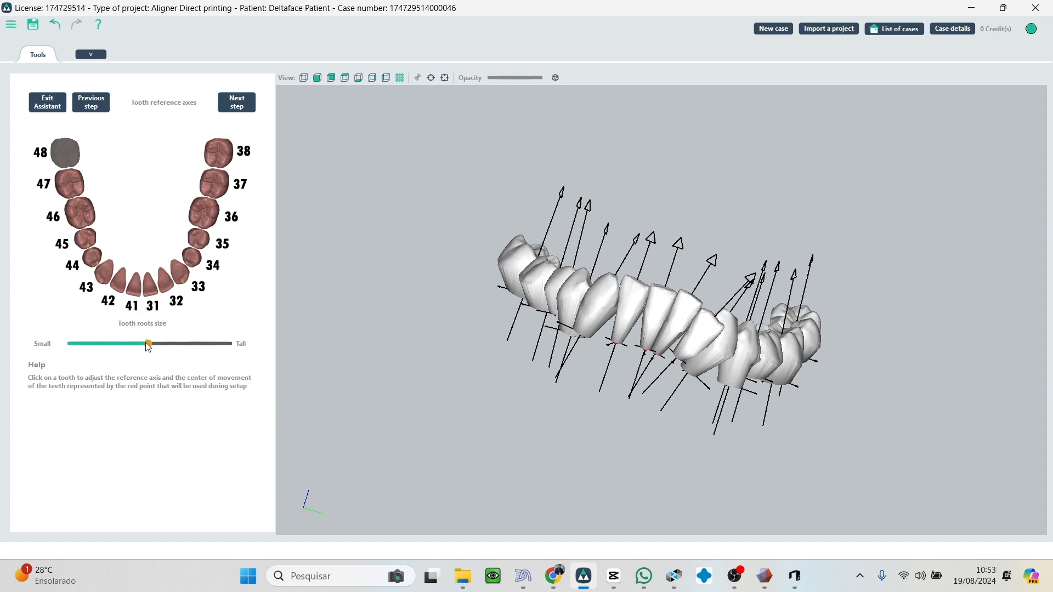
mouse_move(148, 347)
mouse_down()
mouse_move(254, 357)
mouse_move(127, 334)
mouse_move(110, 342)
mouse_move(159, 343)
mouse_move(148, 344)
mouse_up()
drag(437, 357, 521, 318)
Select tooth 42, slide its center of movement along the long axis to adjust the root length, and deselect the tooth.
scroll(577, 288, up, 5)
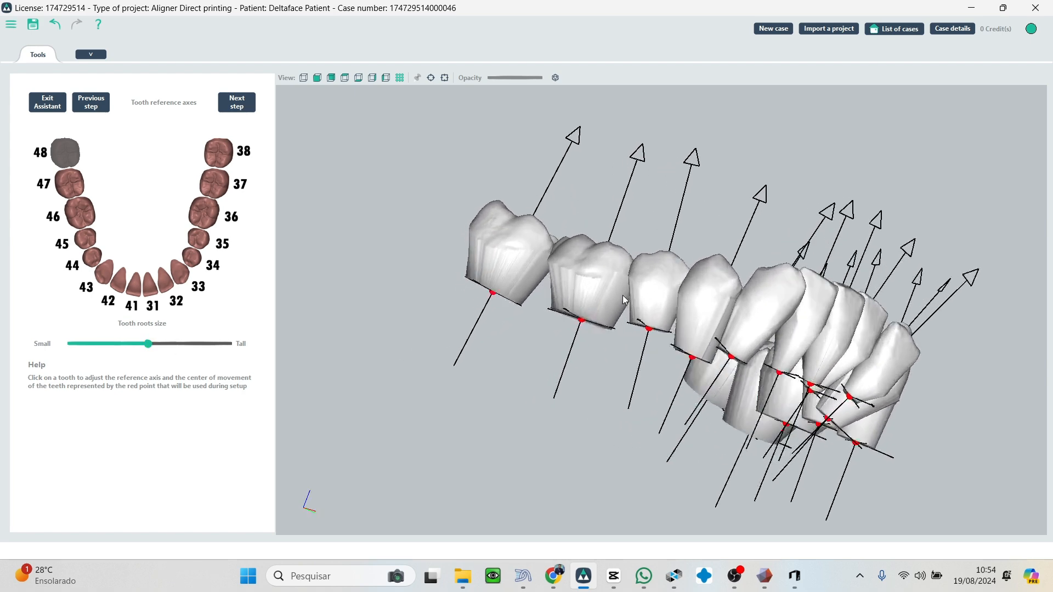
drag(622, 295, 638, 318)
drag(783, 414, 804, 329)
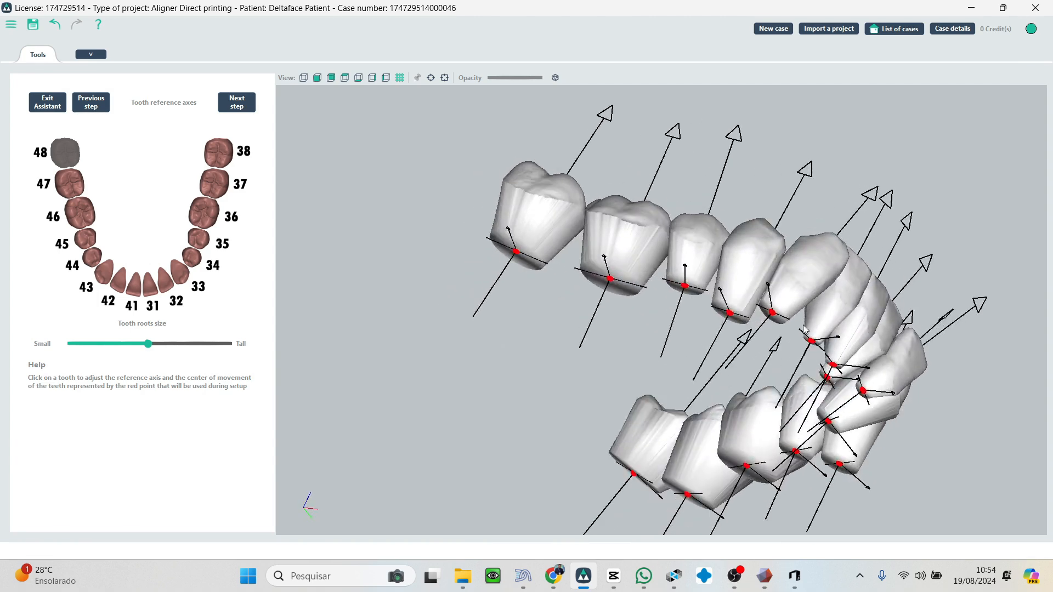
click(826, 315)
drag(952, 176, 876, 183)
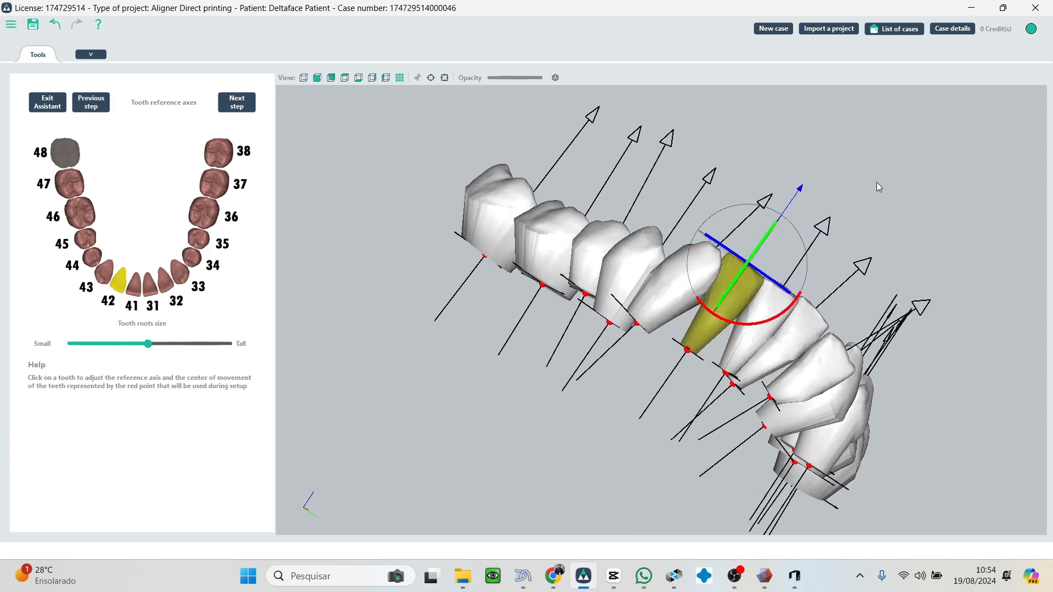
drag(799, 190, 828, 147)
drag(619, 427, 584, 444)
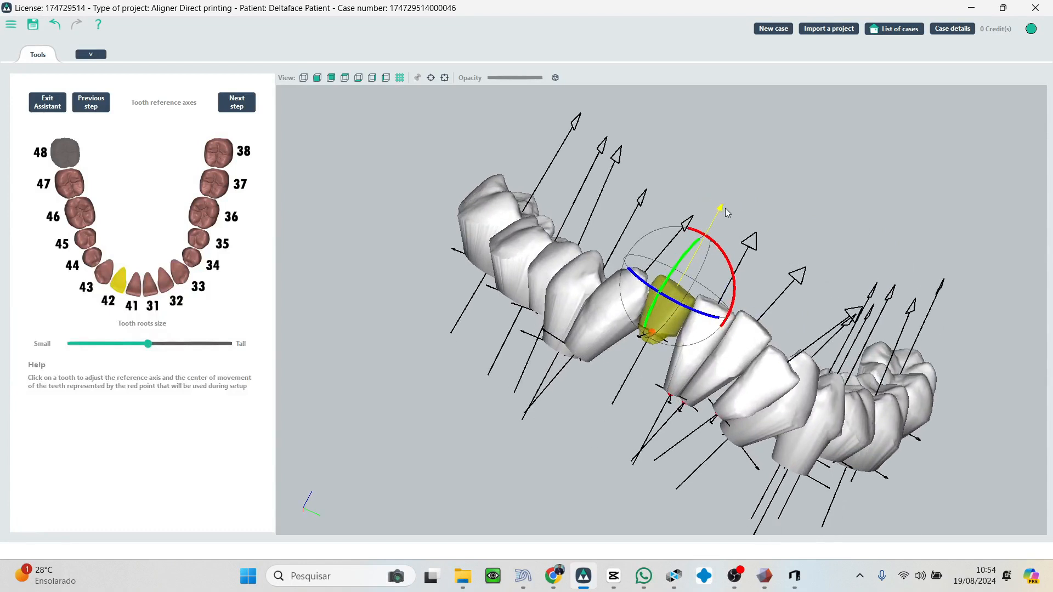
mouse_move(725, 209)
mouse_down()
mouse_move(675, 259)
mouse_move(720, 207)
mouse_up()
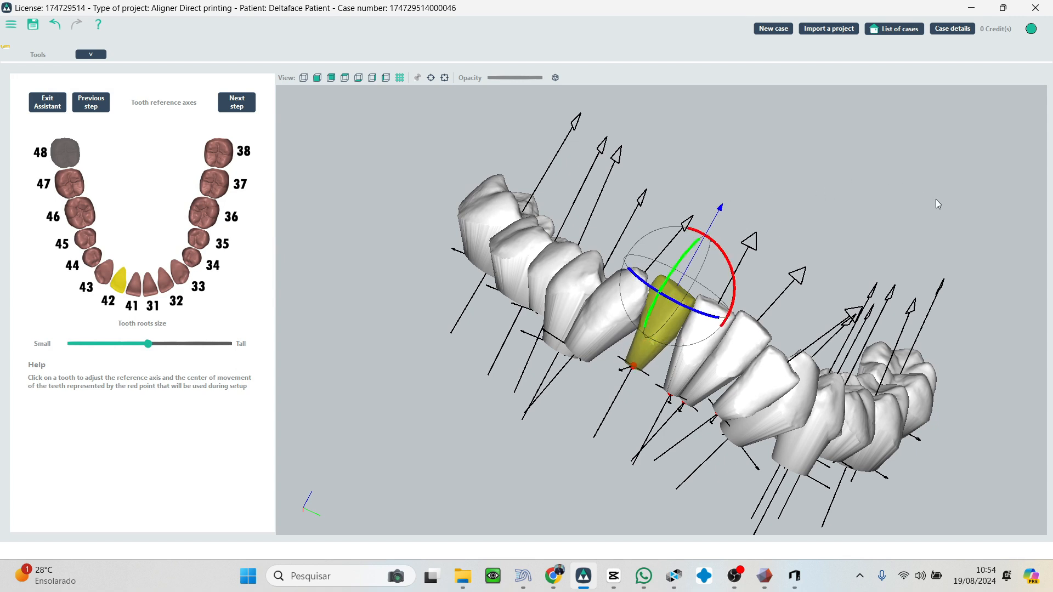
middle_drag(864, 219, 752, 180)
click(813, 229)
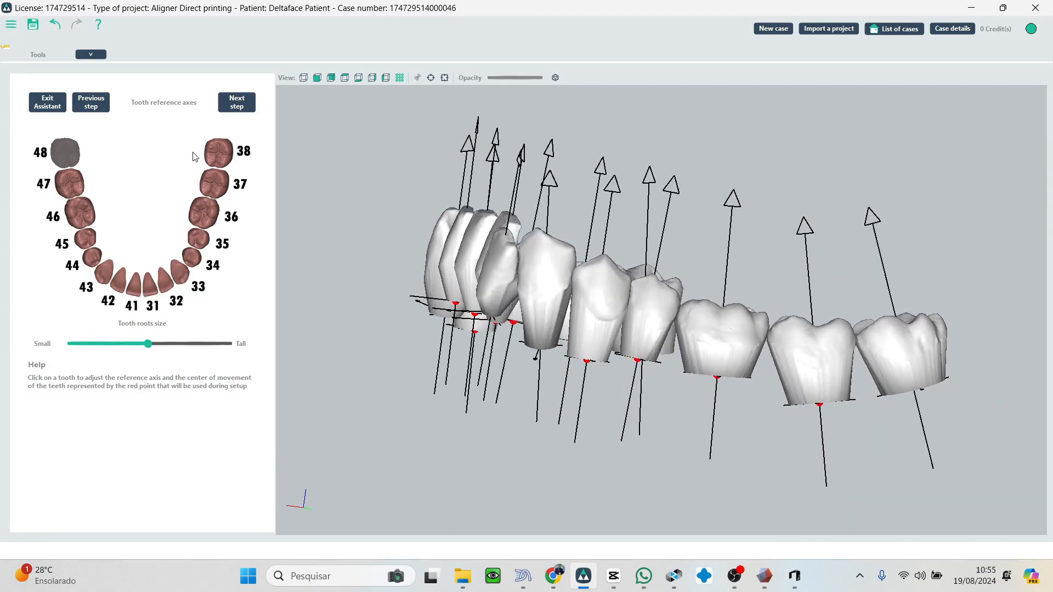
Advance to the upper arch's reference axes and tilt those of central incisors 11 and 21 along their crowns.
click(236, 104)
middle_drag(574, 204, 652, 362)
click(694, 348)
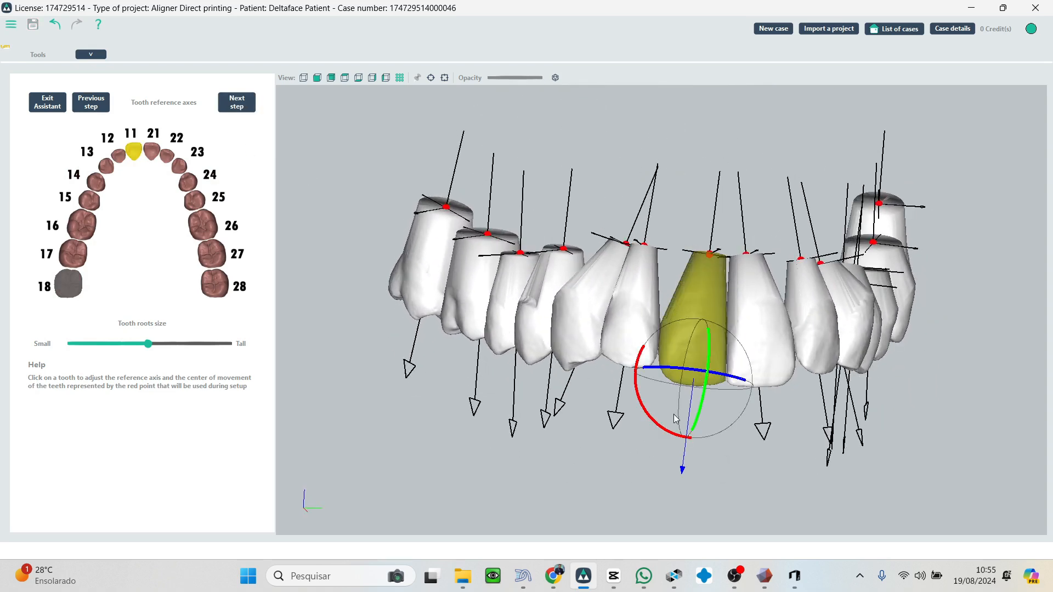
drag(656, 423, 668, 431)
middle_drag(752, 383, 701, 359)
click(686, 342)
drag(697, 397, 687, 406)
Adjust the reference axes of upper canines 23 and 13 to match their long axes.
mouse_move(768, 424)
middle_down()
mouse_move(686, 427)
mouse_move(787, 427)
middle_up()
click(812, 354)
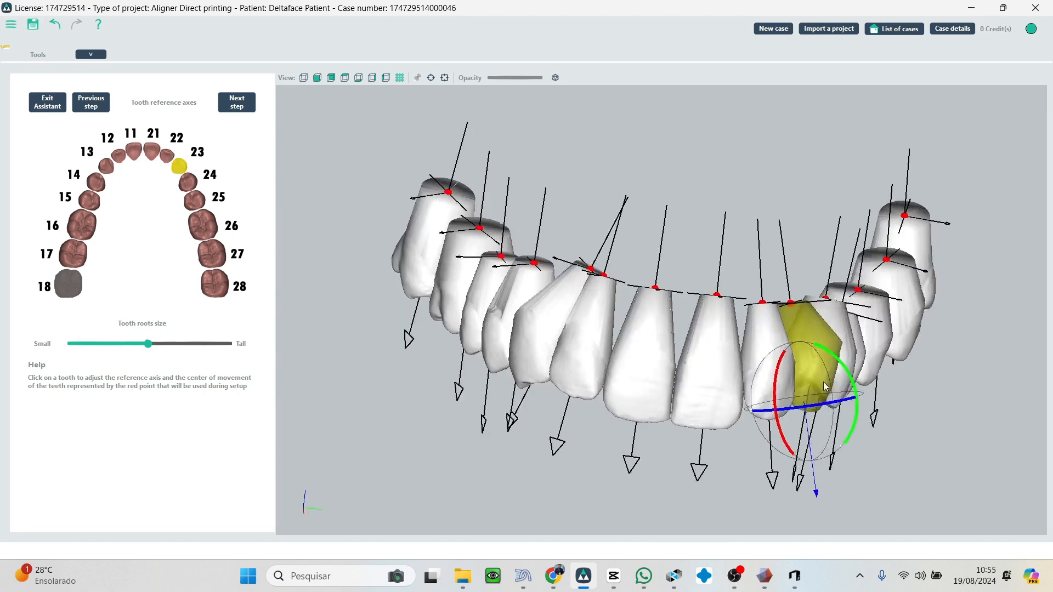
drag(852, 378, 837, 381)
click(522, 317)
middle_drag(496, 307, 597, 405)
drag(759, 386, 760, 388)
Increase the upper arch's tooth roots size slightly above the middle setting.
middle_drag(981, 376, 704, 271)
mouse_move(147, 345)
mouse_down()
mouse_move(197, 353)
mouse_move(218, 341)
mouse_move(166, 341)
mouse_up()
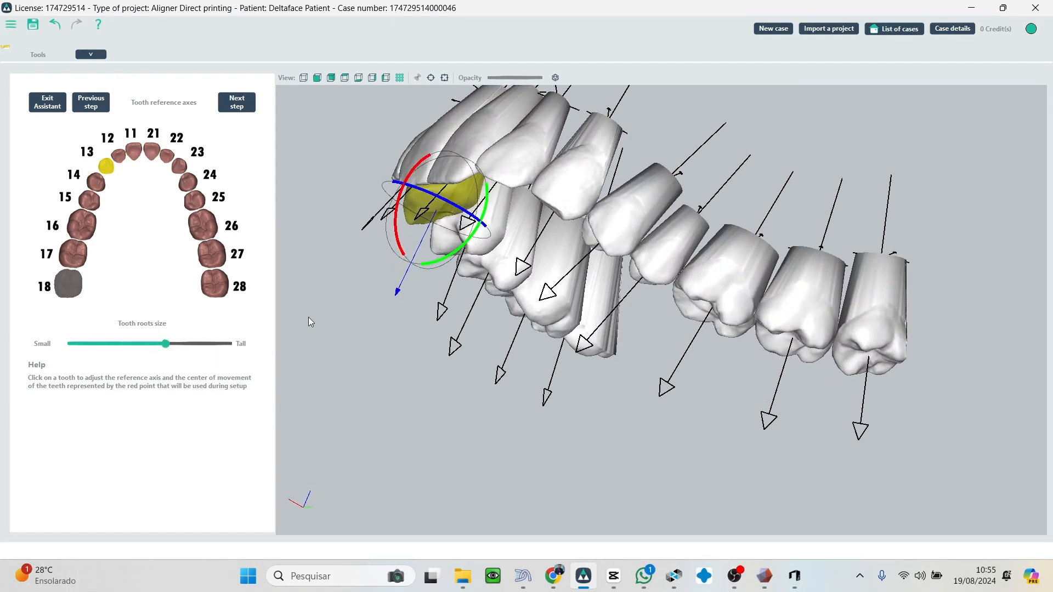
middle_drag(395, 307, 521, 378)
Select upper lateral incisor 22 and tilt its reference axis to align the root with the crown.
click(639, 343)
middle_drag(688, 336, 520, 295)
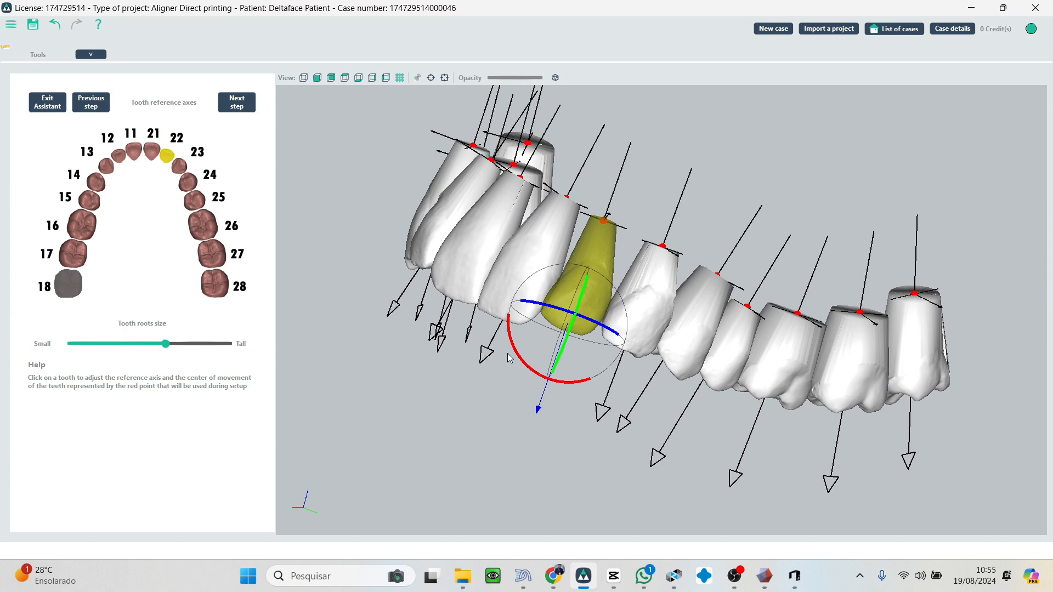
drag(509, 358, 516, 346)
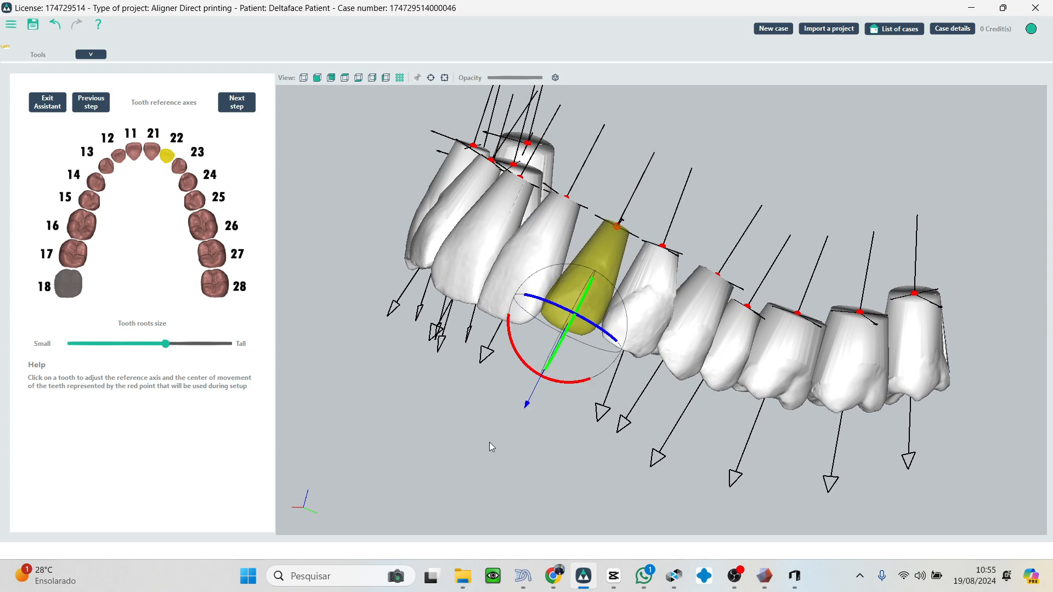
Reduce the upper tooth roots size a little, keeping it just above the middle setting.
middle_drag(489, 446, 612, 492)
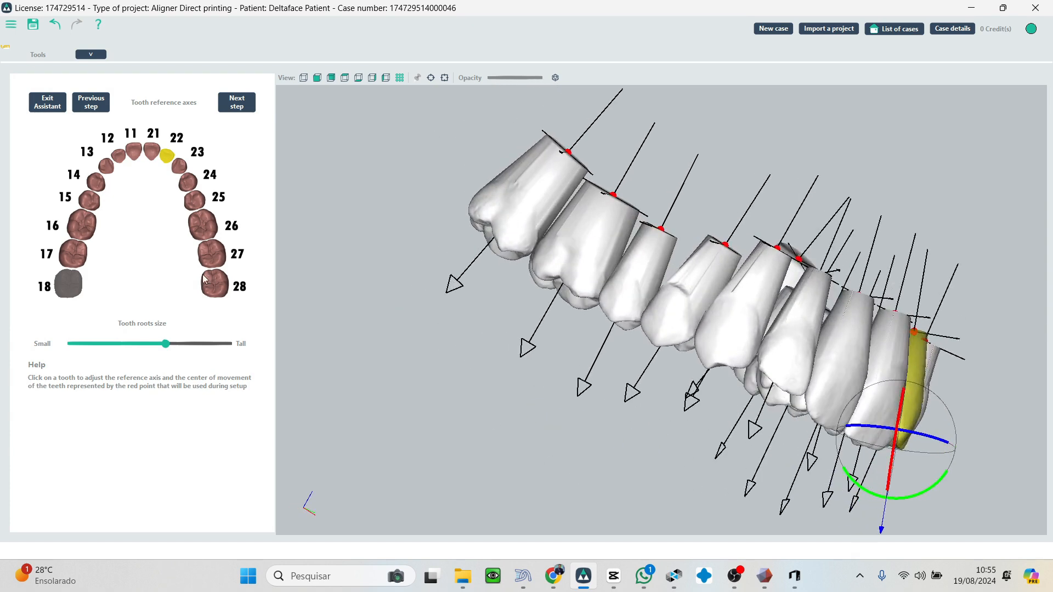
drag(165, 343, 158, 344)
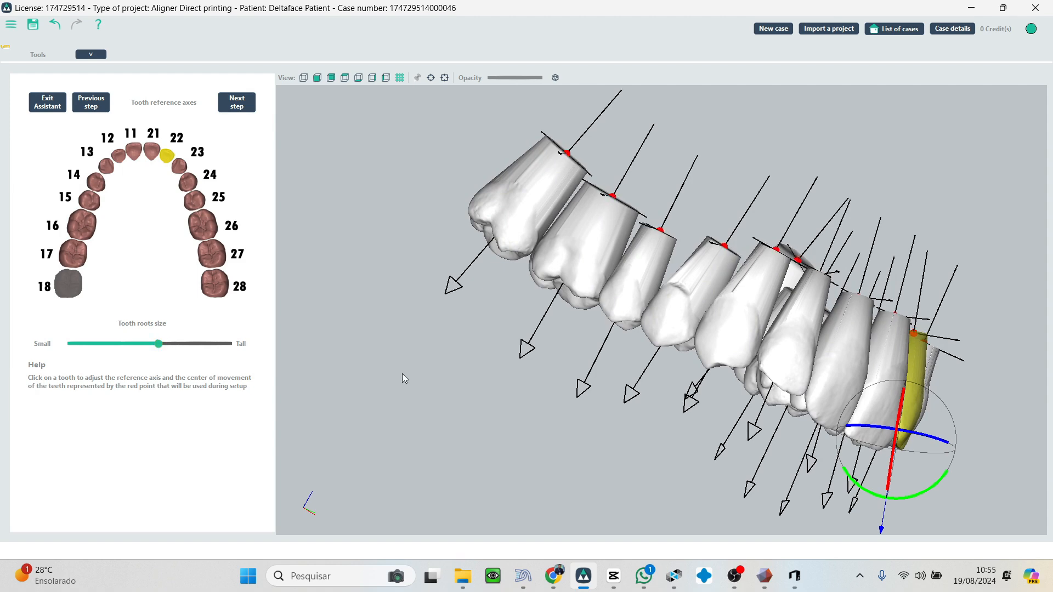
middle_drag(402, 374, 369, 308)
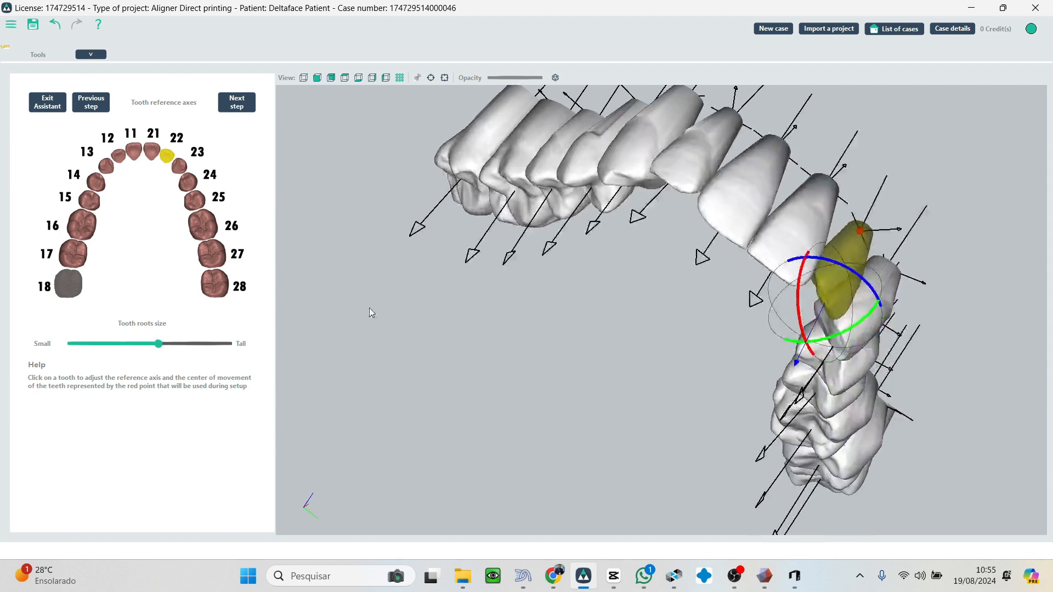
Finish the tooth reference axes stage and advance to the tooth movement stage.
click(230, 100)
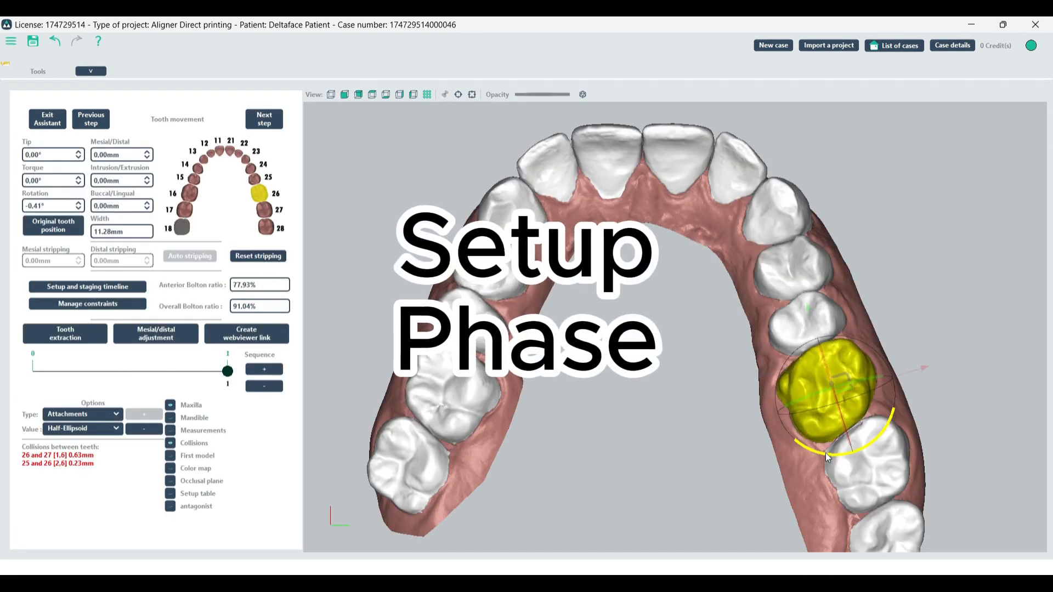
Try rotating upper molar 26 by about 11° directly on the model and undo the rotation.
click(825, 452)
click(51, 44)
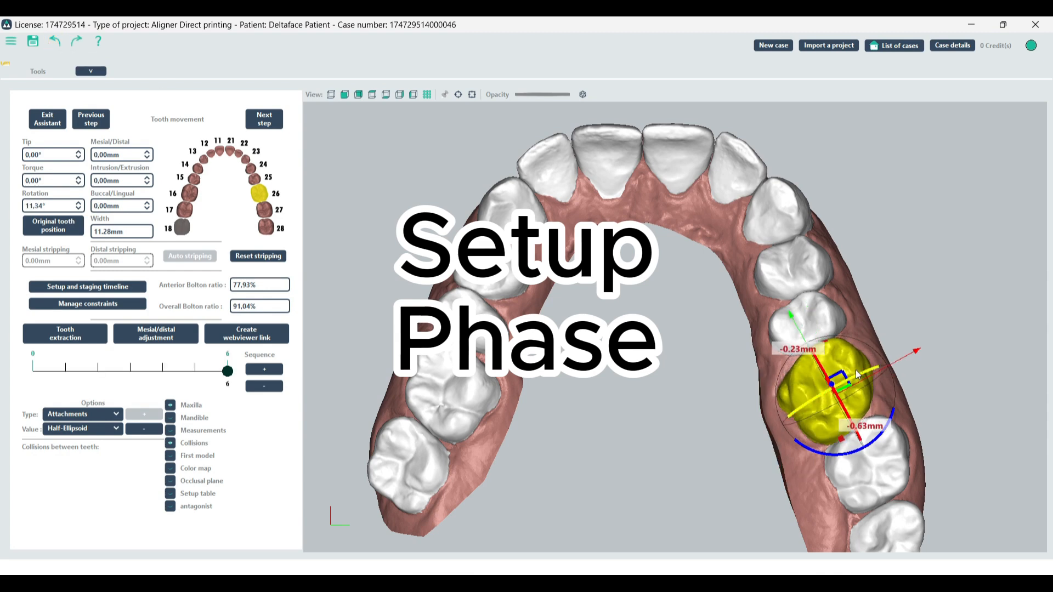
click(56, 43)
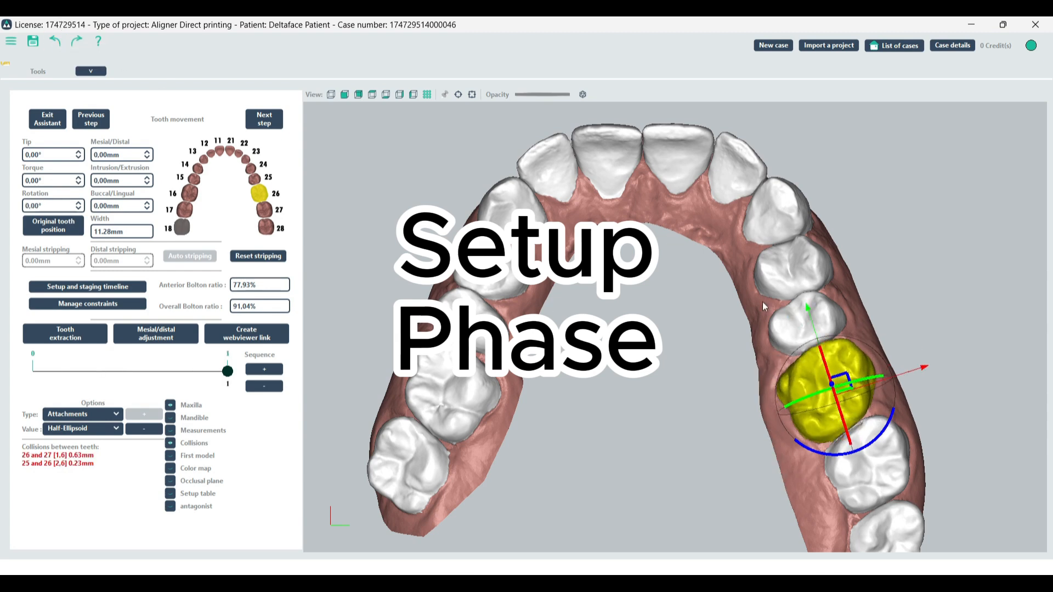
From a buccal view, try a slight intrusion/extrusion of molar 26 on the model and undo it.
middle_drag(918, 300, 780, 340)
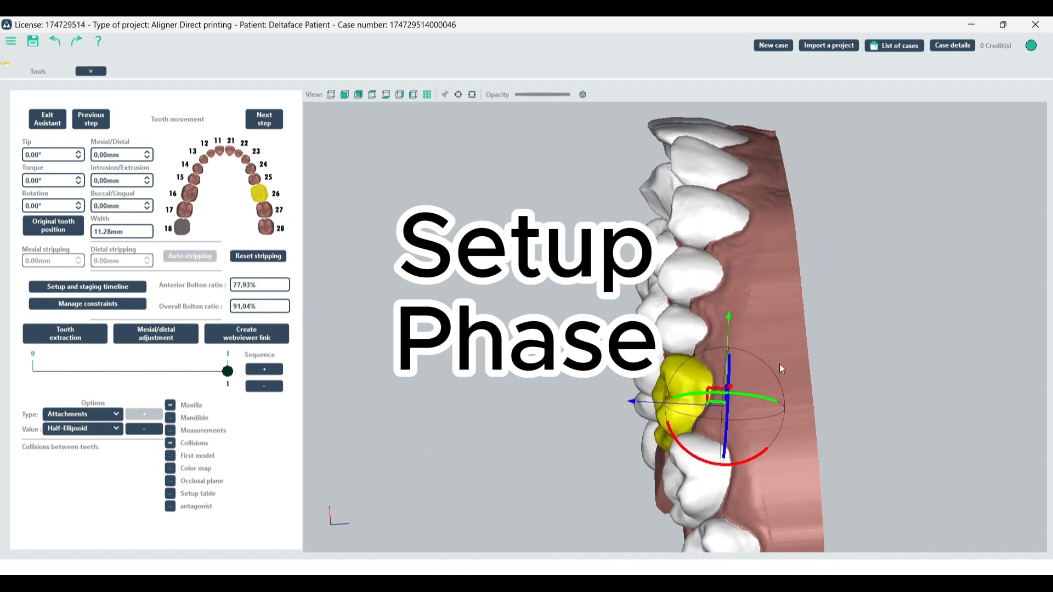
middle_drag(686, 422, 586, 408)
drag(597, 394, 597, 396)
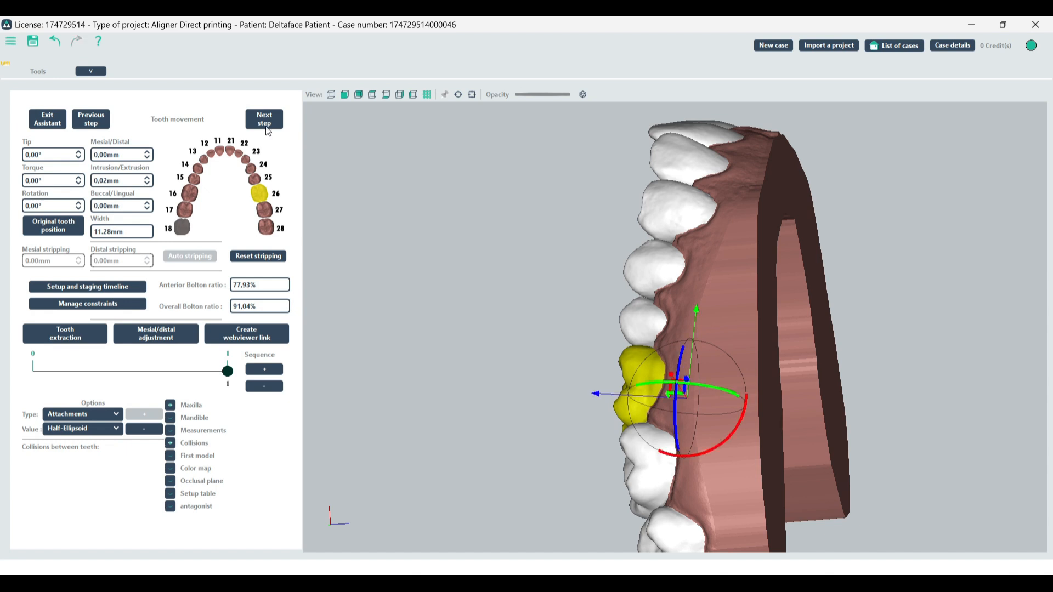
click(56, 42)
Try a slight mesial/distal shift of molar 26 on the model and undo it.
scroll(717, 301, up, 3)
middle_drag(765, 275, 788, 216)
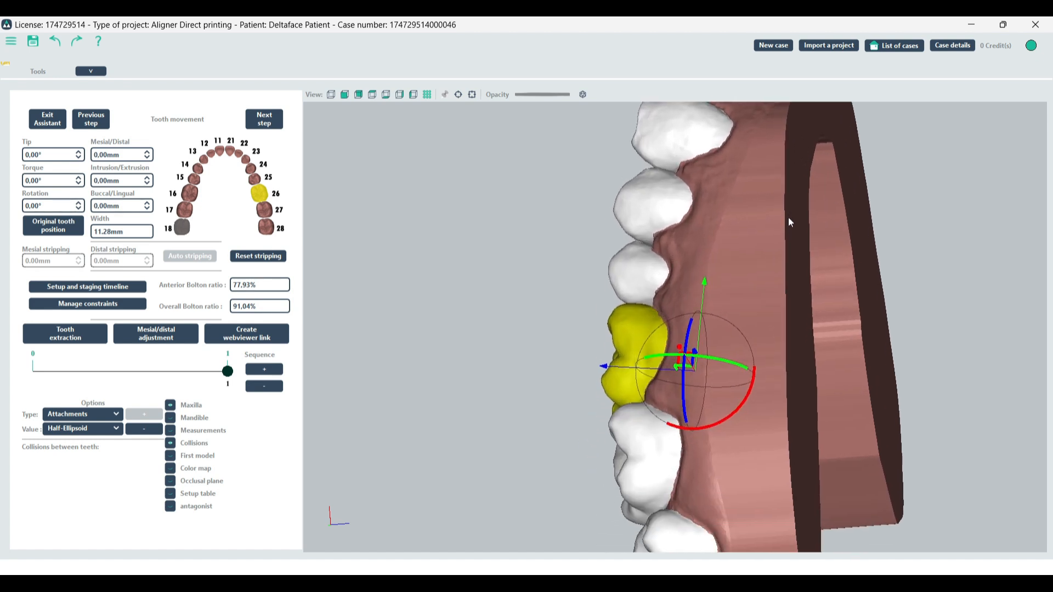
right_drag(788, 216, 805, 216)
drag(741, 287, 739, 294)
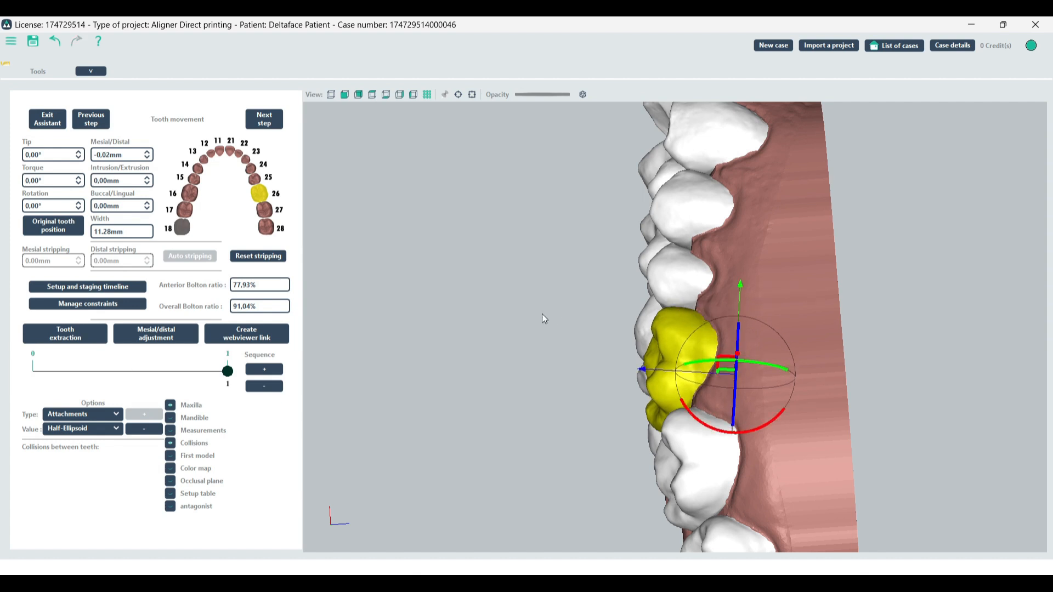
click(35, 42)
click(55, 41)
In the occlusal view, try buccal/lingual values up to 0.30 mm on molar 26 and settle on 0.10 mm.
middle_drag(505, 338, 667, 348)
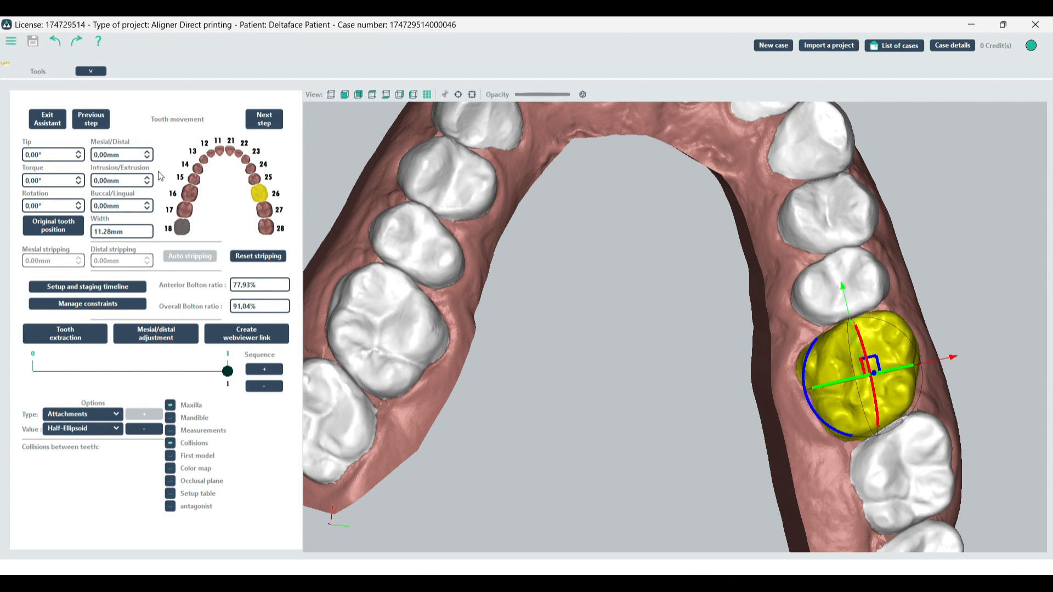
click(148, 206)
click(148, 205)
click(148, 205)
click(148, 206)
click(148, 206)
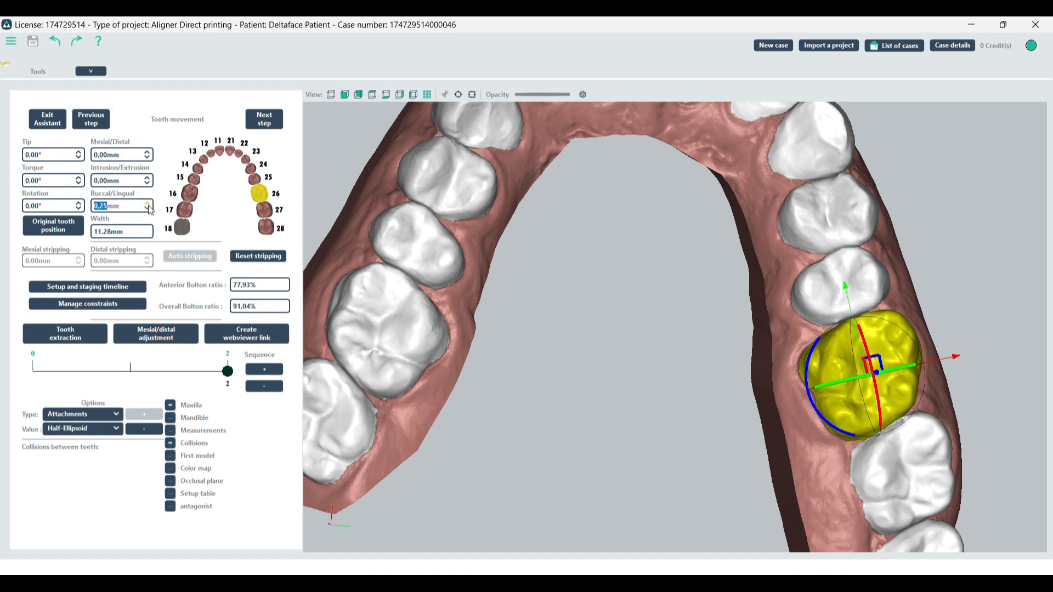
click(148, 206)
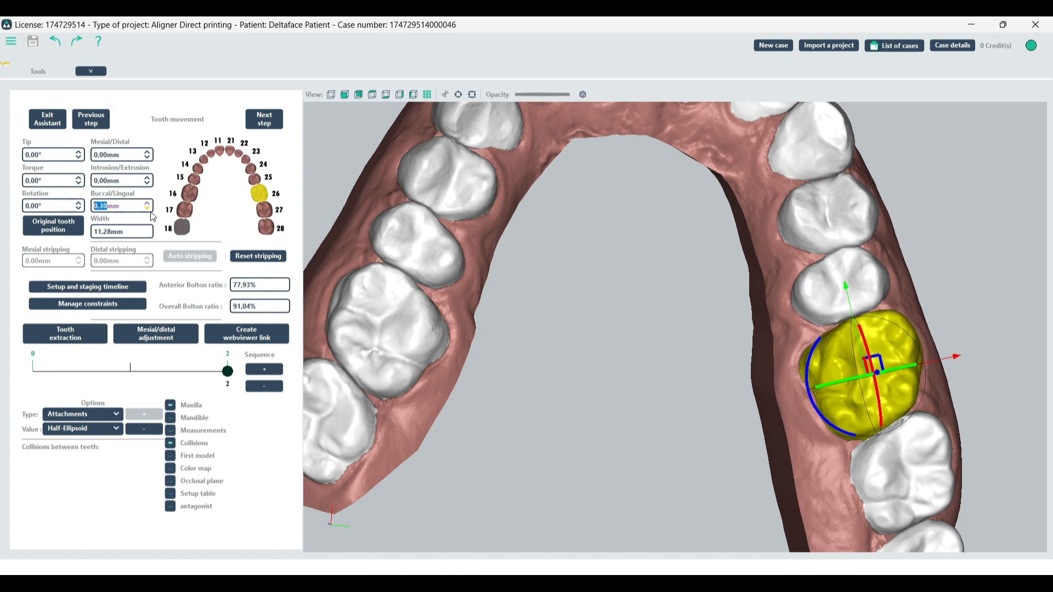
click(148, 208)
click(148, 208)
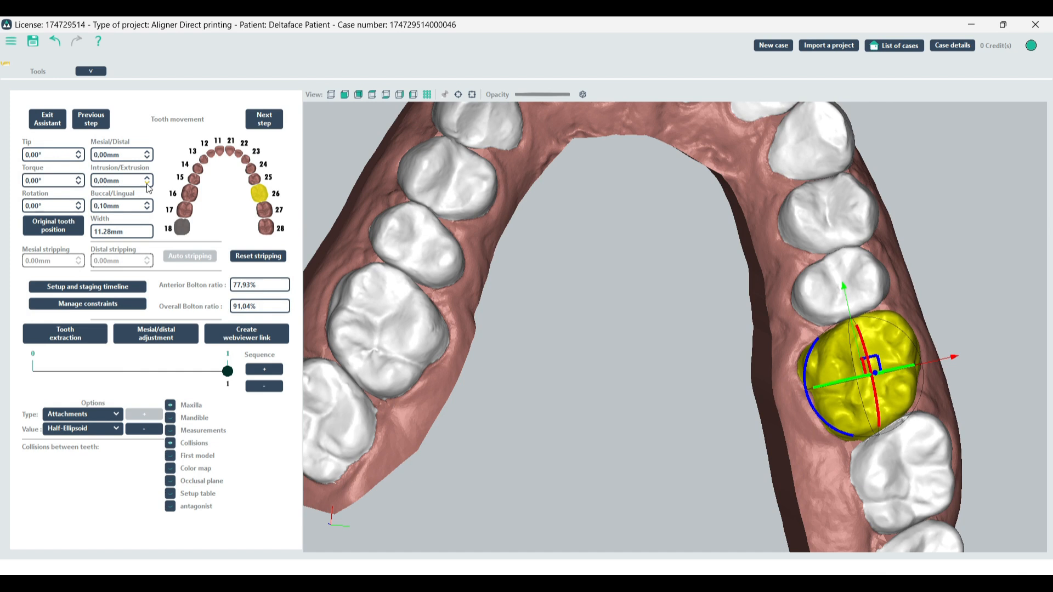
Try intrusion/extrusion increments on molar 26 in a buccal view and return the value to 0.00 mm.
click(147, 185)
click(149, 183)
middle_drag(773, 203, 429, 192)
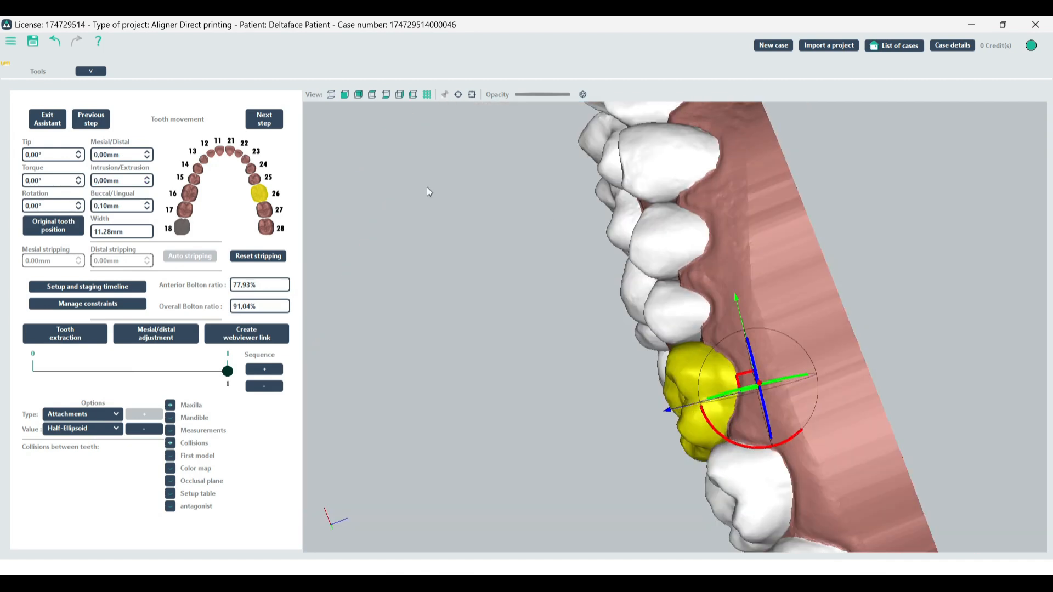
click(149, 179)
click(148, 180)
click(148, 180)
click(149, 180)
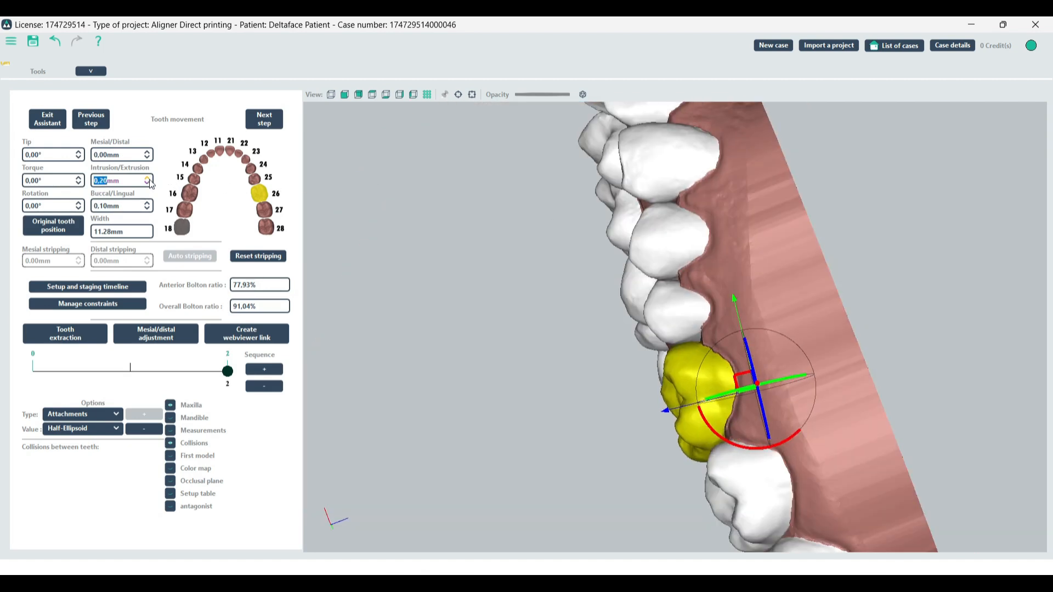
click(149, 179)
click(149, 185)
click(150, 185)
click(150, 185)
click(150, 185)
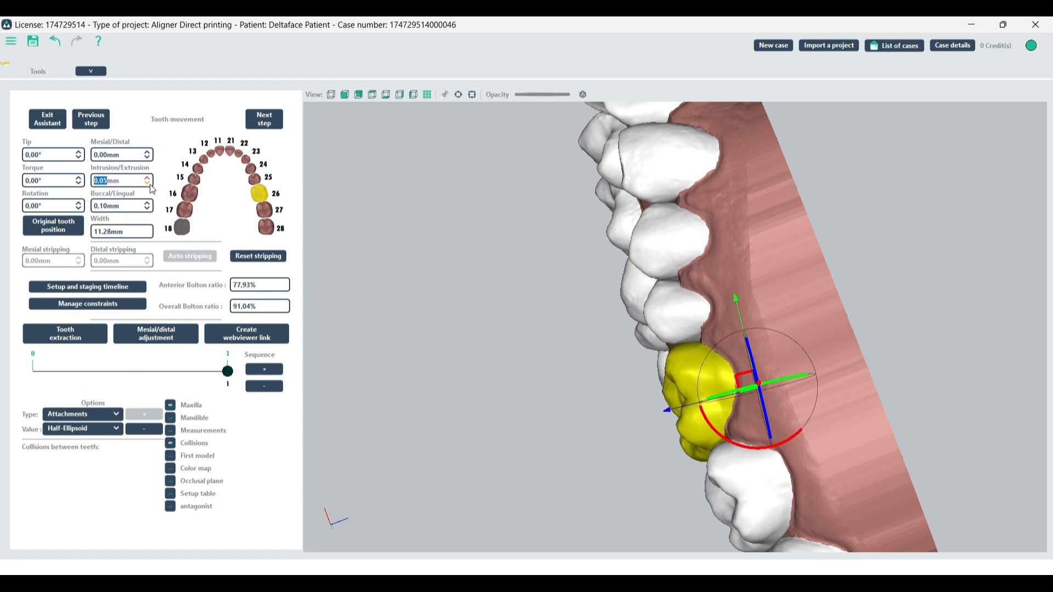
click(150, 184)
Try rotation increments up to 2.00° on molar 26 in the occlusal view and reset the rotation to 0.00°.
middle_drag(545, 301, 677, 278)
click(81, 203)
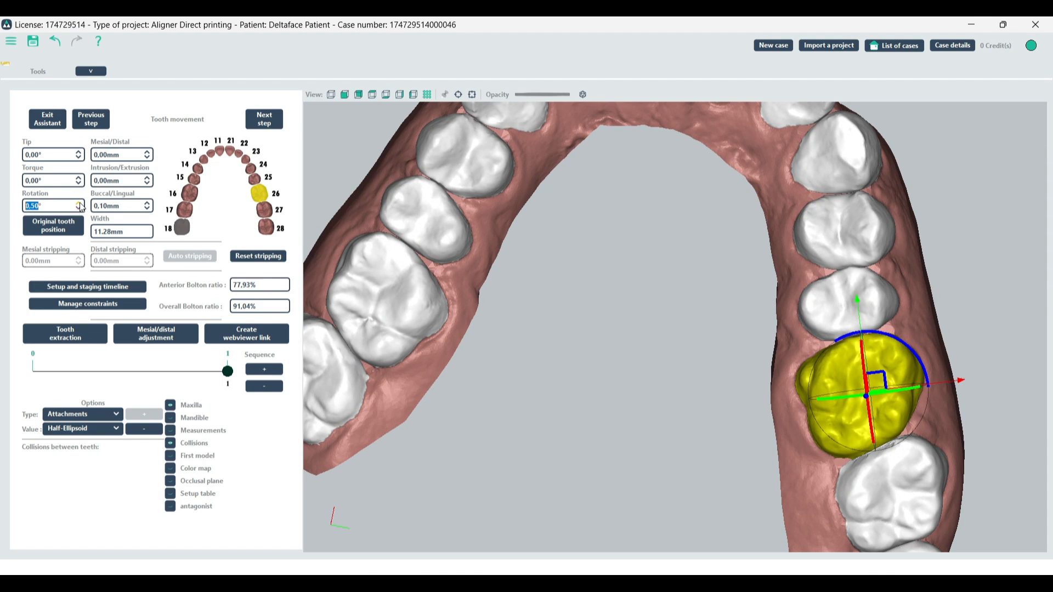
click(81, 203)
click(81, 203)
click(81, 204)
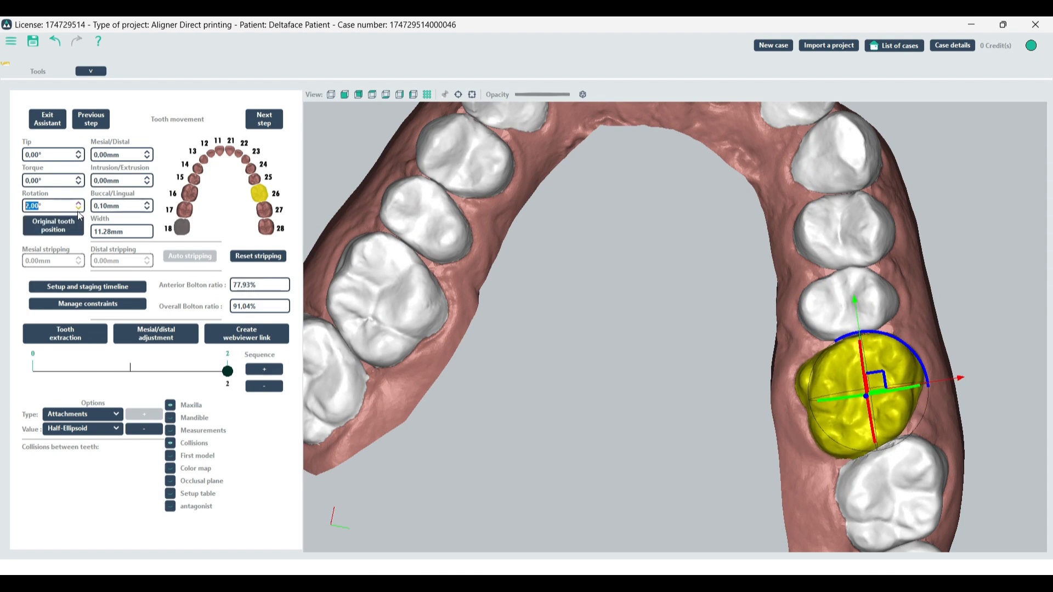
click(80, 210)
click(80, 209)
click(80, 210)
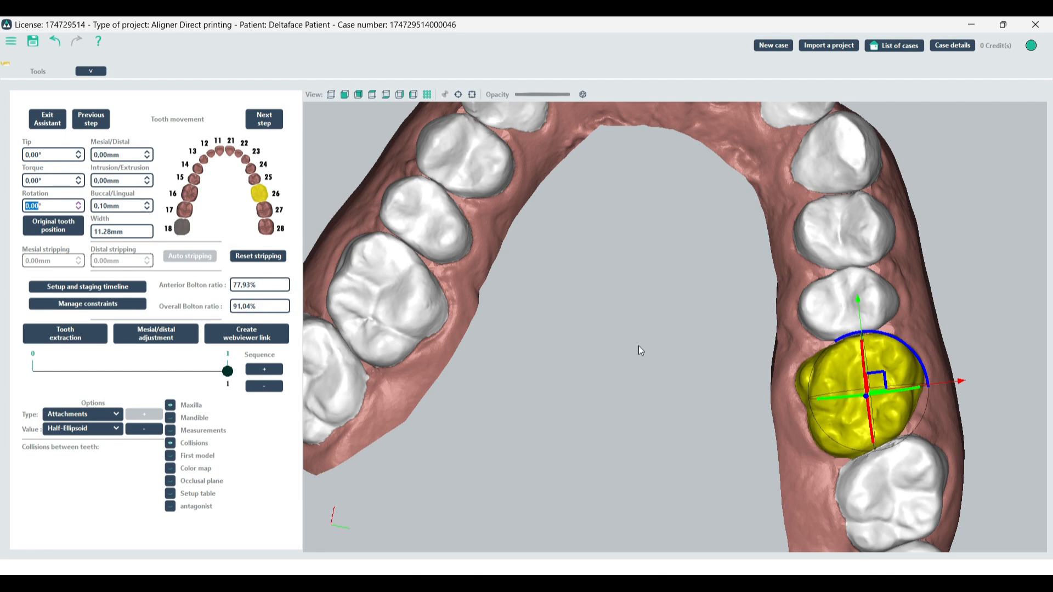
Set the buccal/lingual movement of molar 26 to 0.65 mm and review its staging sequence.
drag(638, 346, 699, 390)
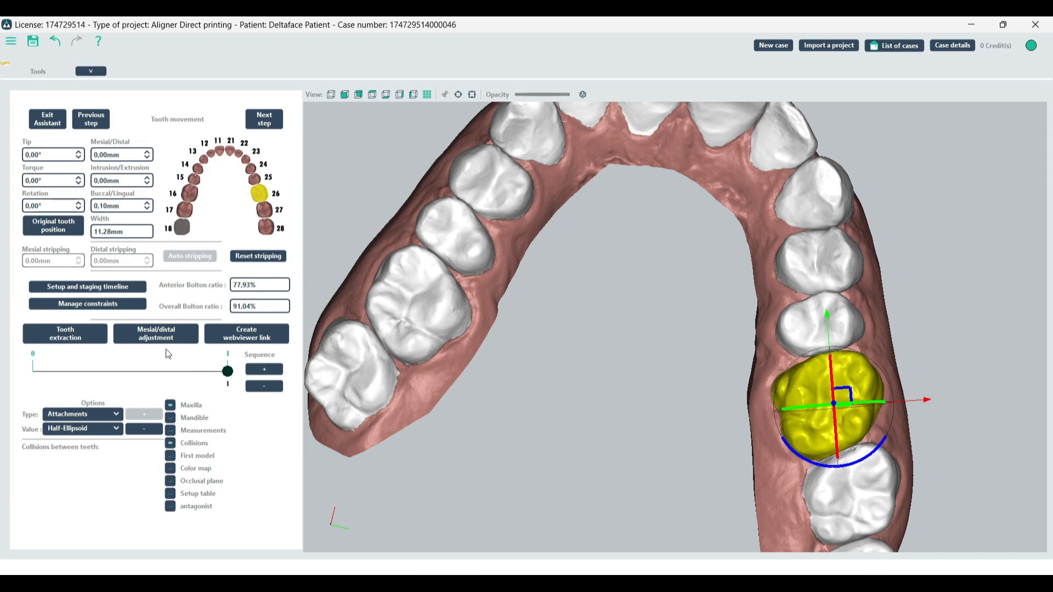
click(149, 204)
click(148, 204)
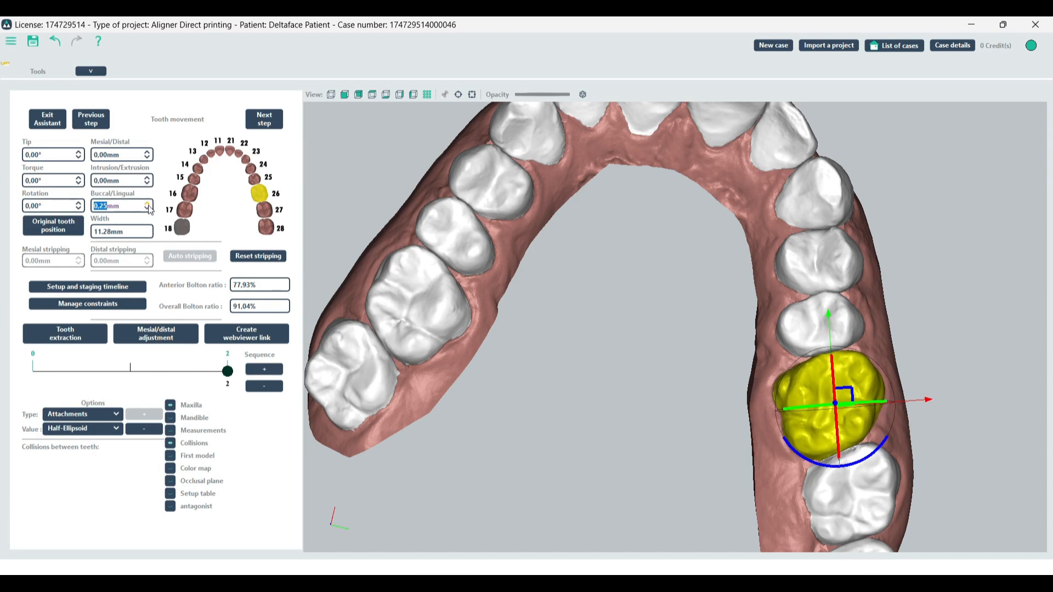
click(148, 205)
click(148, 205)
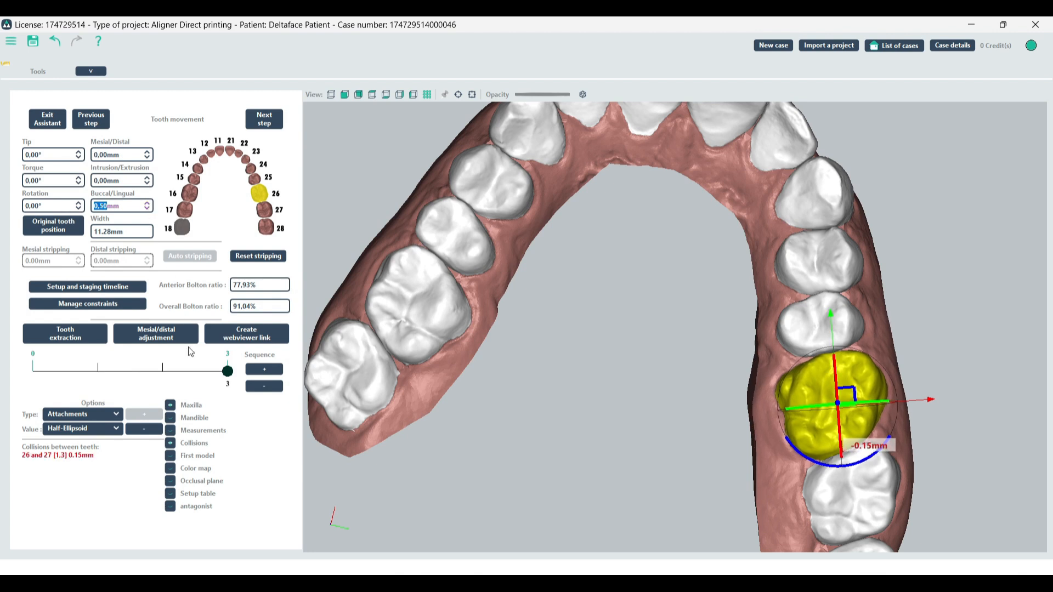
click(149, 203)
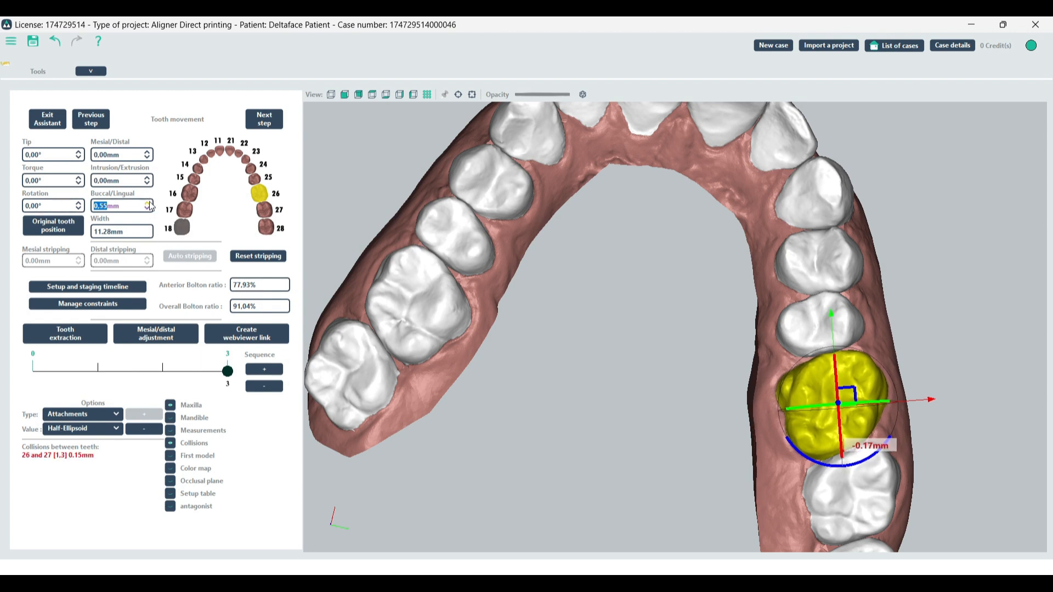
click(149, 203)
click(149, 204)
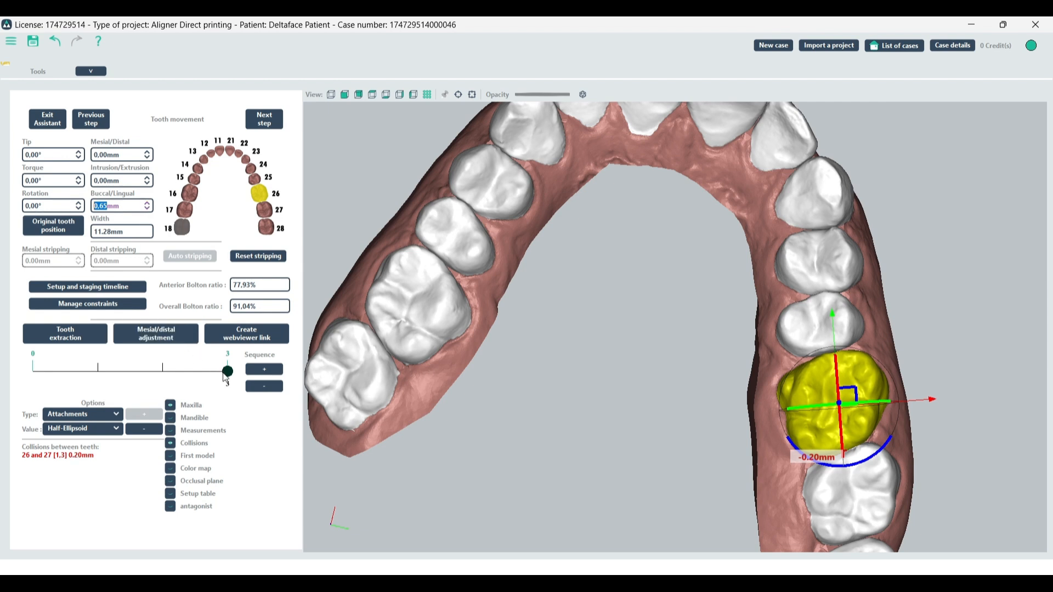
mouse_move(227, 378)
mouse_down()
mouse_move(33, 372)
mouse_move(247, 386)
mouse_move(55, 381)
mouse_move(240, 379)
mouse_up()
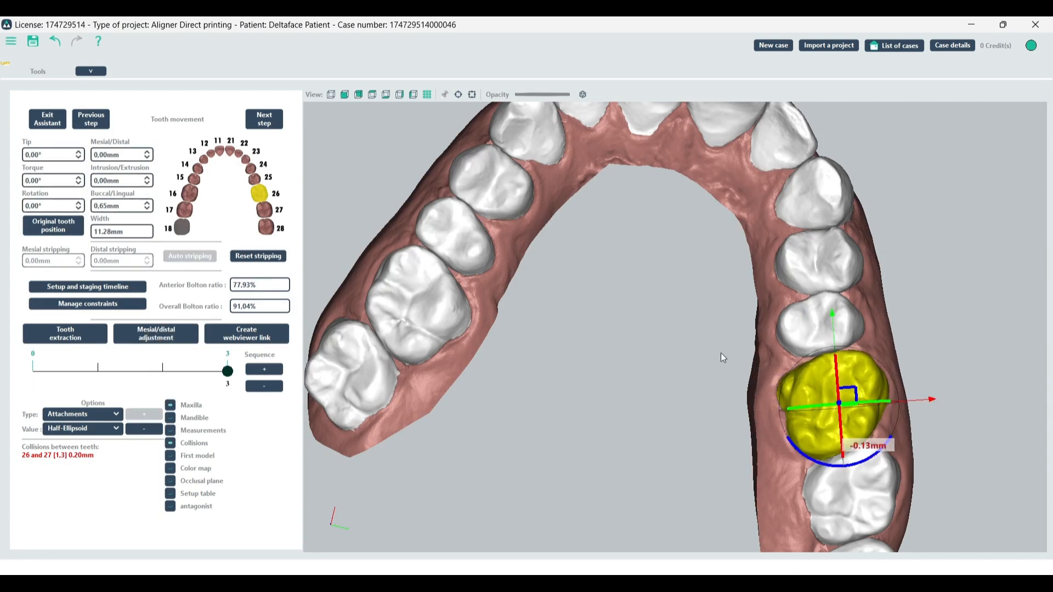
mouse_move(720, 353)
mouse_down()
mouse_move(709, 352)
mouse_move(726, 350)
mouse_up()
Select upper molar 16 and set its buccal/lingual movement to 0.40 mm.
click(409, 309)
drag(514, 324, 496, 330)
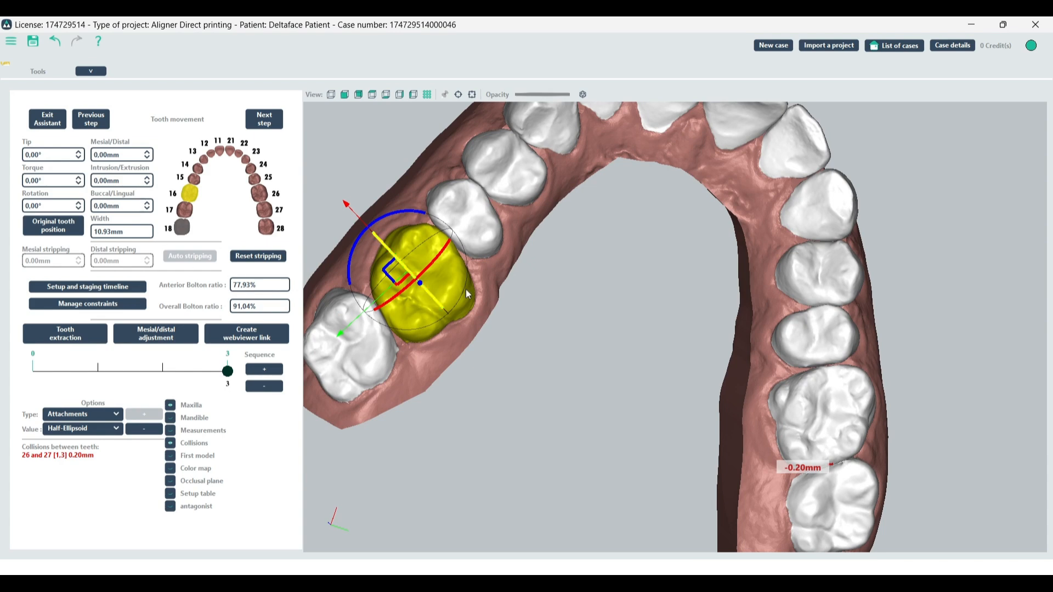
drag(466, 288, 522, 302)
mouse_move(224, 376)
mouse_down()
mouse_move(163, 378)
mouse_move(228, 375)
mouse_up()
drag(663, 315, 586, 292)
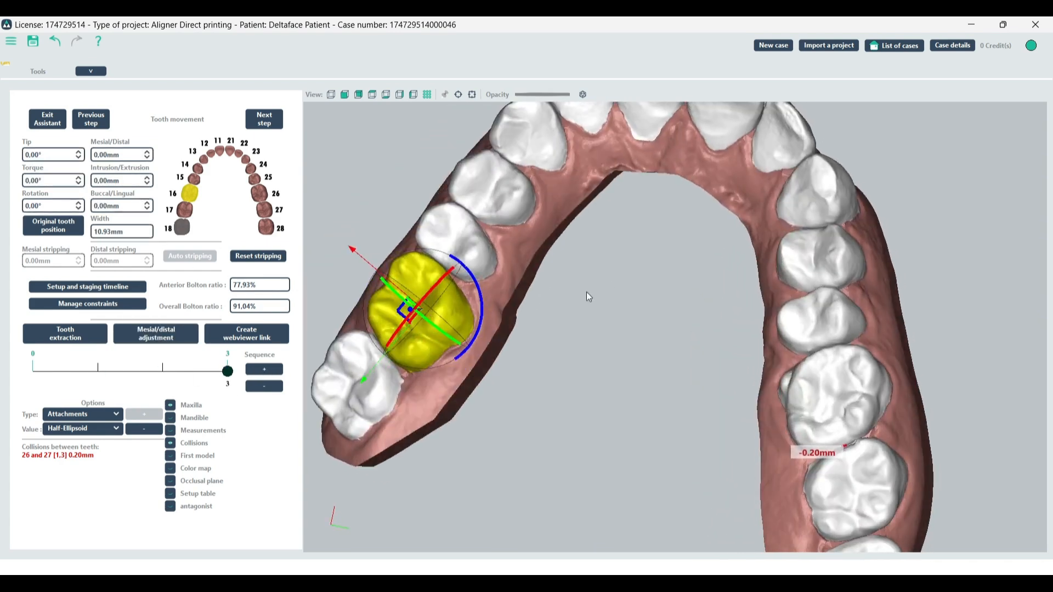
drag(525, 339, 501, 321)
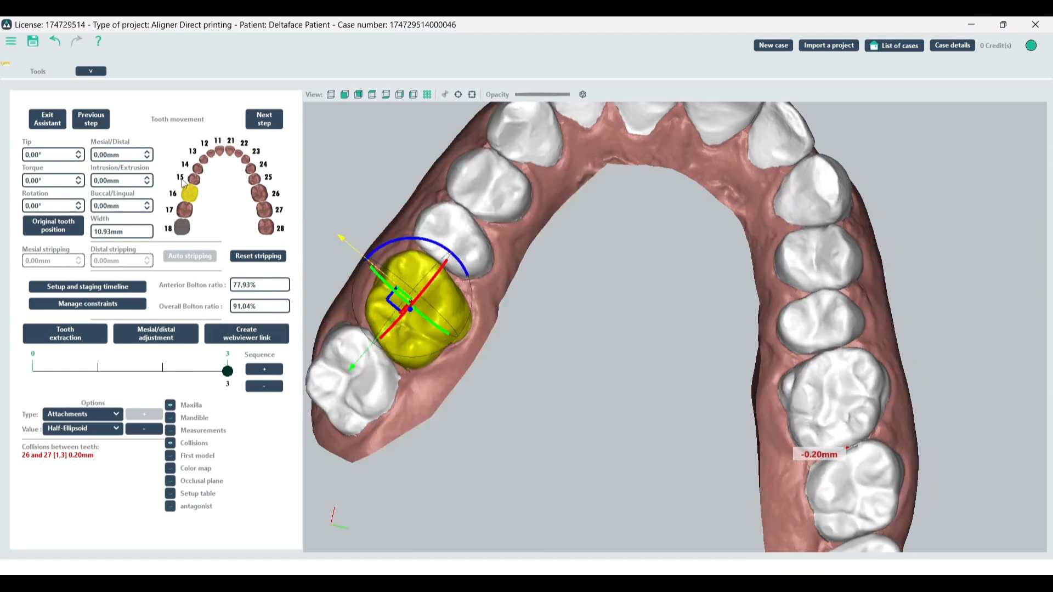
click(147, 204)
scroll(147, 209, up, 5)
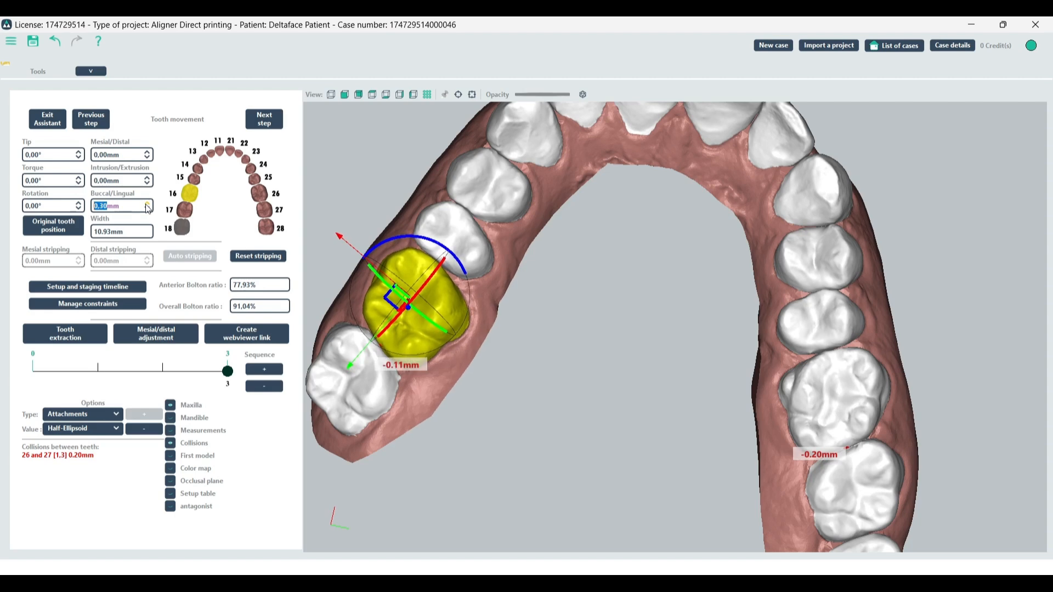
drag(542, 273, 658, 288)
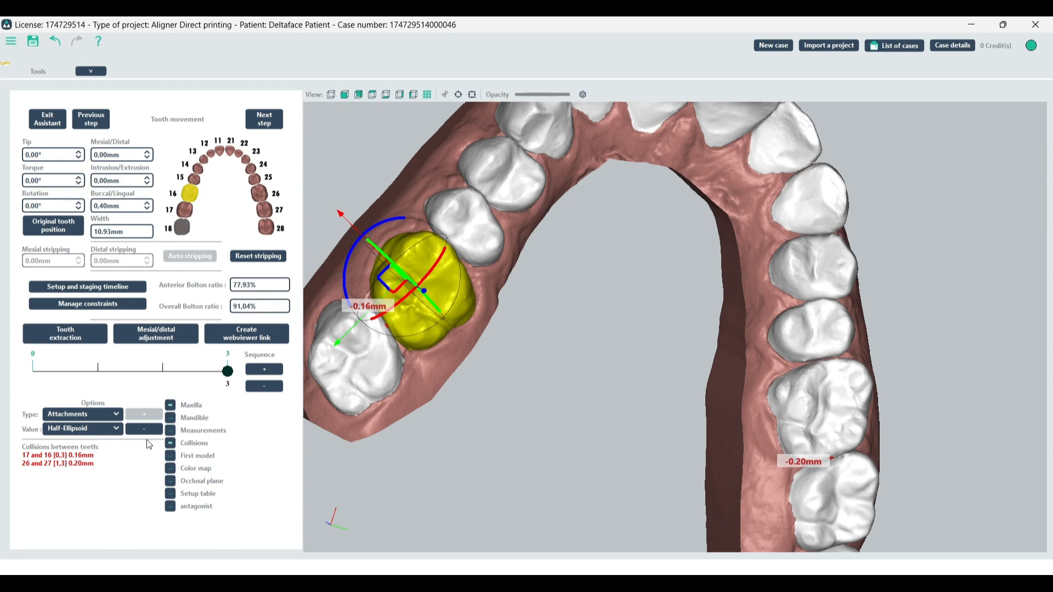
Select upper premolars 24 and 25 together for a combined movement.
drag(433, 334, 771, 463)
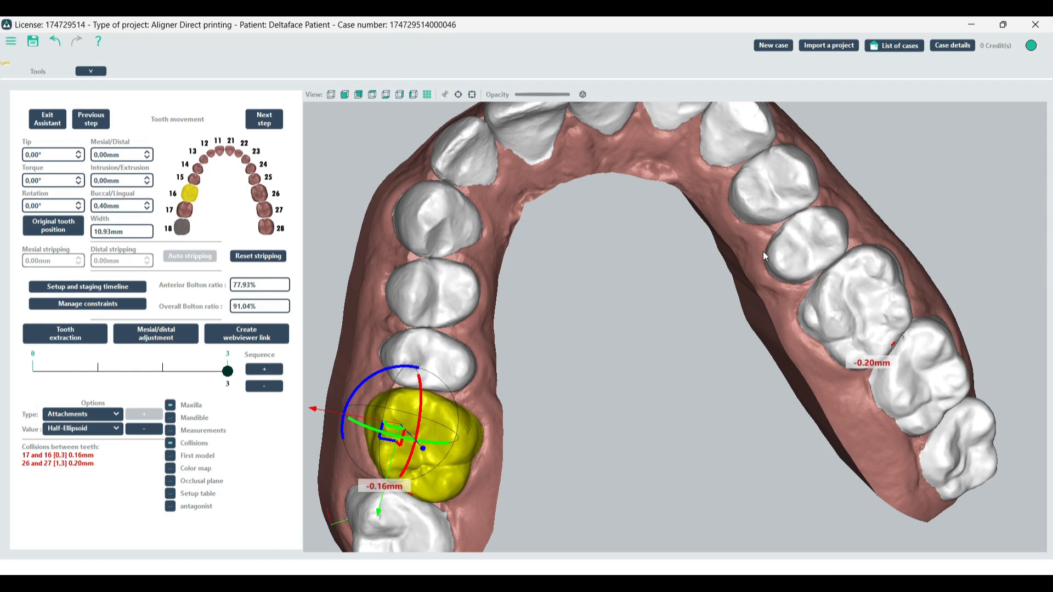
click(773, 192)
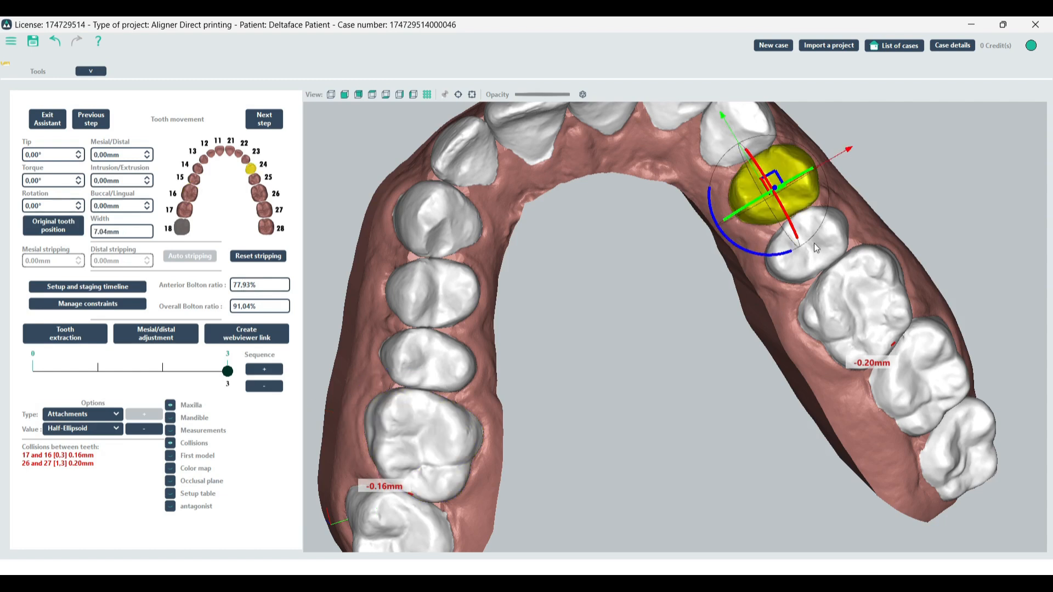
ctrl+click(827, 236)
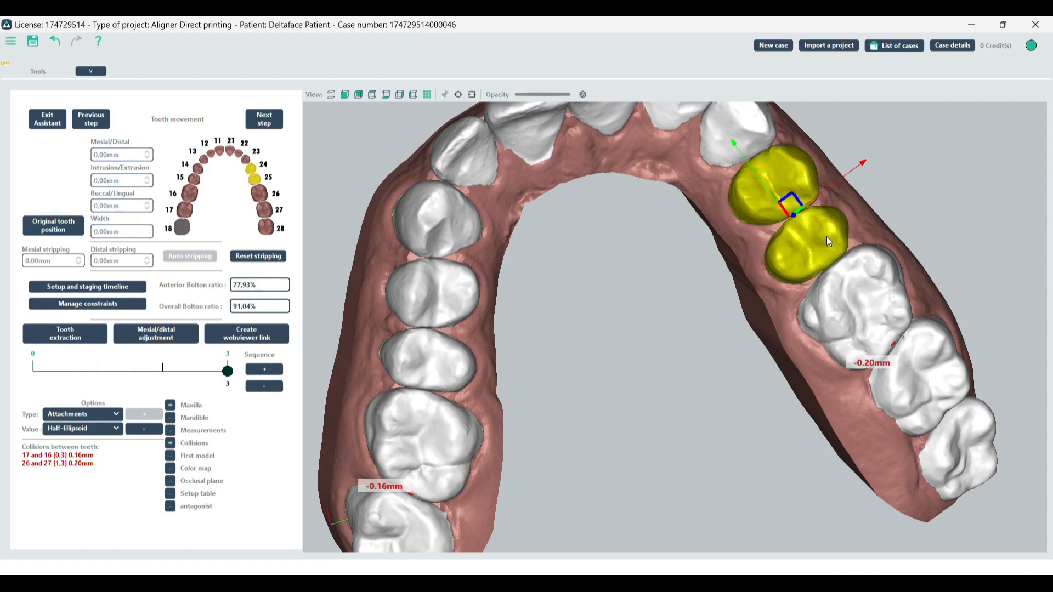
middle_drag(817, 193, 770, 182)
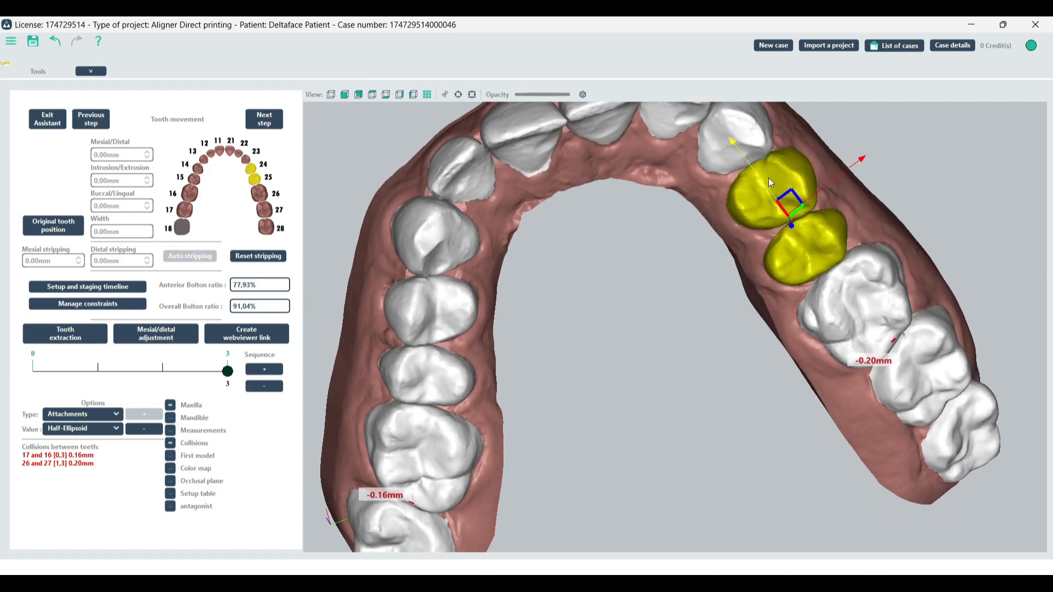
Try shifting premolars 24 and 25 together distally toward molar 26 and undo the movement.
drag(732, 146, 742, 149)
scroll(741, 149, down, 2)
scroll(742, 149, up, 4)
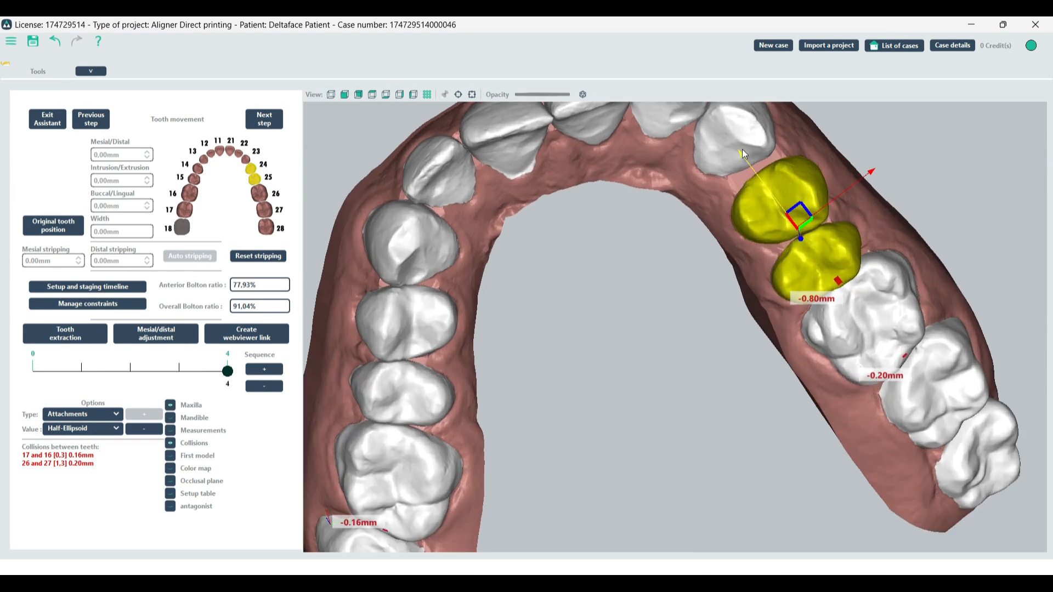
middle_drag(901, 167, 878, 149)
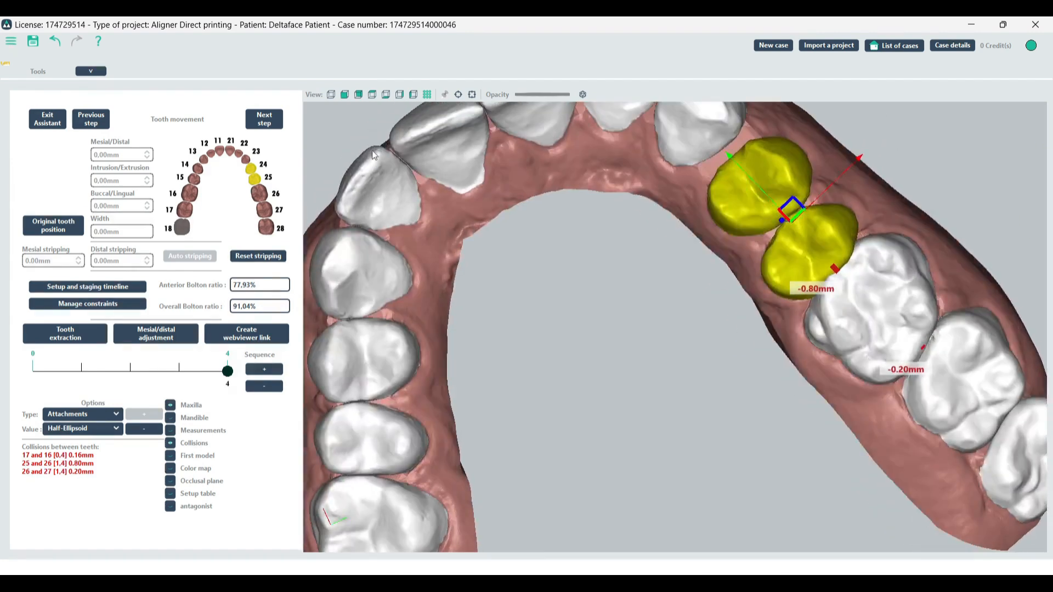
key(ctrl+z)
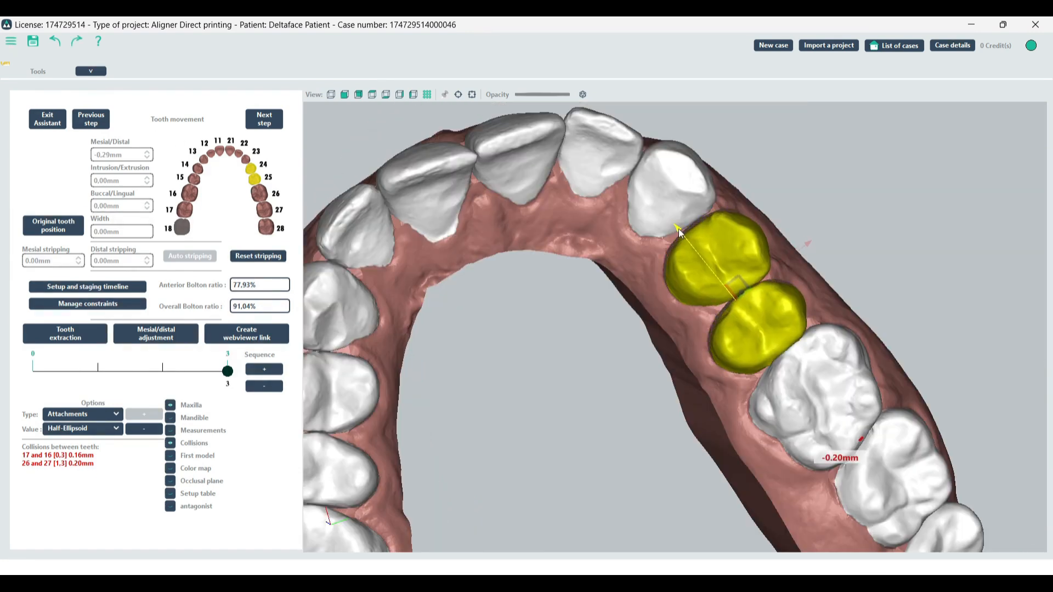
Move premolars 24 and 25 together distally by about 0.57 mm and display the measurements between neighbouring teeth.
scroll(864, 399, down, 1)
scroll(862, 396, up, 1)
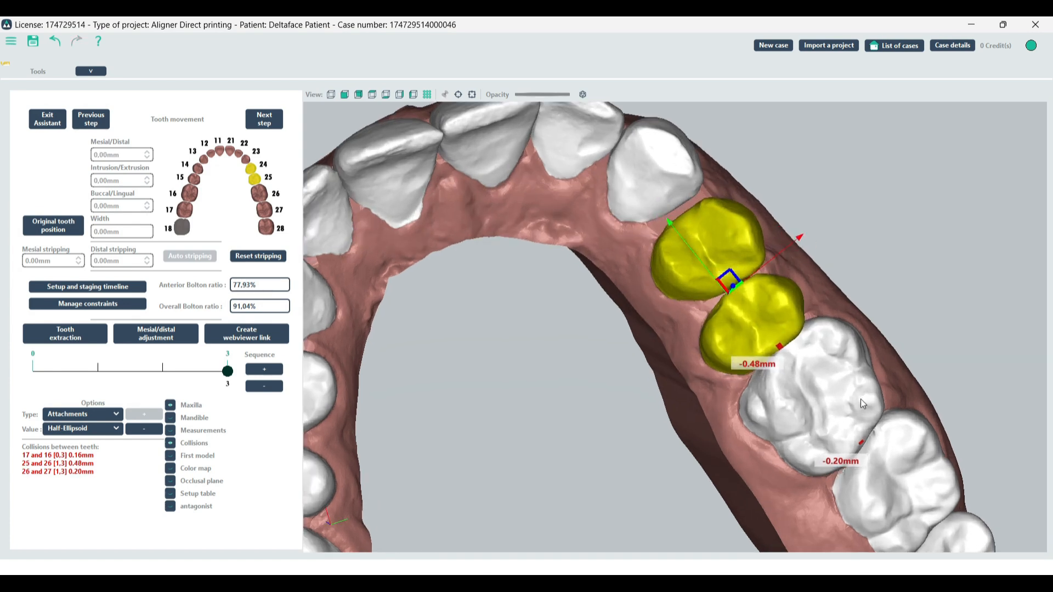
click(172, 432)
drag(654, 291, 620, 355)
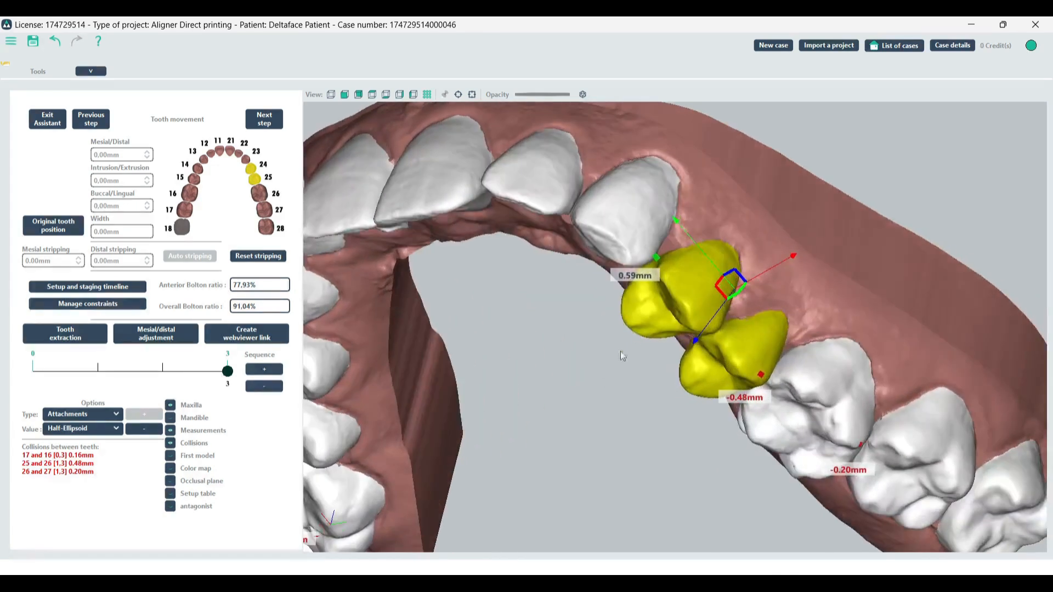
scroll(653, 281, up, 1)
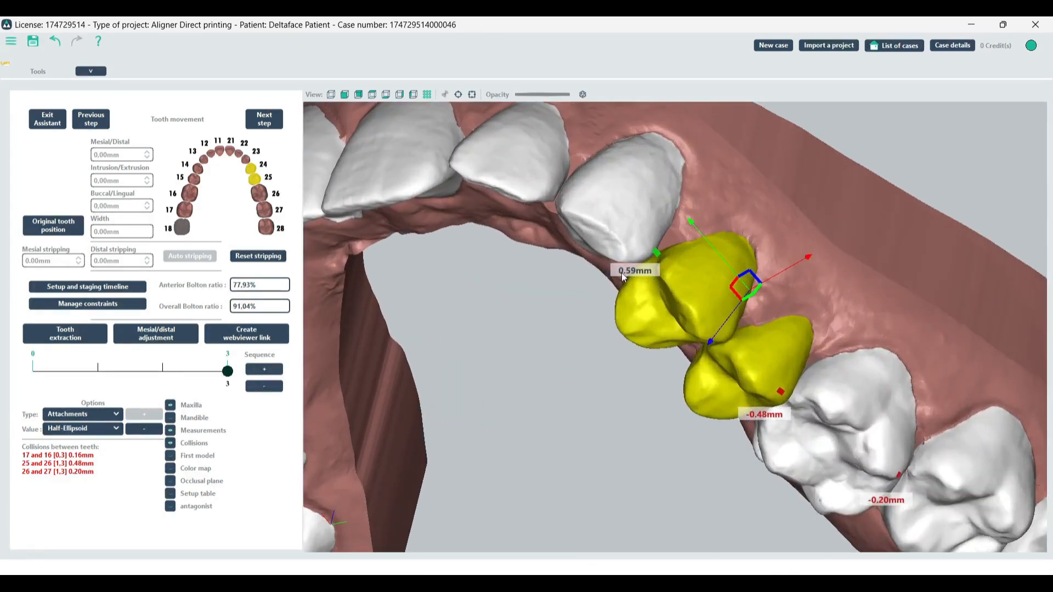
drag(630, 272, 648, 254)
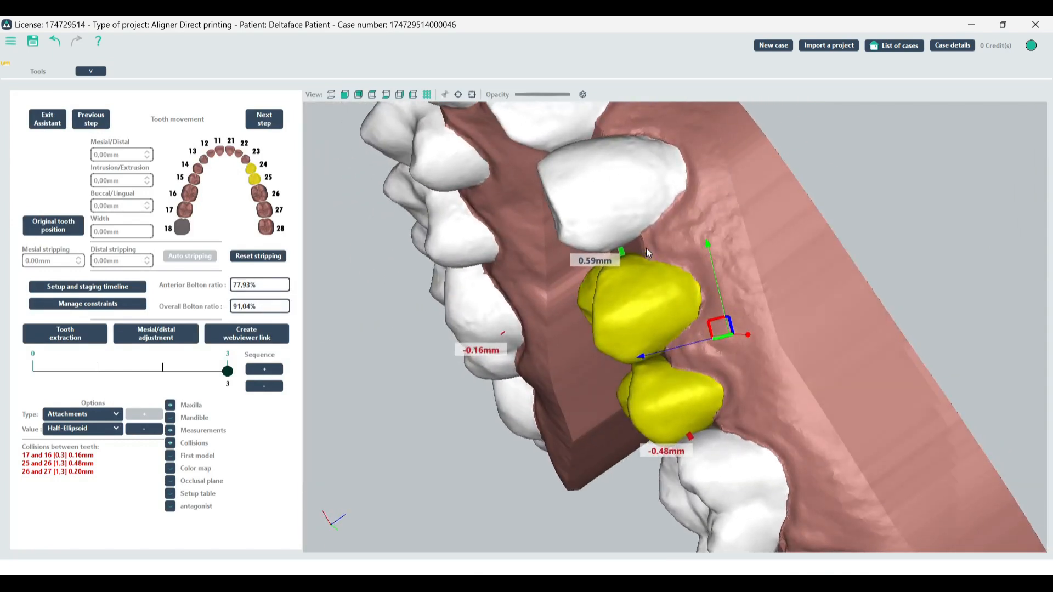
Select premolar 25 alone, add a fourth staging sequence and move the tooth distally to about 0.70 mm.
click(729, 386)
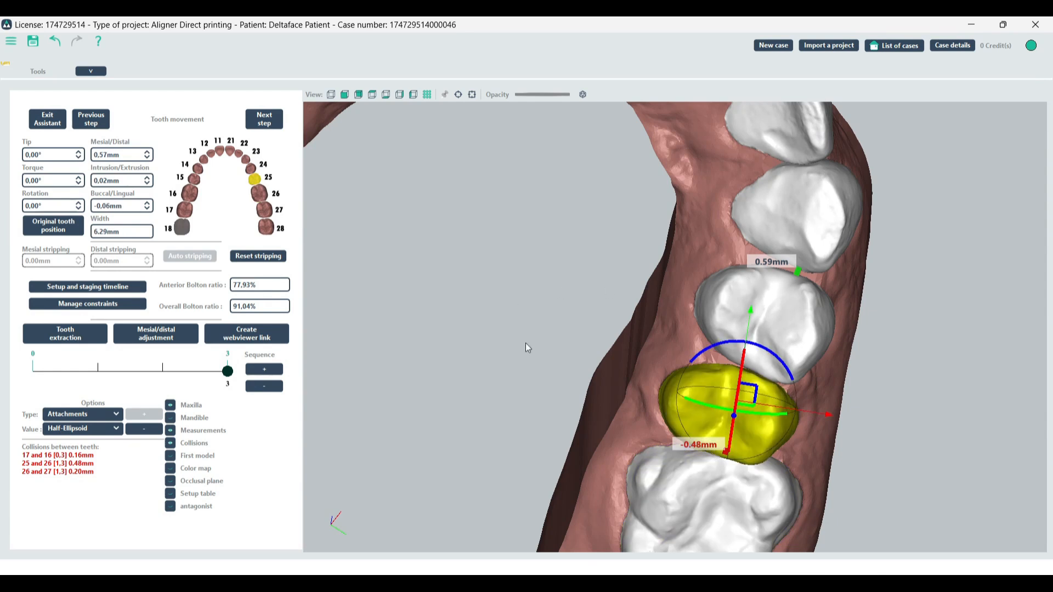
drag(525, 347, 540, 324)
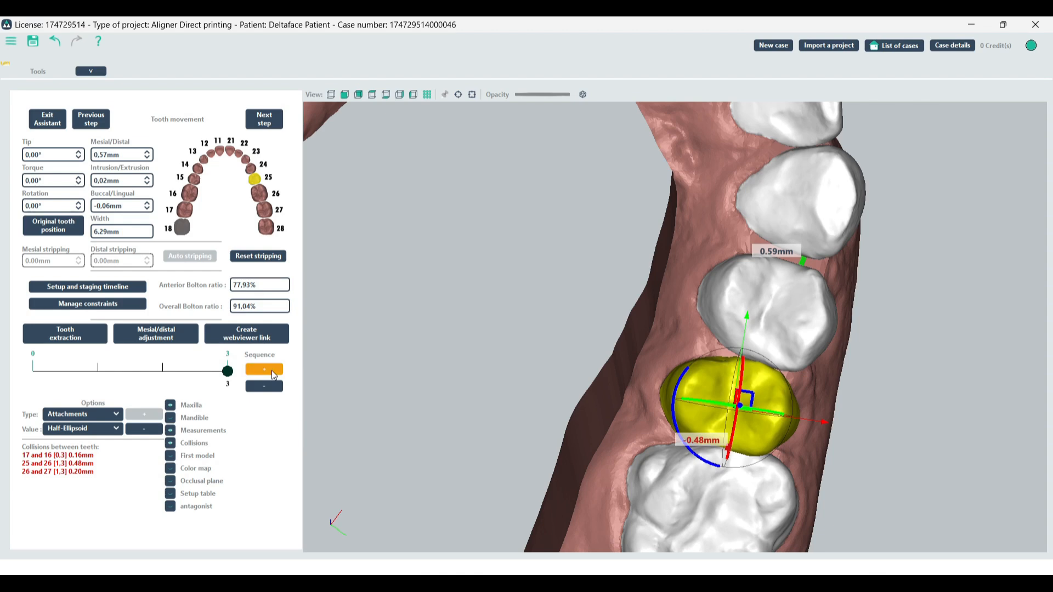
mouse_move(579, 371)
mouse_down()
mouse_move(573, 388)
mouse_move(573, 372)
mouse_up()
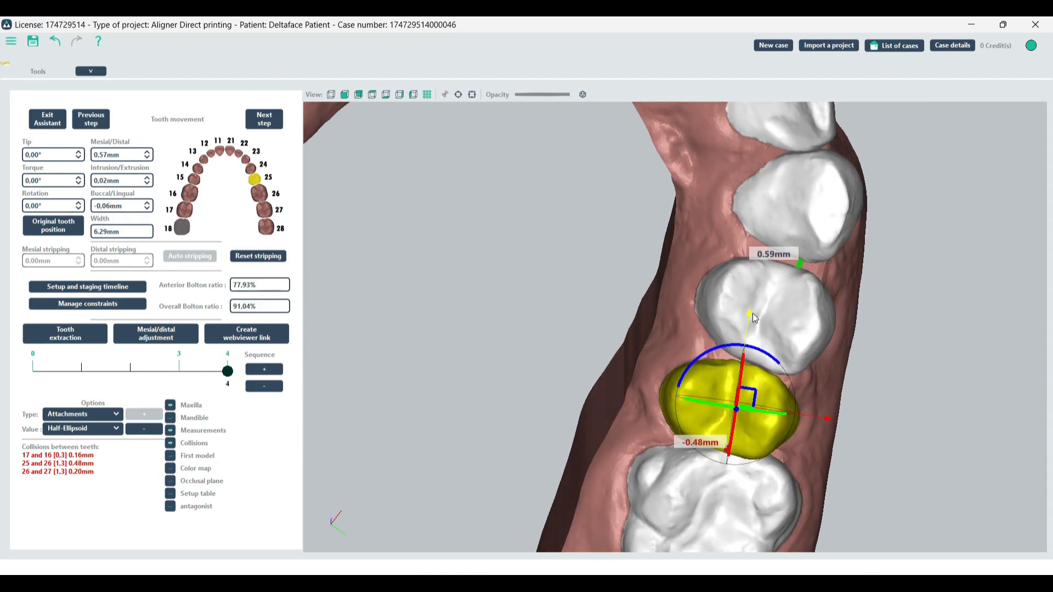
drag(747, 312, 746, 314)
scroll(728, 458, up, 2)
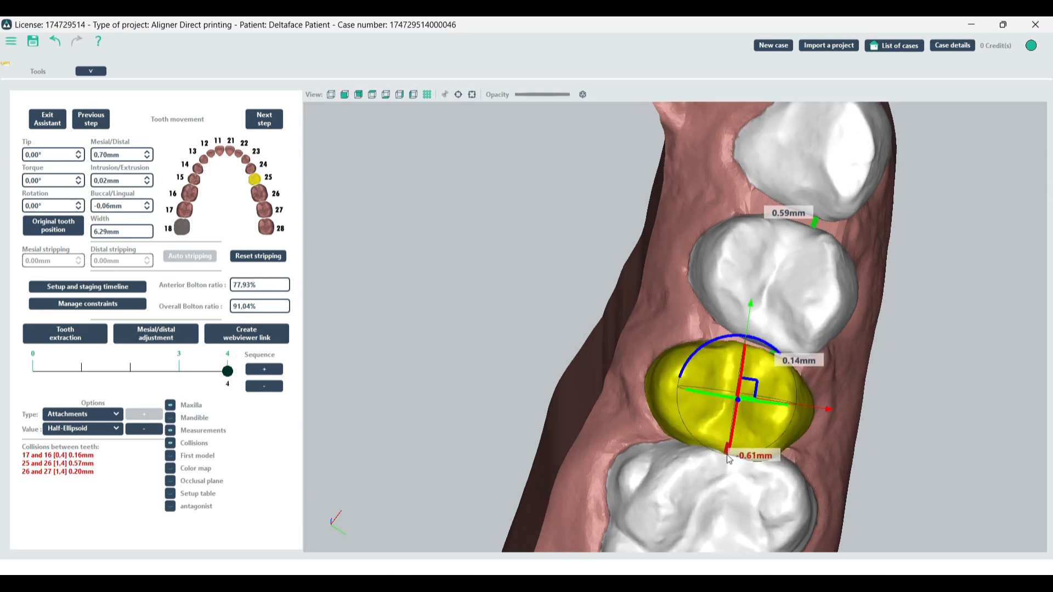
Select upper molar 26 and shift it distally toward molar 27 along its mesial/distal axis.
scroll(728, 458, down, 3)
scroll(728, 459, up, 1)
middle_drag(863, 443, 863, 287)
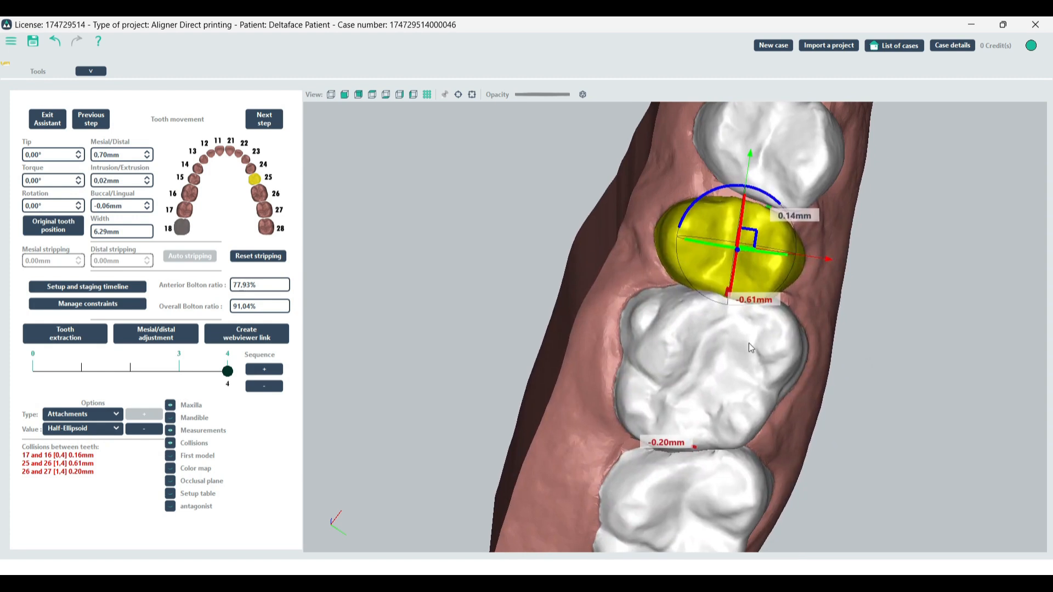
click(745, 343)
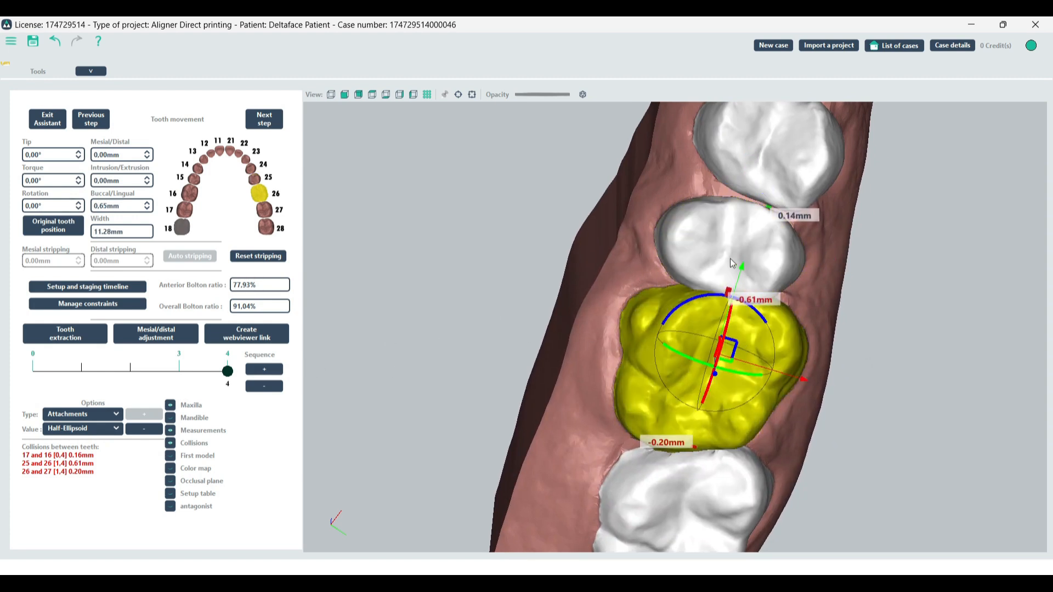
drag(742, 264, 720, 559)
Select upper molar 27 and shift it distally toward molar 28 by about 0.16 mm.
click(706, 505)
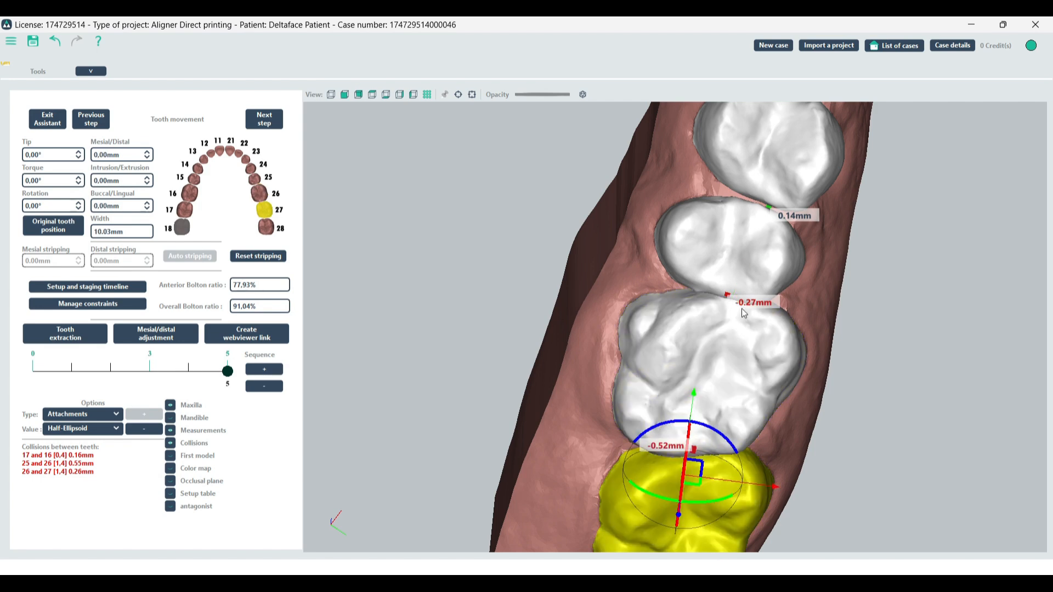
right_drag(741, 308, 724, 311)
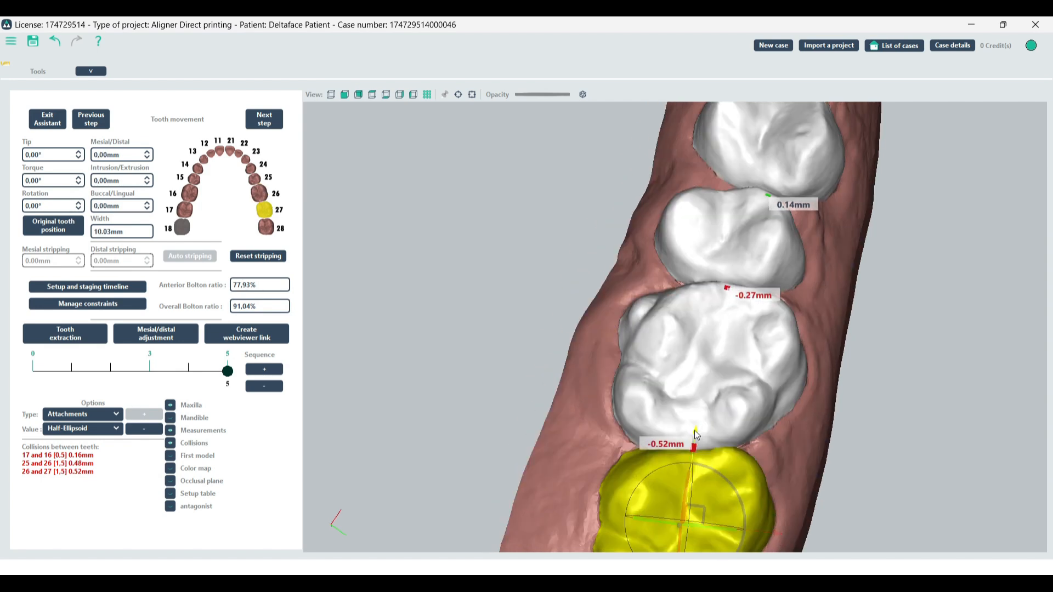
drag(694, 431, 694, 432)
mouse_move(861, 282)
right_down()
mouse_move(839, 337)
mouse_move(863, 287)
right_up()
scroll(838, 337, up, 3)
scroll(839, 337, down, 5)
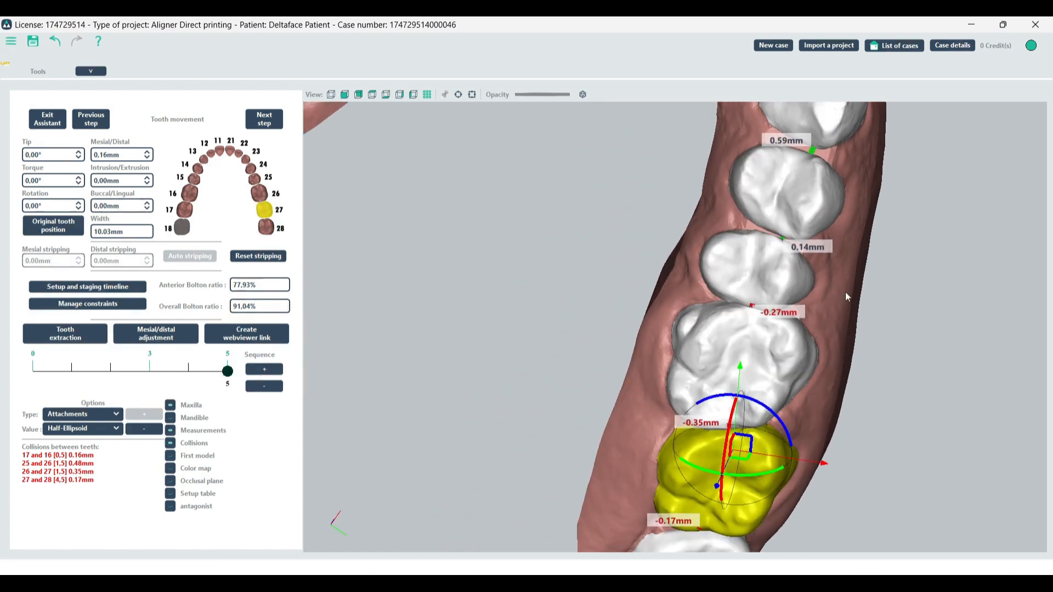
Deselect the tooth and scrub through the staging timeline to examine the distal movements of the posterior teeth.
click(655, 288)
right_drag(656, 288, 435, 332)
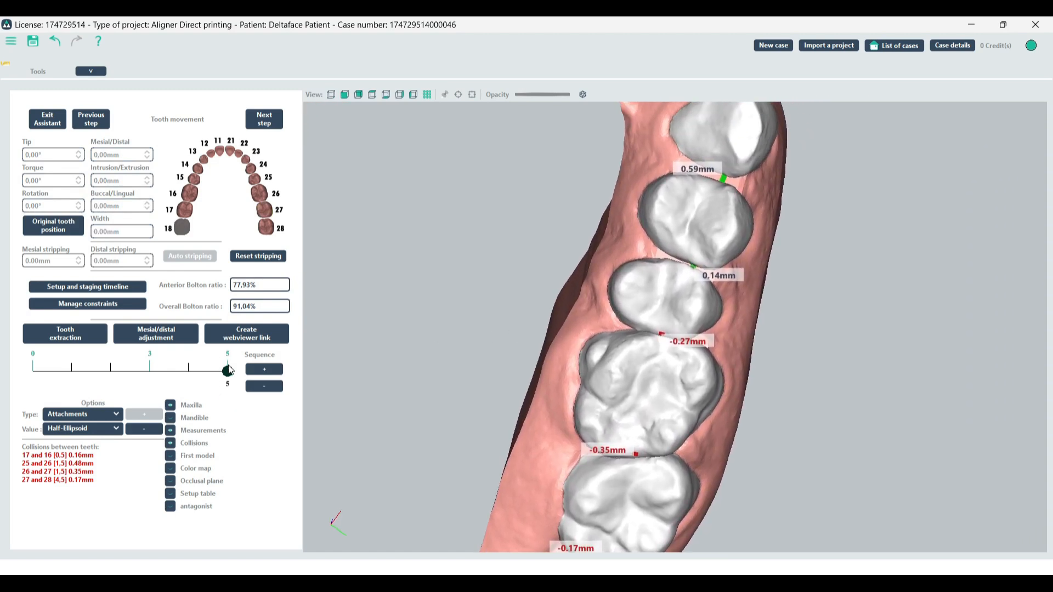
mouse_move(230, 371)
mouse_down()
mouse_move(35, 373)
mouse_move(229, 386)
mouse_up()
drag(819, 475, 655, 369)
drag(212, 378, 593, 368)
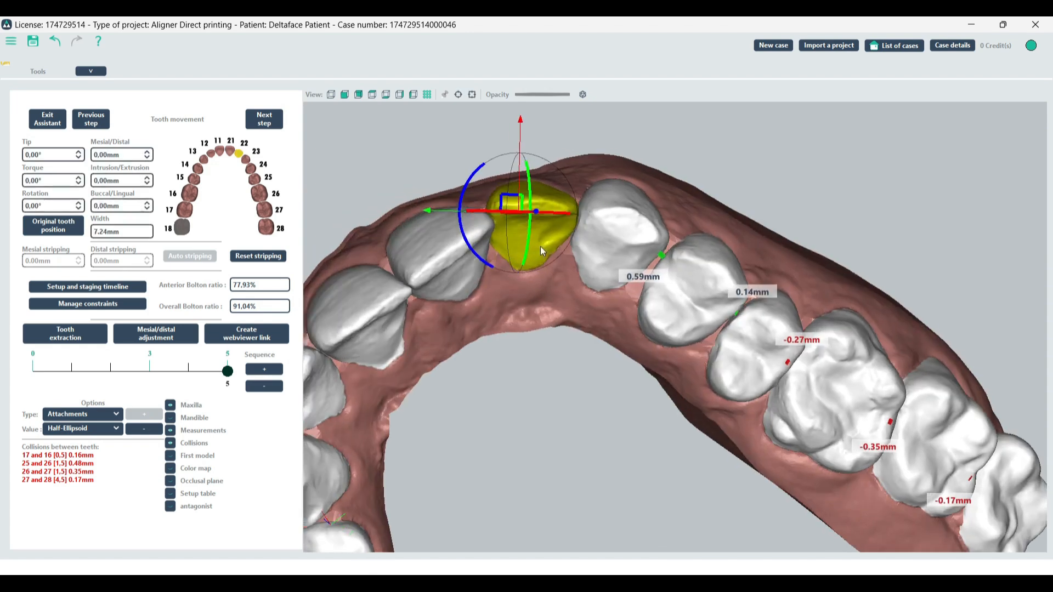
Select upper lateral incisor 22 and set its rotation to 5.00°.
middle_drag(541, 246, 590, 295)
scroll(473, 285, up, 1)
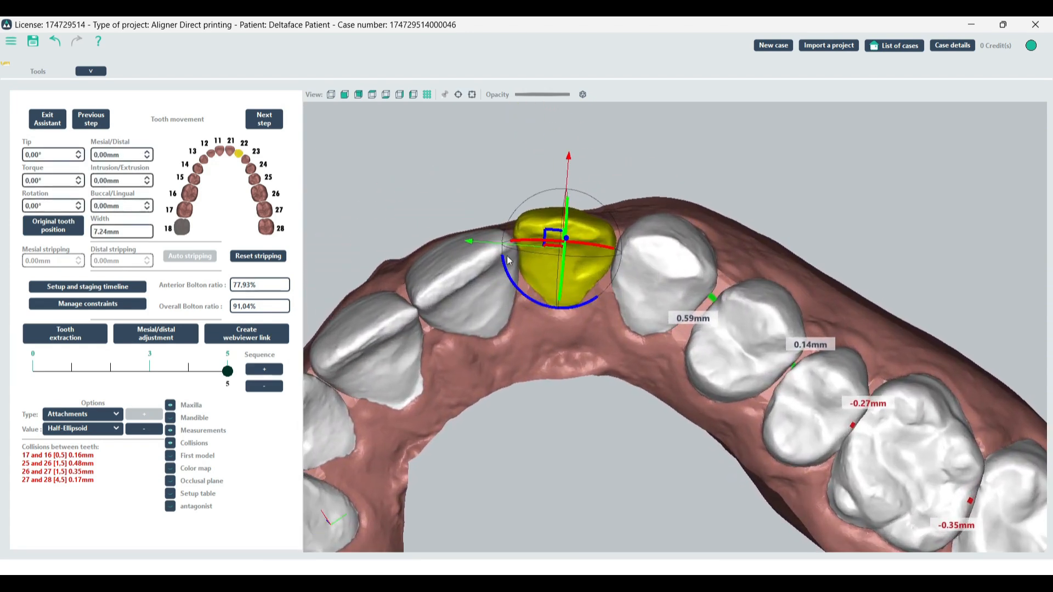
mouse_move(229, 374)
mouse_down()
mouse_move(146, 377)
mouse_move(228, 377)
mouse_up()
click(80, 204)
click(80, 203)
click(80, 204)
click(80, 203)
click(80, 204)
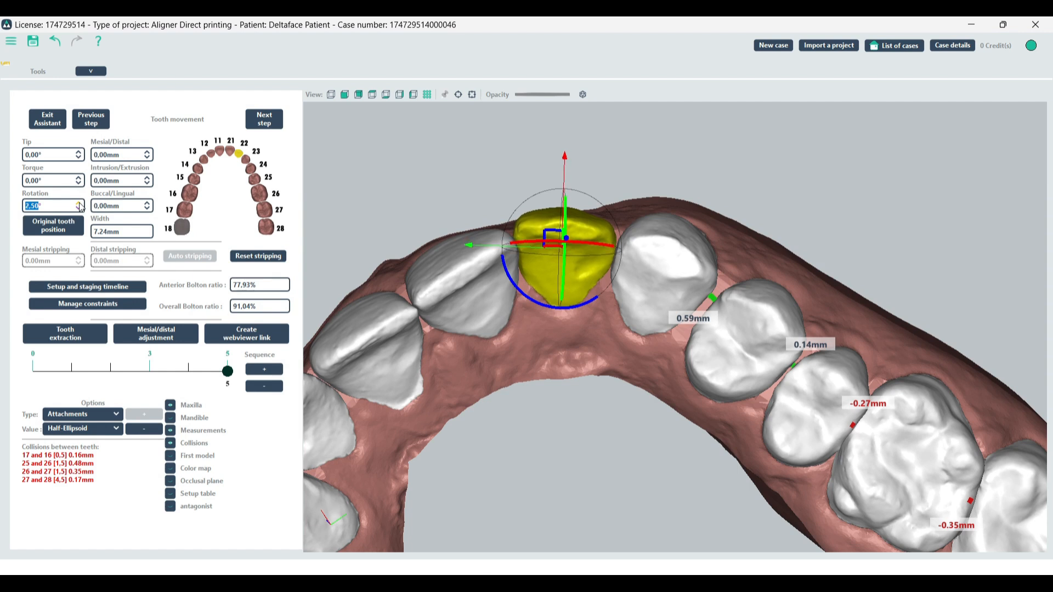
click(80, 204)
click(80, 204)
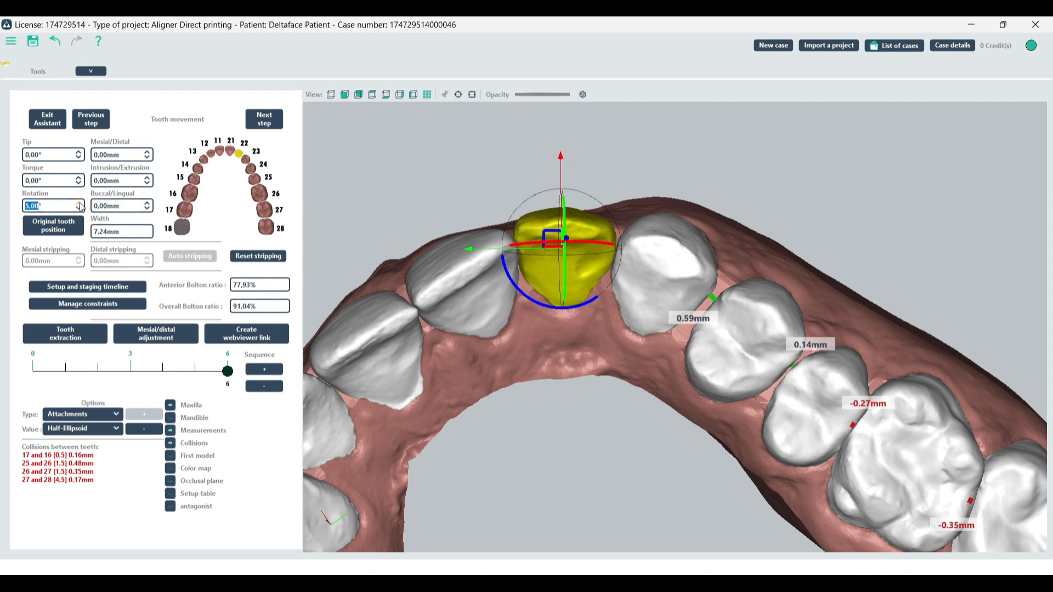
Set the buccal/lingual movement of incisor 22 to -0.25 mm and check its contact with incisor 21.
click(148, 209)
click(147, 209)
click(147, 209)
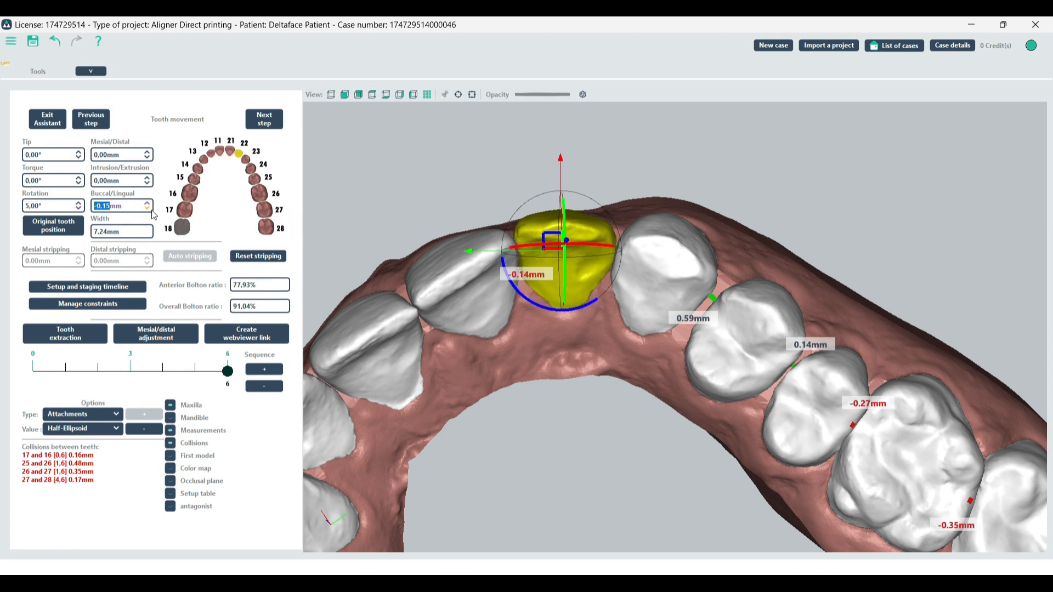
click(148, 209)
click(148, 209)
scroll(397, 252, up, 5)
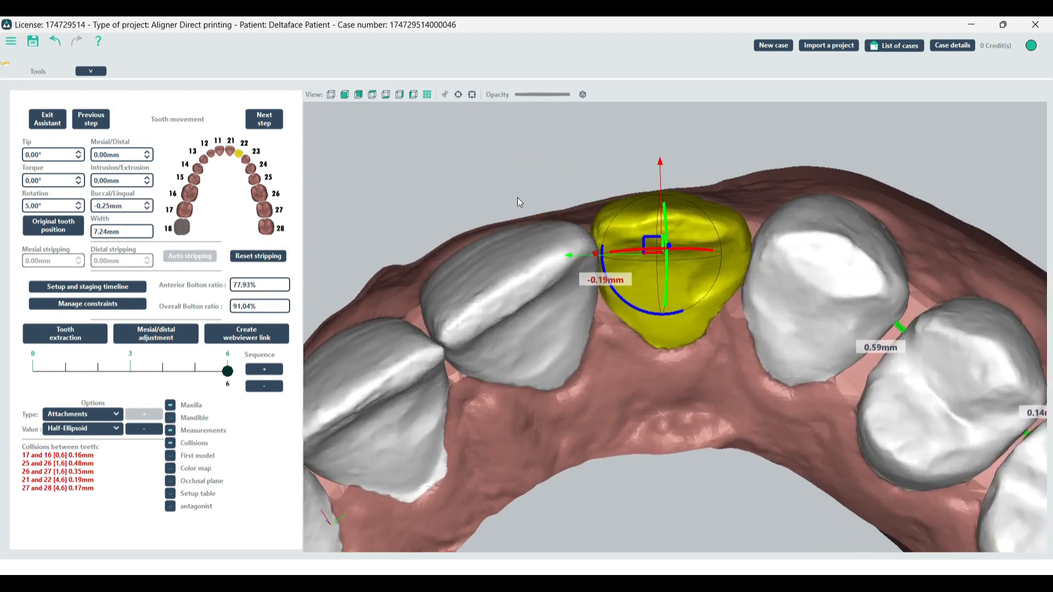
mouse_move(518, 198)
middle_down()
mouse_move(528, 236)
mouse_move(519, 204)
middle_up()
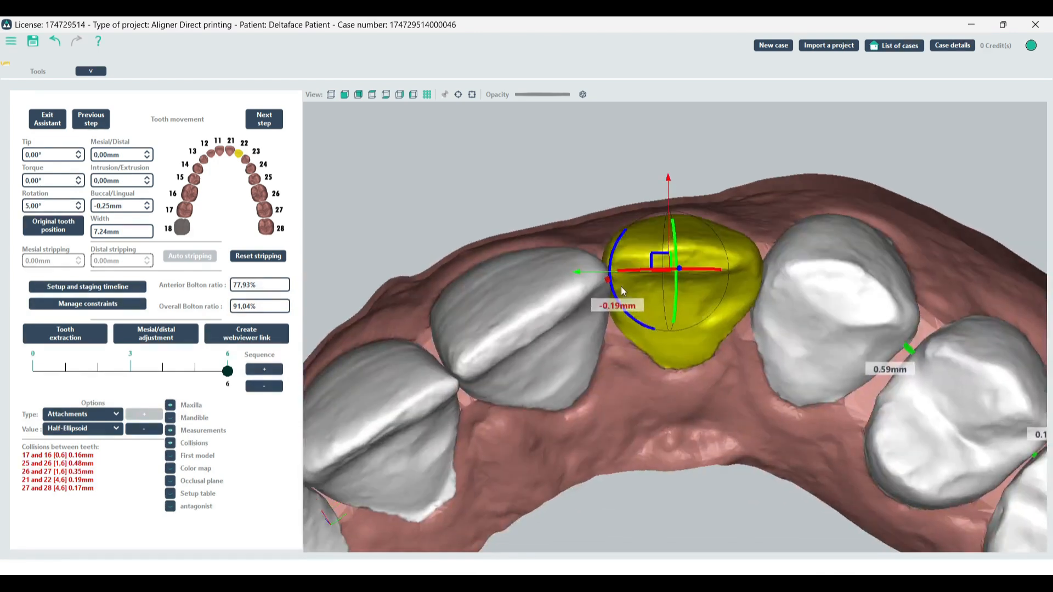
middle_drag(610, 285, 555, 186)
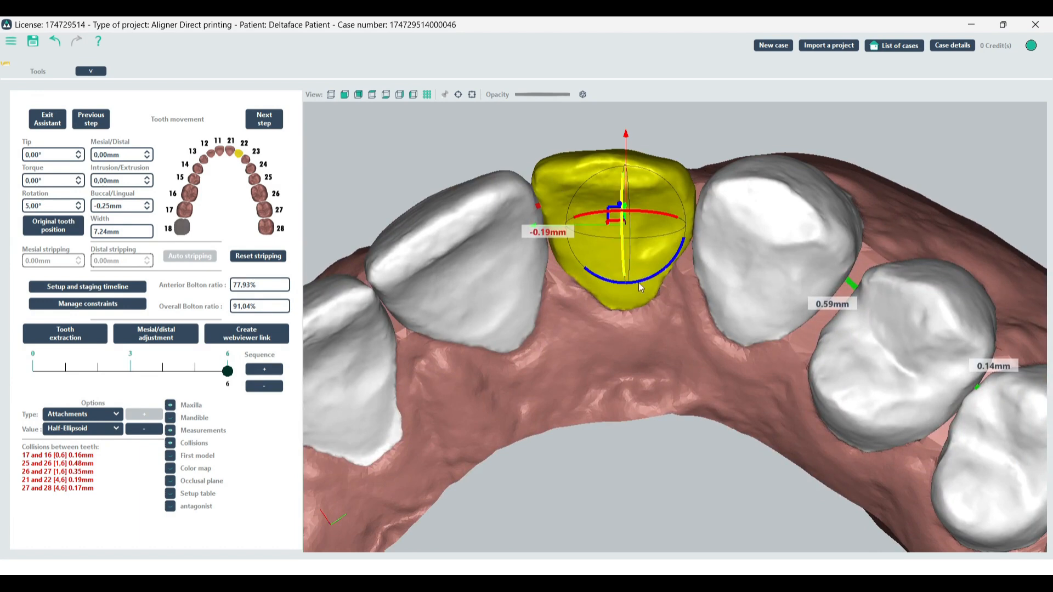
Overlay the first model to compare original and planned tooth positions across the stages, and hide the overlay again.
click(169, 458)
middle_drag(671, 406, 676, 275)
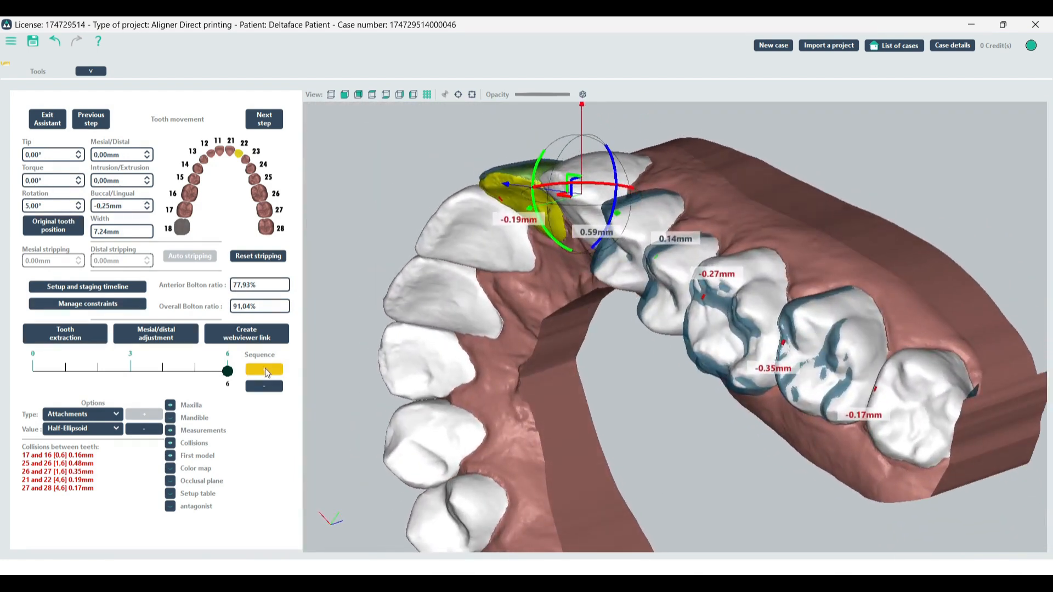
mouse_move(227, 371)
mouse_down()
mouse_move(17, 379)
mouse_move(230, 379)
mouse_up()
drag(288, 393, 248, 400)
click(170, 456)
drag(316, 451, 433, 434)
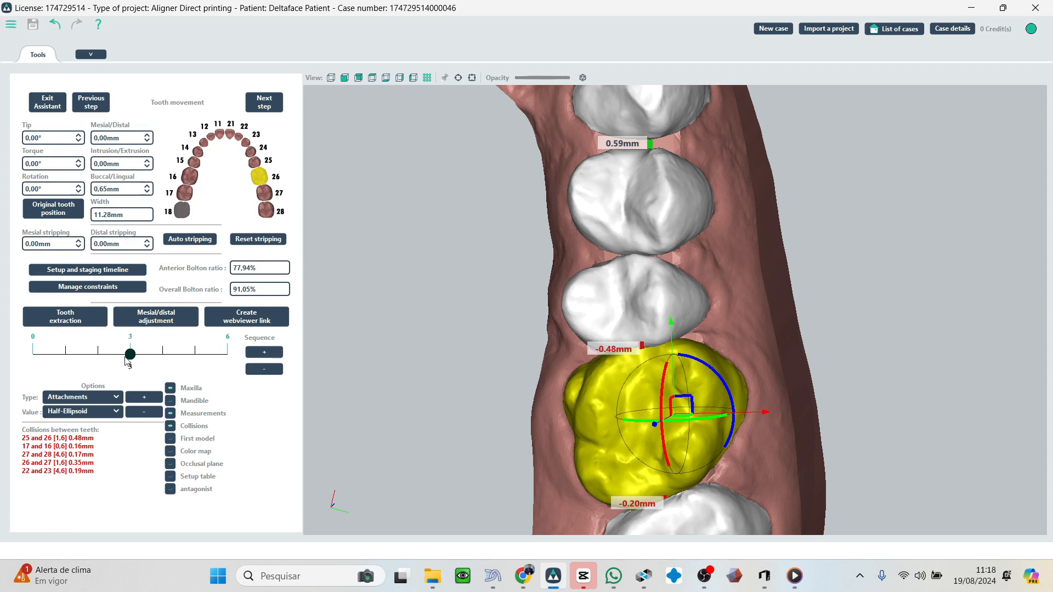
Set the mesial stripping of molar 26 to 0.25 mm at stage 3 and inspect its contact with premolar 25.
scroll(496, 340, up, 4)
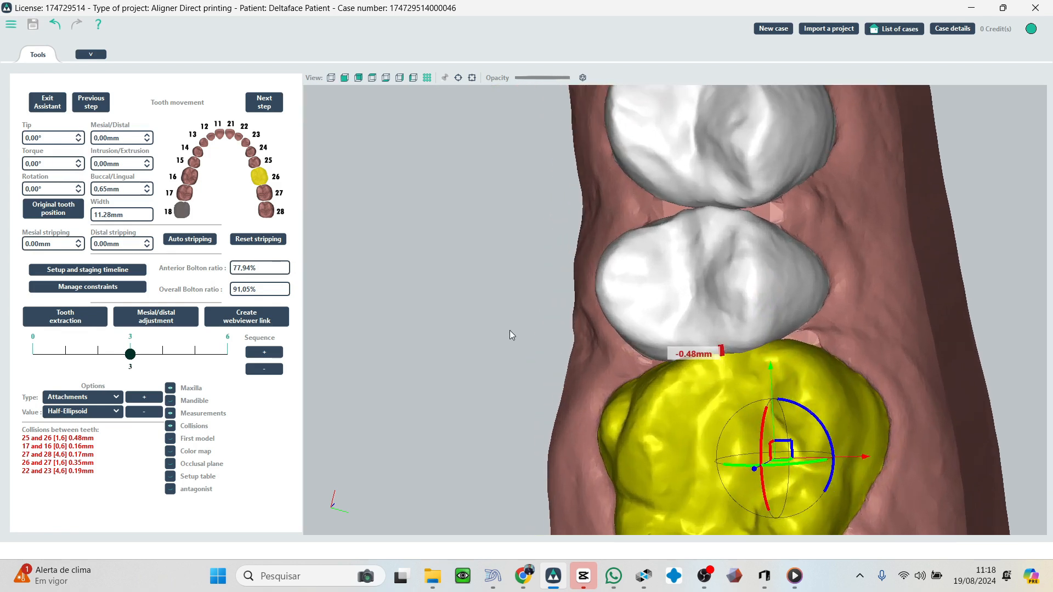
drag(551, 312, 585, 326)
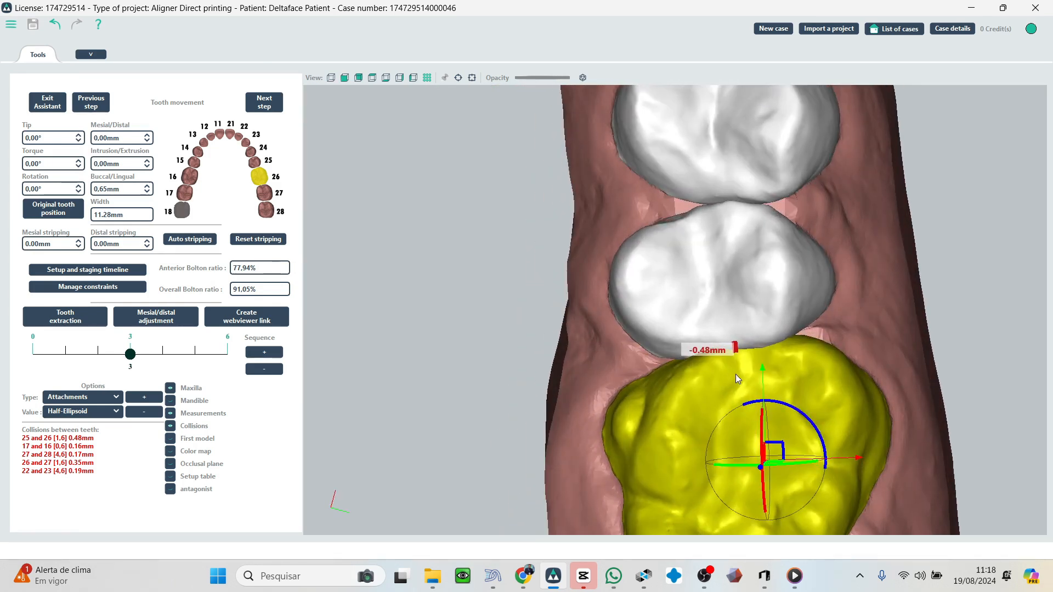
drag(735, 374, 698, 373)
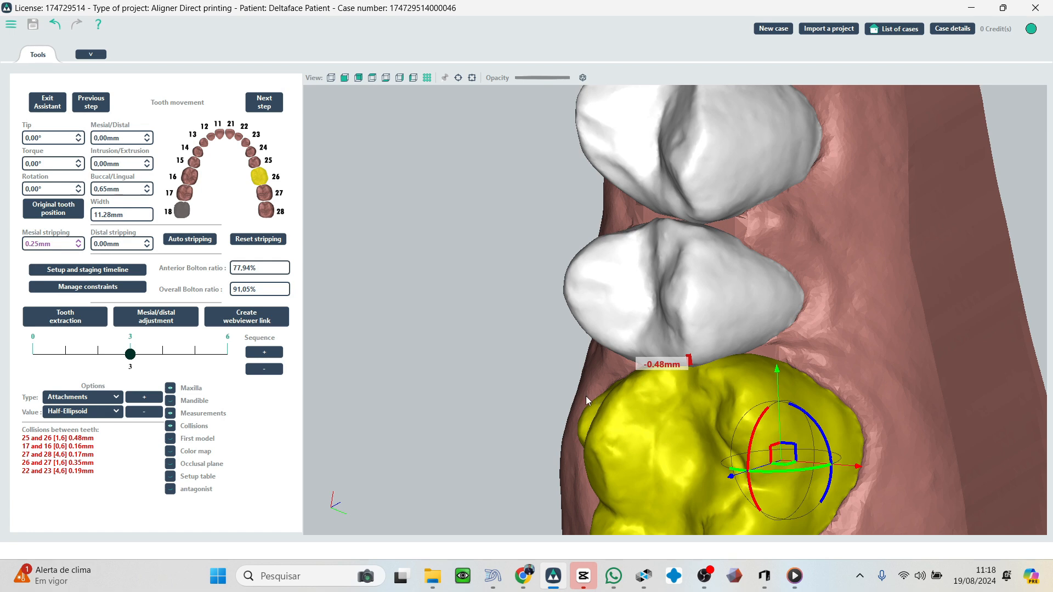
key(Return)
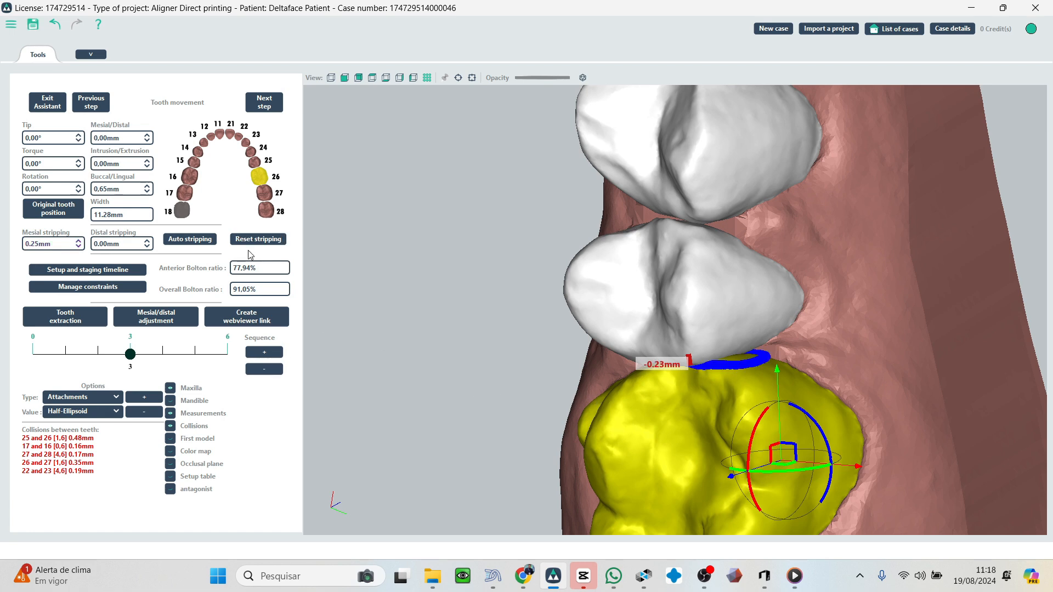
scroll(660, 328, up, 5)
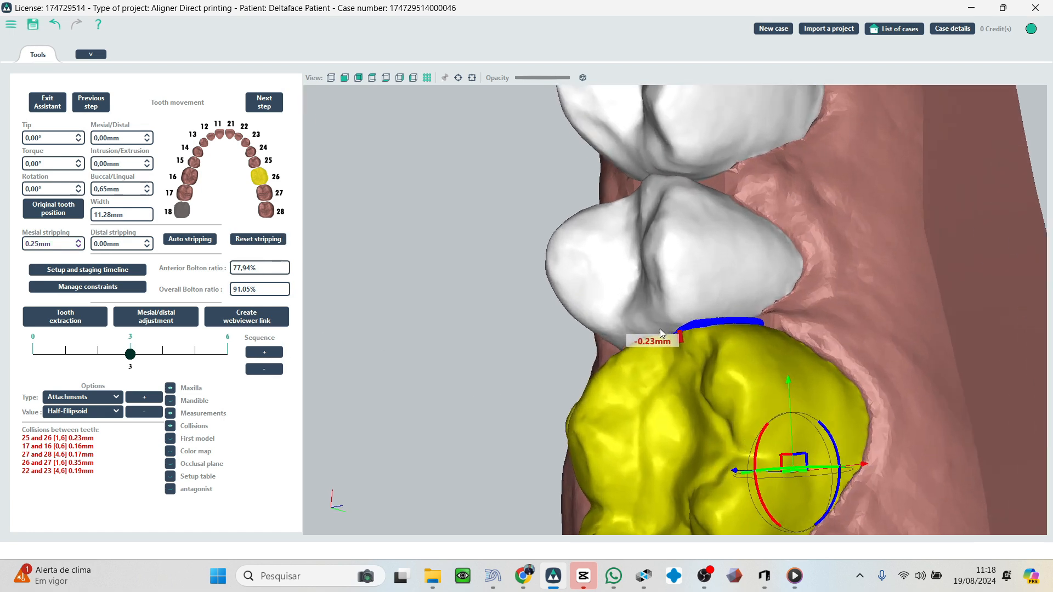
middle_drag(734, 331, 754, 348)
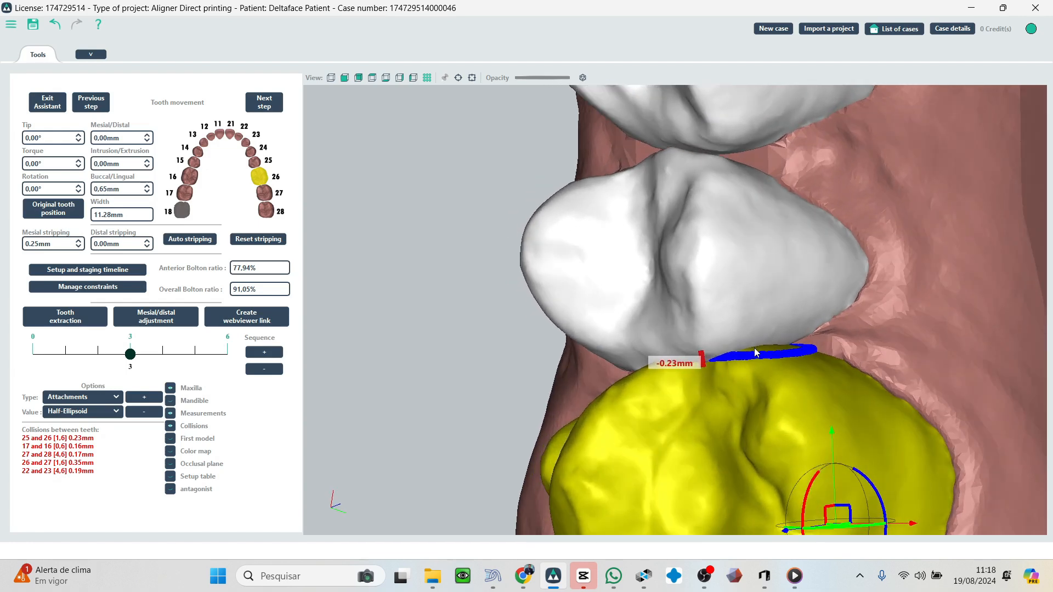
Select premolar 25 and apply distal stripping at stage 3 to clear its collision with molar 26.
mouse_move(127, 356)
mouse_down()
mouse_move(34, 354)
mouse_move(195, 354)
mouse_move(64, 353)
mouse_move(134, 345)
mouse_up()
click(702, 294)
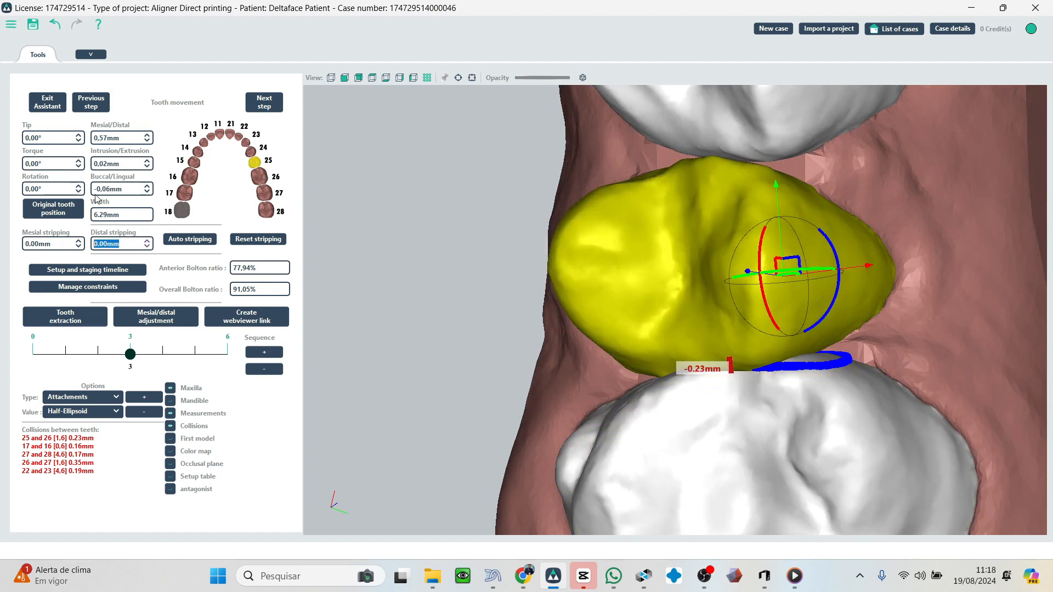
text(0)
middle_drag(571, 351, 471, 382)
scroll(471, 376, up, 6)
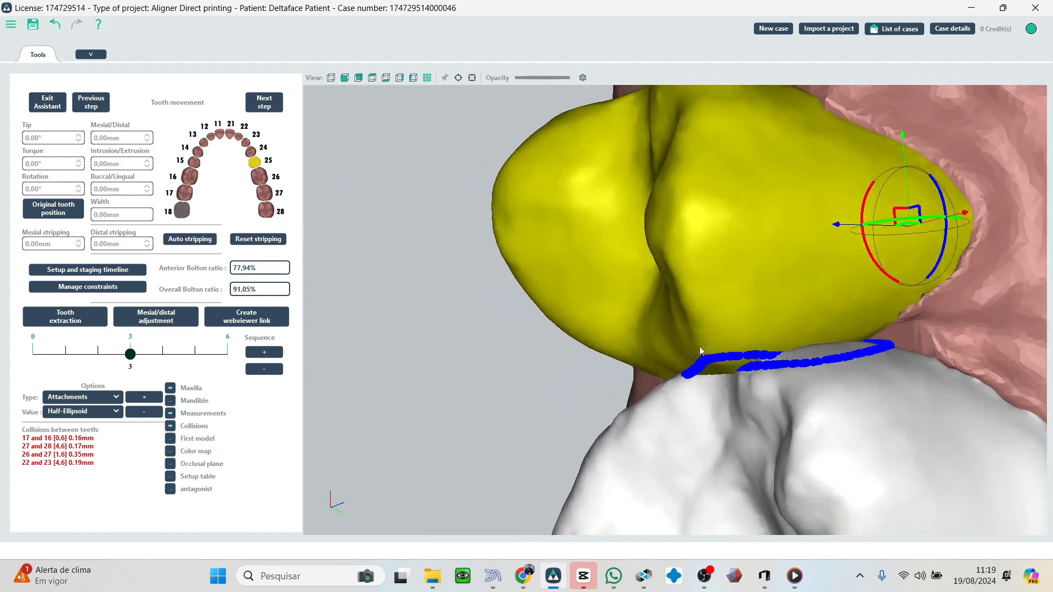
scroll(732, 362, down, 8)
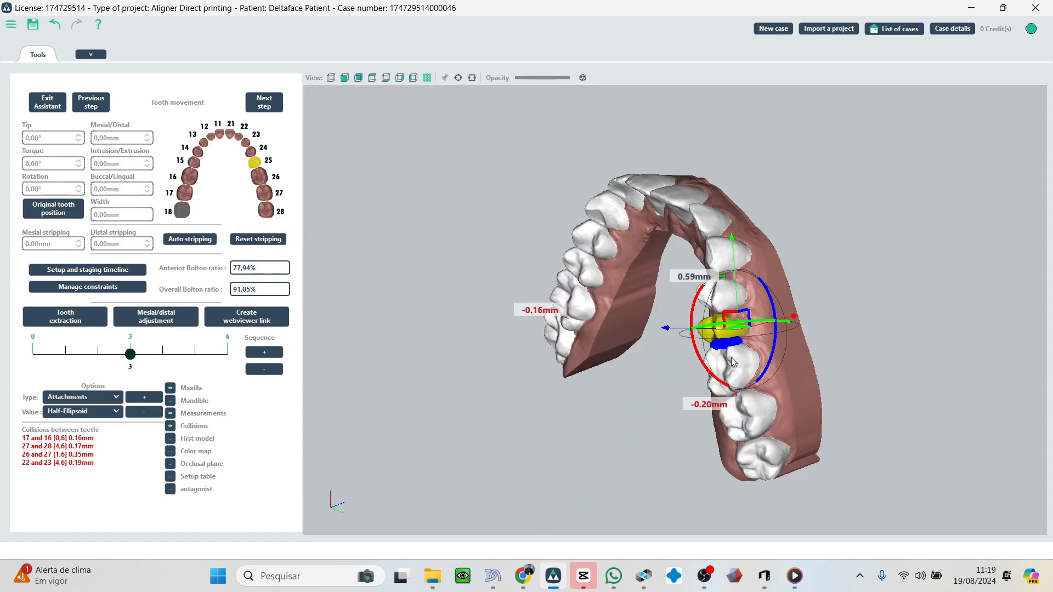
middle_drag(732, 362, 863, 378)
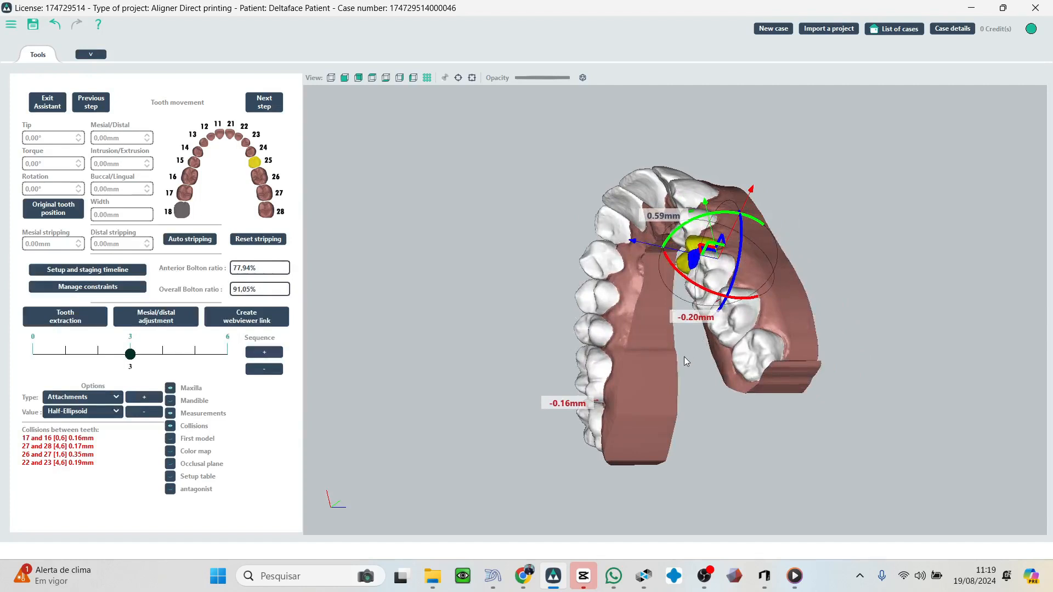
middle_drag(683, 357, 720, 378)
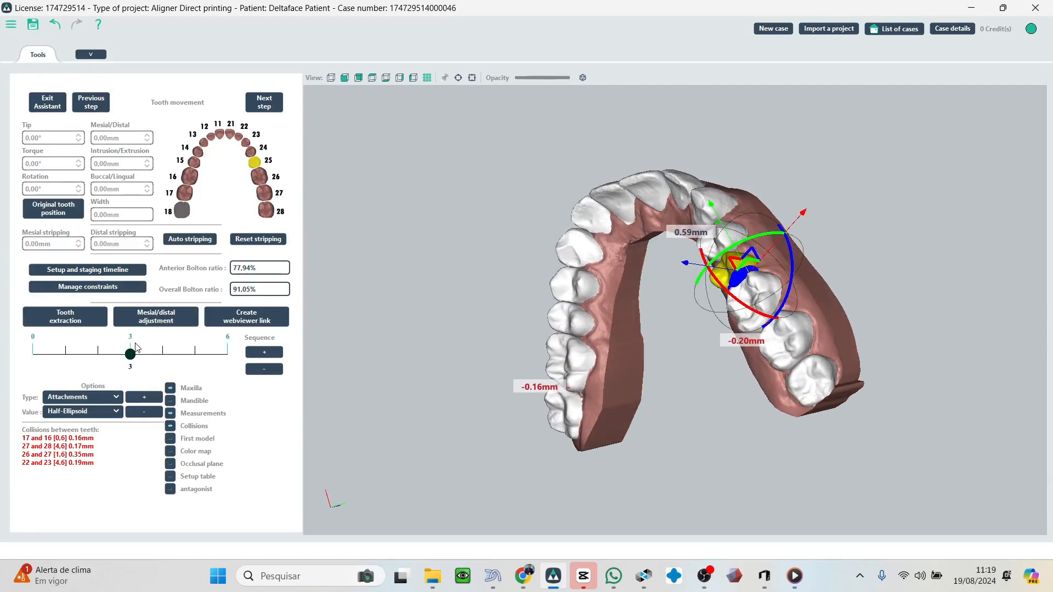
View the upper arch at stage 6, then open the setup and staging timeline and inspect the arch at stage 3.
drag(130, 353, 228, 353)
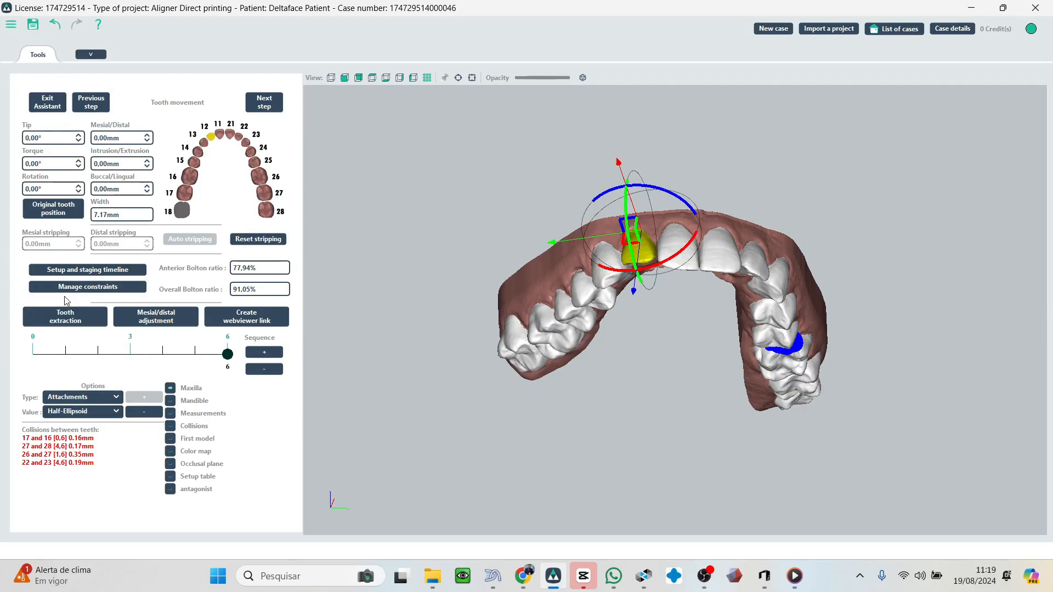
click(73, 271)
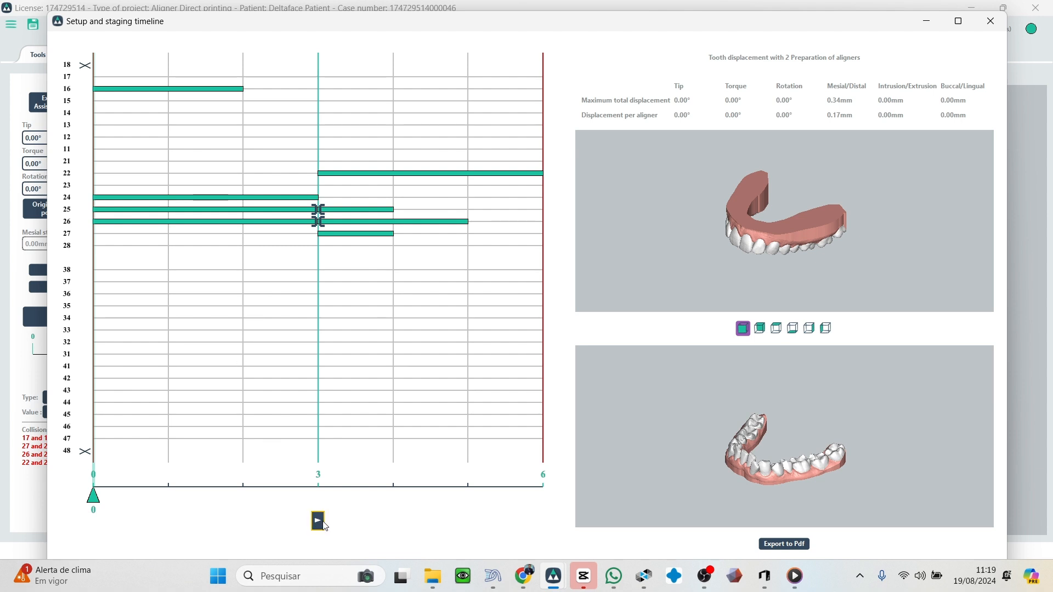
mouse_move(94, 496)
mouse_down()
mouse_move(535, 492)
mouse_move(200, 489)
mouse_move(527, 477)
mouse_move(319, 466)
mouse_up()
middle_drag(774, 239, 856, 212)
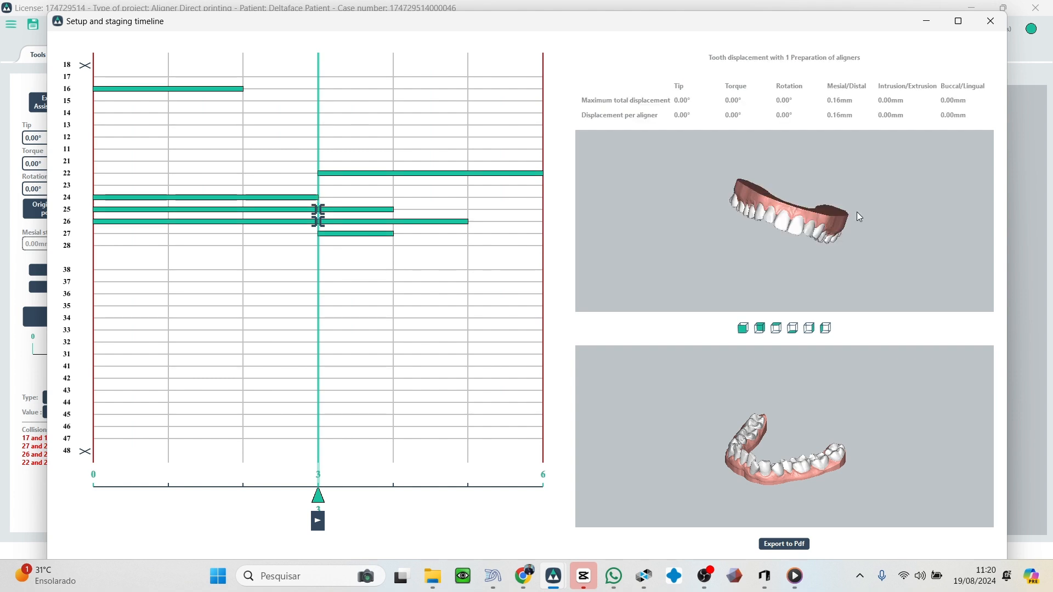
middle_drag(689, 240, 751, 219)
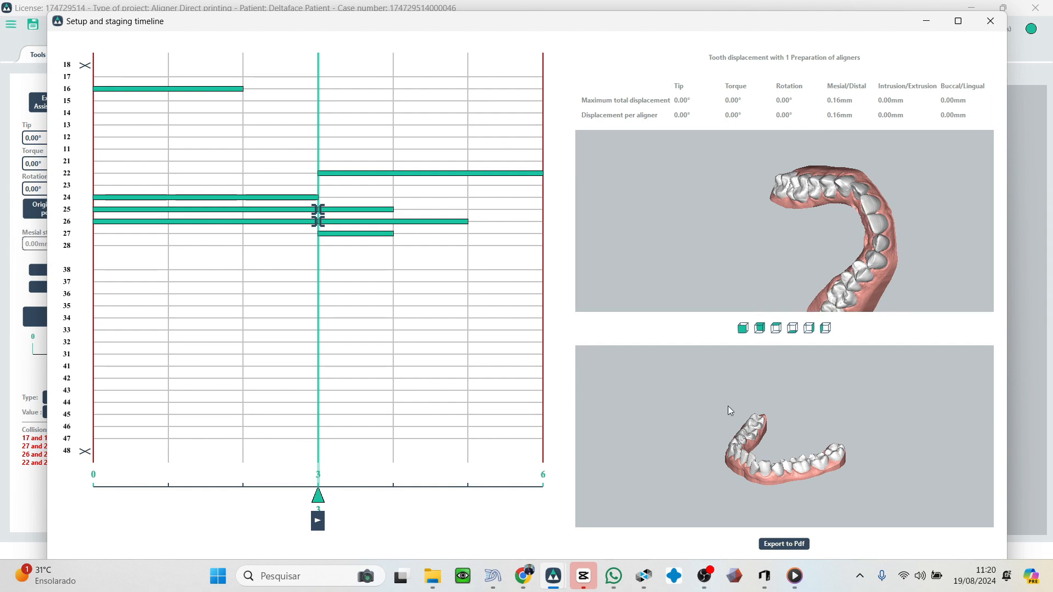
Show both arches from the front in the staging timeline and replay the upper tooth movements up to stage 3.
click(743, 328)
scroll(784, 458, up, 5)
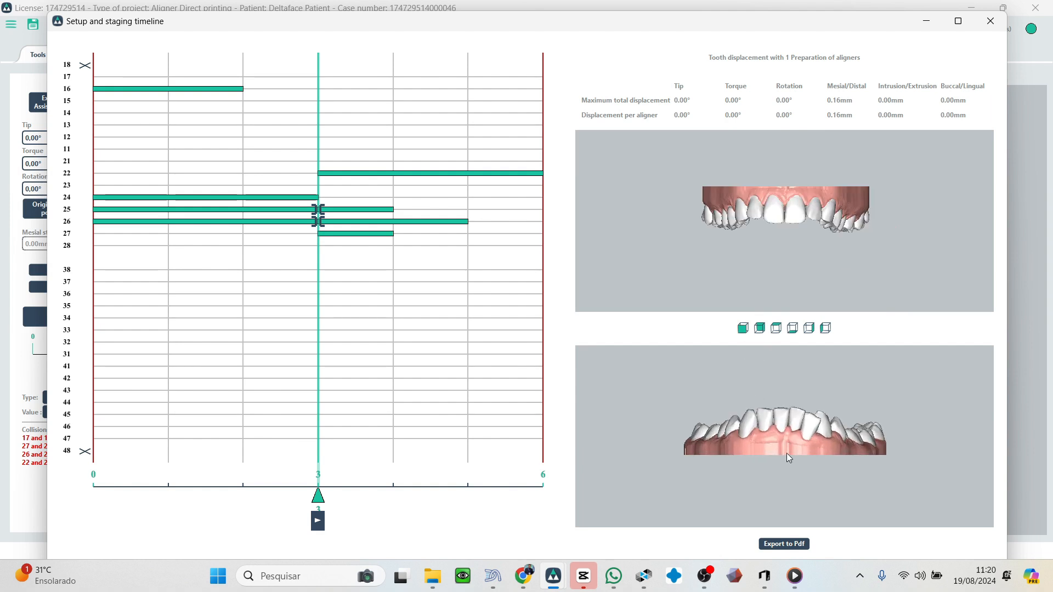
middle_drag(807, 183, 809, 205)
scroll(809, 206, up, 3)
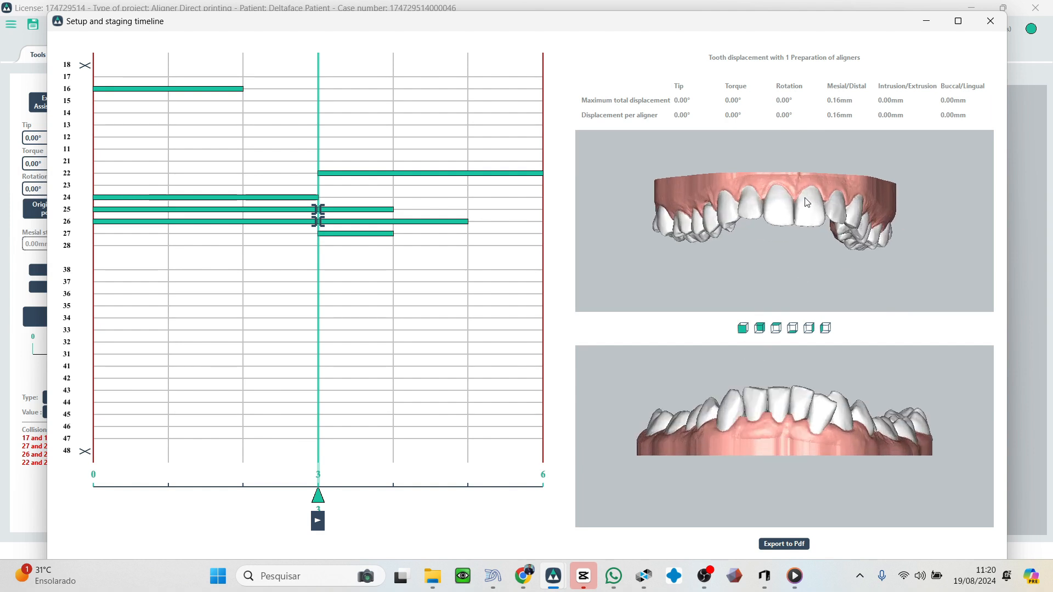
click(195, 460)
drag(152, 496, 320, 496)
middle_drag(789, 269, 813, 229)
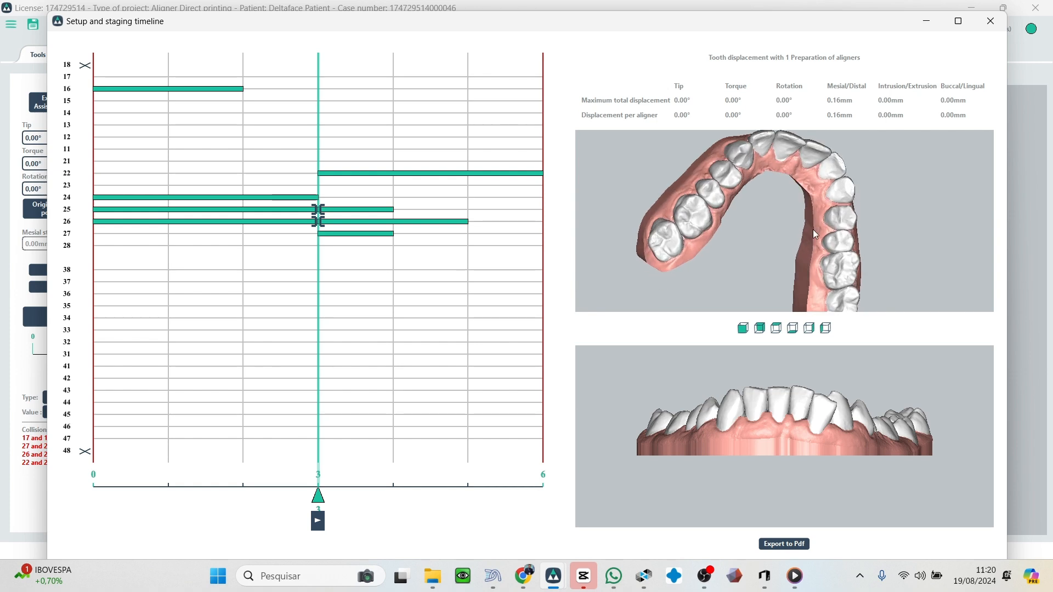
drag(313, 491, 219, 500)
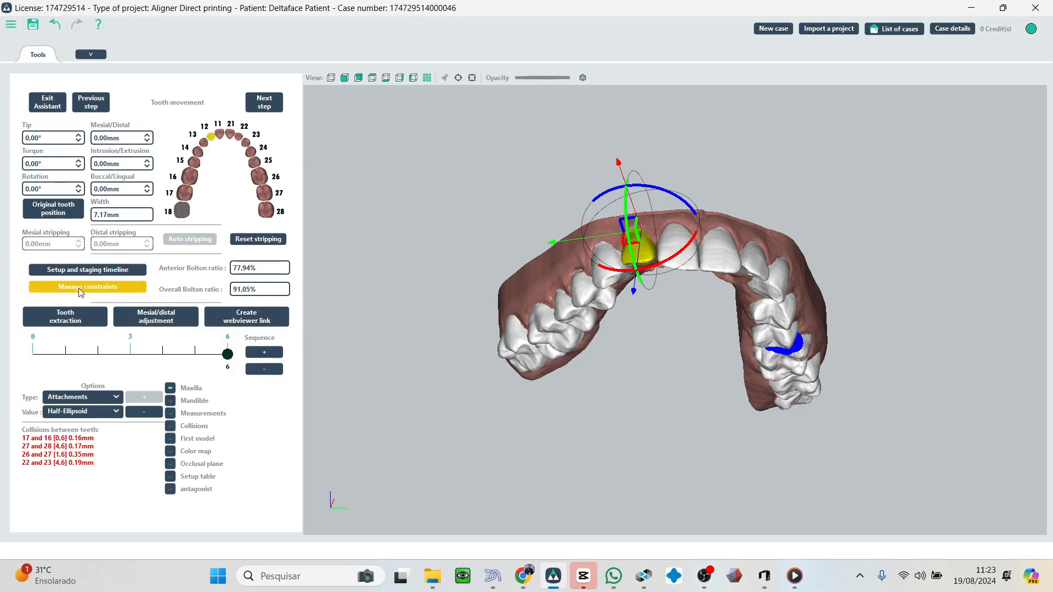
Open the movement constraints and review the displacement limits and the option to load a table file.
click(105, 287)
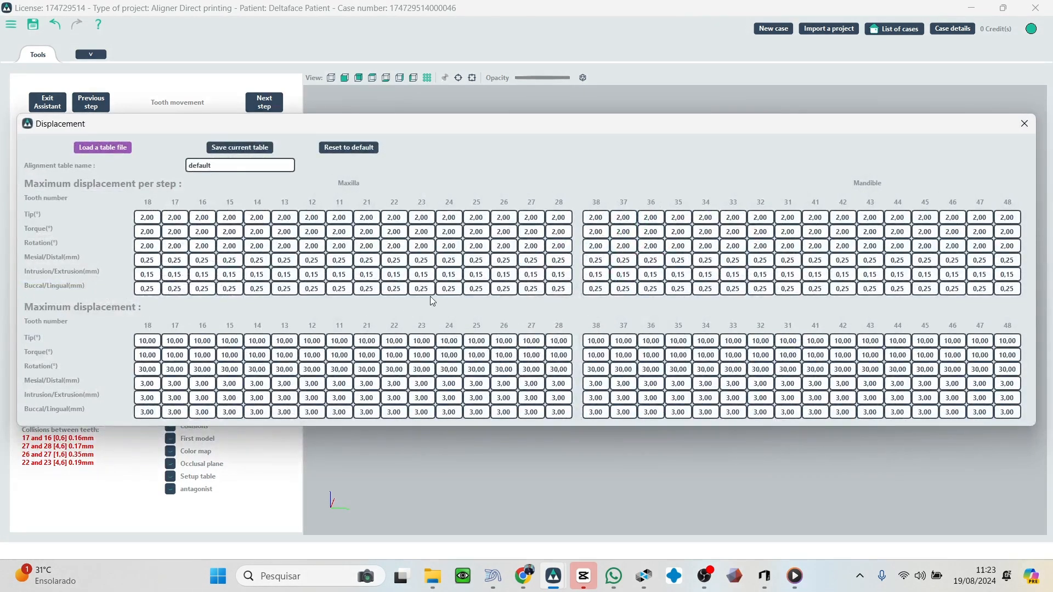
click(115, 152)
click(84, 143)
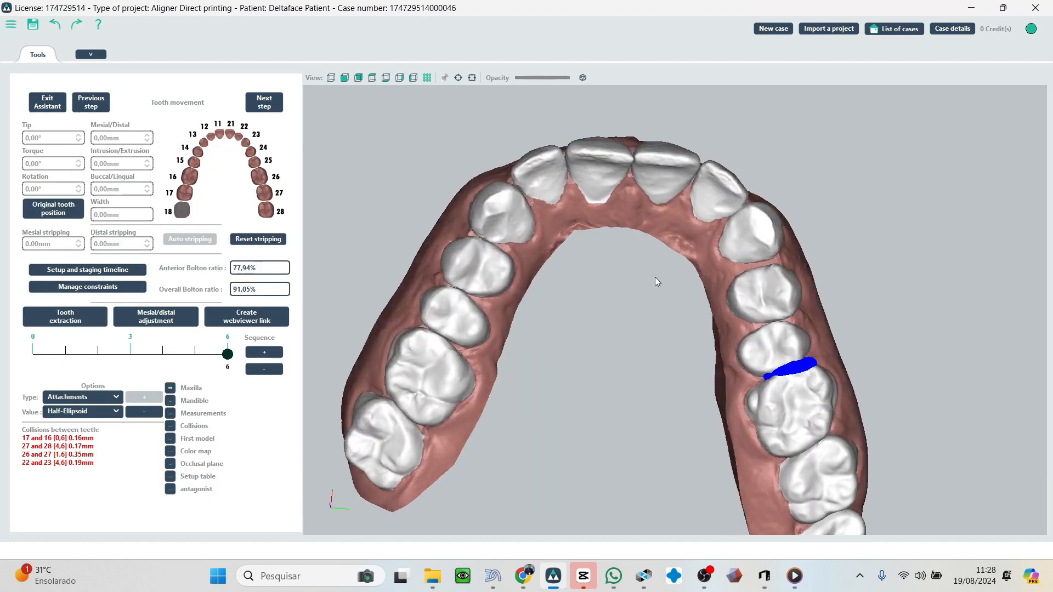
Select incisor 22 and replay its planned movement across the stages from the occlusal side.
middle_drag(630, 265, 625, 265)
click(702, 189)
middle_drag(615, 348, 631, 324)
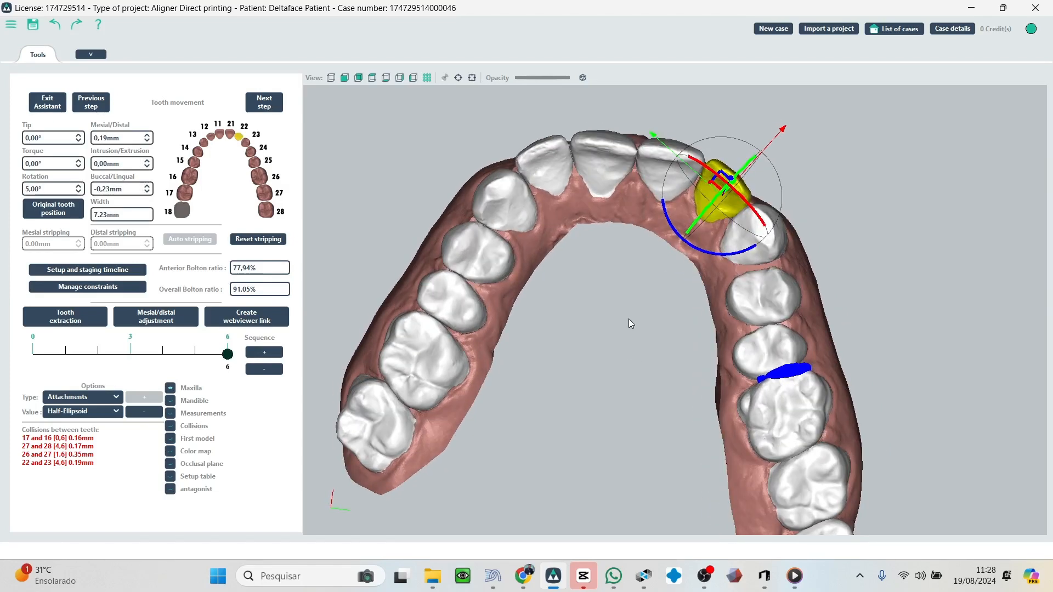
click(228, 353)
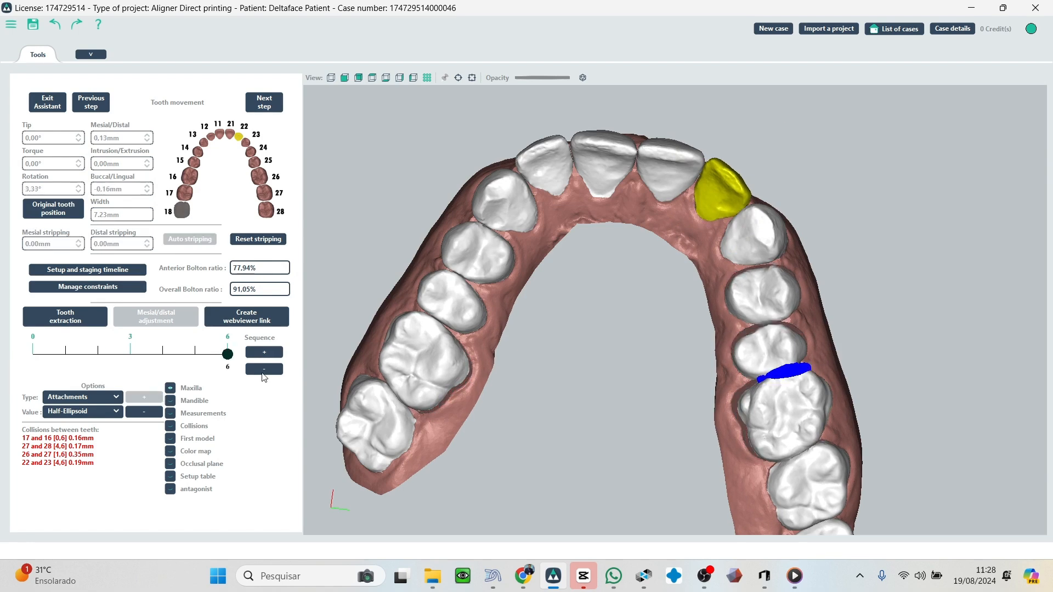
mouse_move(262, 373)
mouse_down()
mouse_move(285, 376)
mouse_move(5, 356)
mouse_move(250, 359)
mouse_up()
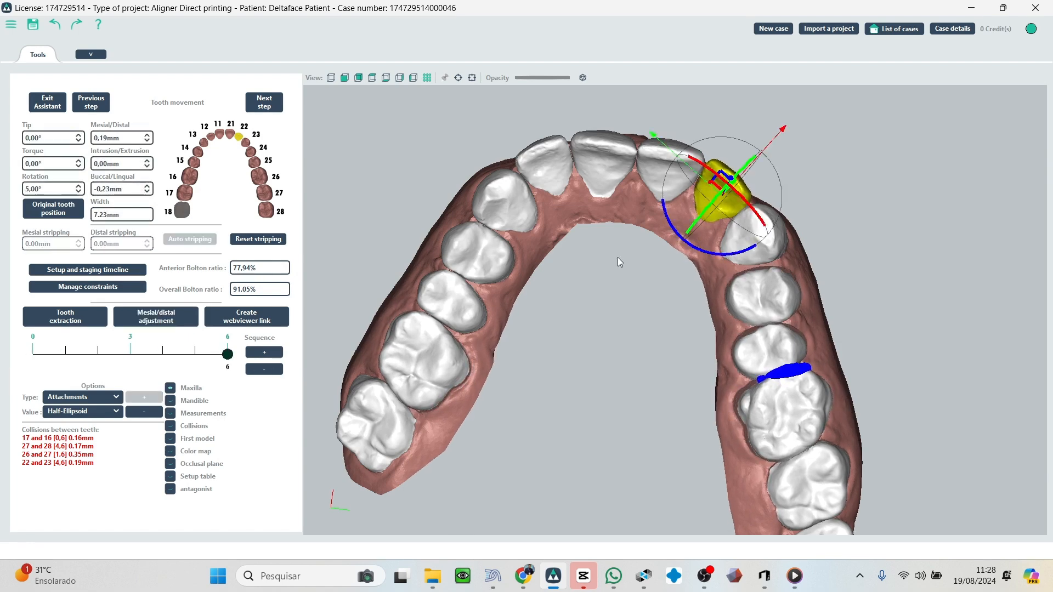
middle_drag(662, 82, 583, 222)
drag(229, 356, 260, 359)
middle_drag(568, 328, 656, 268)
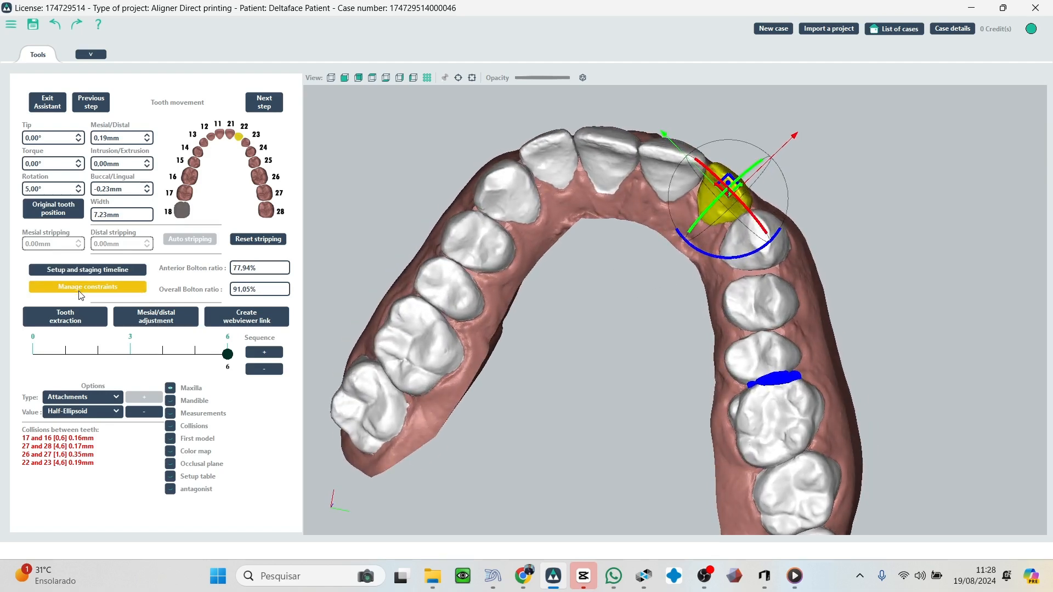
Set incisor 22's maximum rotation per step to 0.25° in the constraints table and run through the recalculated stages.
click(96, 286)
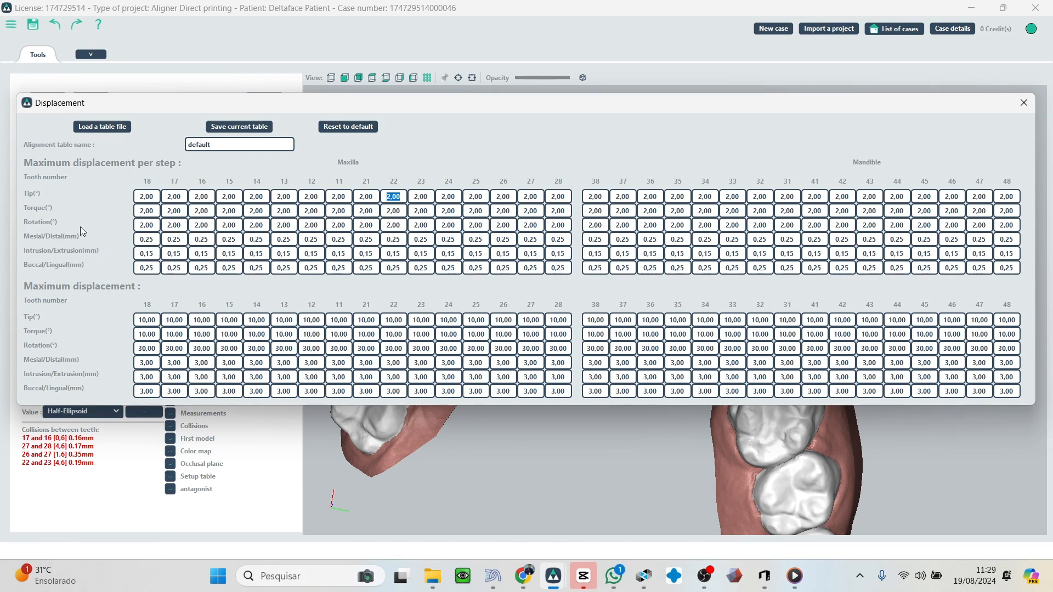
click(388, 225)
drag(398, 225, 371, 223)
text(5)
drag(382, 116, 725, 82)
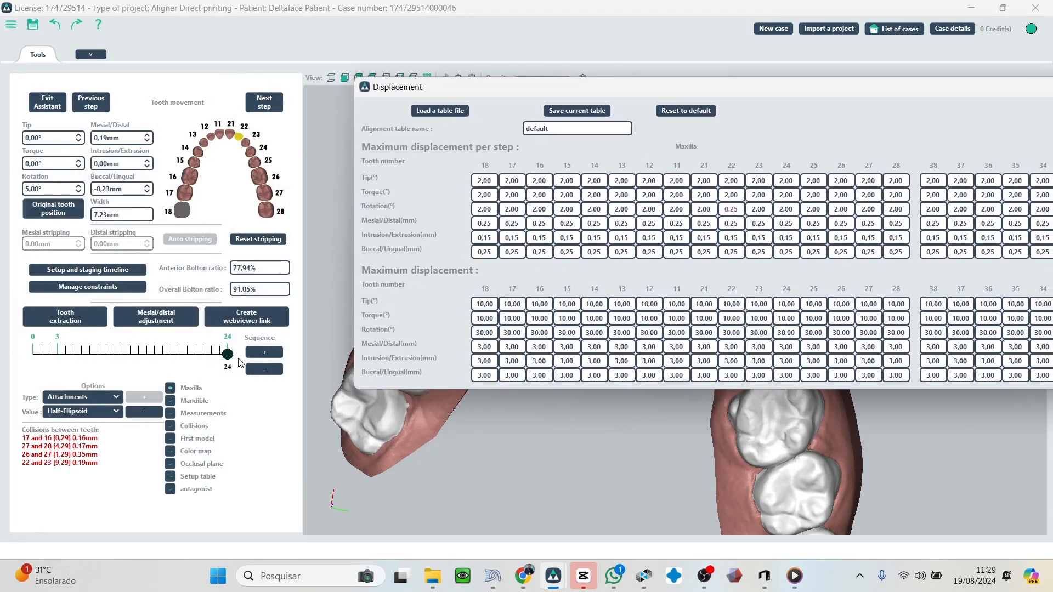
click(229, 356)
drag(229, 357, 246, 332)
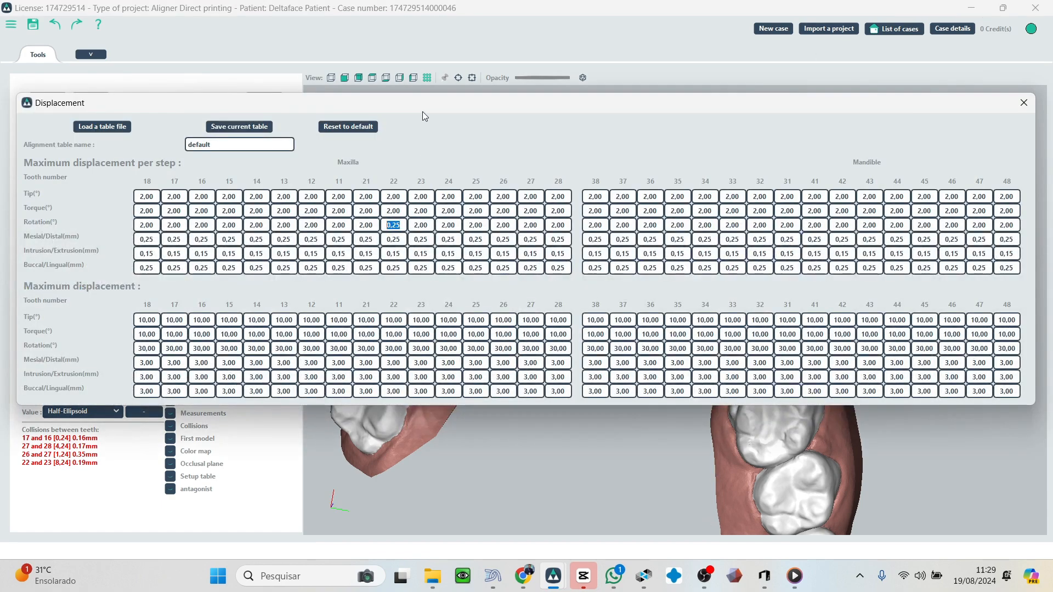
Try another maximum rotation per step for incisor 22, then set it back to 2.00°.
drag(422, 116, 657, 61)
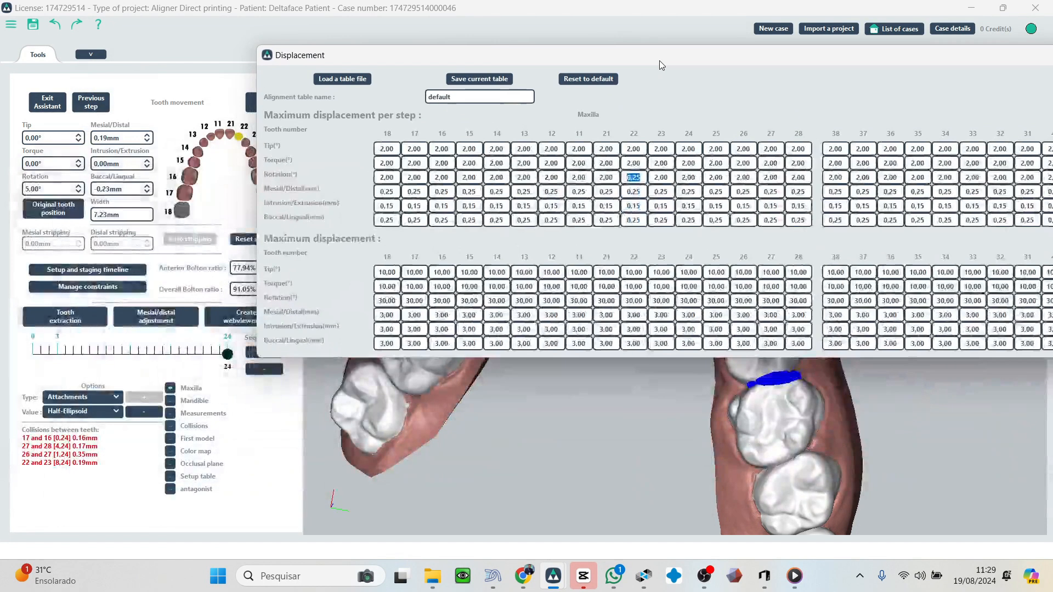
text(0,)
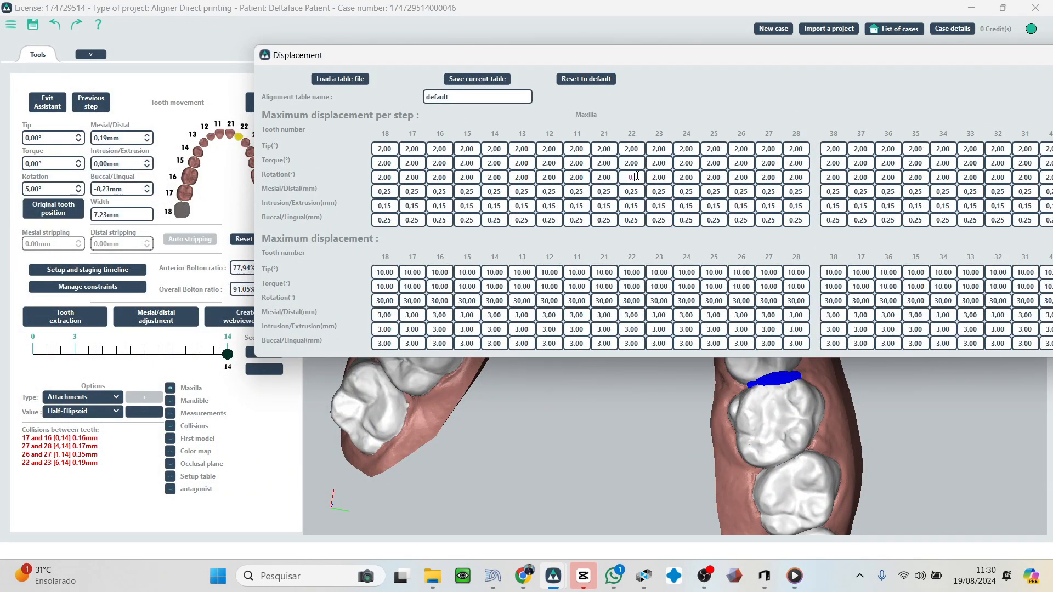
text(5075)
key(BackSpace)
key(BackSpace)
key(BackSpace)
click(667, 176)
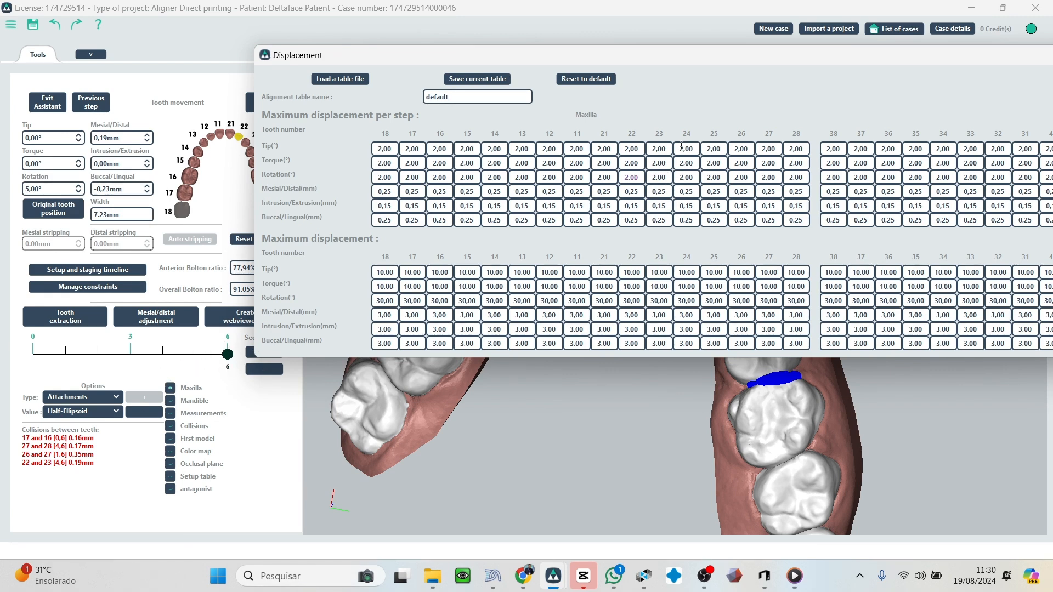
Lower incisor 22's maximum rotation per step and play the movement through the recalculated stages.
key(Down)
key(Left)
key(Left)
key(Left)
key(Right)
key(BackSpace)
key(BackSpace)
mouse_move(228, 354)
mouse_down()
mouse_move(55, 354)
mouse_move(235, 360)
mouse_up()
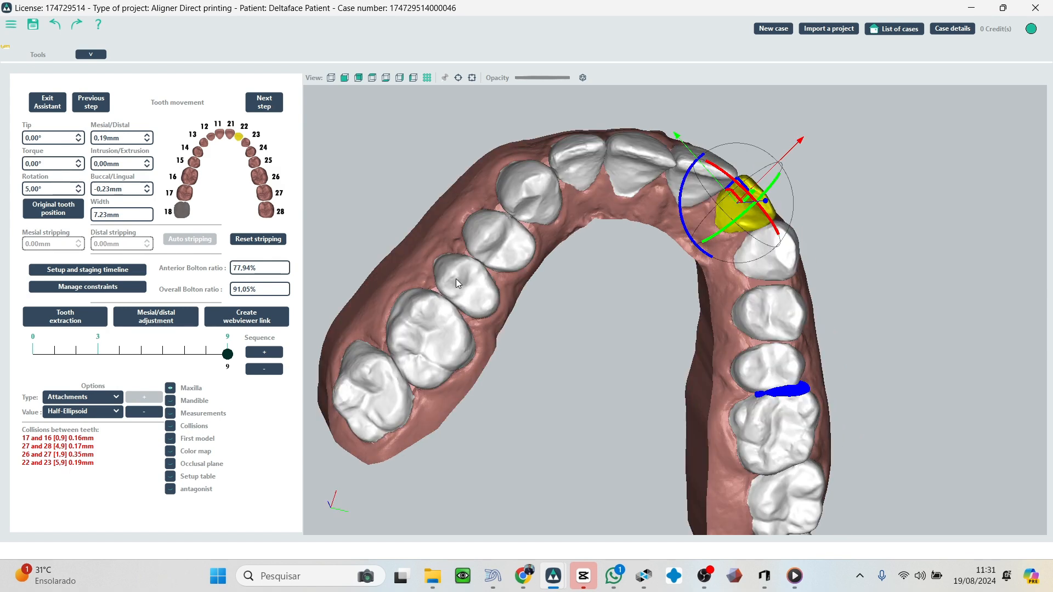
Extract premolar 15 for the entire treatment and check the empty space at the final stage.
click(456, 278)
middle_drag(457, 278, 449, 169)
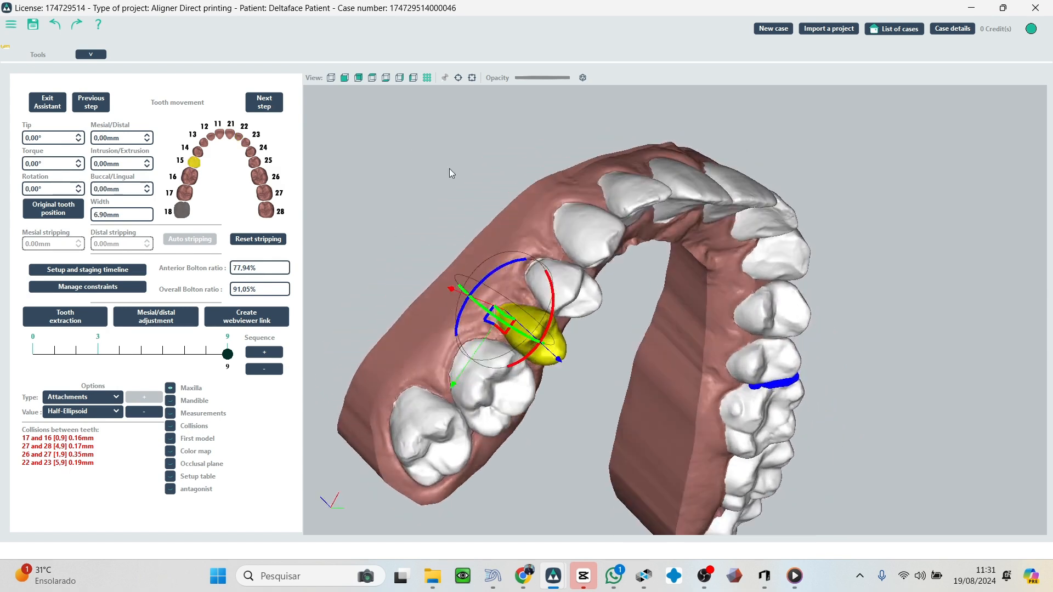
click(93, 317)
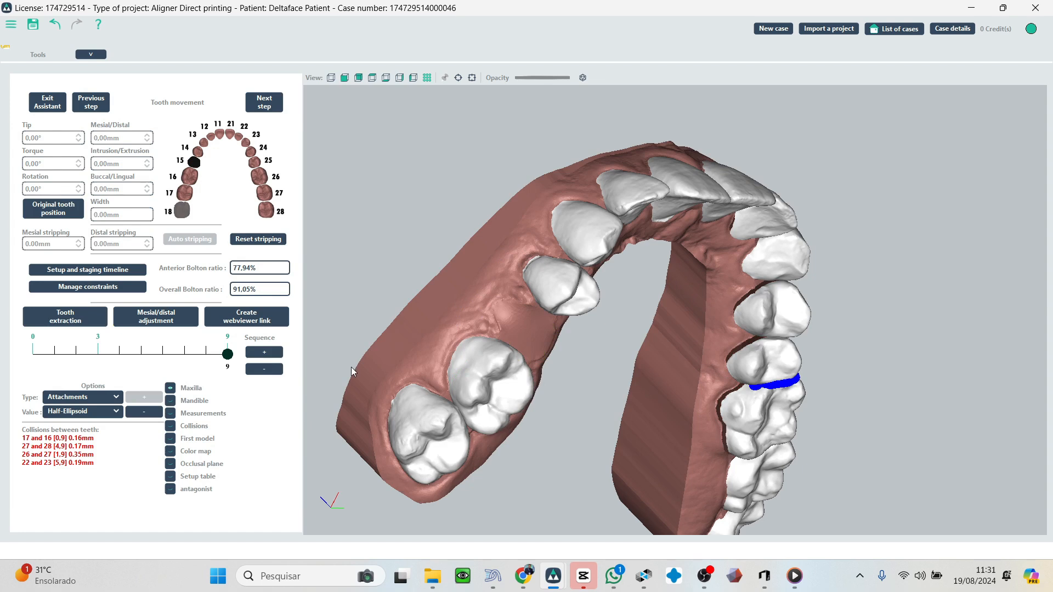
mouse_move(602, 254)
middle_down()
mouse_move(630, 267)
mouse_move(595, 262)
middle_up()
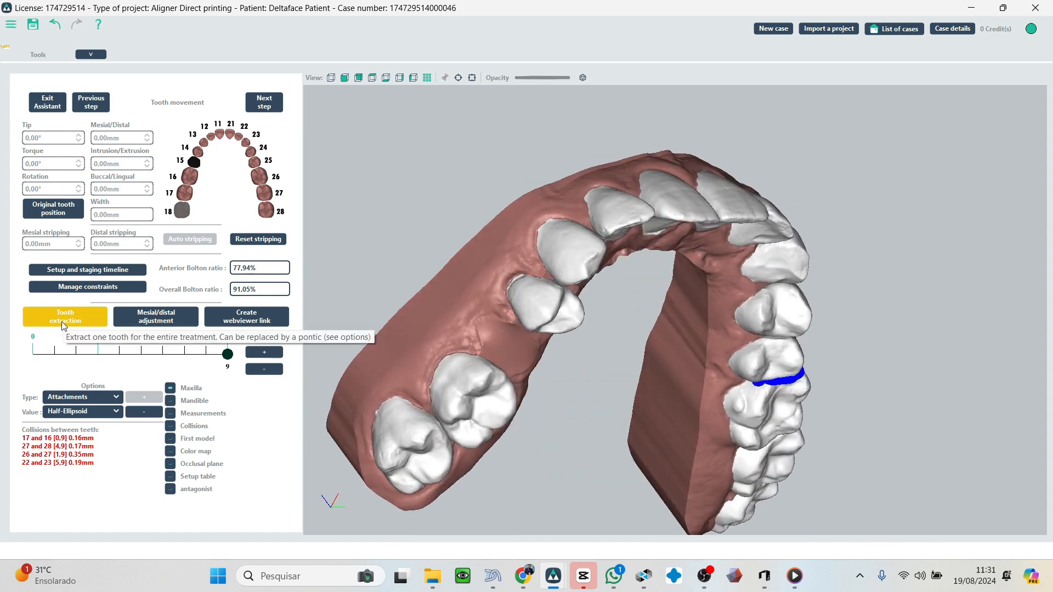
click(227, 356)
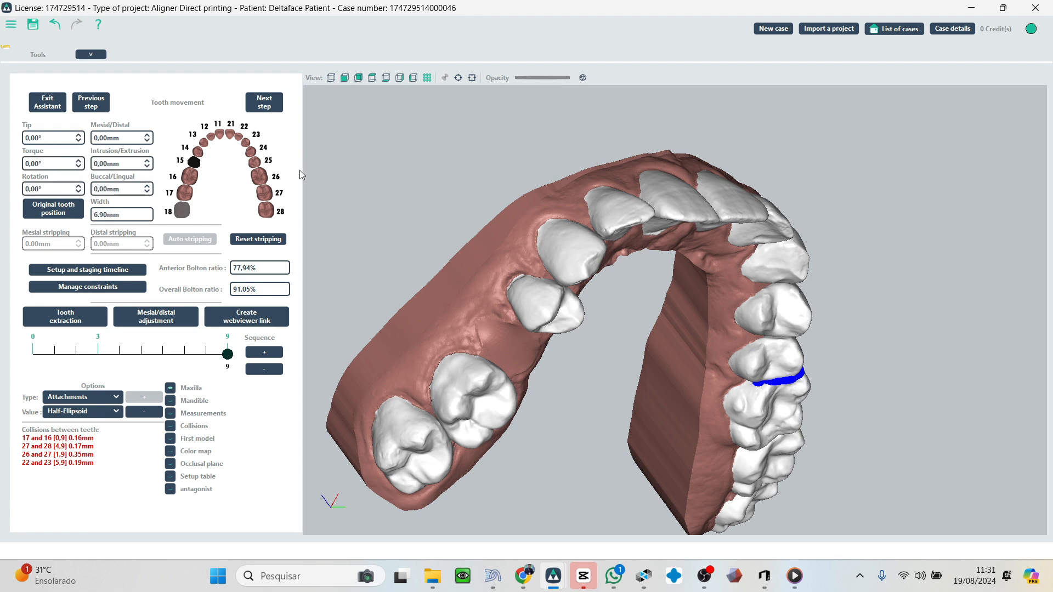
Add a pontic with tooth shape 15 and place it in the gap left by the extracted premolar.
click(113, 397)
click(66, 436)
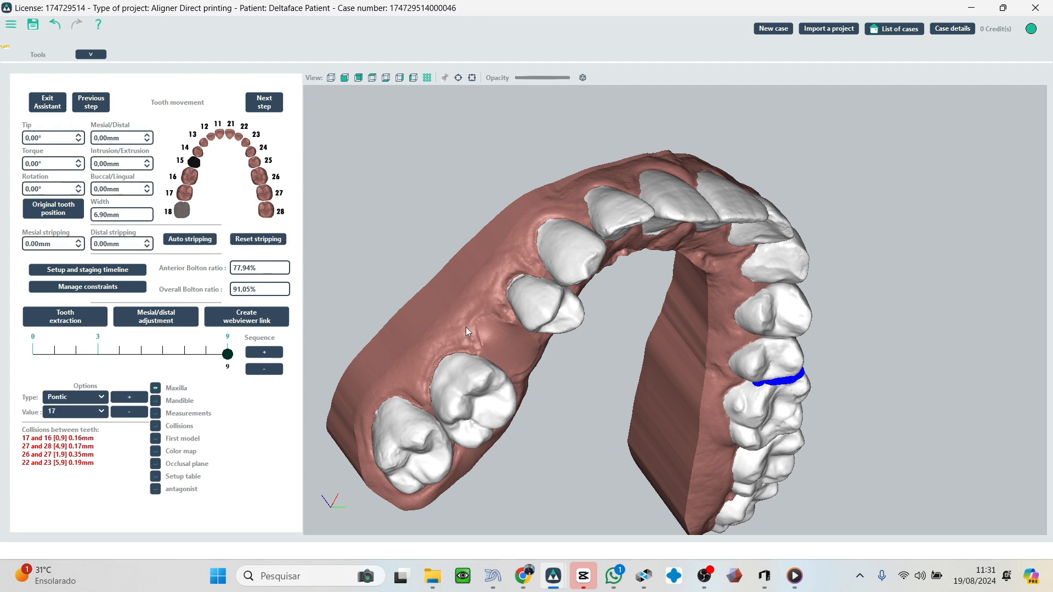
click(511, 344)
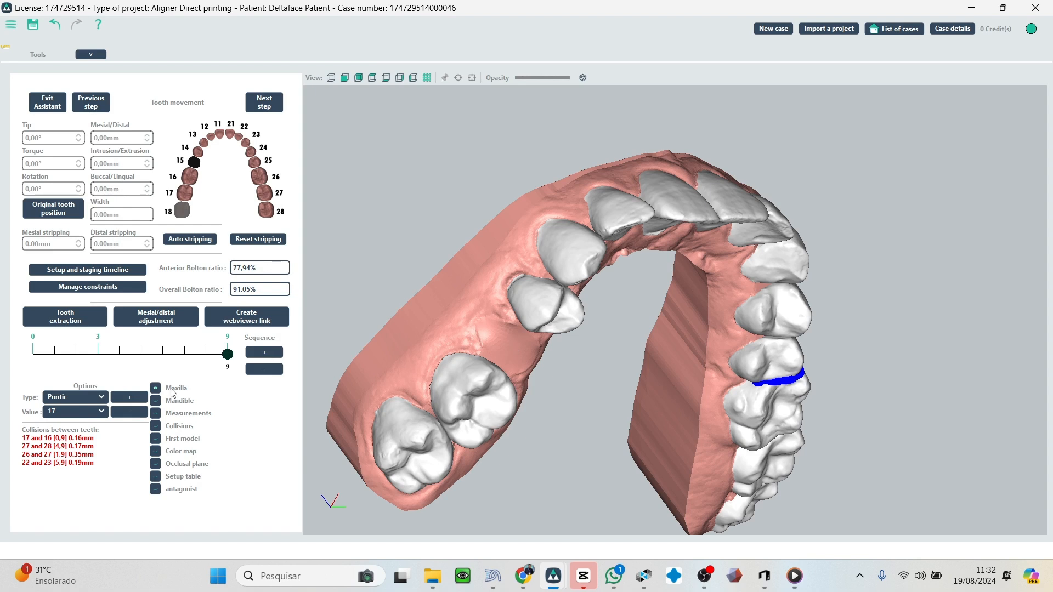
click(88, 412)
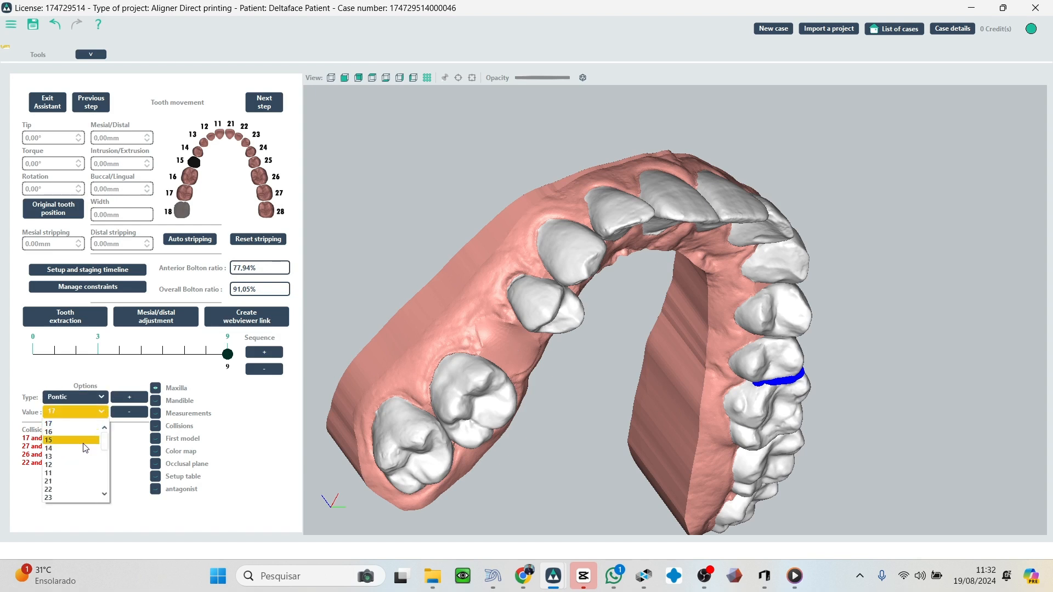
click(82, 440)
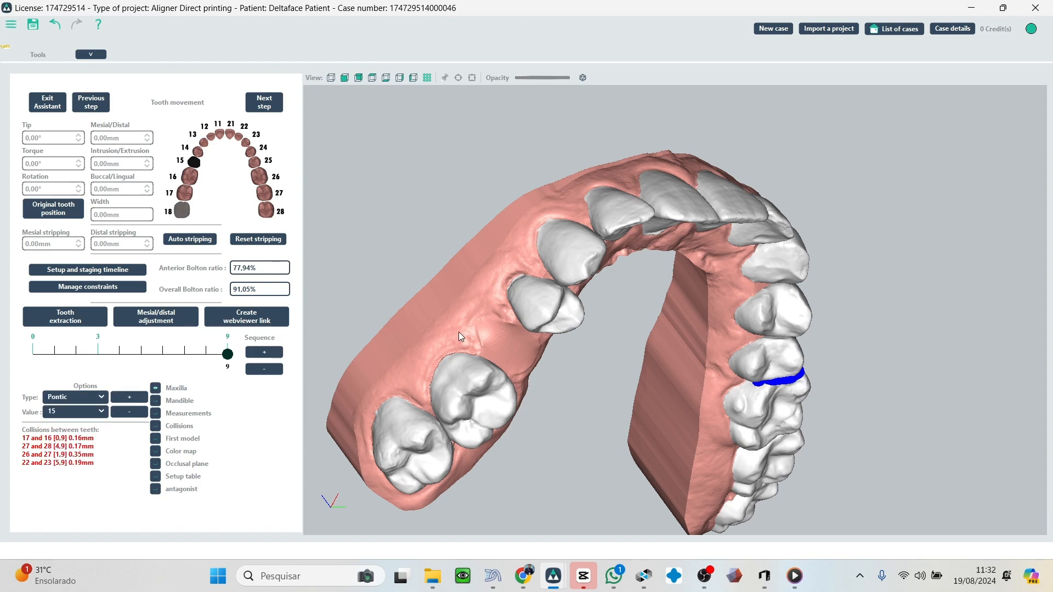
click(130, 397)
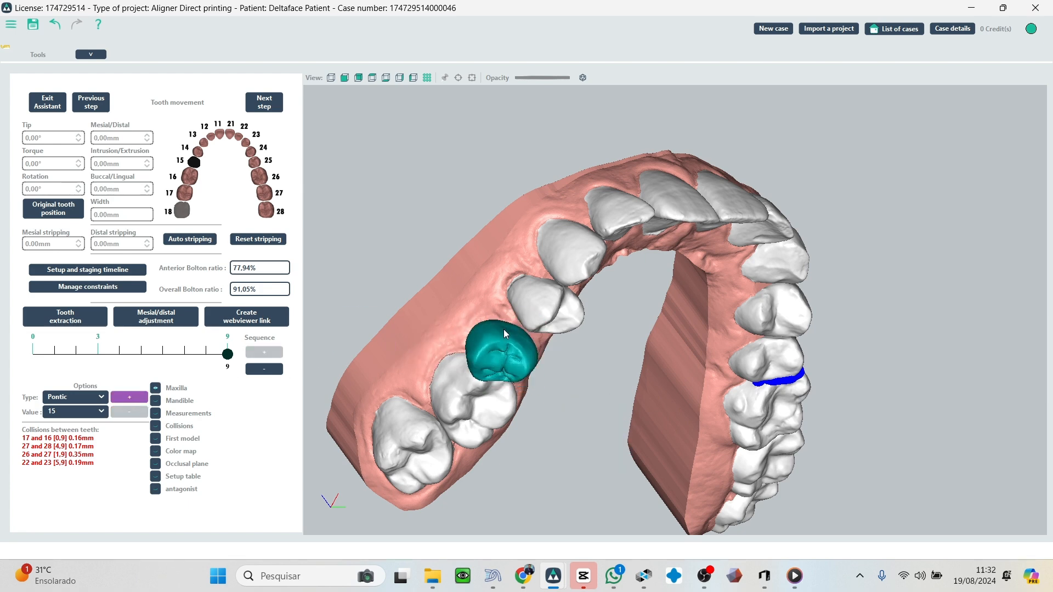
click(508, 332)
scroll(508, 330, down, 1)
scroll(509, 327, up, 4)
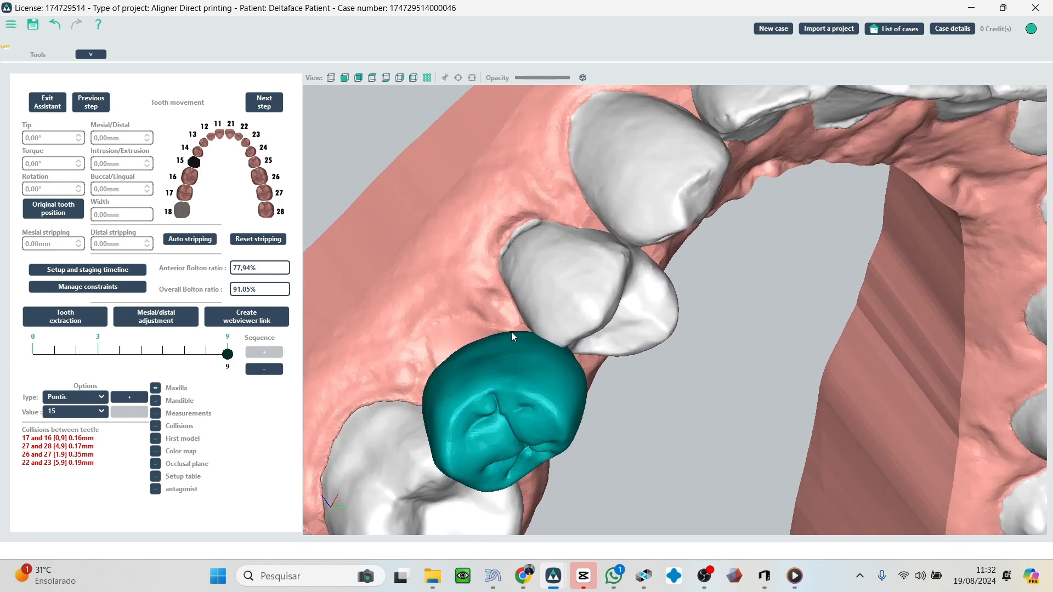
Fit and rotate the pontic between teeth 14 and 16, about 7 mm high and 9 mm wide, and check it from the side.
scroll(511, 331, down, 6)
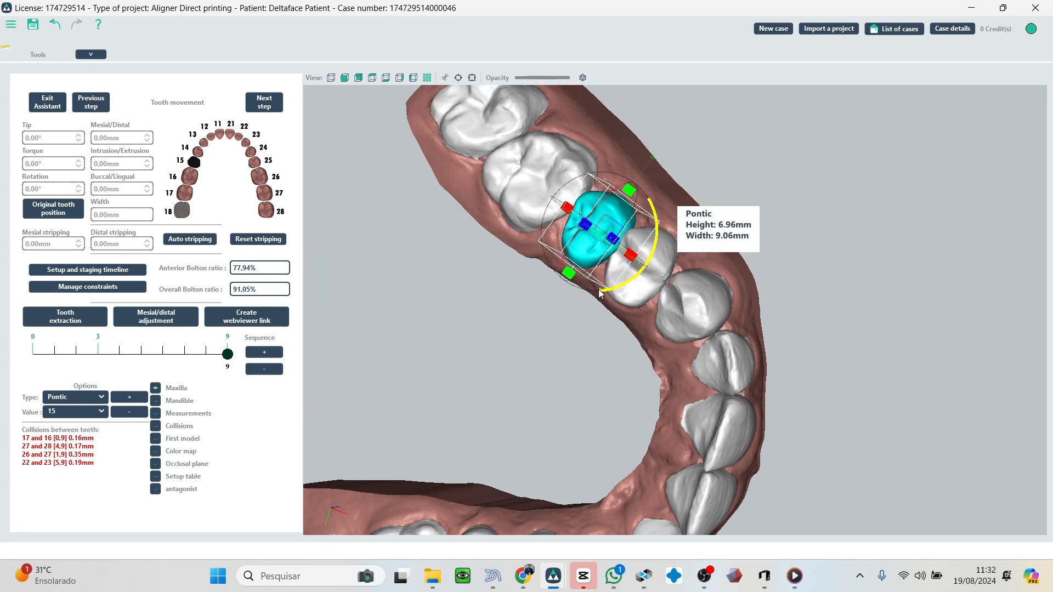
drag(621, 291, 592, 298)
click(614, 360)
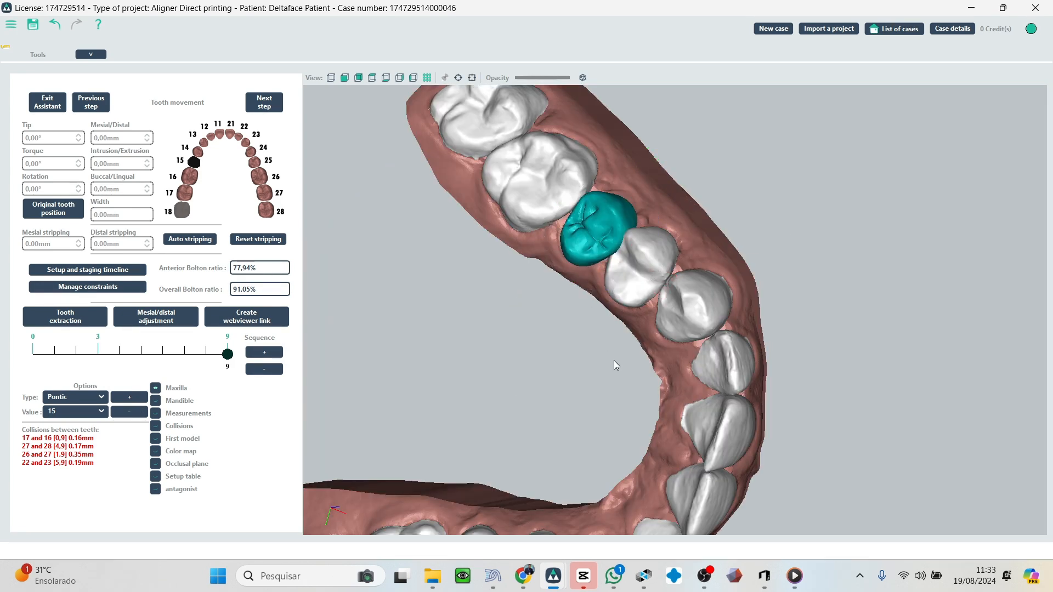
middle_drag(613, 360, 732, 466)
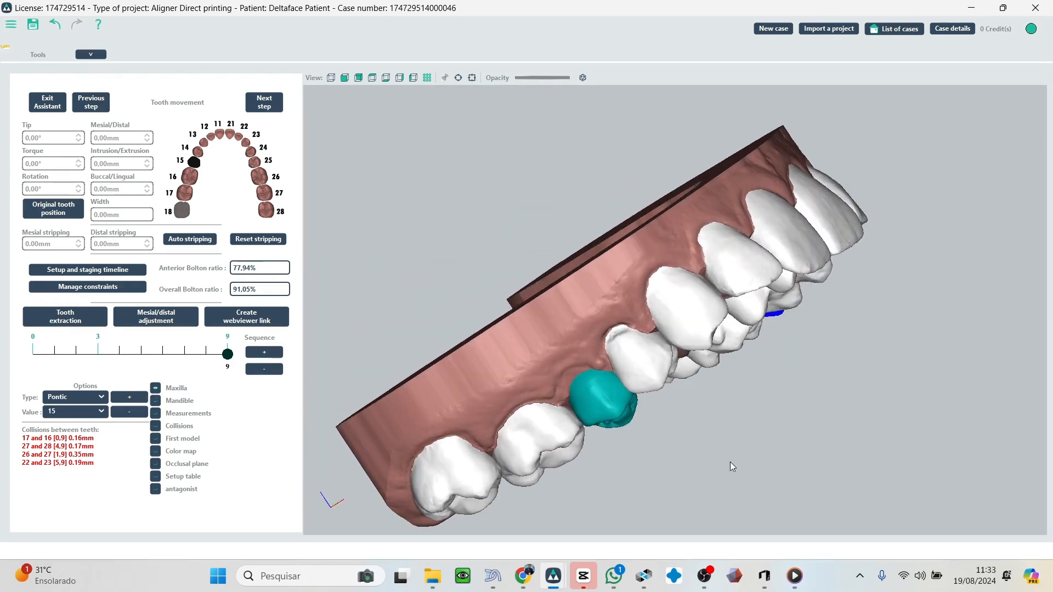
middle_drag(506, 303, 545, 235)
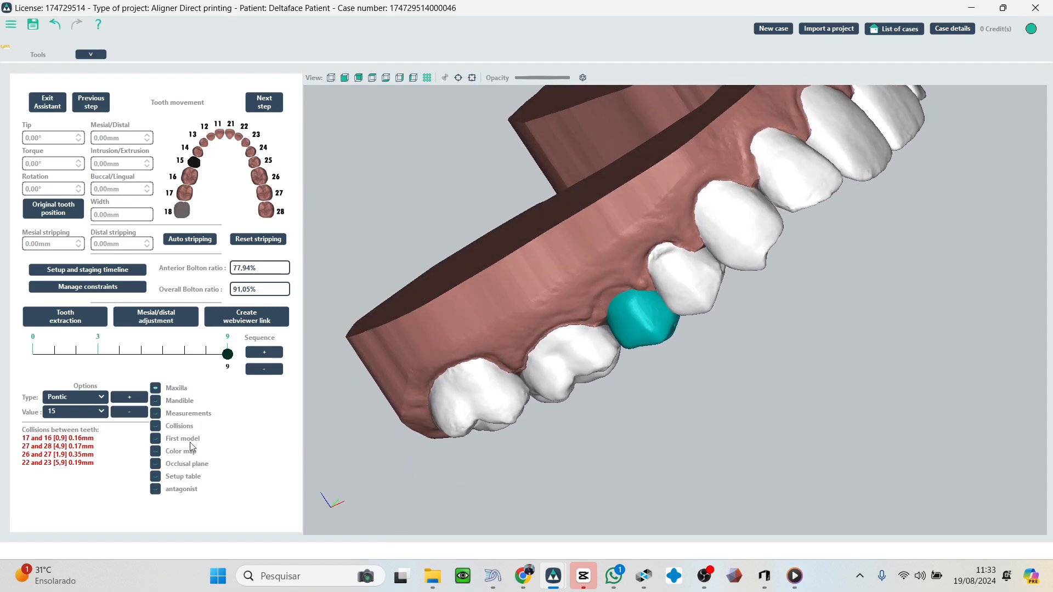
Add a half-ellipsoid attachment to tooth 16 from stage 3 and adjust its size on the buccal surface.
click(87, 400)
click(90, 406)
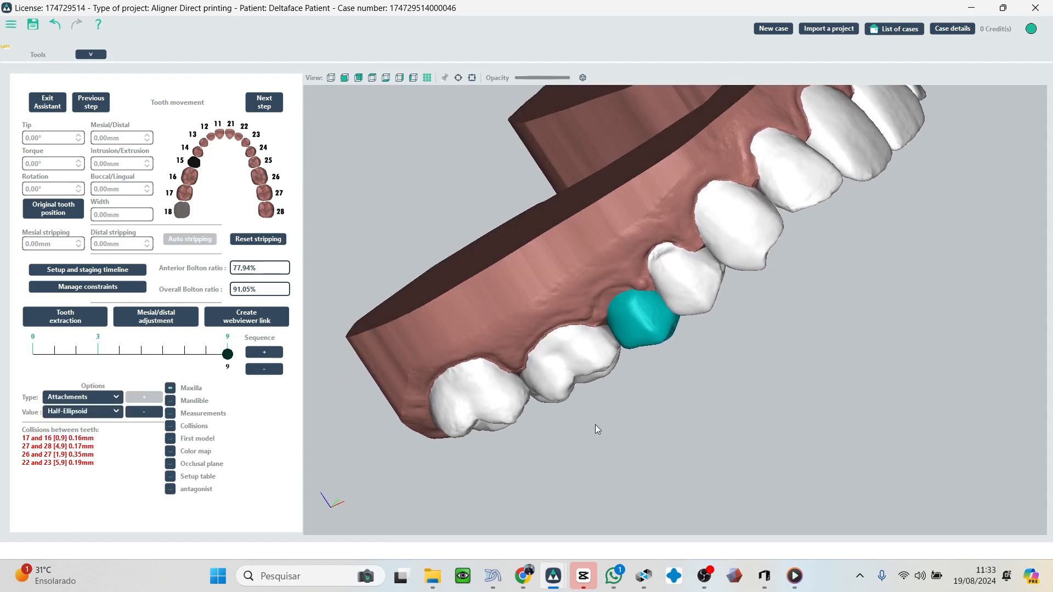
middle_drag(596, 429, 655, 383)
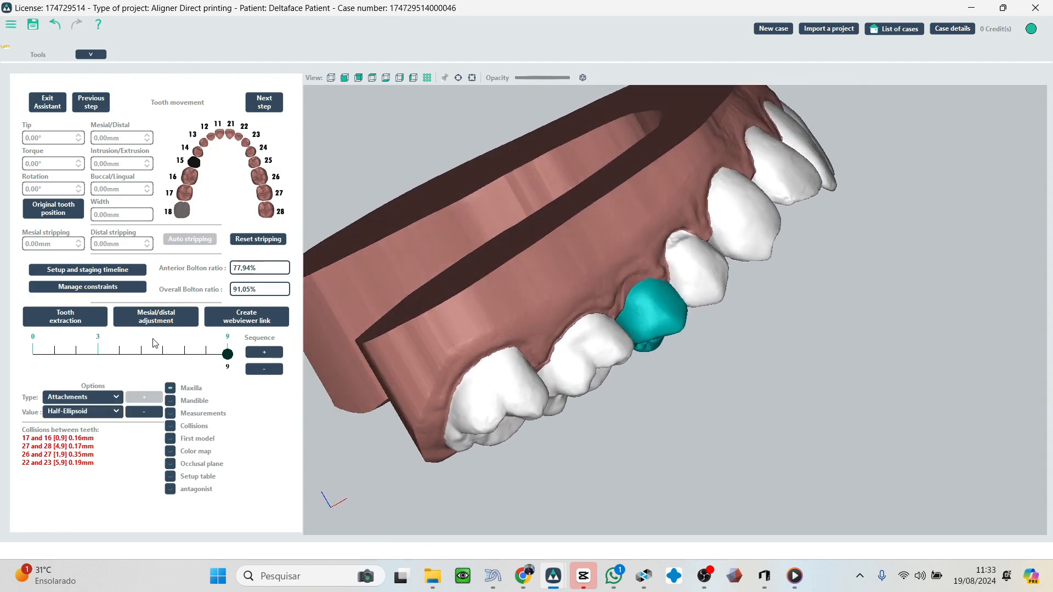
click(83, 412)
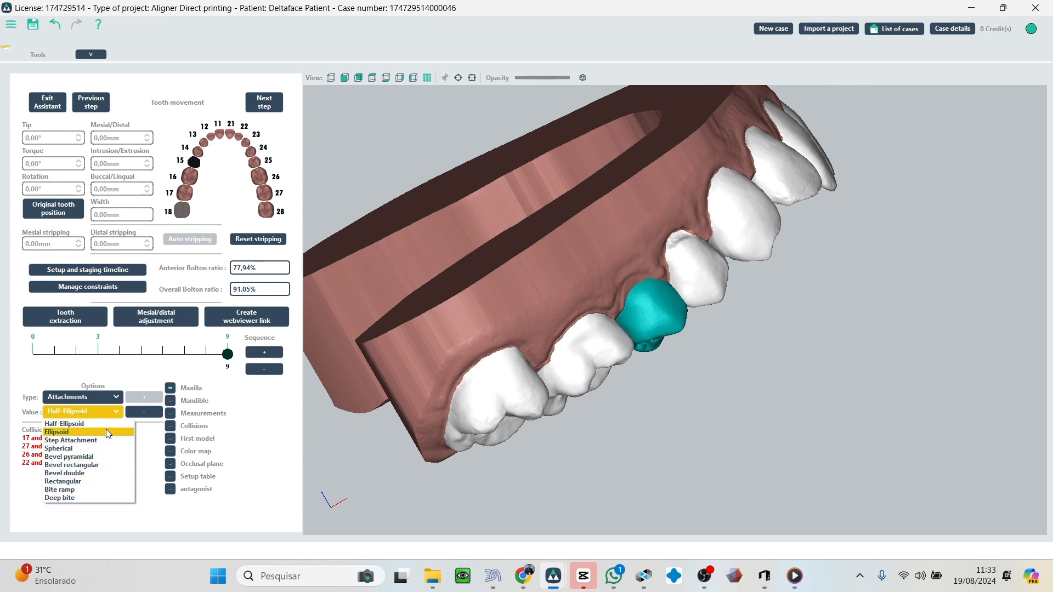
click(87, 425)
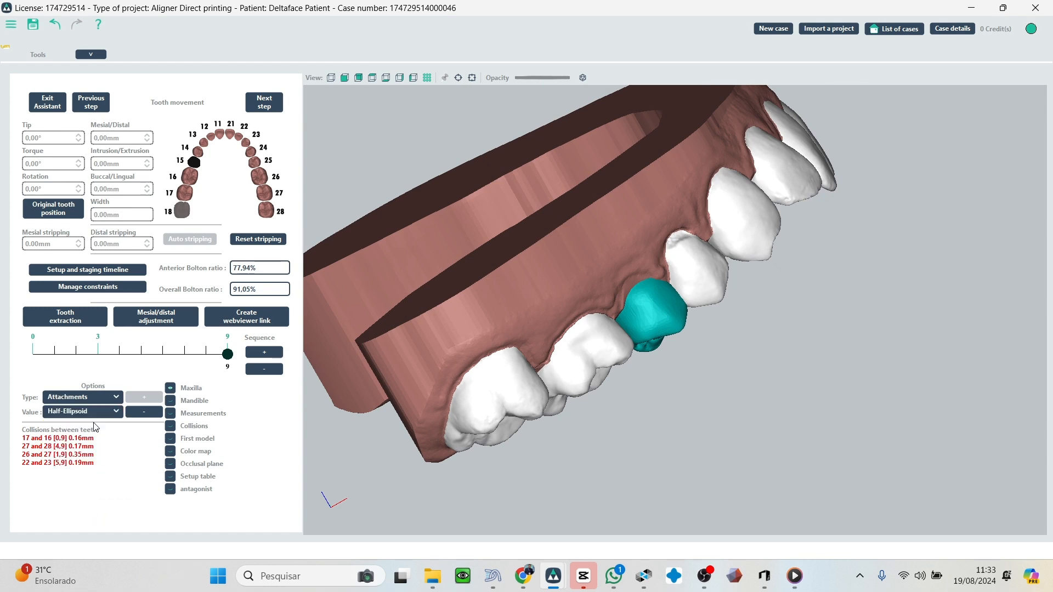
click(76, 353)
drag(77, 354, 101, 369)
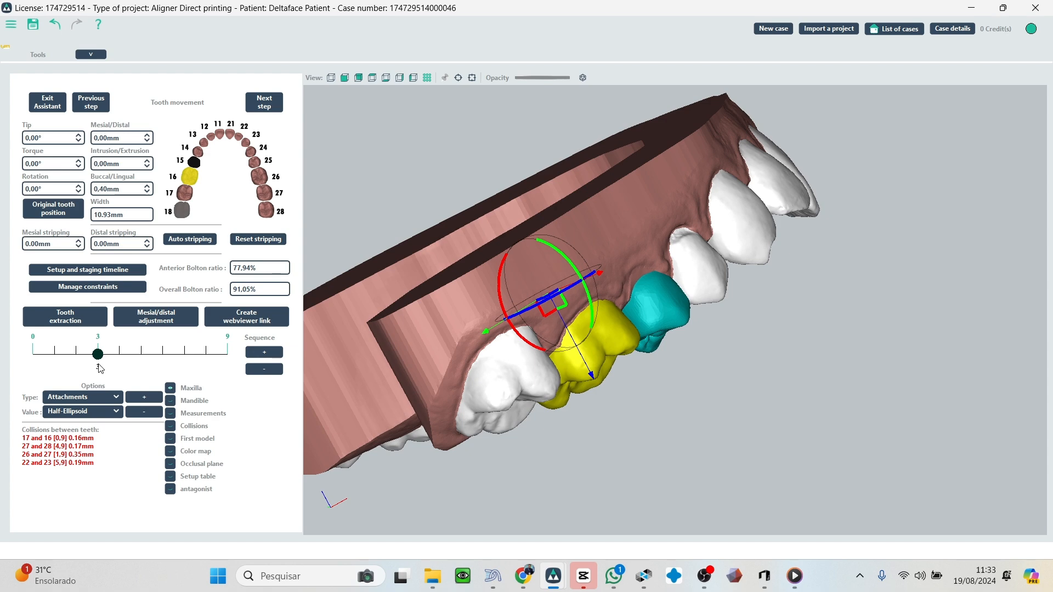
click(159, 401)
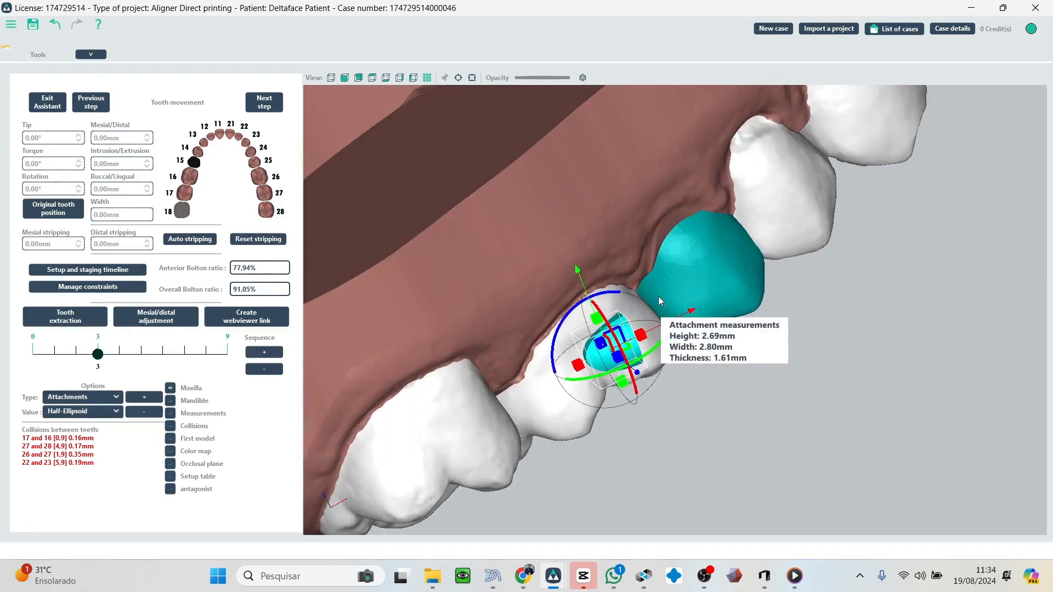
drag(641, 333, 618, 321)
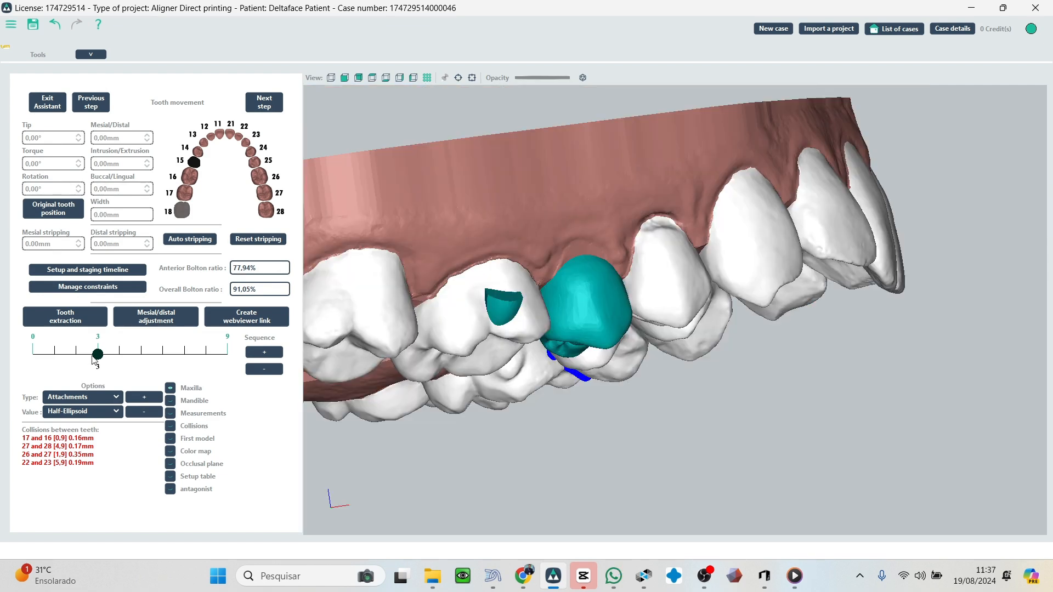
Return the timeline to stage 0 and place a half-ellipsoid attachment on the buccal surface of tooth 26.
drag(97, 354, 30, 355)
right_drag(570, 295, 699, 338)
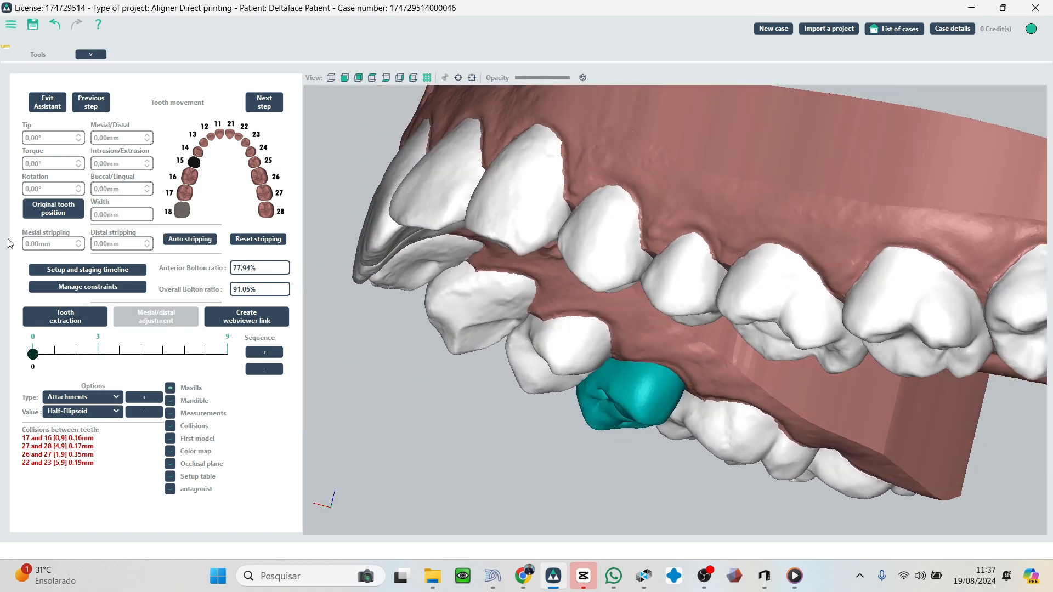
mouse_move(33, 355)
mouse_down()
mouse_move(98, 355)
mouse_move(31, 357)
mouse_up()
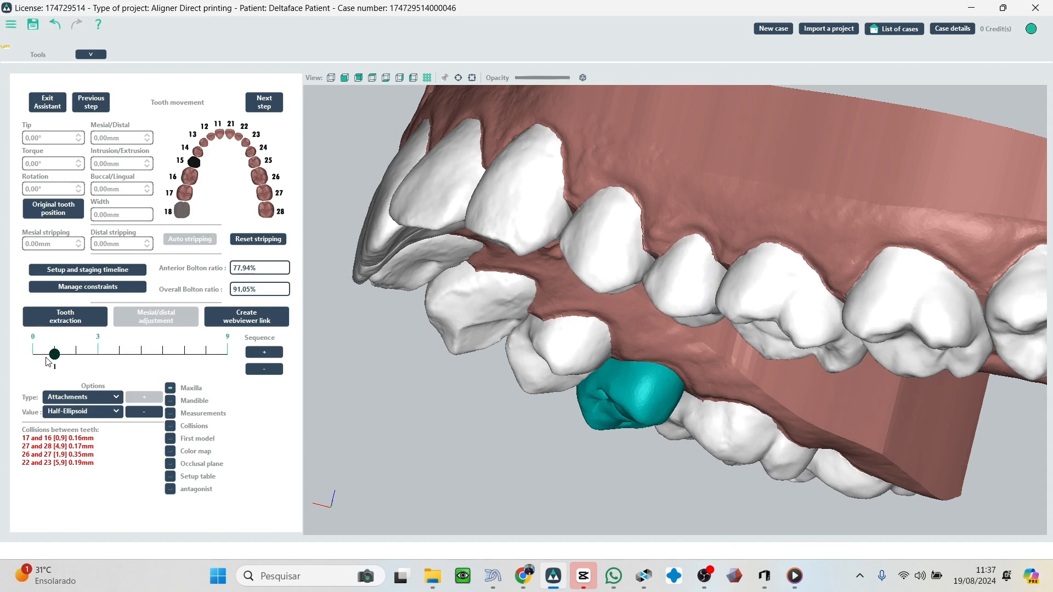
click(779, 226)
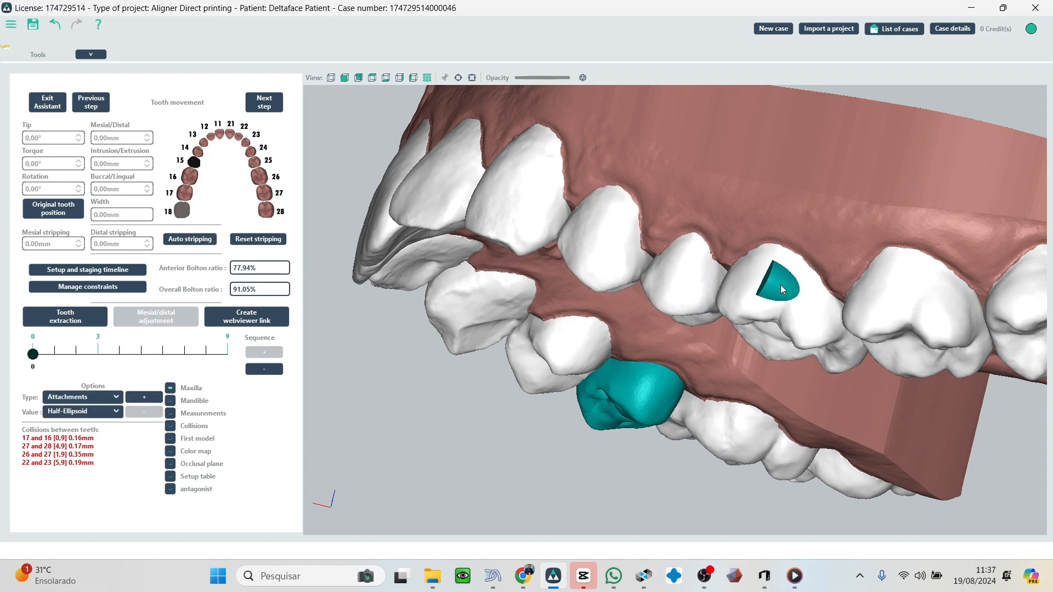
Rotate and seat the attachment on tooth 26, leaving it about 1.05 mm thick.
scroll(751, 297, down, 3)
scroll(681, 285, up, 4)
click(700, 355)
drag(657, 376, 668, 301)
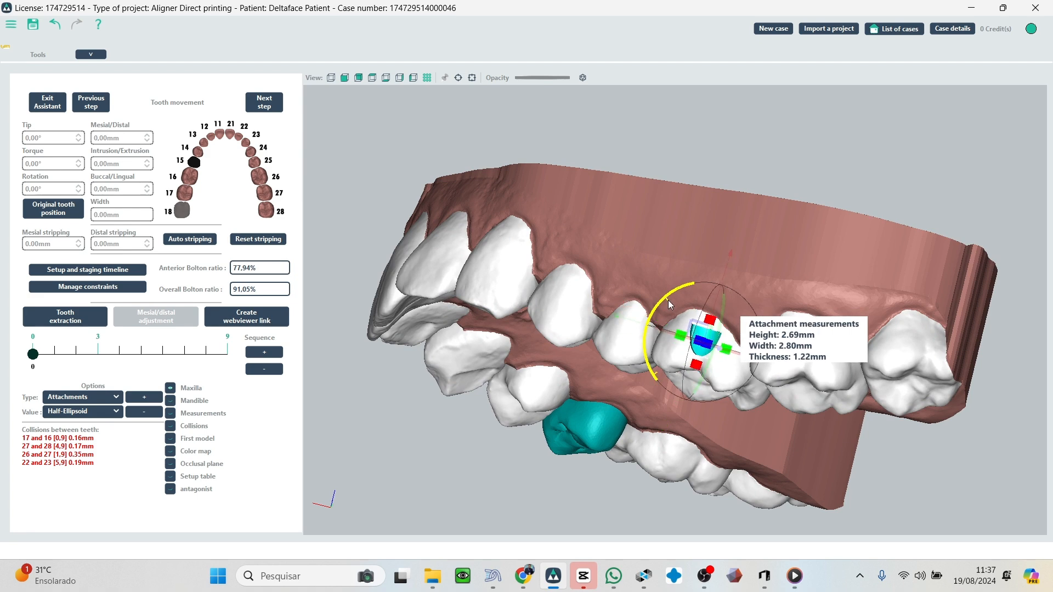
middle_drag(613, 276, 482, 340)
drag(446, 390, 451, 388)
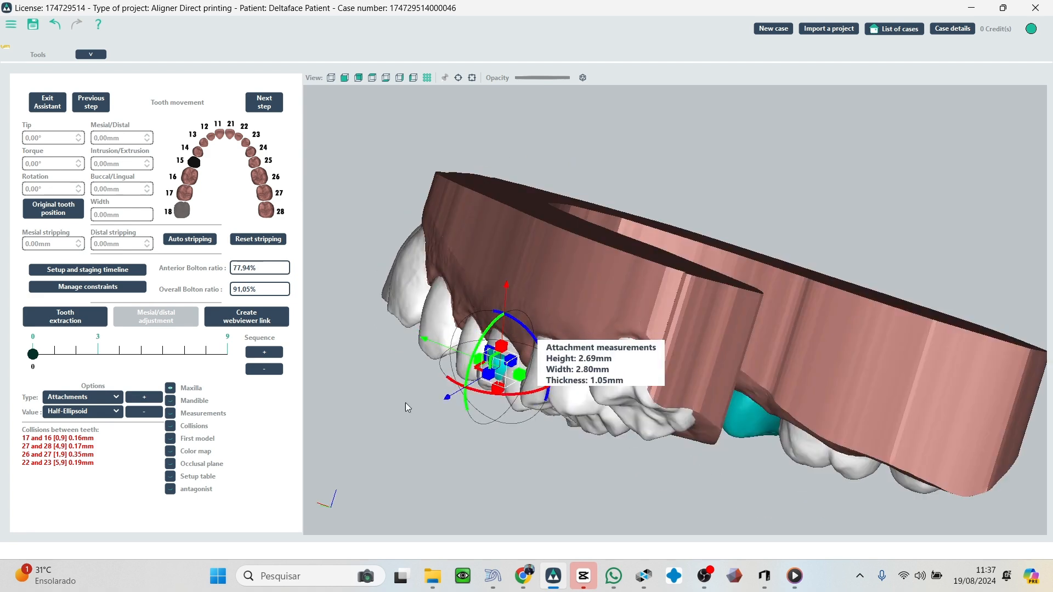
middle_drag(407, 404, 329, 417)
Add a bite ramp attachment to the palatal surface of tooth 11.
click(82, 411)
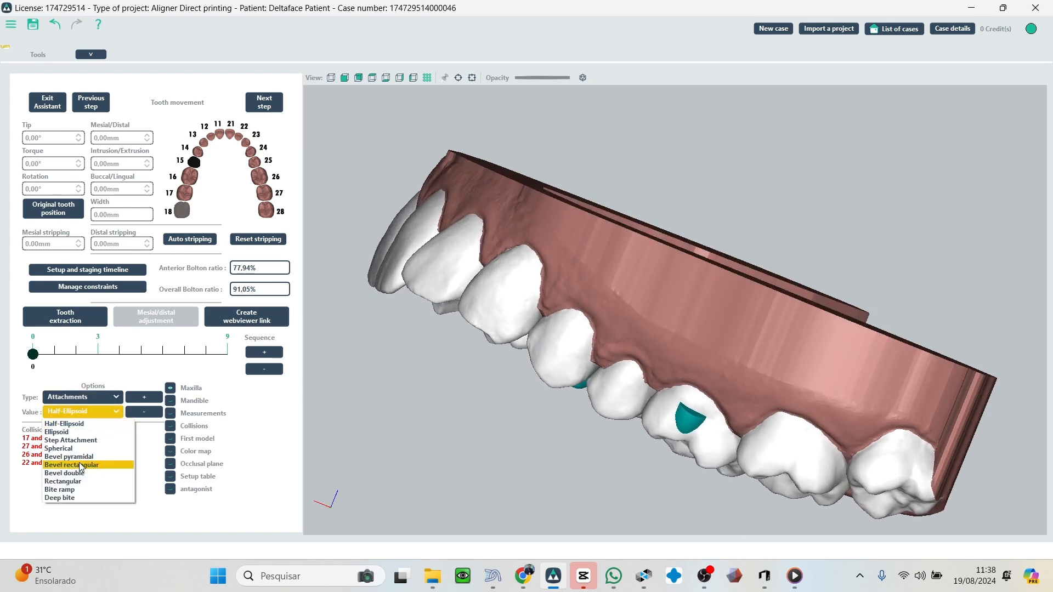
click(71, 492)
click(465, 170)
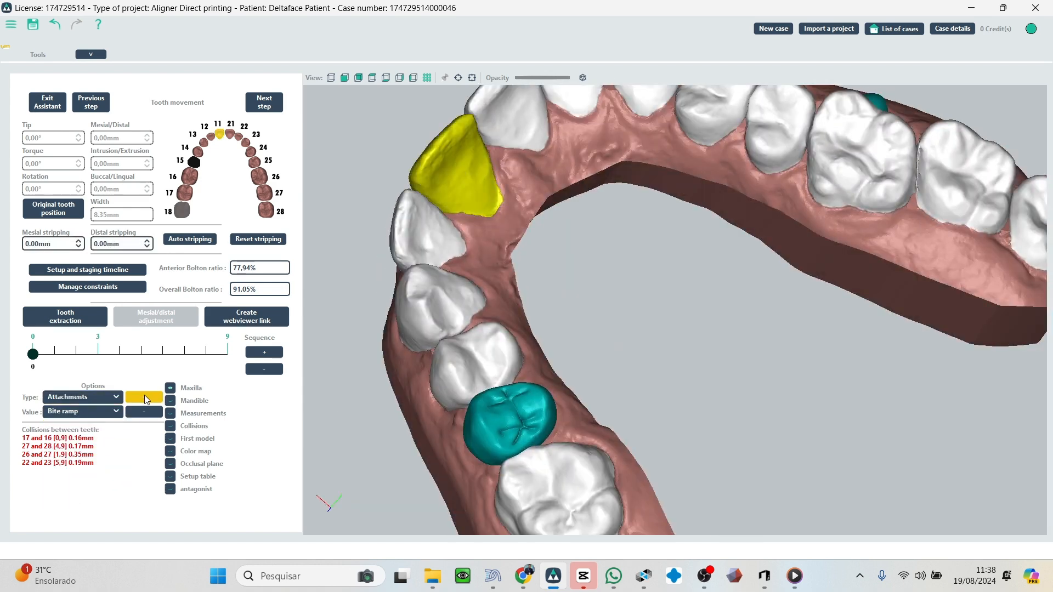
click(143, 396)
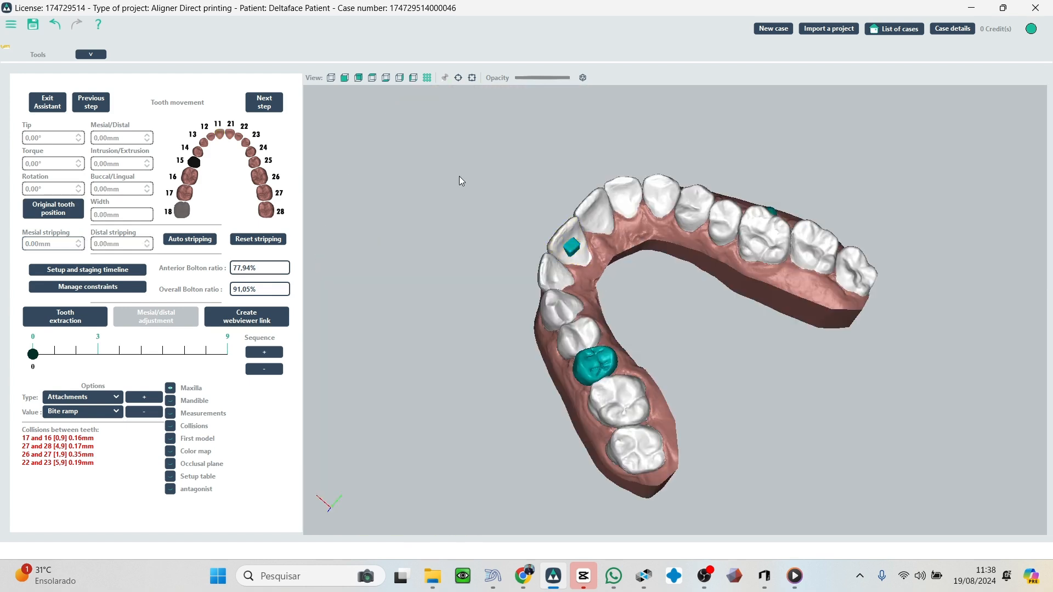
Align and enlarge the bite ramp on tooth 11 to about 6.35 mm high, 4.72 mm wide and 3.26 mm thick.
click(574, 250)
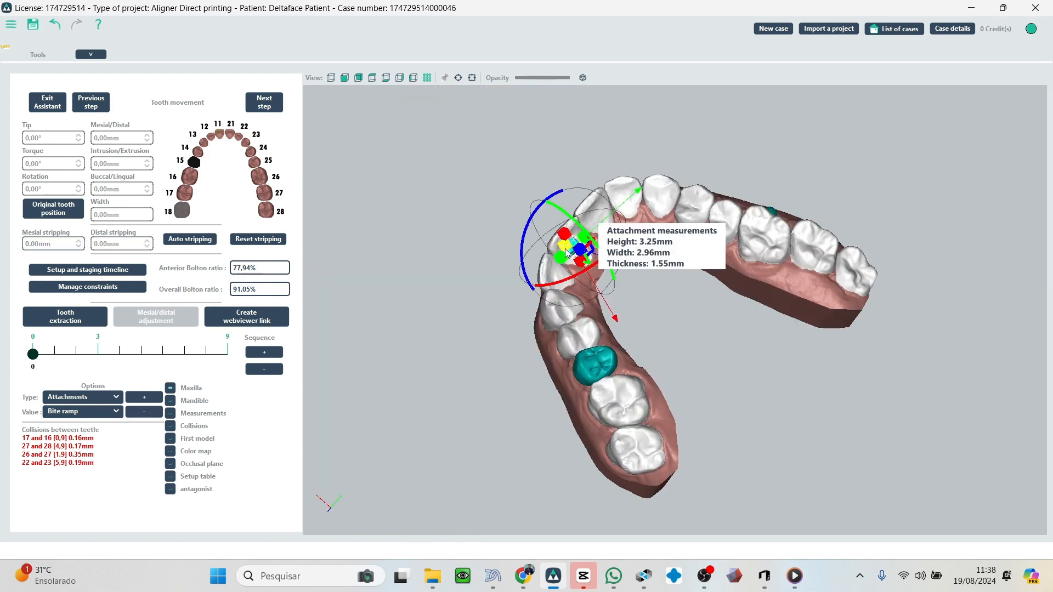
scroll(610, 321, up, 5)
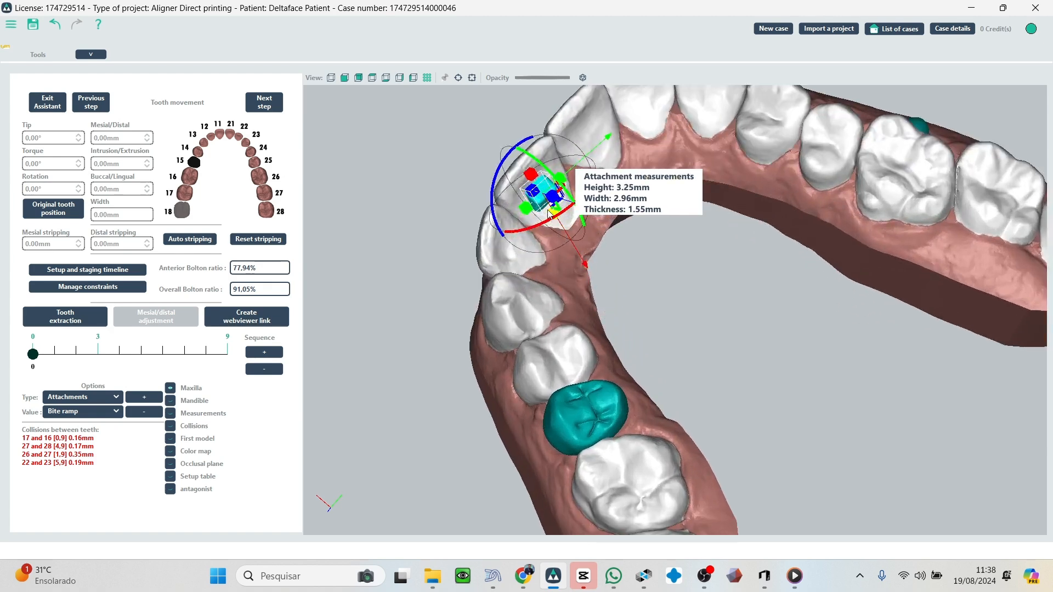
drag(557, 218, 692, 265)
click(691, 261)
right_drag(670, 252, 598, 211)
click(668, 172)
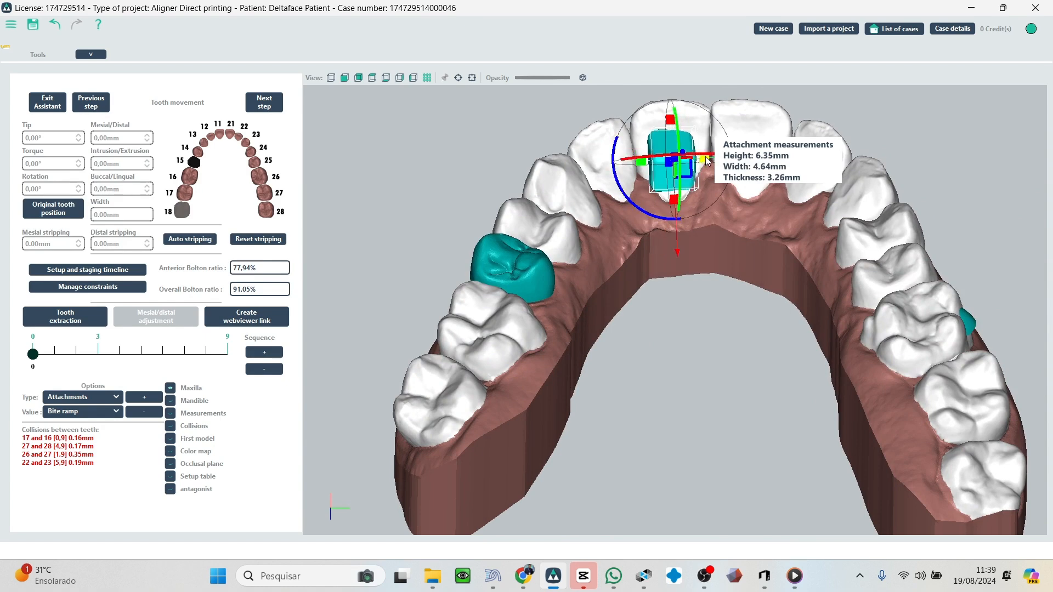
drag(708, 160, 657, 215)
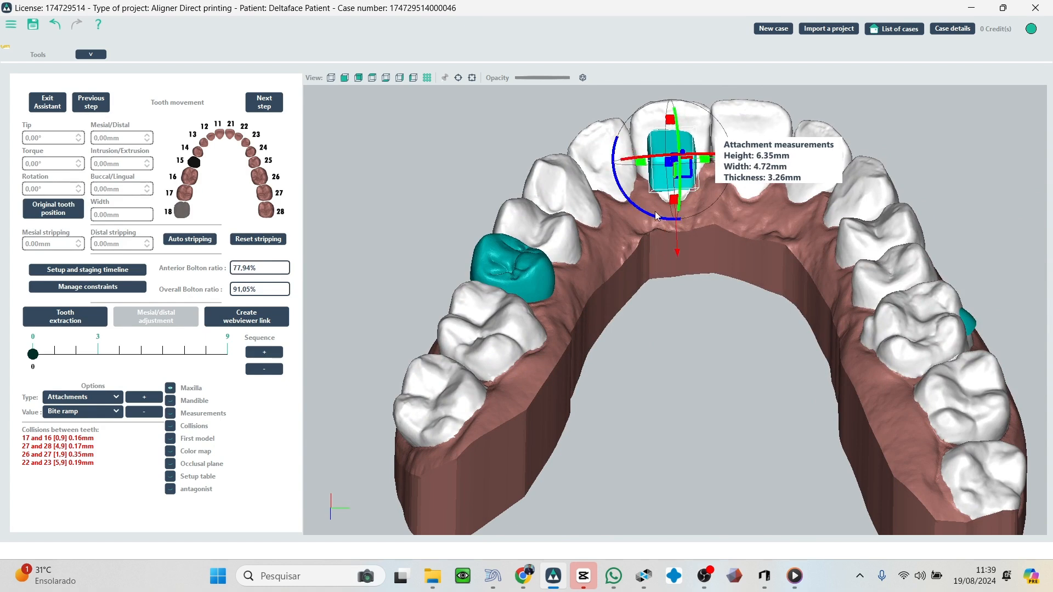
click(691, 274)
right_drag(721, 313, 582, 200)
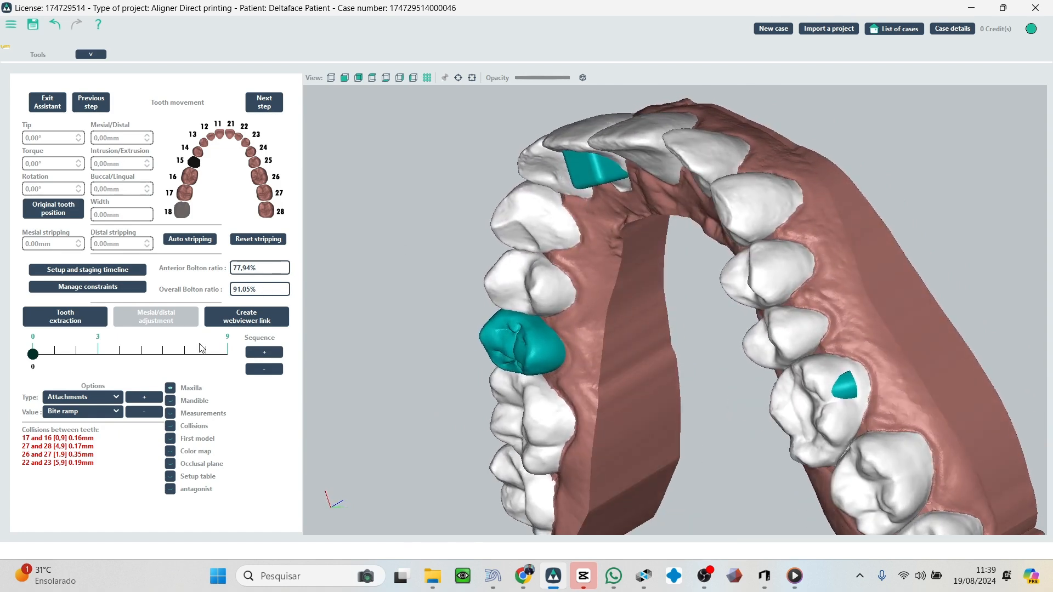
right_drag(334, 379, 492, 351)
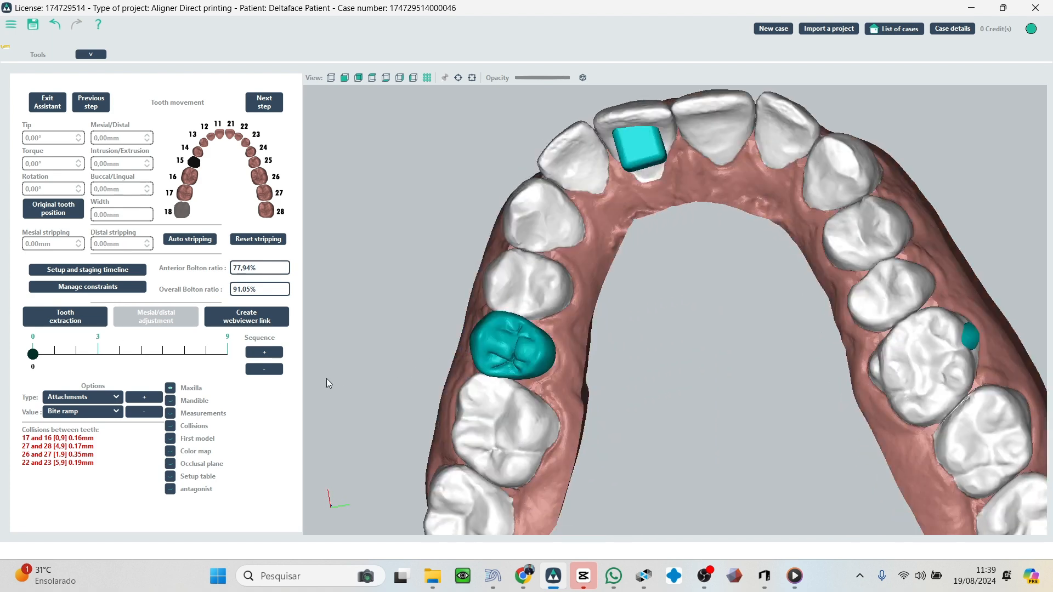
Show the color map and examine the occlusal contacts around the pontic in both arches.
click(199, 453)
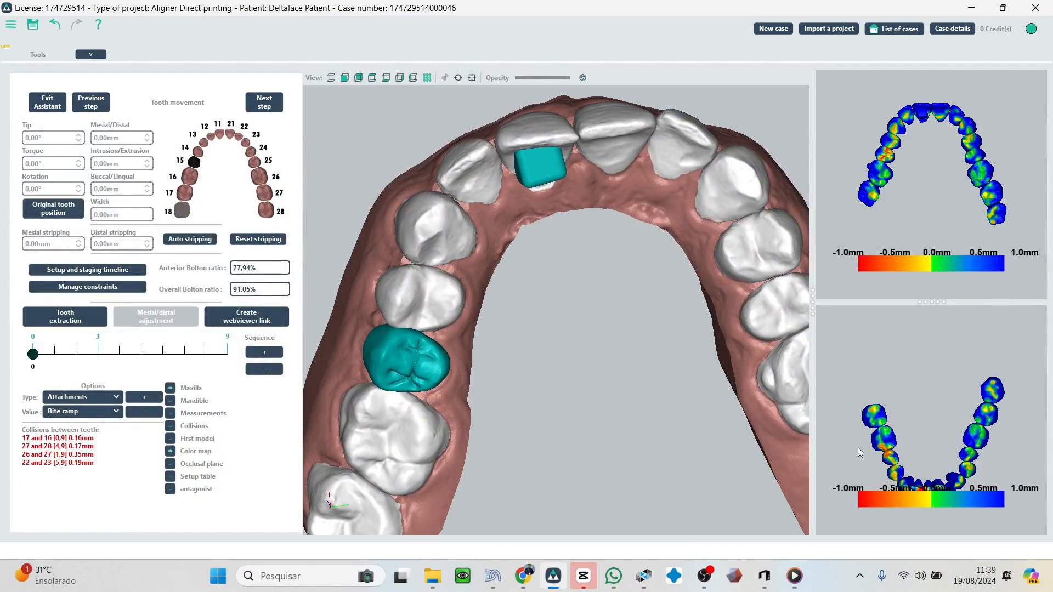
right_drag(800, 400, 878, 441)
scroll(882, 445, up, 6)
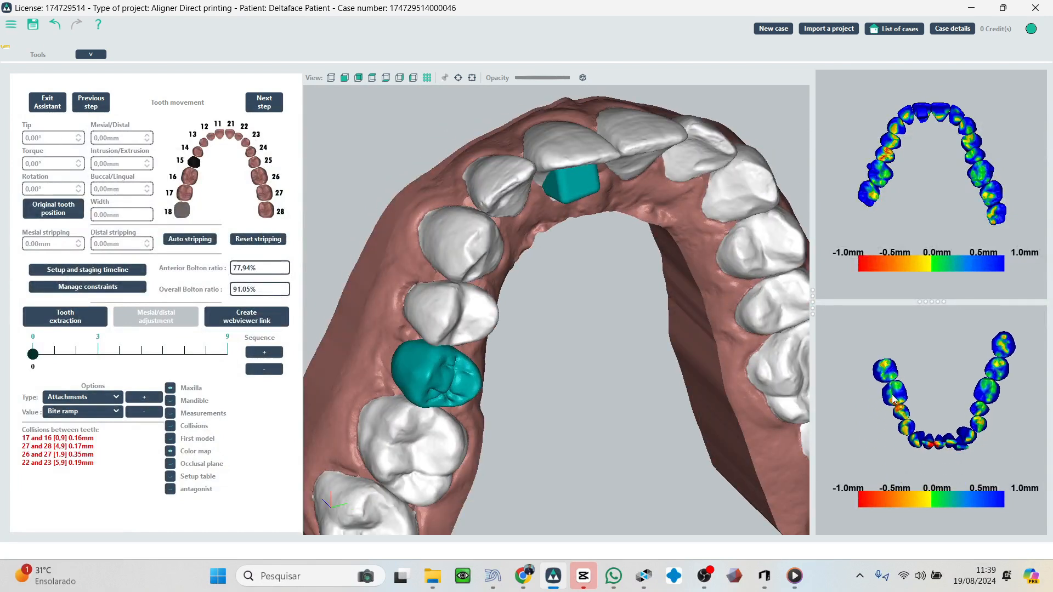
right_drag(883, 387, 899, 410)
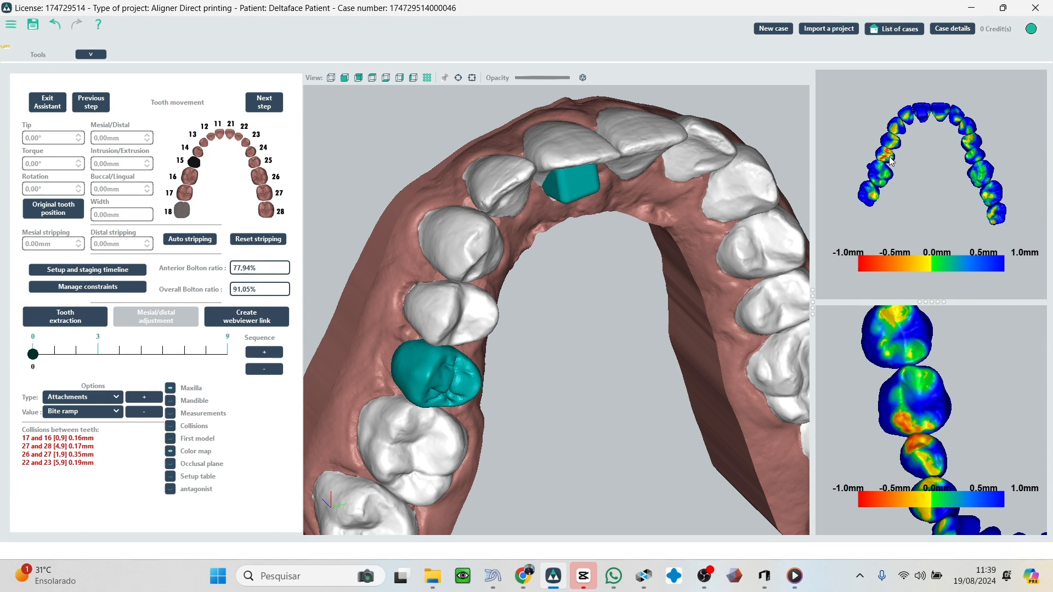
scroll(889, 175, up, 2)
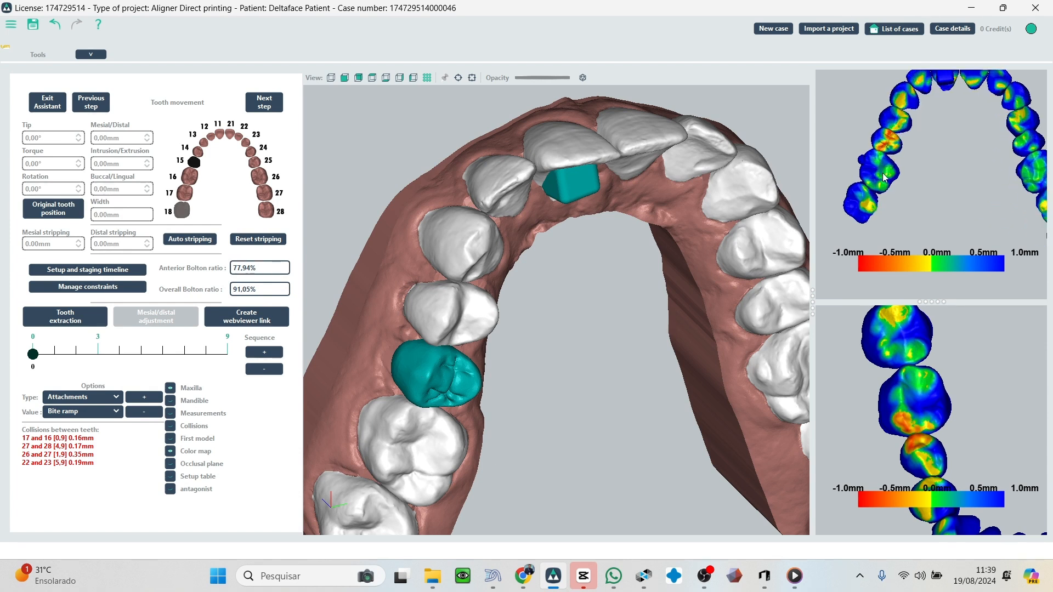
scroll(893, 142, up, 1)
right_drag(878, 181, 898, 152)
Move the pontic at position 15 slightly toward the gum to relieve its contact with the opposing teeth.
click(465, 357)
right_drag(515, 329, 587, 454)
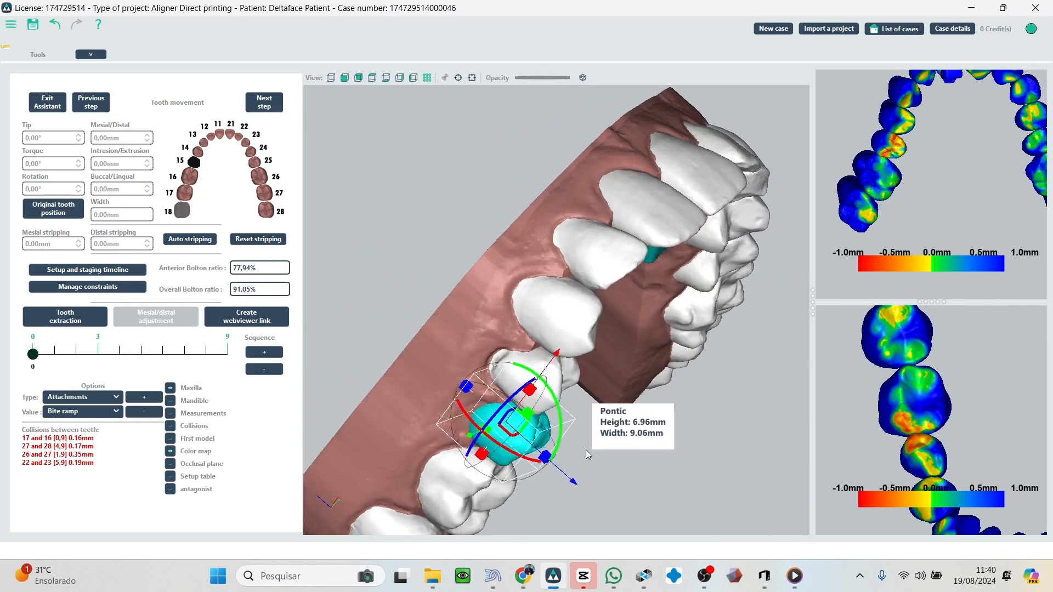
drag(577, 486, 565, 479)
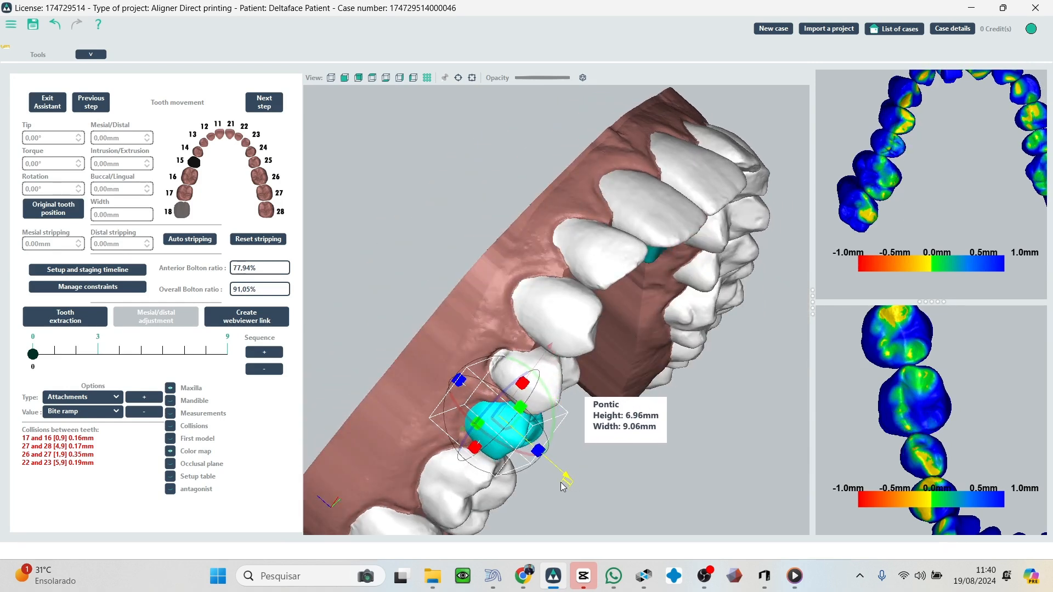
right_drag(849, 170, 789, 241)
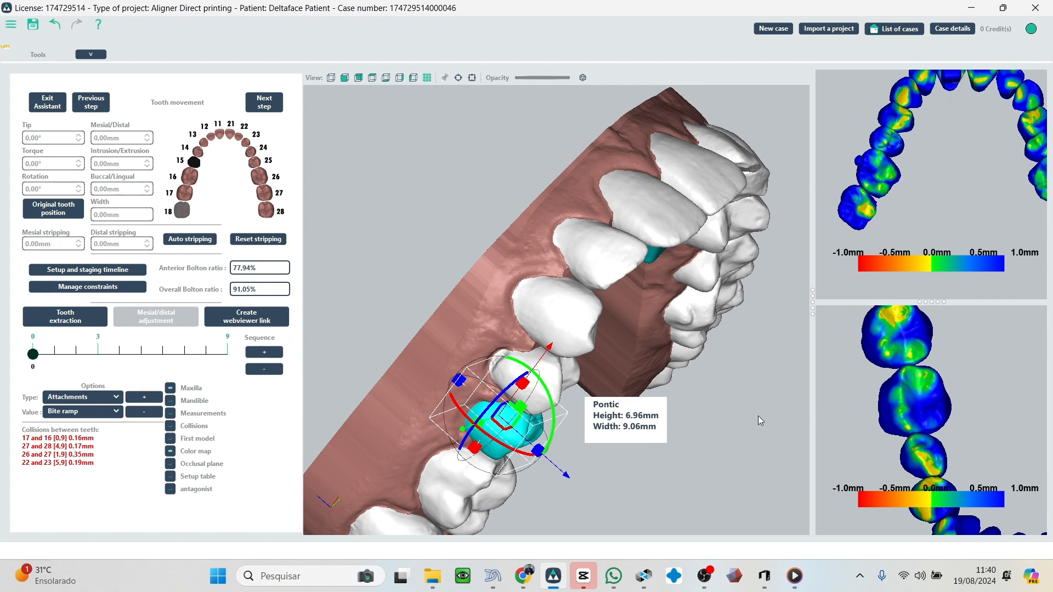
right_drag(760, 421, 666, 340)
Examine the remaining contacts on the upper arch and lower anterior teeth in the color map, and hide the map.
right_drag(840, 195, 866, 192)
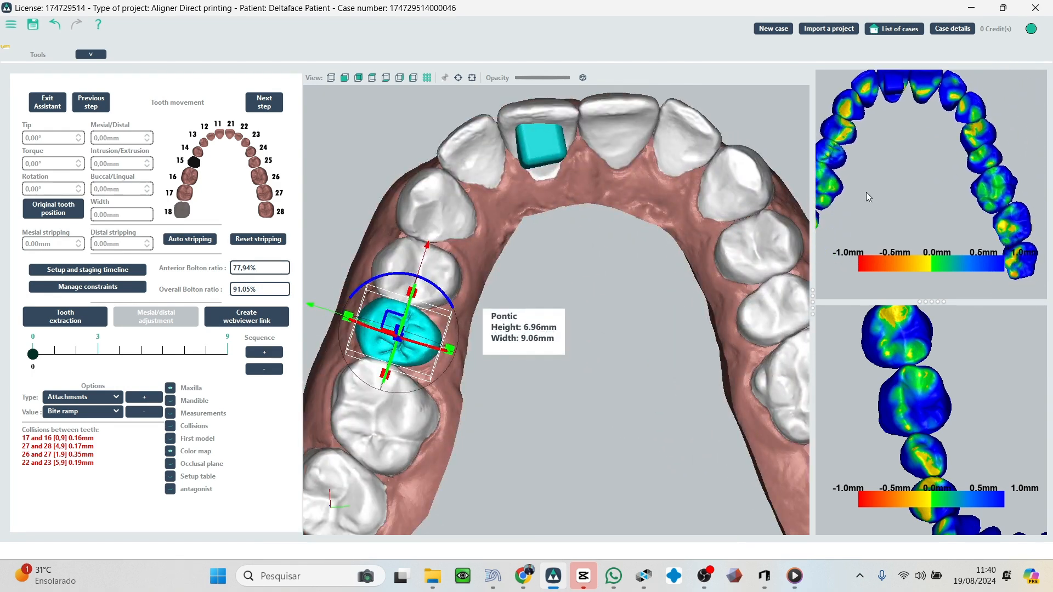
right_drag(899, 393, 931, 435)
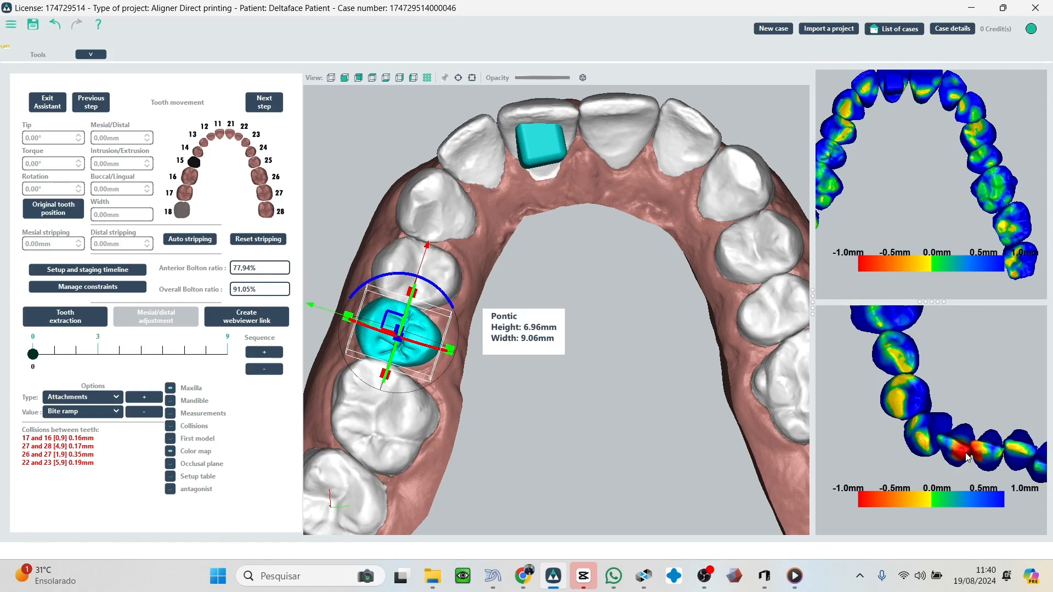
right_drag(954, 445, 941, 327)
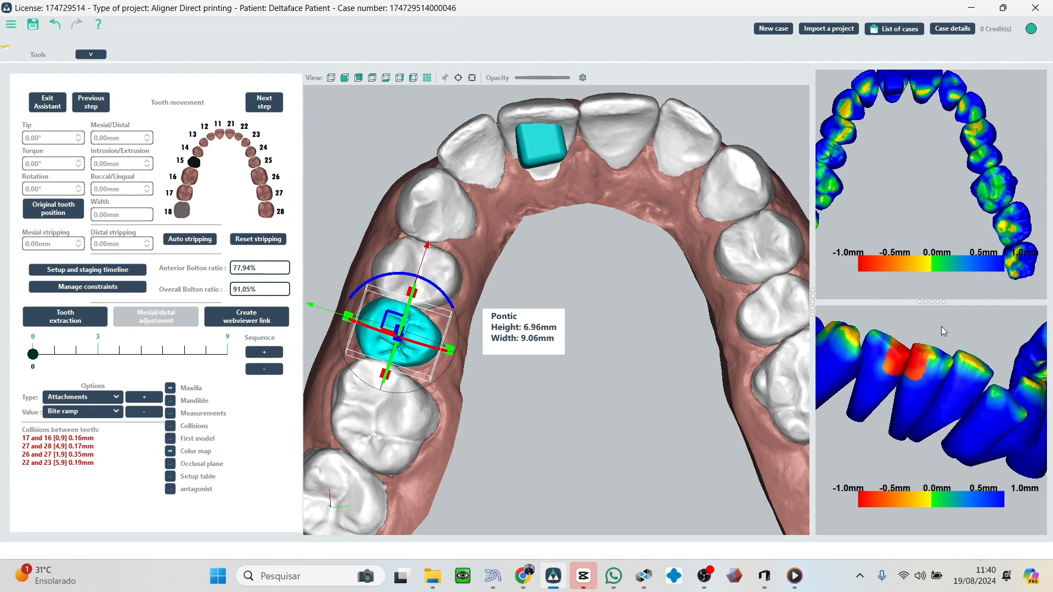
right_drag(544, 222, 571, 243)
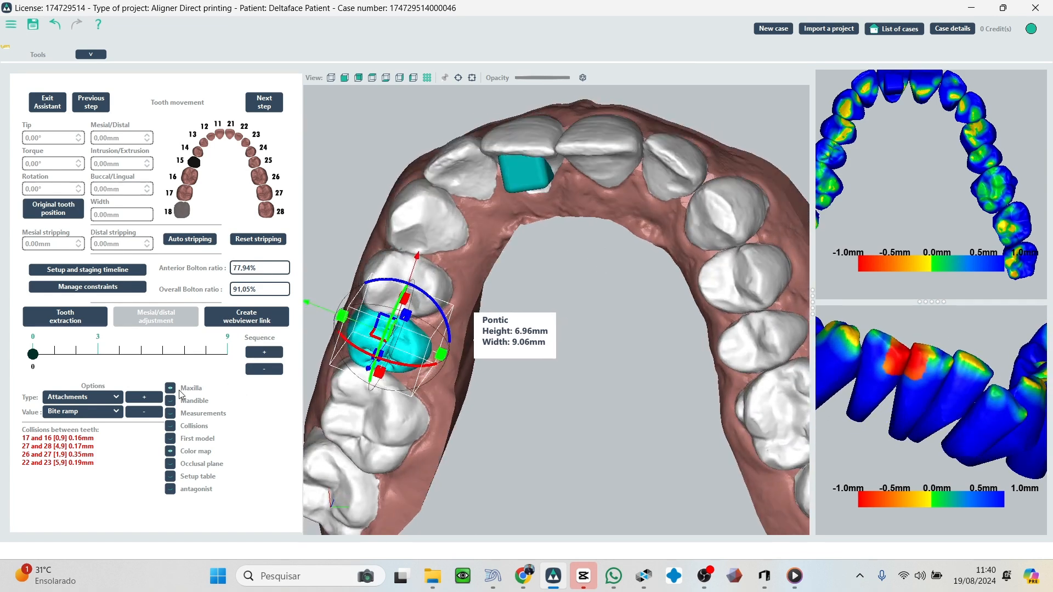
click(171, 400)
Add a Number element on the buccal surface of tooth 16, just behind the pontic.
right_drag(581, 493, 660, 208)
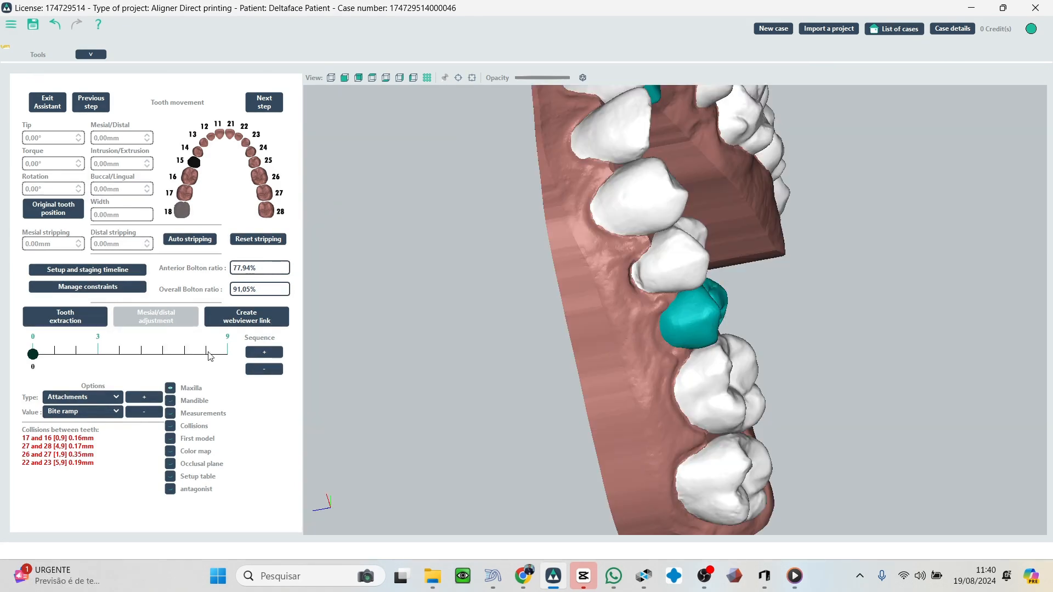
right_drag(515, 348, 485, 290)
click(118, 399)
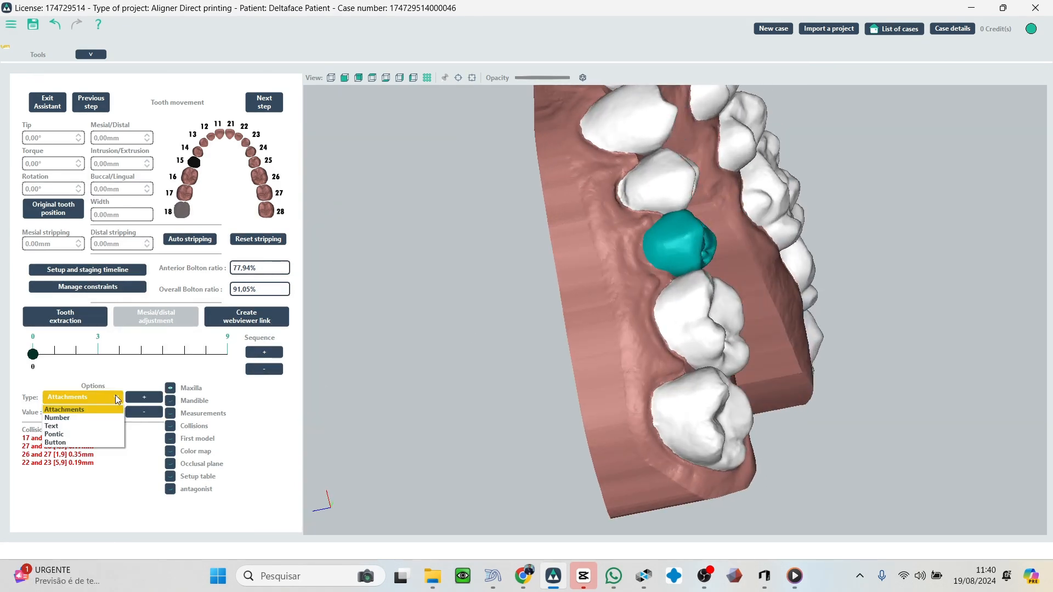
click(57, 418)
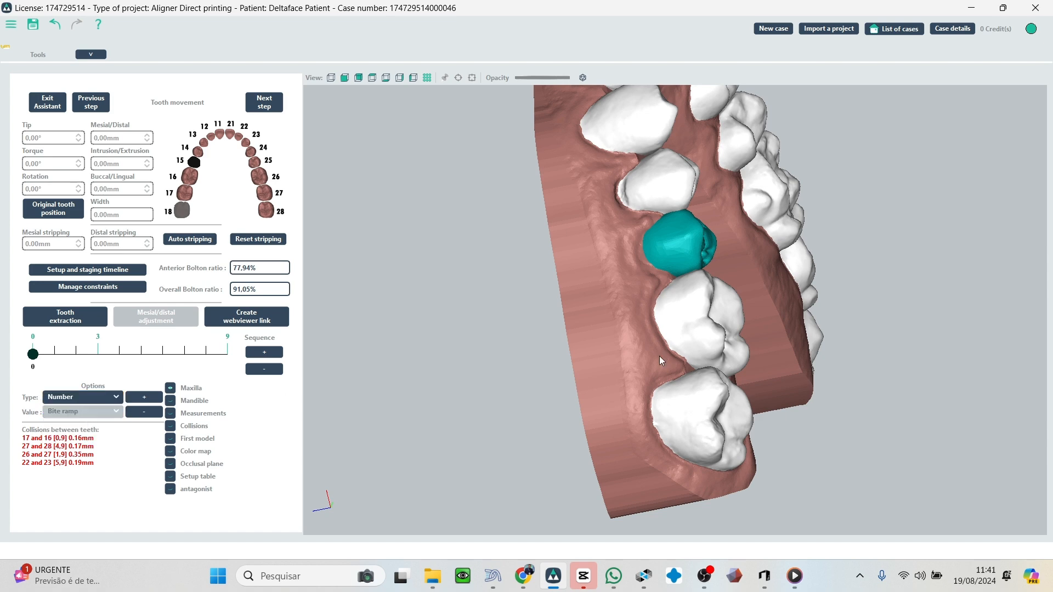
click(683, 321)
click(152, 399)
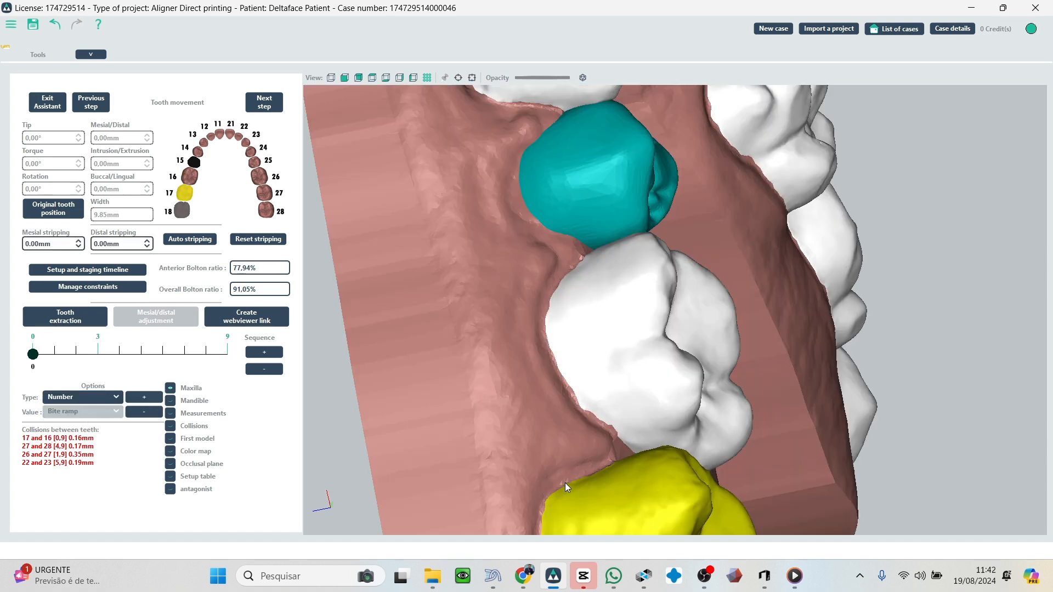
drag(465, 380, 476, 380)
middle_drag(476, 380, 465, 305)
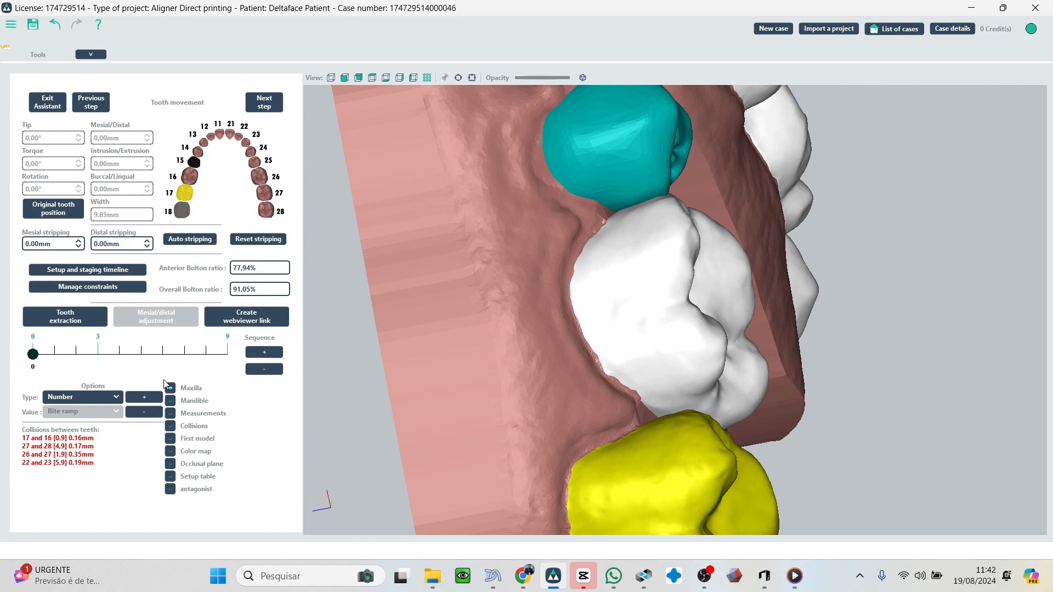
click(143, 396)
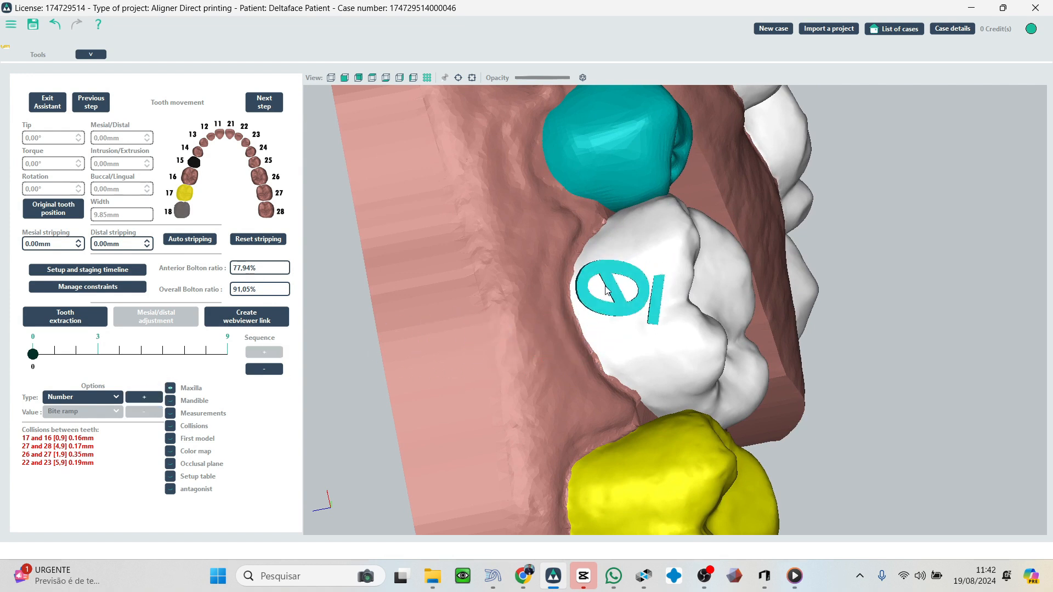
scroll(606, 286, down, 5)
mouse_move(606, 296)
mouse_down()
mouse_move(566, 282)
mouse_move(632, 296)
mouse_up()
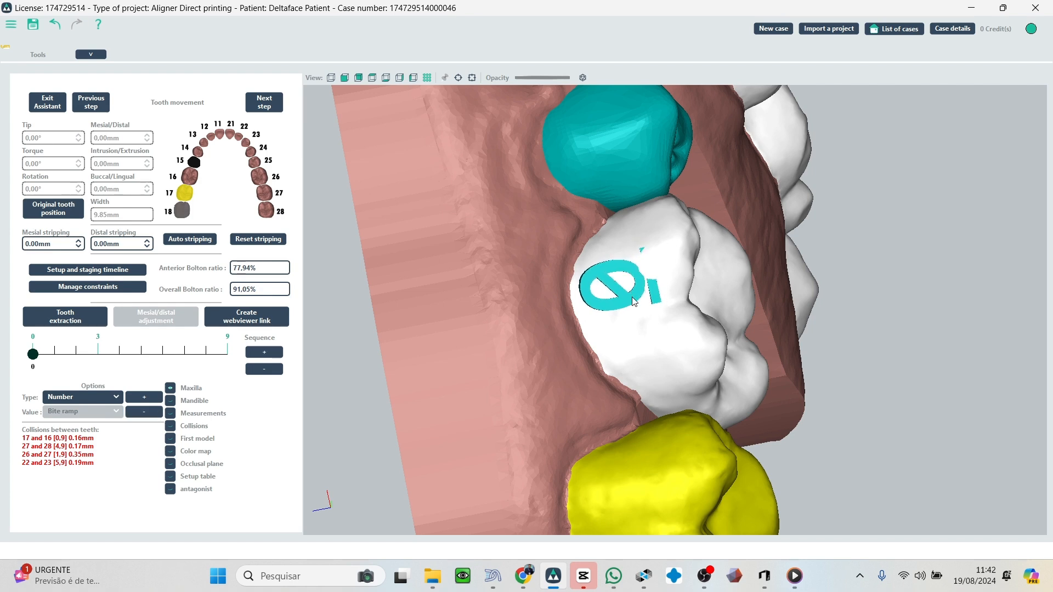
Resize the number on tooth 16 to about 2.65 mm high, 2.91 mm wide and 1.03 mm thick, offsetting it outward.
right_drag(781, 288, 679, 306)
middle_drag(692, 305, 797, 290)
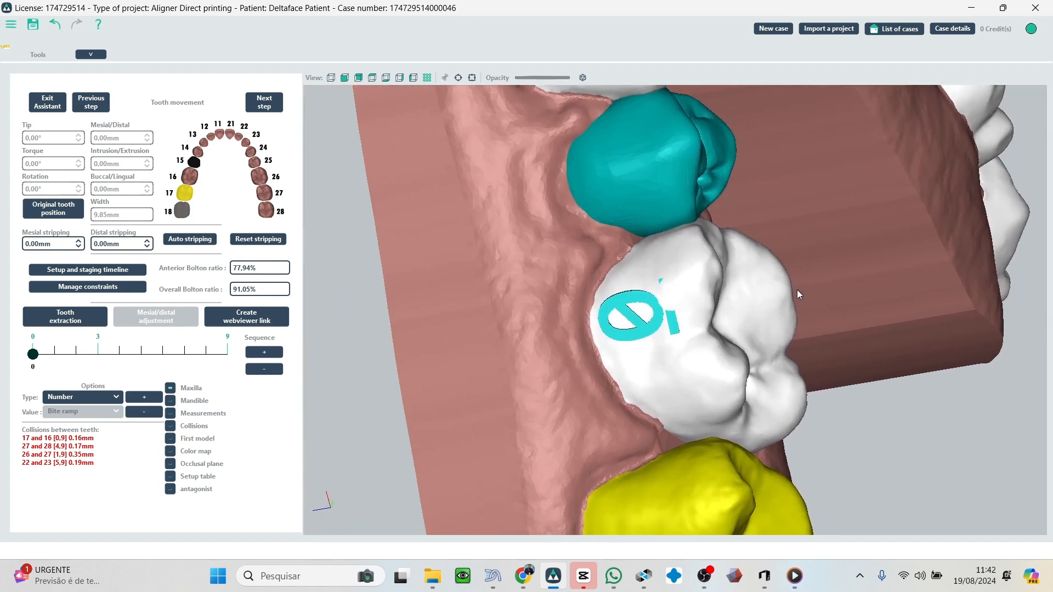
right_drag(797, 289, 823, 281)
click(523, 374)
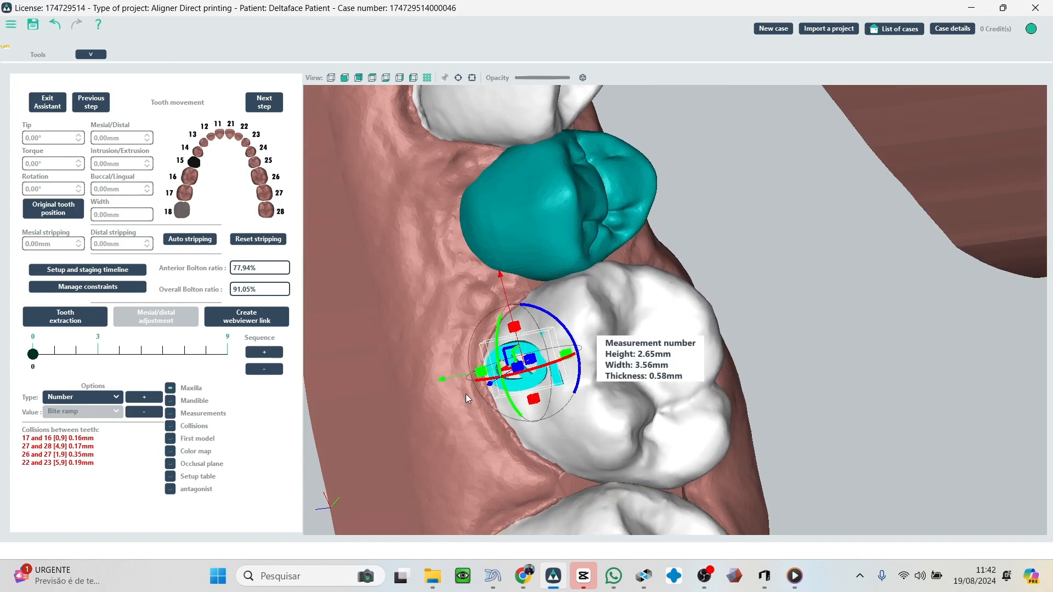
mouse_move(480, 376)
mouse_down()
mouse_move(492, 376)
mouse_move(437, 379)
mouse_move(448, 383)
mouse_up()
mouse_move(701, 370)
right_down()
mouse_move(676, 361)
mouse_move(922, 325)
right_up()
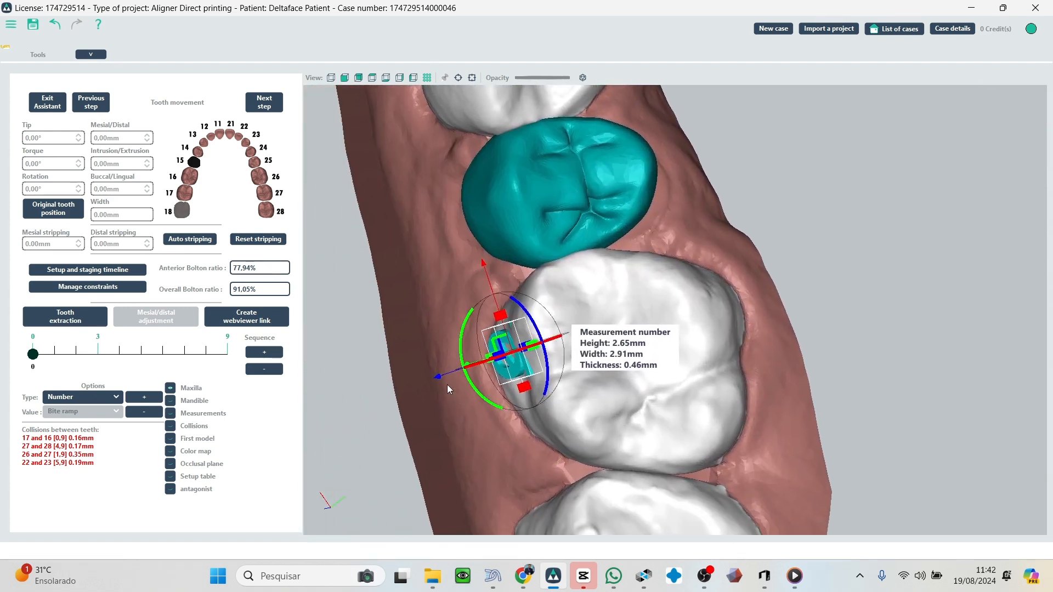
drag(449, 386, 430, 384)
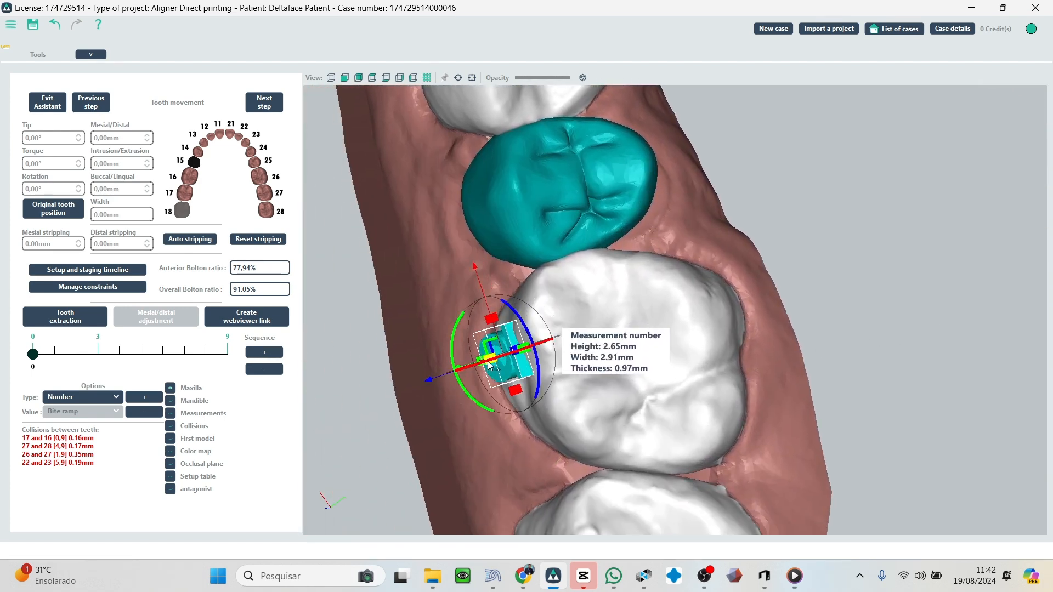
drag(489, 365, 490, 368)
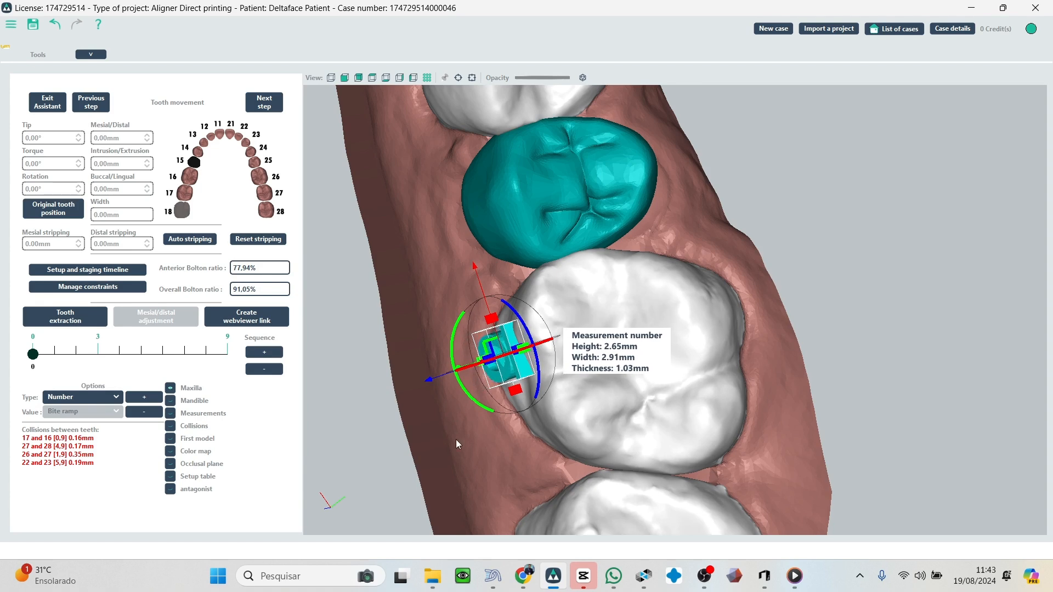
right_drag(455, 439, 739, 403)
scroll(613, 367, down, 8)
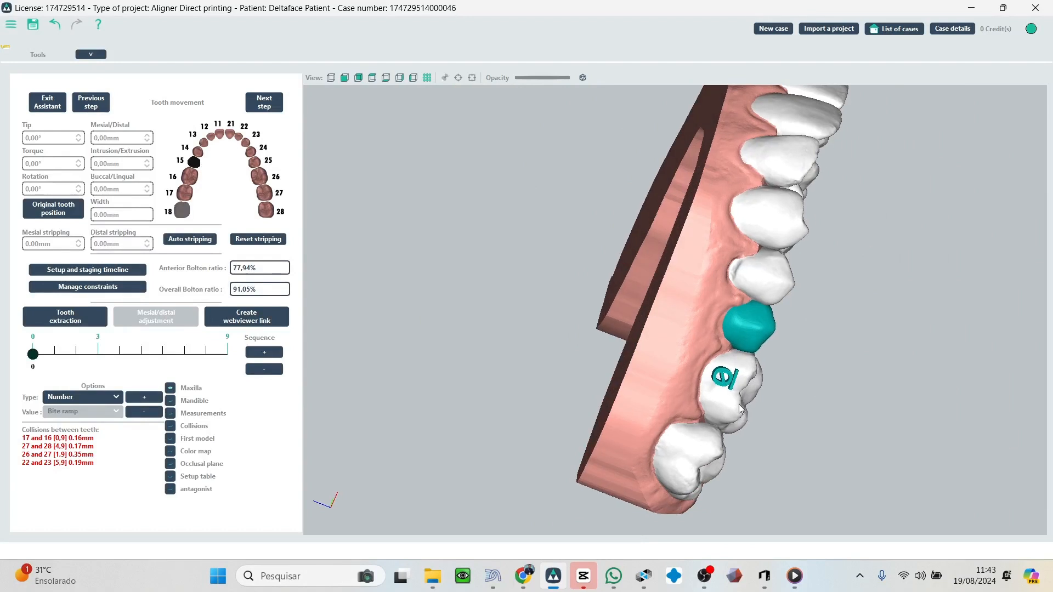
Add a Text element reading "deltaface" on the buccal gum above tooth 16.
click(87, 395)
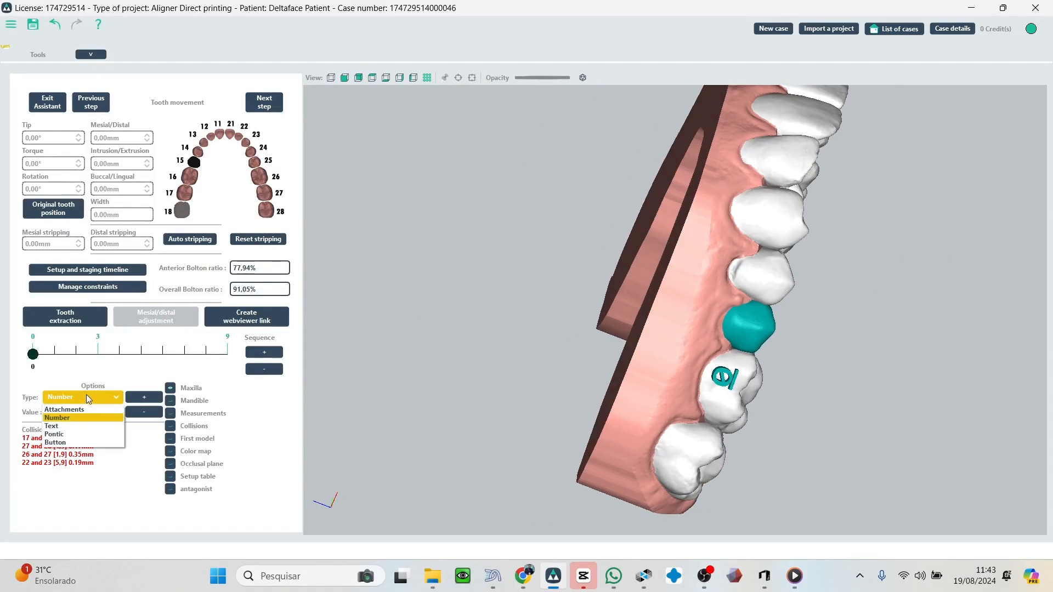
click(101, 417)
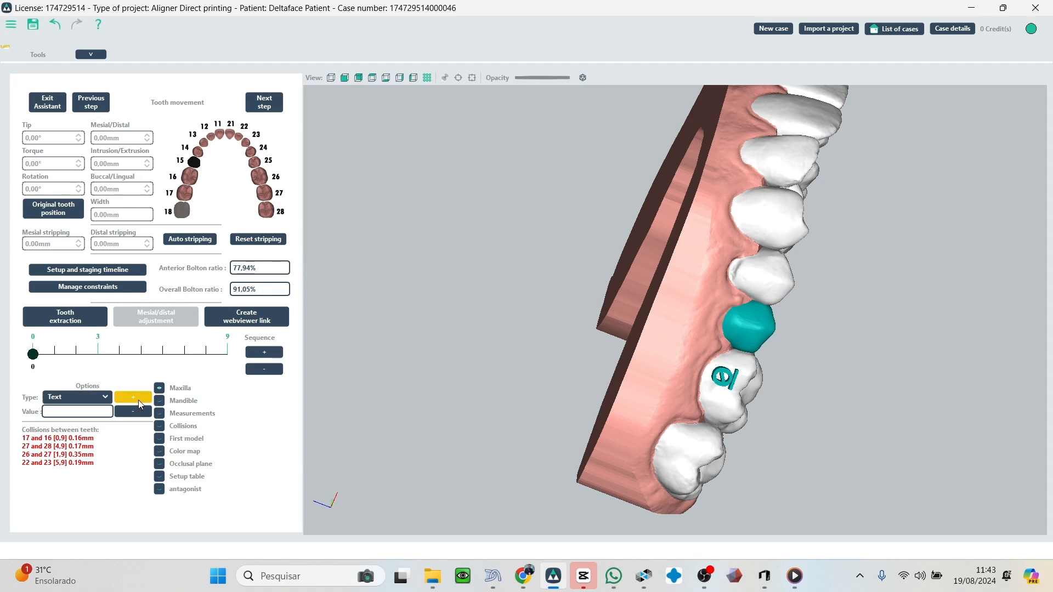
click(93, 410)
click(141, 398)
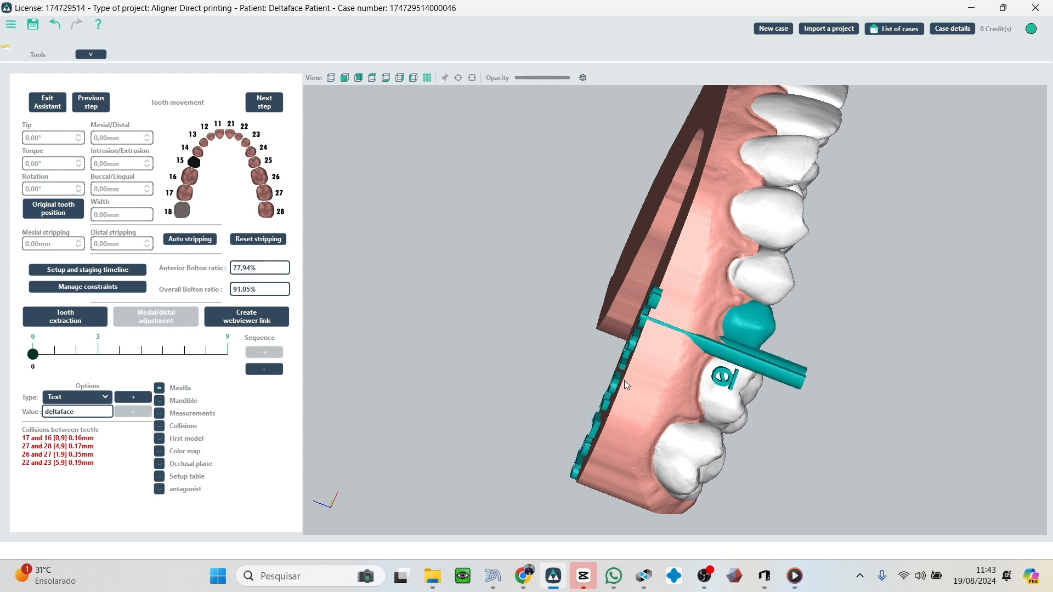
right_drag(664, 375, 634, 330)
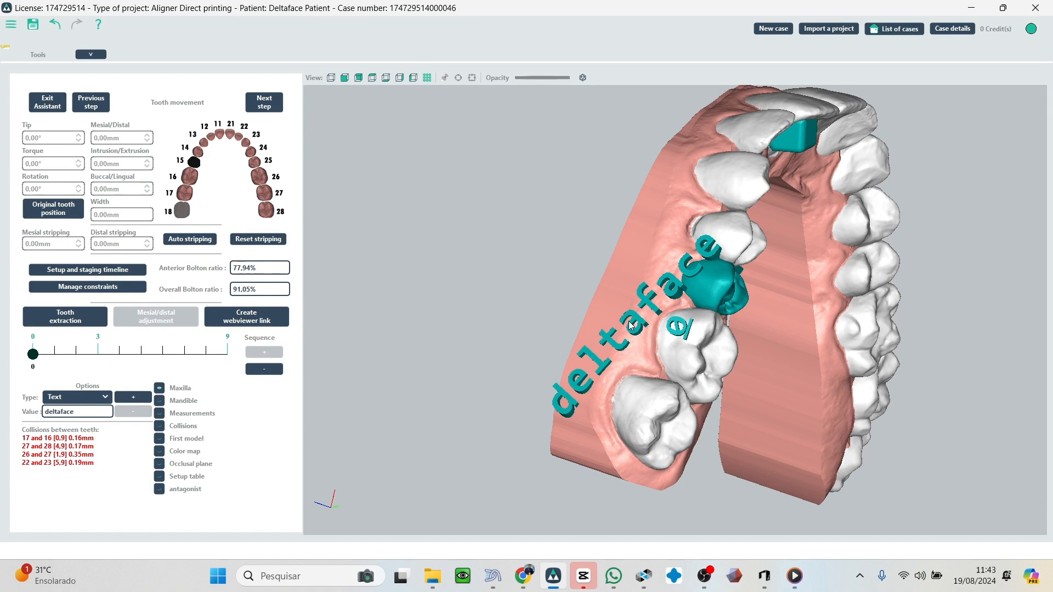
drag(628, 322, 686, 341)
middle_drag(790, 401, 594, 337)
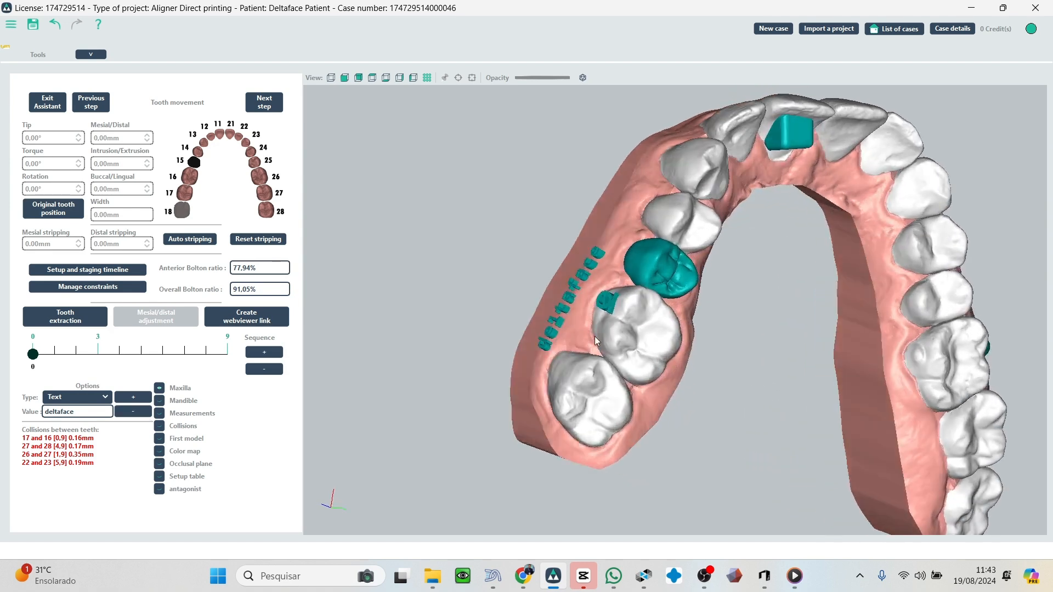
Reduce the "deltaface" text on the gum to about 10.39 mm high and 1.43 mm wide.
scroll(574, 306, up, 5)
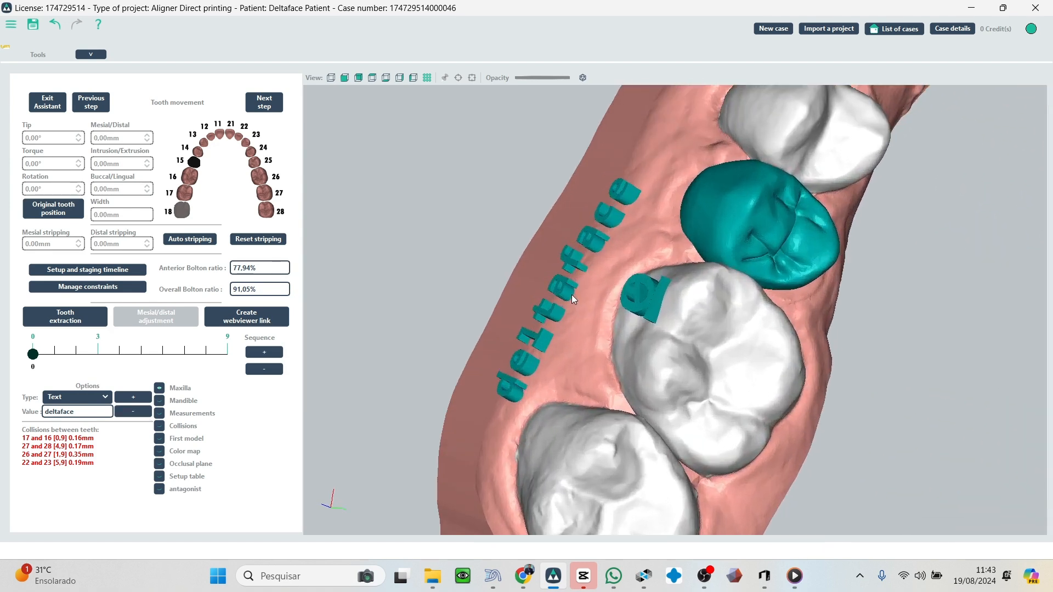
click(570, 296)
drag(518, 269, 517, 268)
click(704, 576)
drag(703, 470, 627, 384)
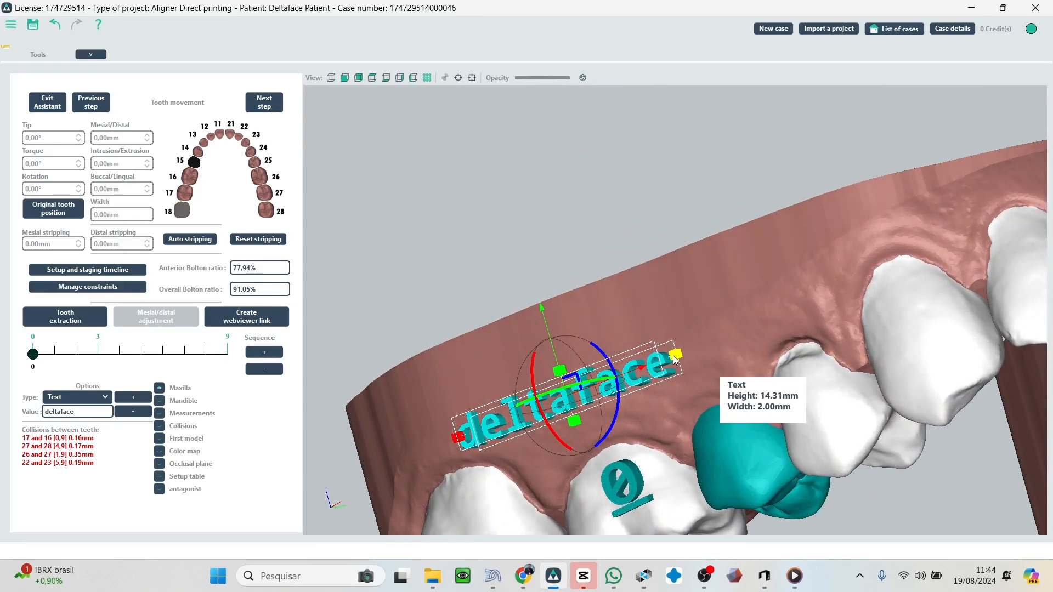
drag(675, 357, 646, 365)
drag(574, 416, 569, 407)
drag(684, 413, 636, 451)
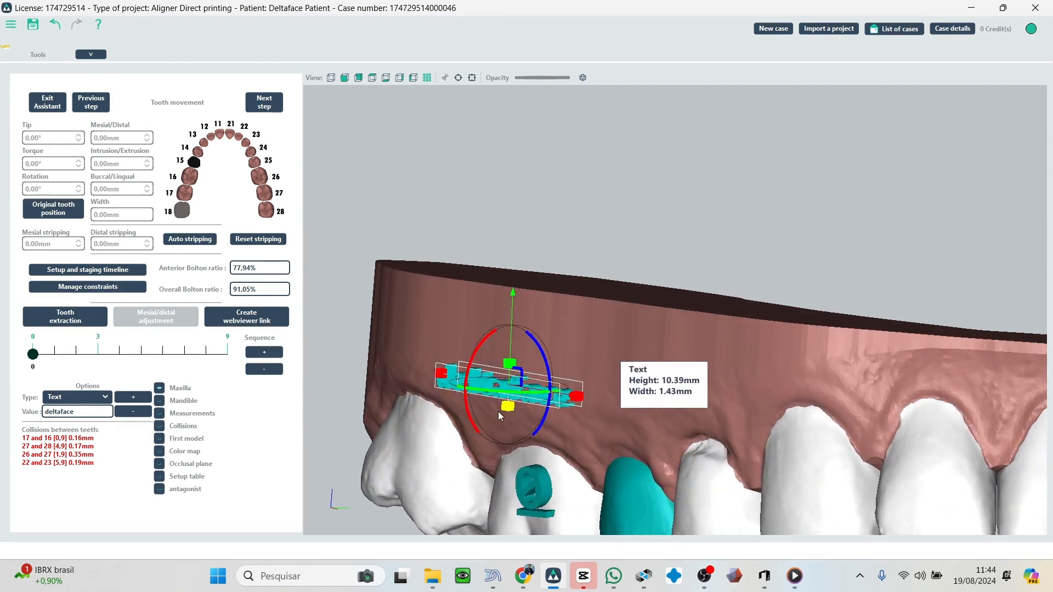
drag(748, 488, 691, 374)
Show the first model and move the staging timeline to sequence 9 to examine the upper tooth movements.
click(159, 440)
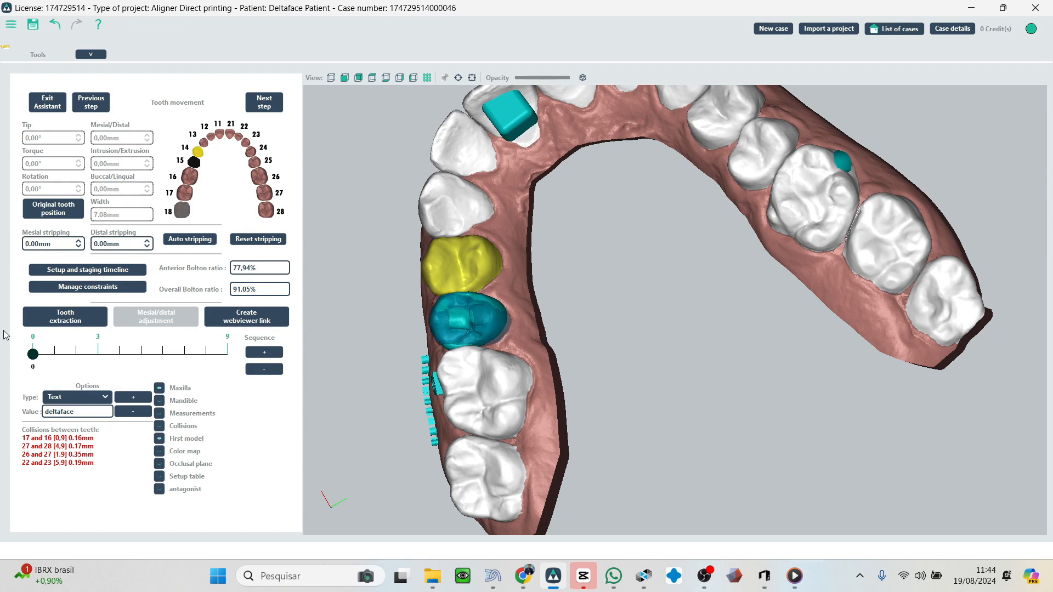
drag(32, 354, 227, 354)
drag(767, 329, 749, 291)
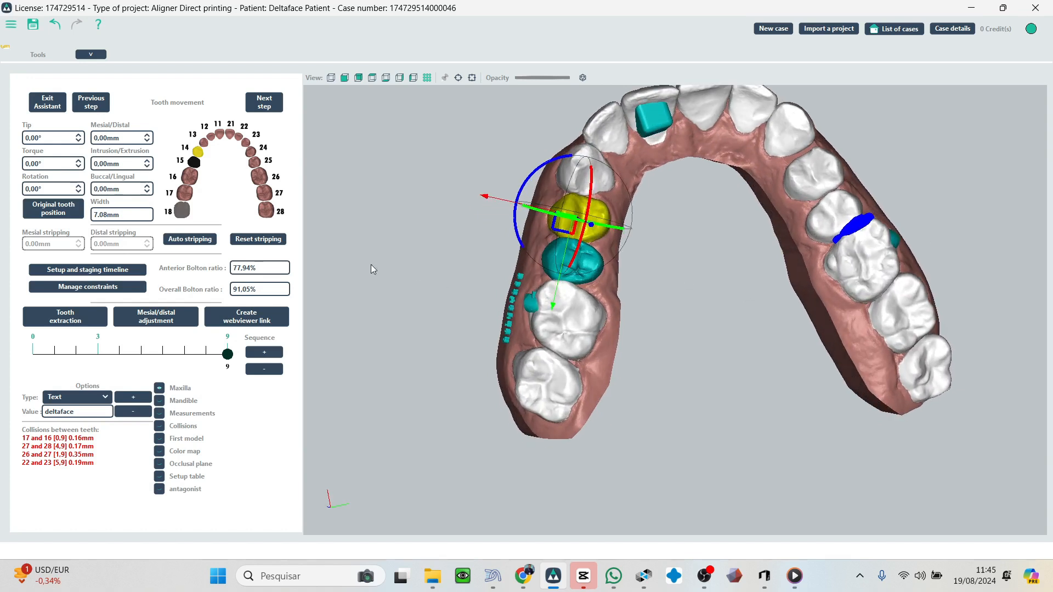
Proceed to the export configuration despite the remaining collisions, and inspect both arches from the front and side.
click(262, 102)
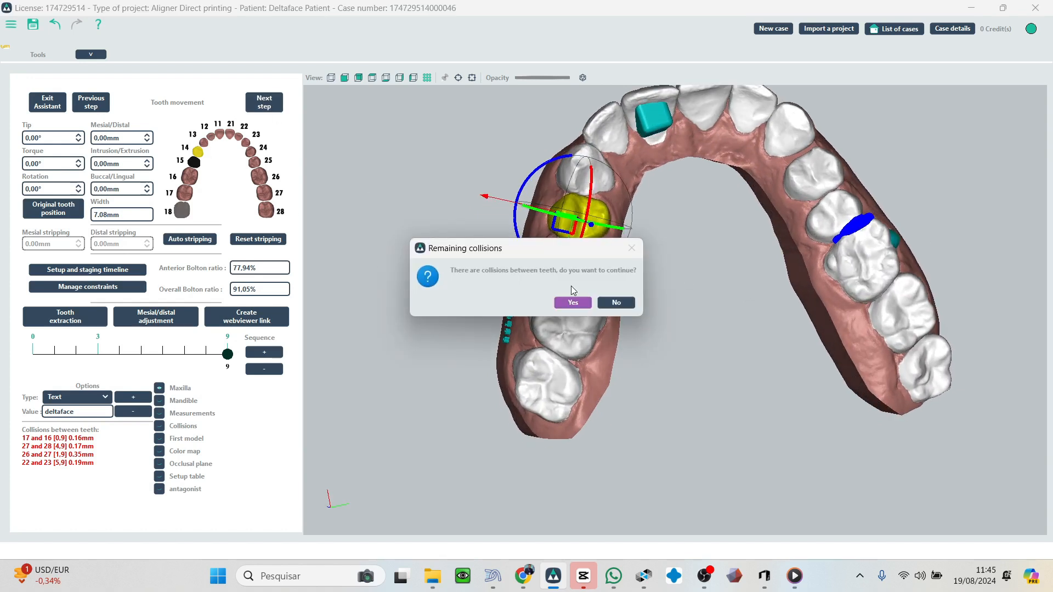
click(573, 304)
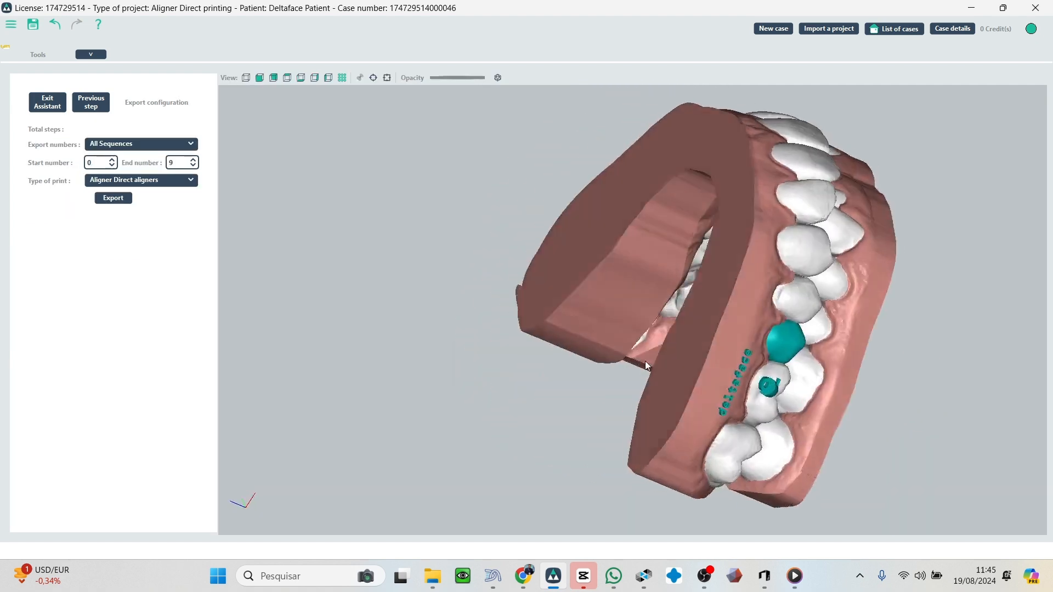
click(260, 77)
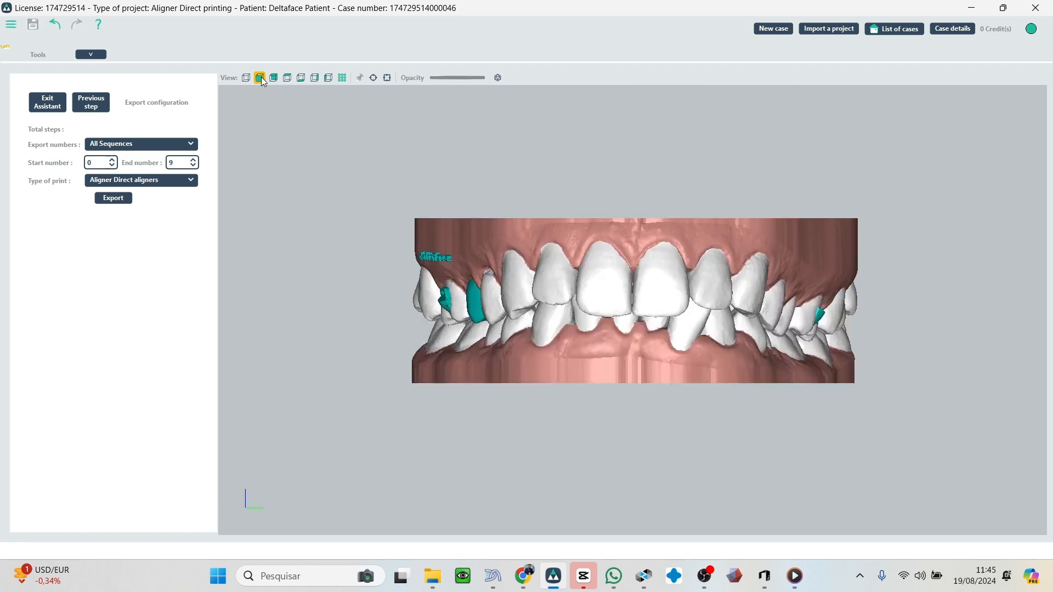
mouse_move(585, 166)
mouse_down()
mouse_move(577, 143)
mouse_move(586, 151)
mouse_up()
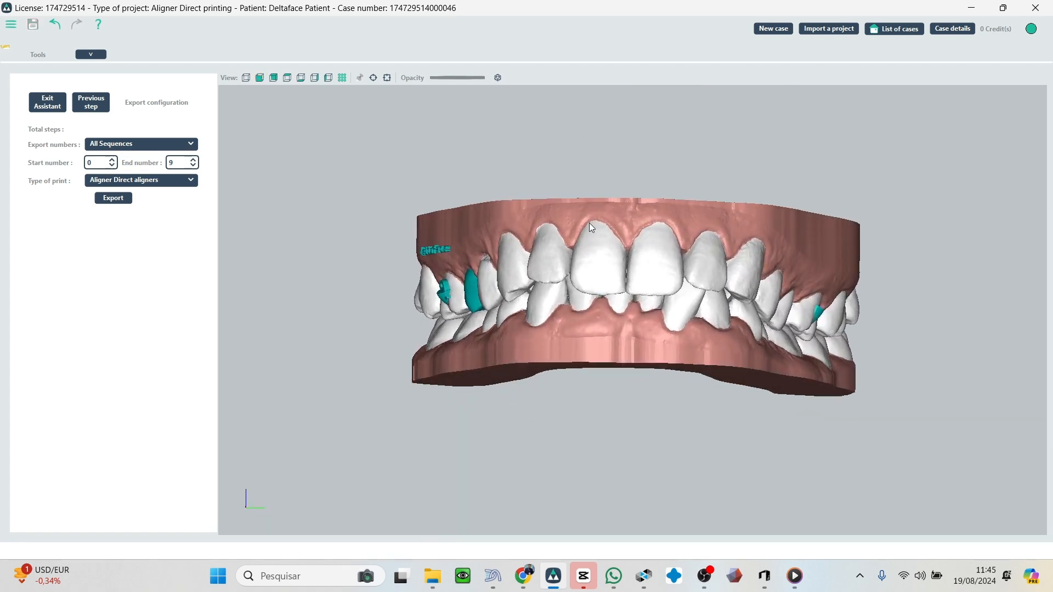
drag(584, 226, 343, 209)
scroll(564, 211, up, 2)
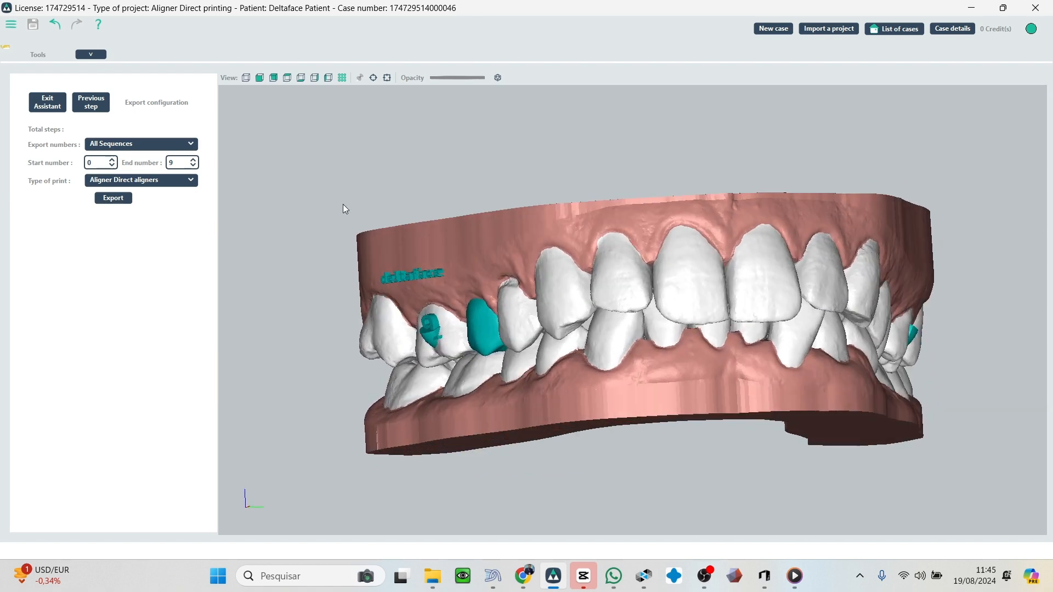
Start exporting all sequences with the Models print type, and enable vertical printing.
click(132, 185)
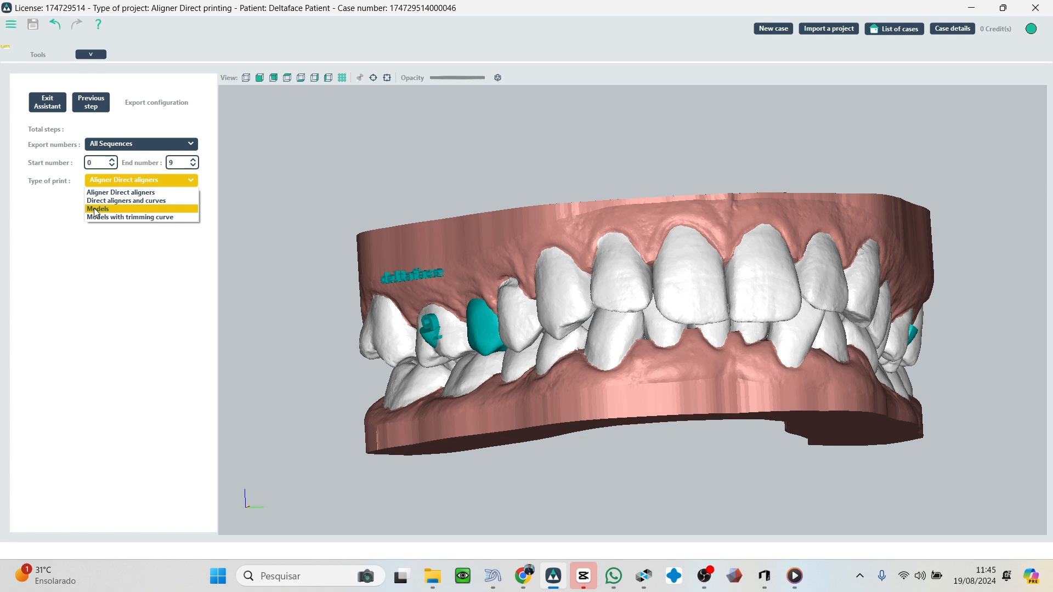
click(96, 210)
click(113, 199)
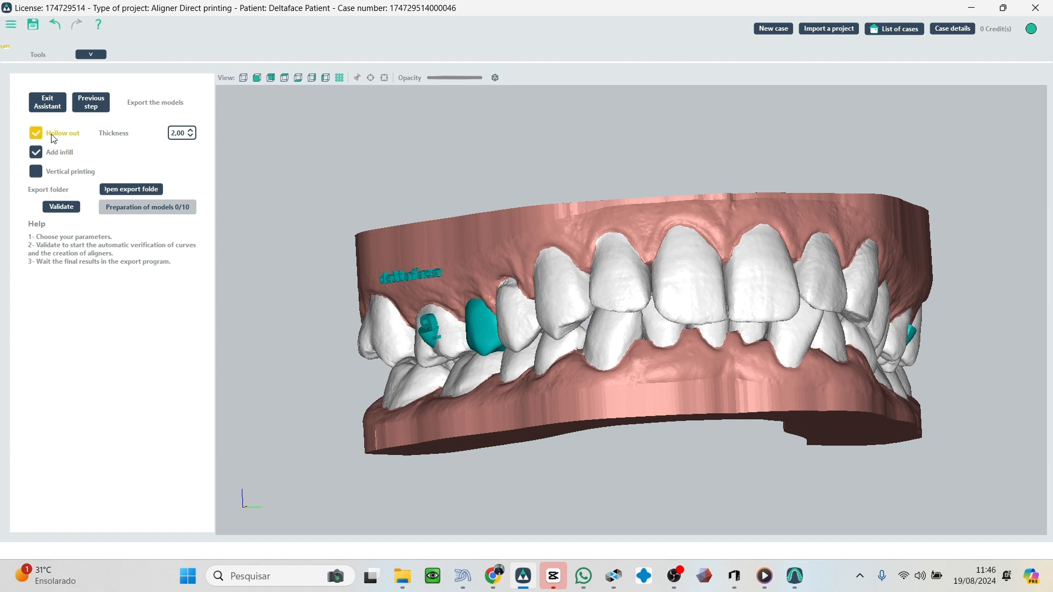
click(36, 172)
Inspect the number and text on the upper side teeth, and return from the model export to the tooth movement stage.
middle_drag(420, 290, 729, 291)
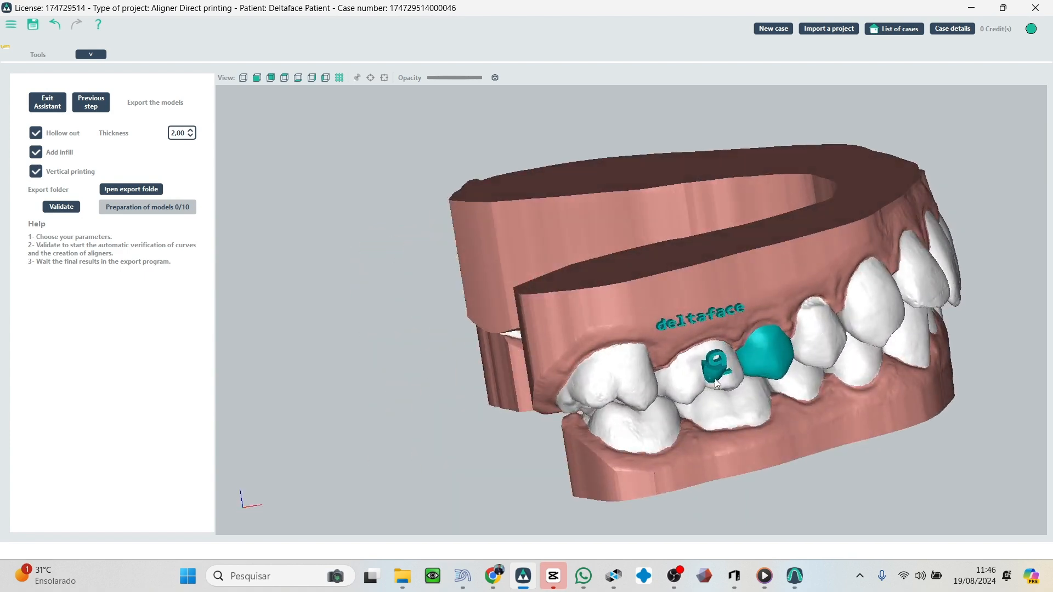
middle_drag(715, 361, 667, 324)
scroll(667, 318, up, 5)
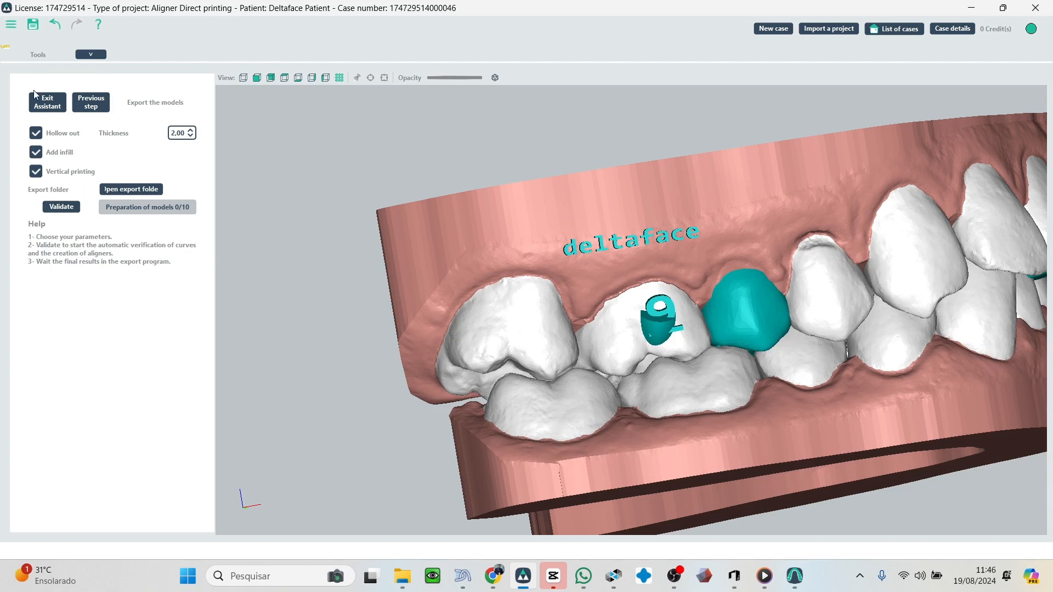
click(88, 105)
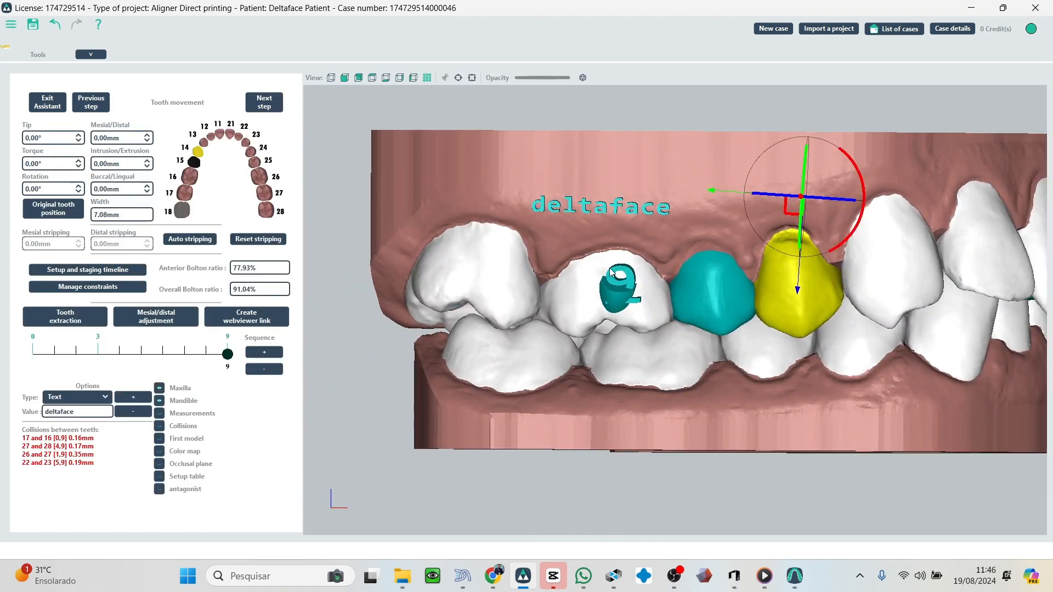
Move the identification number from the upper molar 16 onto the center of the neighboring teal pontic.
click(621, 277)
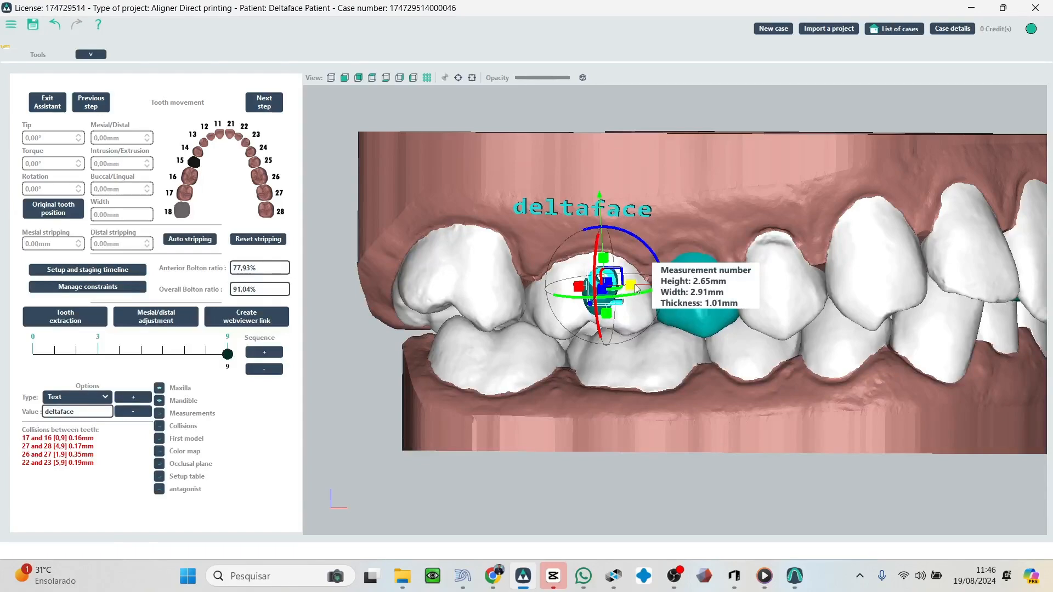
middle_drag(634, 284, 660, 316)
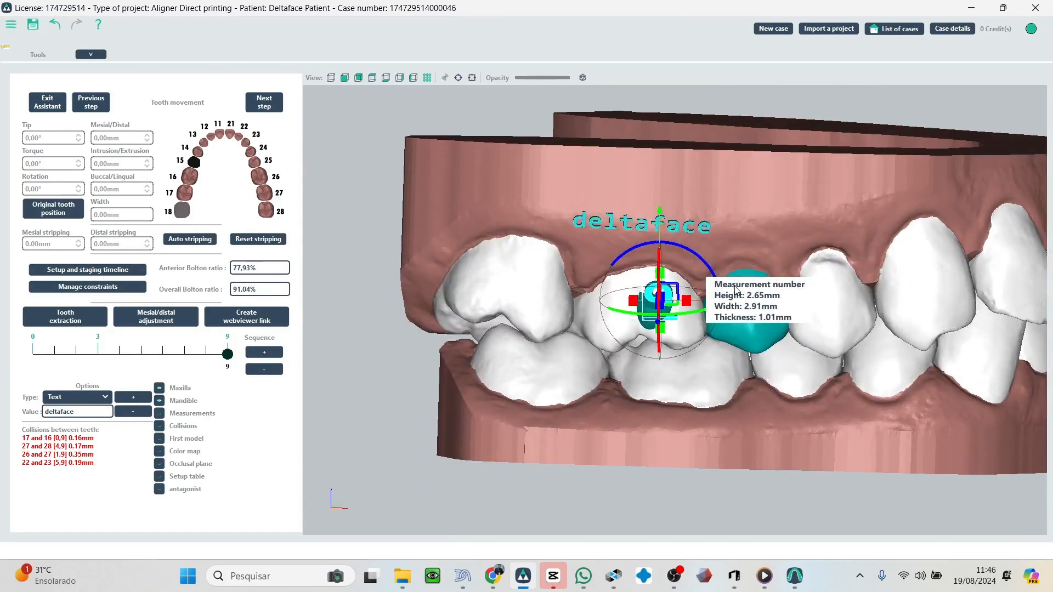
middle_drag(745, 310, 632, 330)
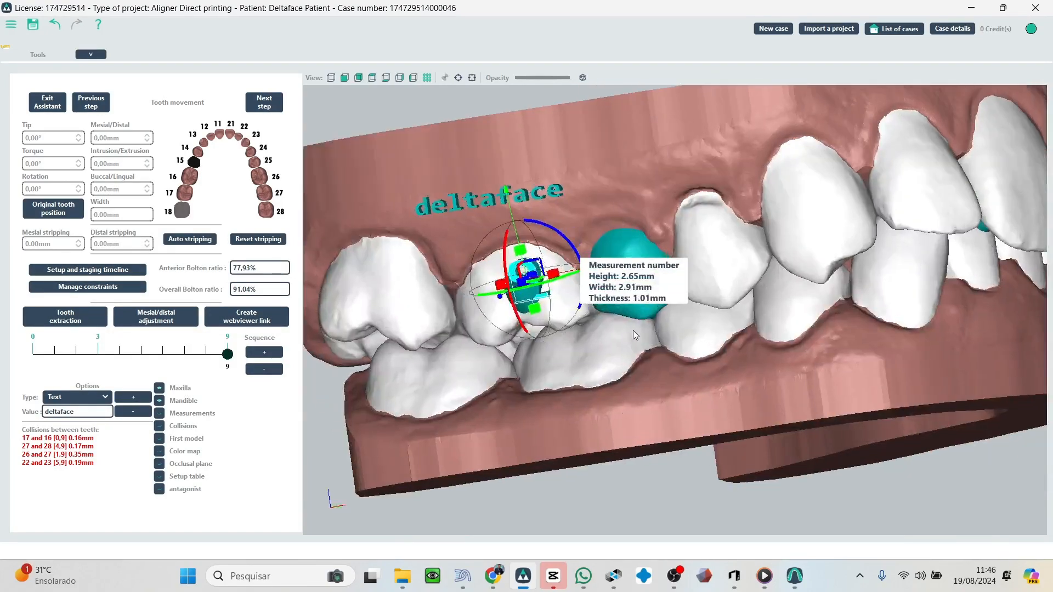
scroll(627, 326, up, 6)
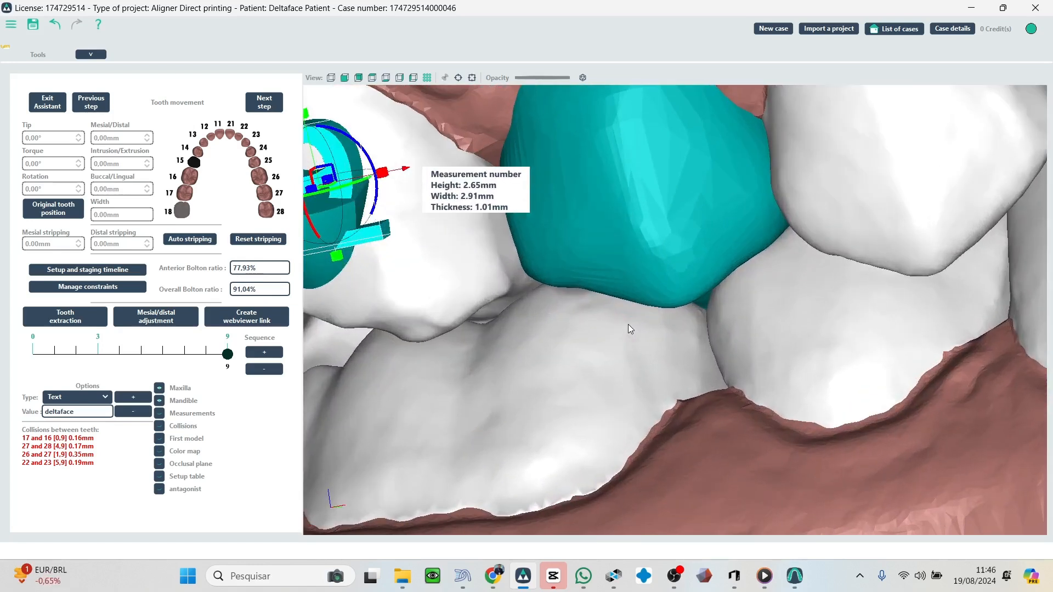
scroll(628, 325, down, 1)
drag(428, 190, 695, 177)
middle_drag(695, 177, 679, 160)
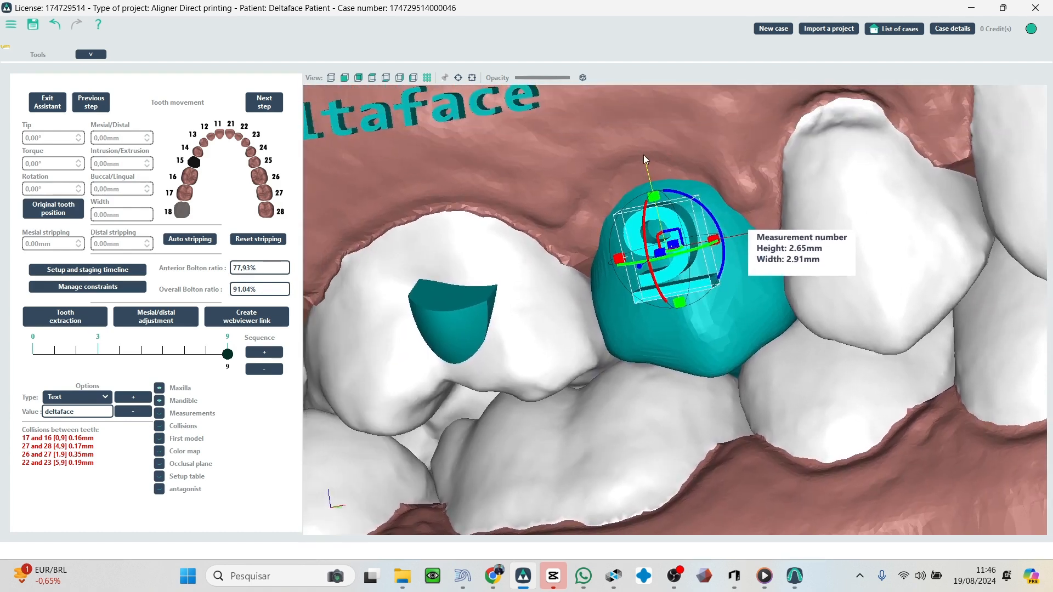
drag(643, 156, 658, 183)
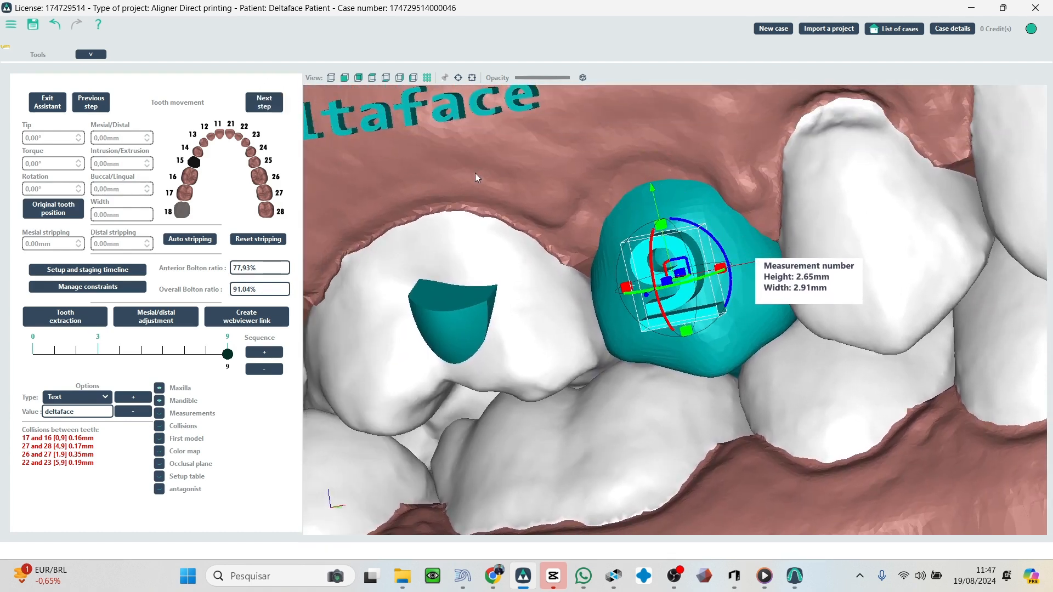
middle_drag(474, 177, 618, 274)
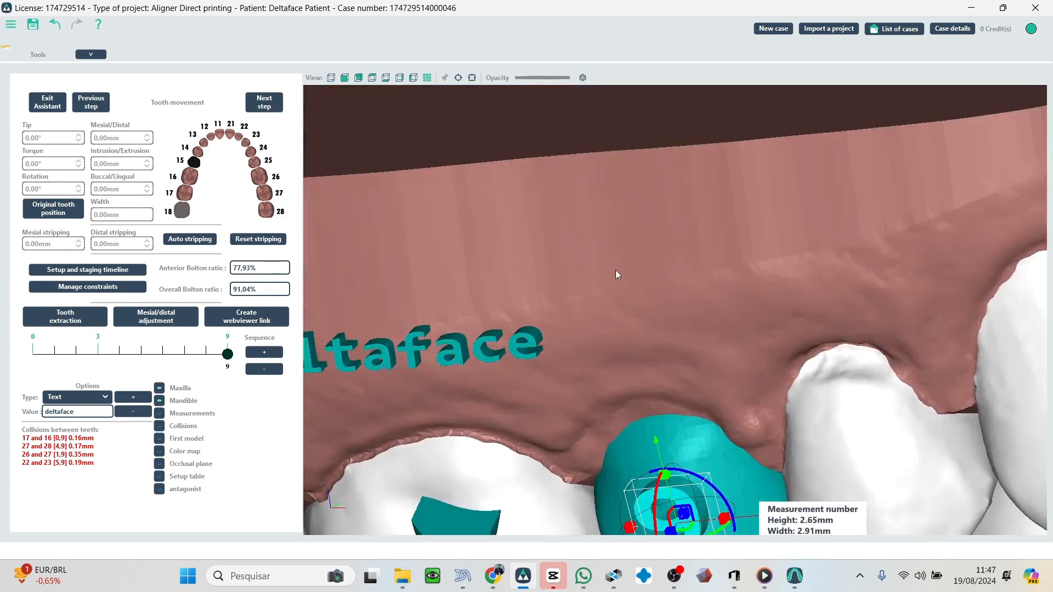
click(581, 305)
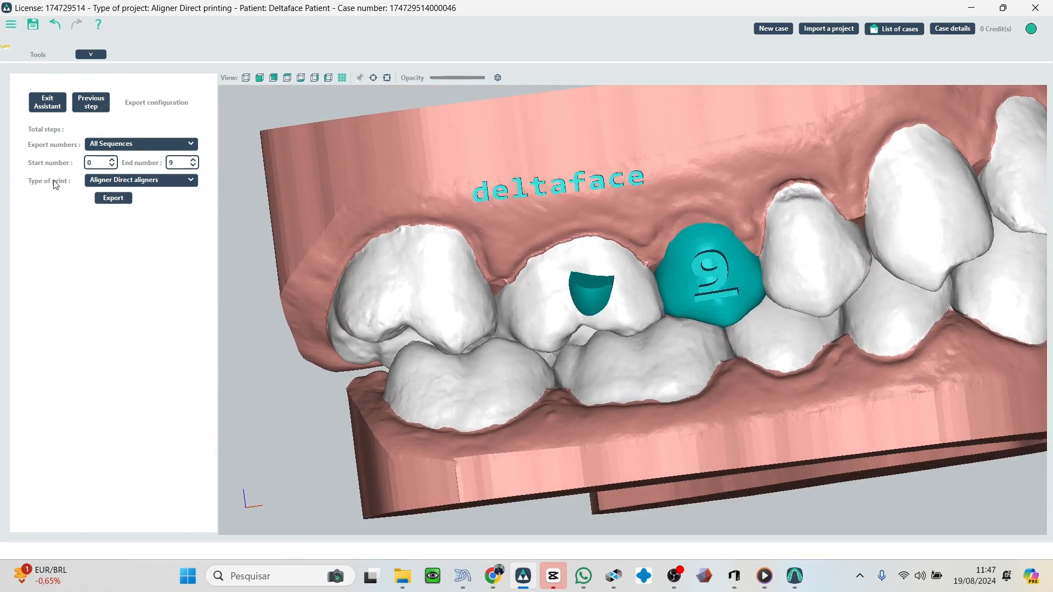
Export all sequences with the Models print type and validate the hollowed, infilled, vertically printed models.
click(94, 183)
click(99, 209)
click(115, 199)
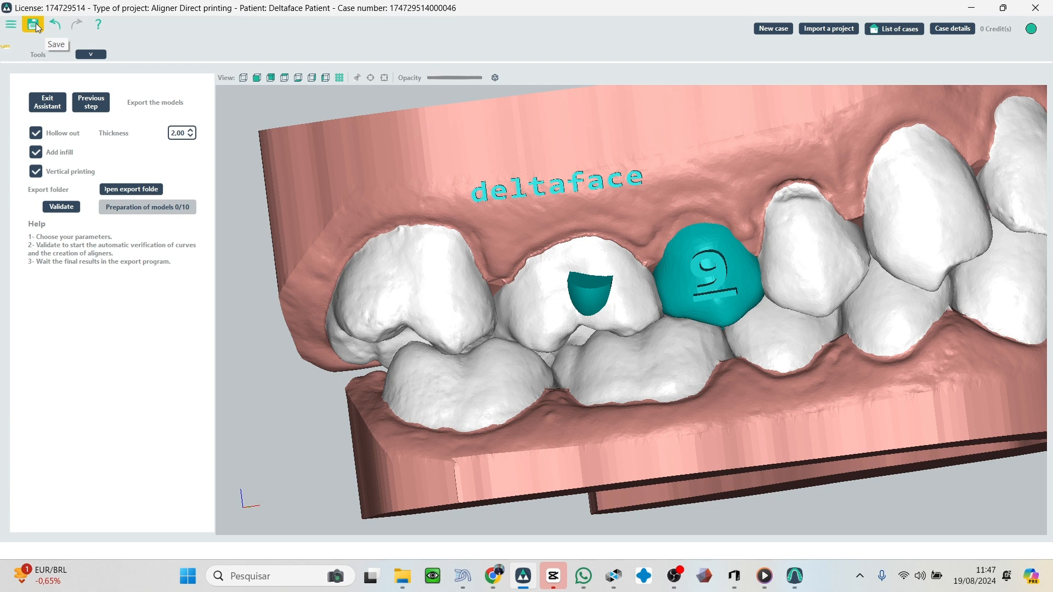
click(67, 213)
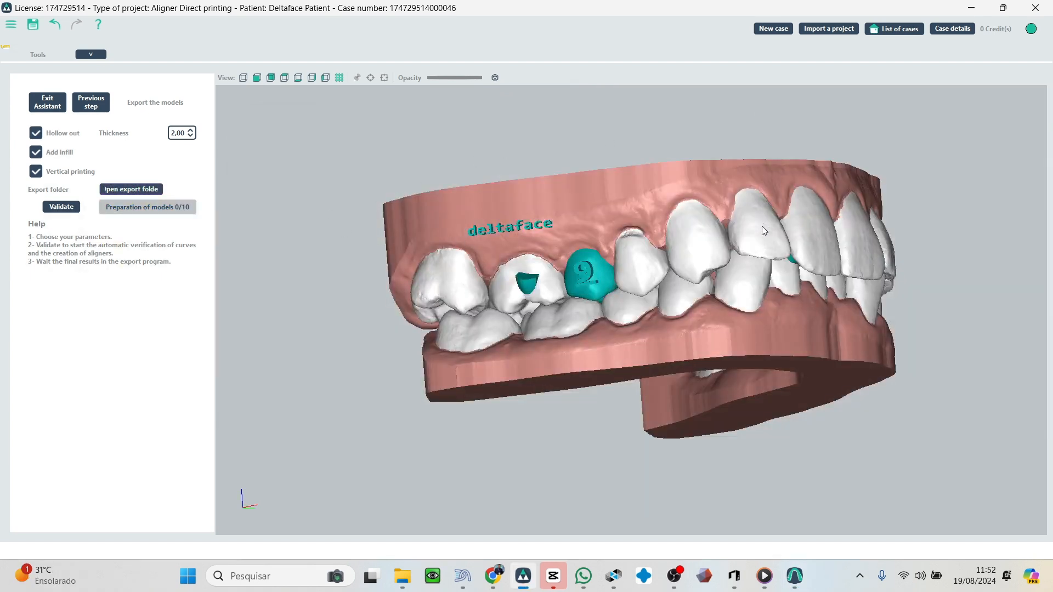
Open the export folder, check the files in ModelsThickness_2.00_Infill, and close the file window.
middle_drag(761, 226, 853, 274)
scroll(853, 275, down, 2)
scroll(853, 275, up, 3)
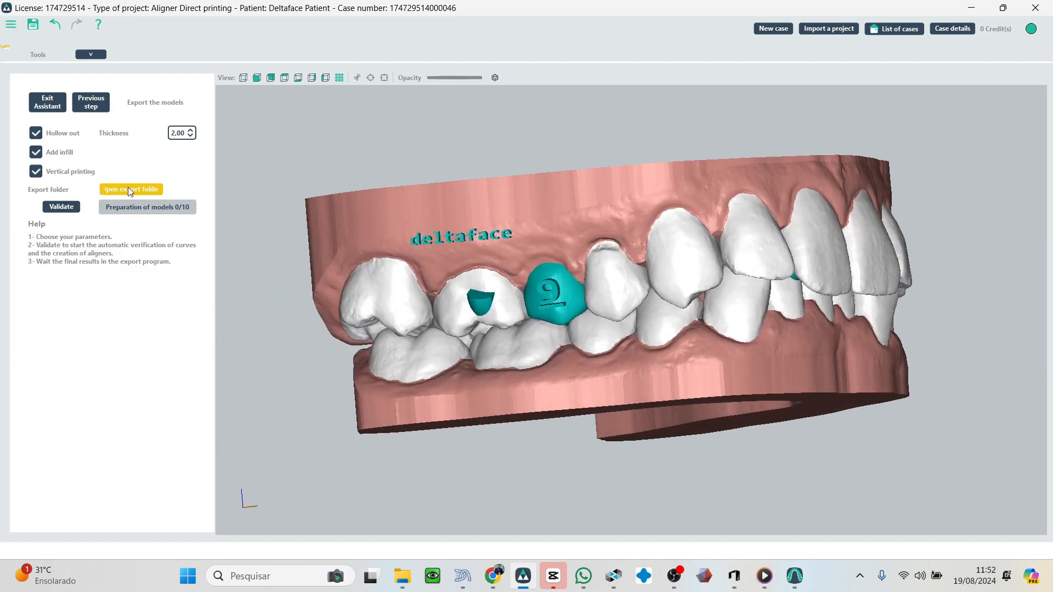
click(130, 190)
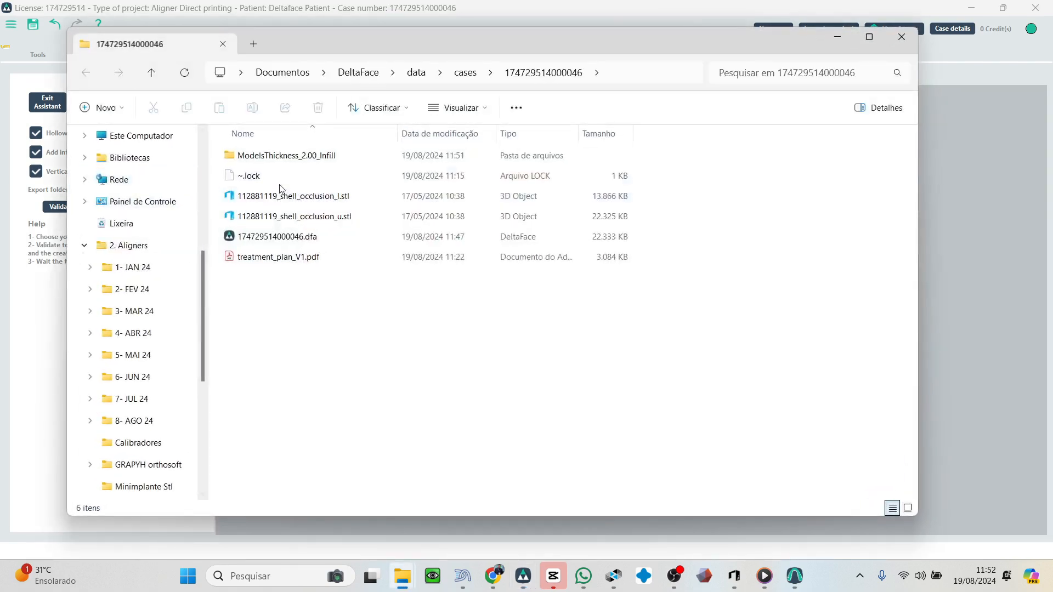
double_click(265, 159)
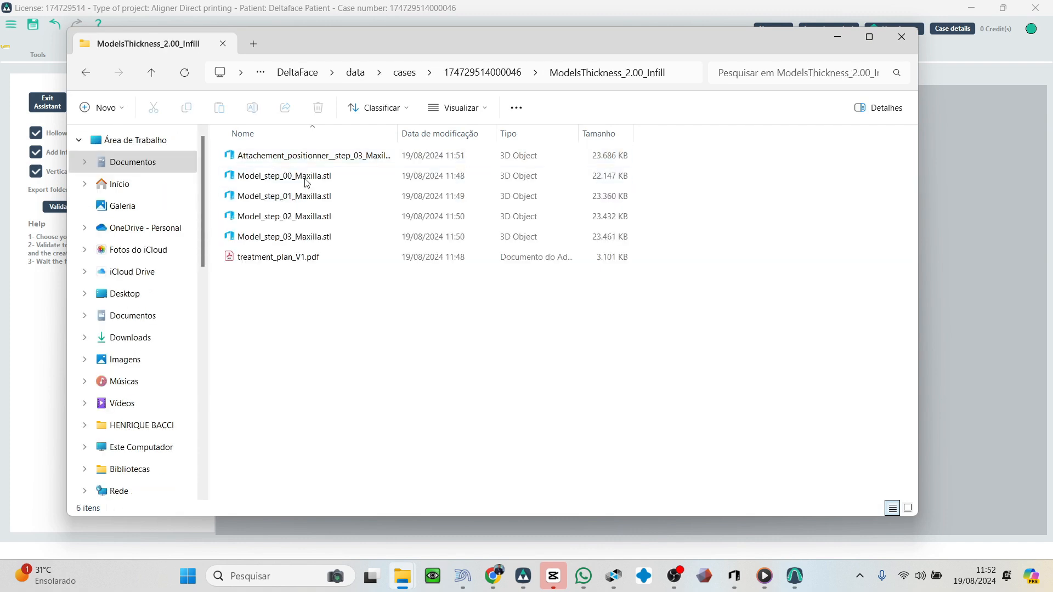
click(87, 73)
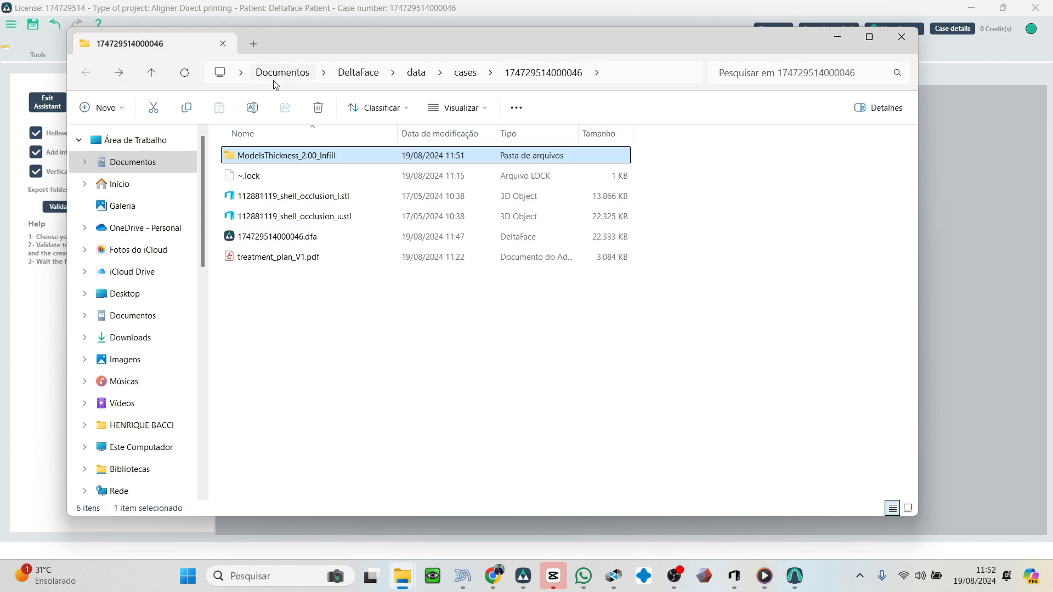
click(894, 38)
Return to the export configuration and start exporting all sequences with the Aligner Direct aligners print type.
drag(477, 253, 692, 241)
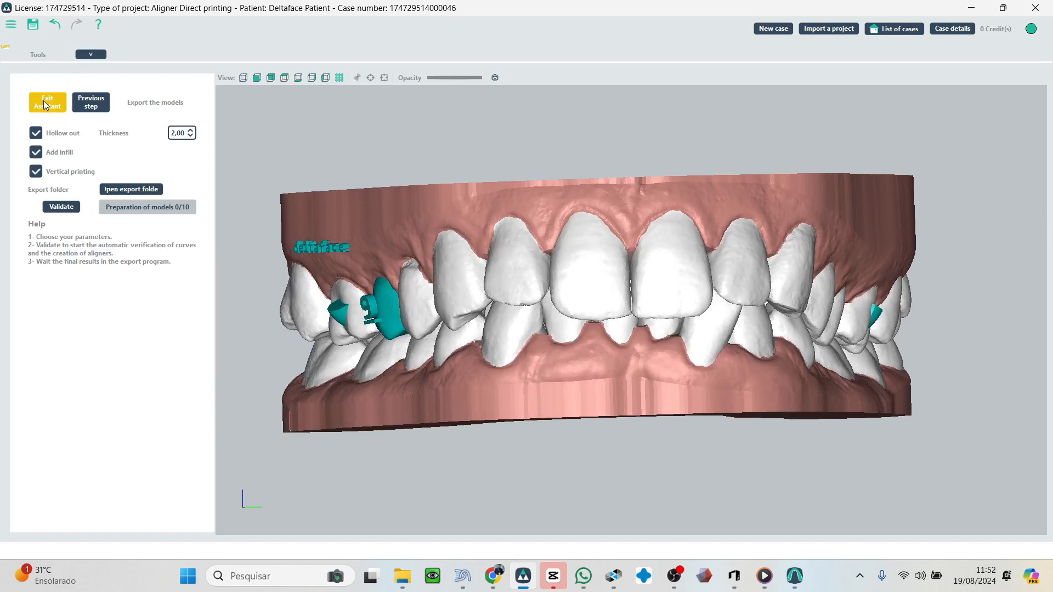
click(89, 107)
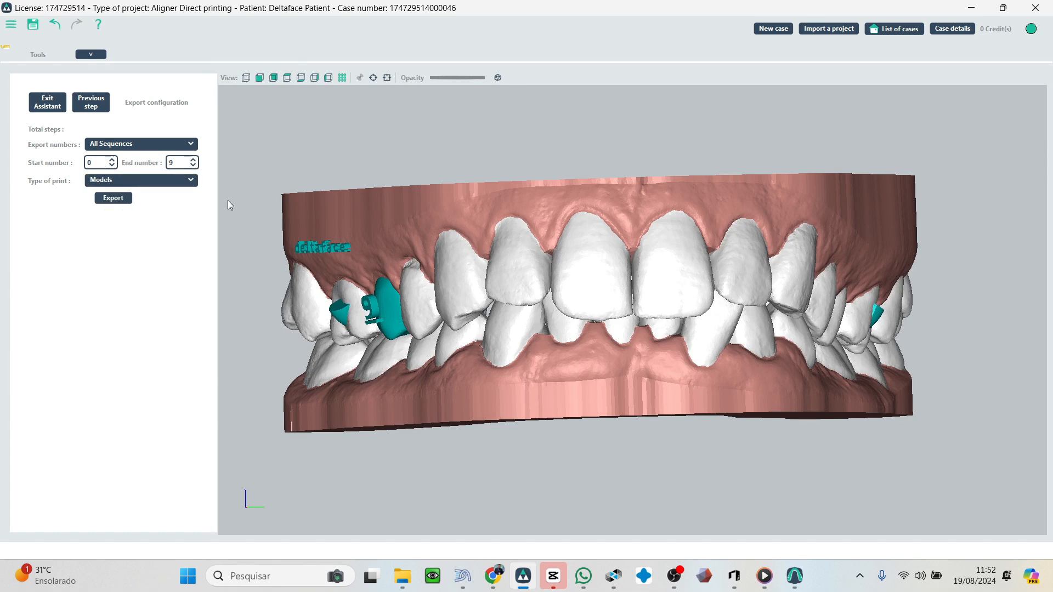
drag(228, 199, 450, 215)
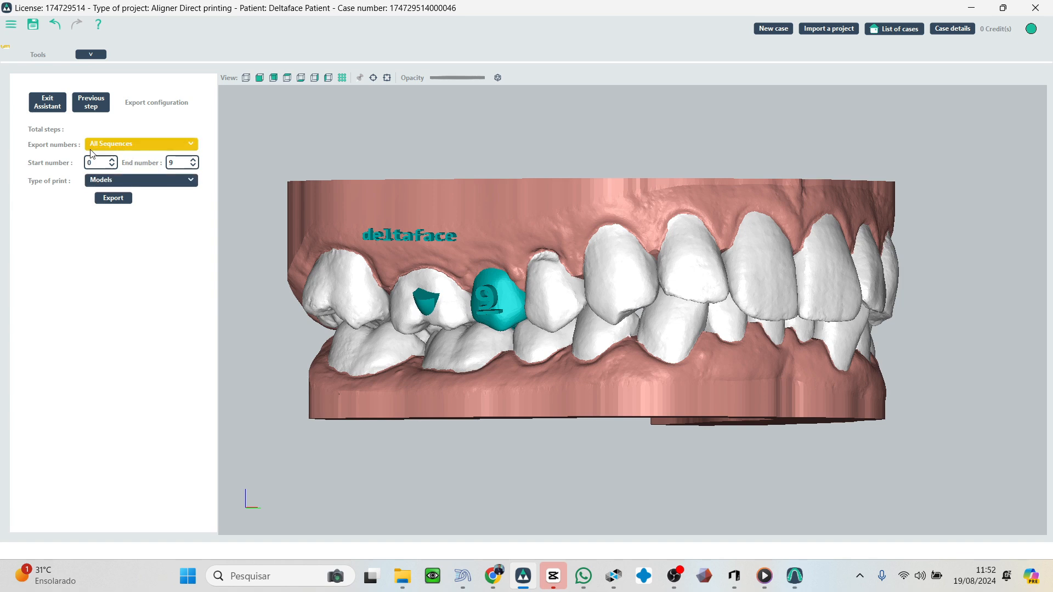
mouse_move(477, 243)
mouse_down()
mouse_move(492, 246)
mouse_move(427, 242)
mouse_move(481, 260)
mouse_up()
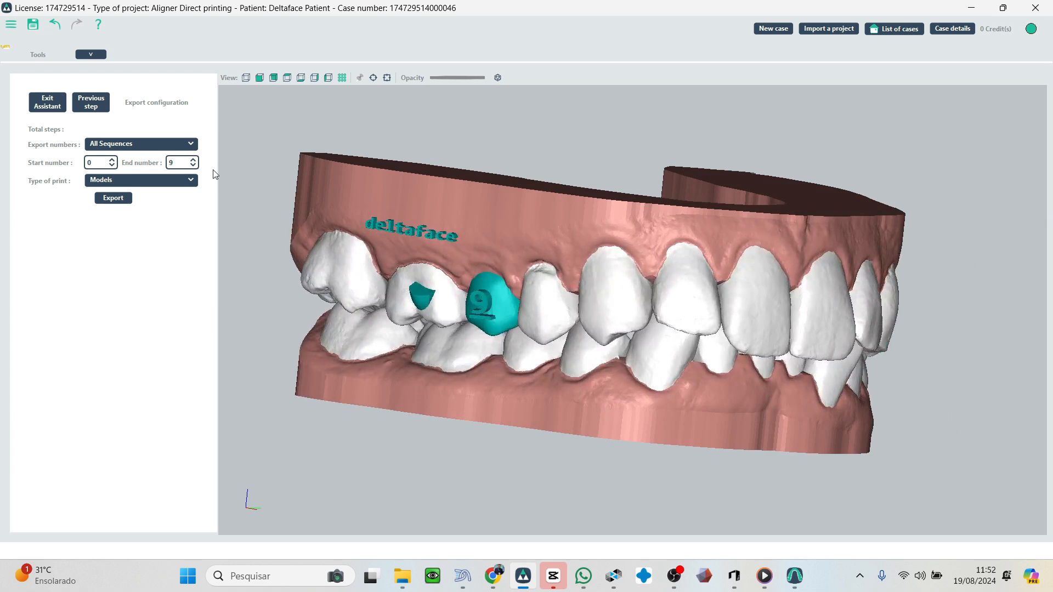
click(159, 180)
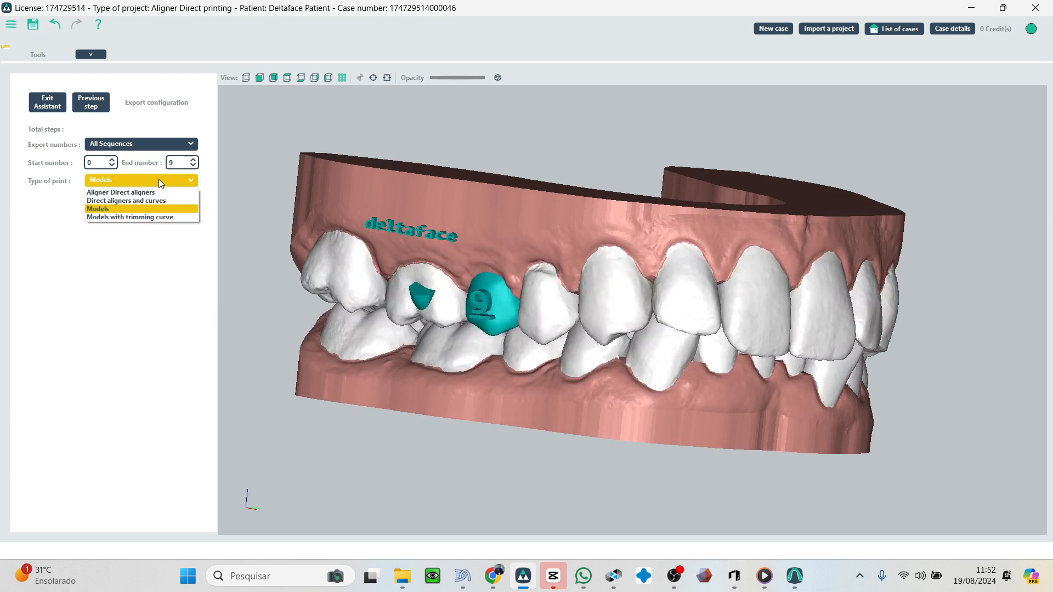
click(121, 192)
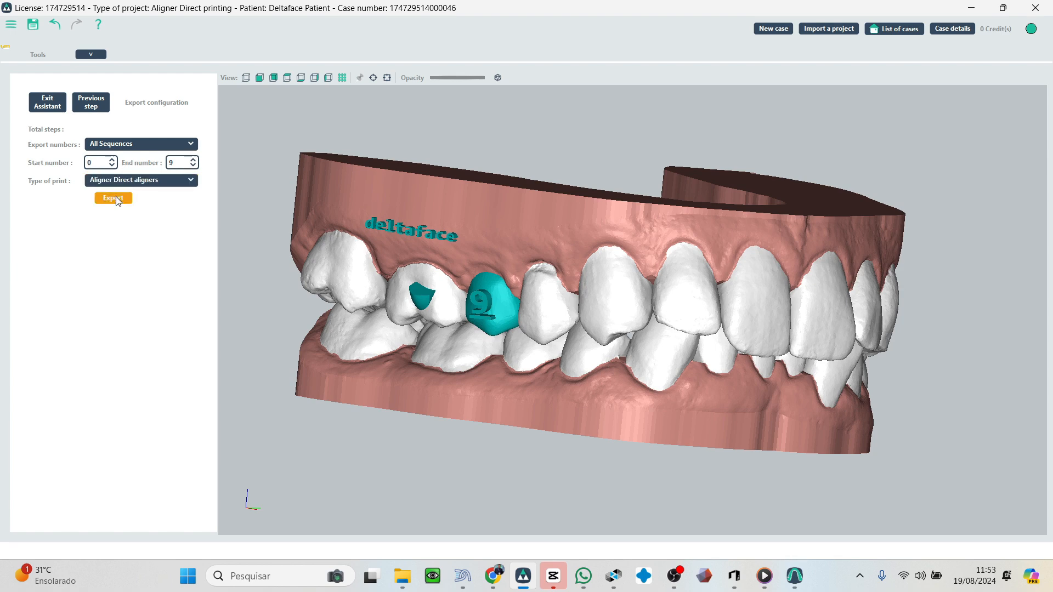
click(115, 198)
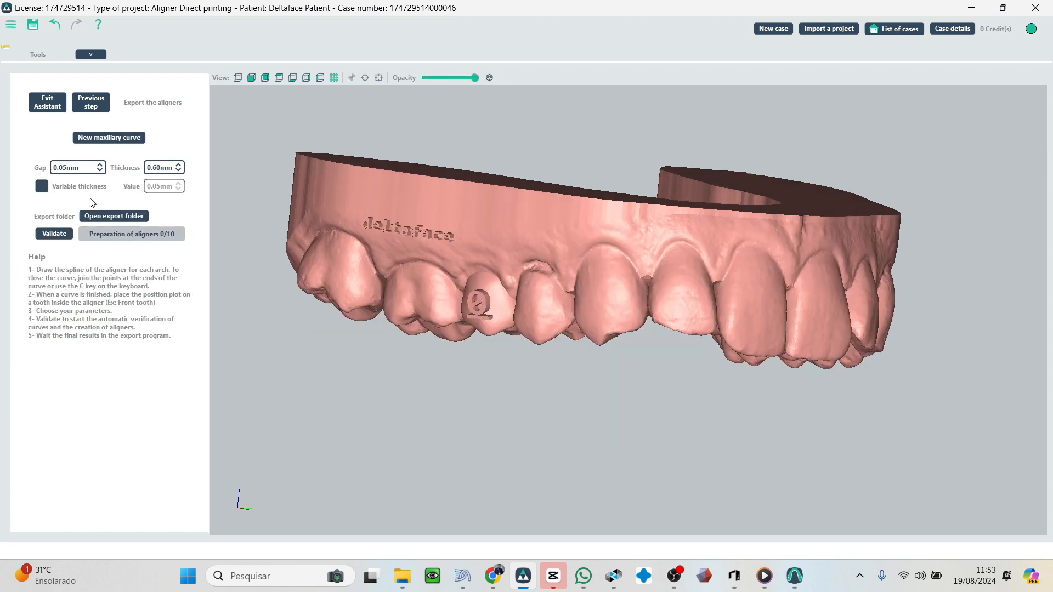
Start a new maxillary curve and trace it along the outer gum margin from the last molar beside the "deltaface" text.
middle_drag(343, 243, 358, 210)
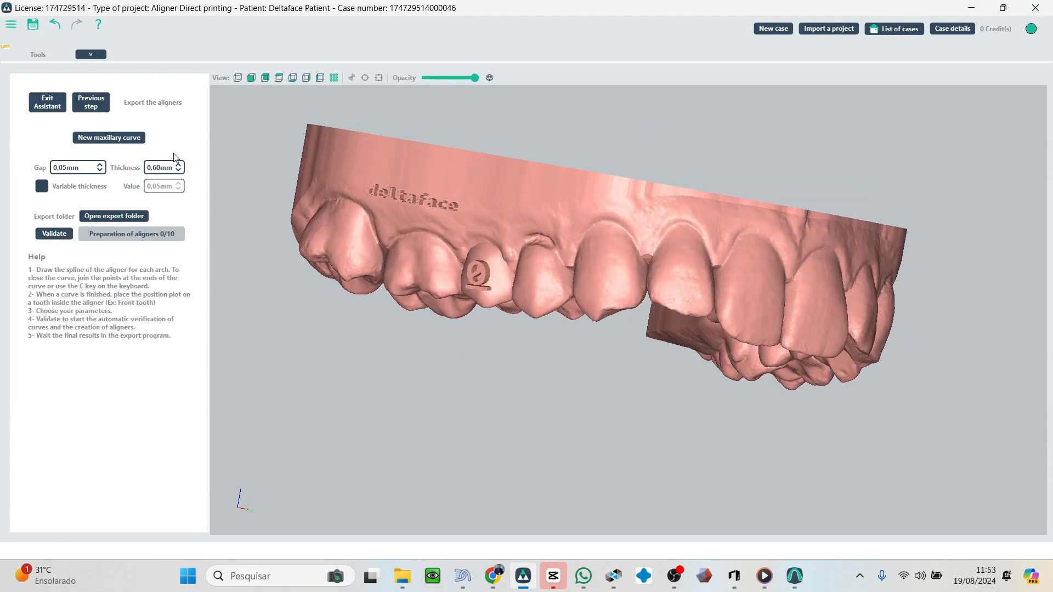
click(126, 142)
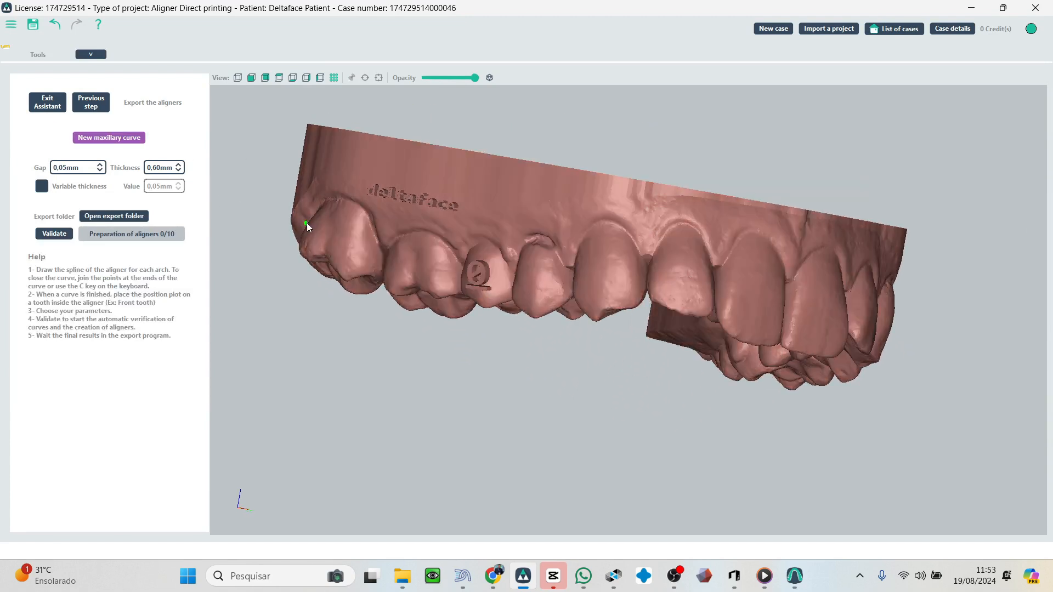
click(311, 223)
middle_drag(304, 208, 313, 213)
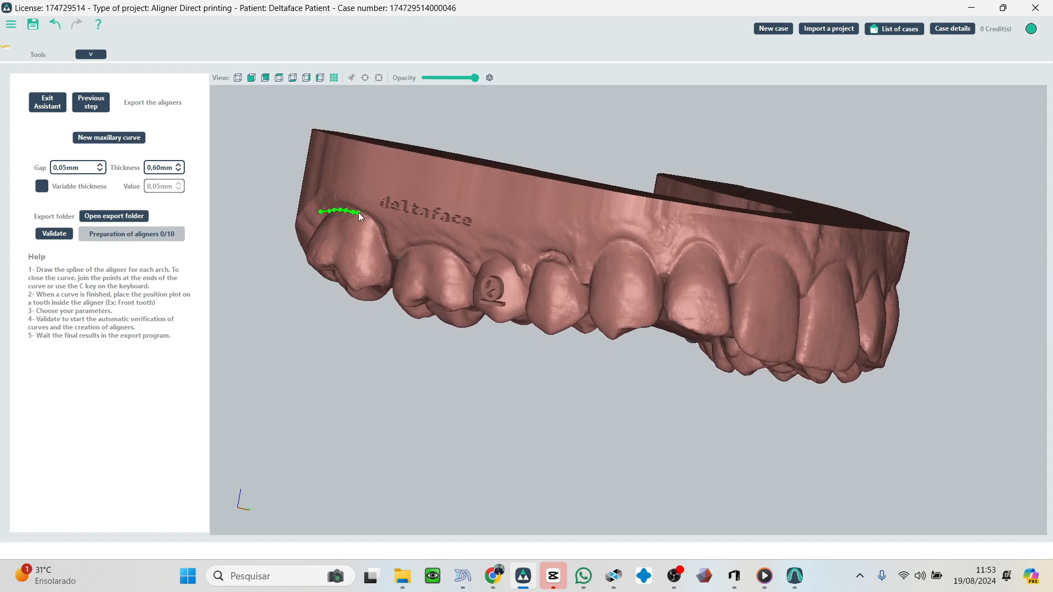
mouse_move(394, 242)
mouse_down()
mouse_move(526, 262)
mouse_move(588, 256)
mouse_move(609, 242)
mouse_move(705, 245)
mouse_move(795, 261)
mouse_move(809, 281)
mouse_move(762, 256)
mouse_move(625, 228)
mouse_move(658, 230)
mouse_up()
Continue the maxillary curve along the outer gum margin above the front teeth.
right_drag(678, 236, 641, 235)
click(590, 208)
click(608, 211)
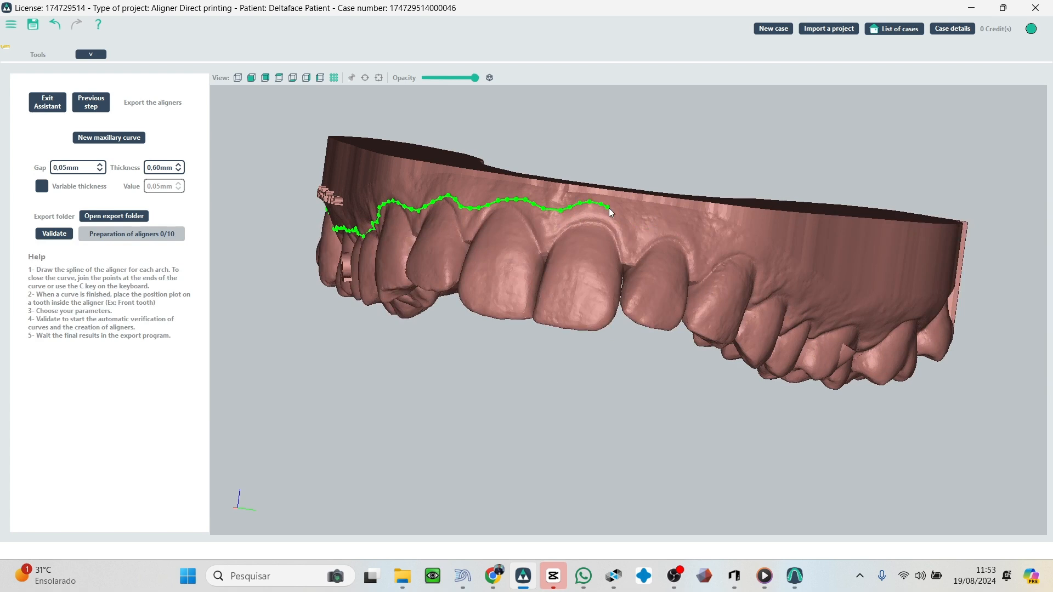
click(628, 220)
click(647, 227)
click(666, 228)
Undo the maxillary curve points back to the gum margin near the pontic.
key(ctrl+z)
key(ctrl+z)
key(ctrl+z)
key(ctrl+z)
key(ctrl+z)
key(ctrl+z)
key(ctrl+z)
key(ctrl+z)
key(ctrl+z)
key(ctrl+z)
key(ctrl+z)
key(ctrl+z)
key(ctrl+z)
key(ctrl+z)
key(ctrl+z)
key(ctrl+z)
key(ctrl+z)
key(ctrl+z)
key(ctrl+z)
key(ctrl+z)
Retrace the maxillary curve more smoothly above the front teeth and on toward the opposite premolars.
right_drag(384, 233, 474, 229)
click(516, 231)
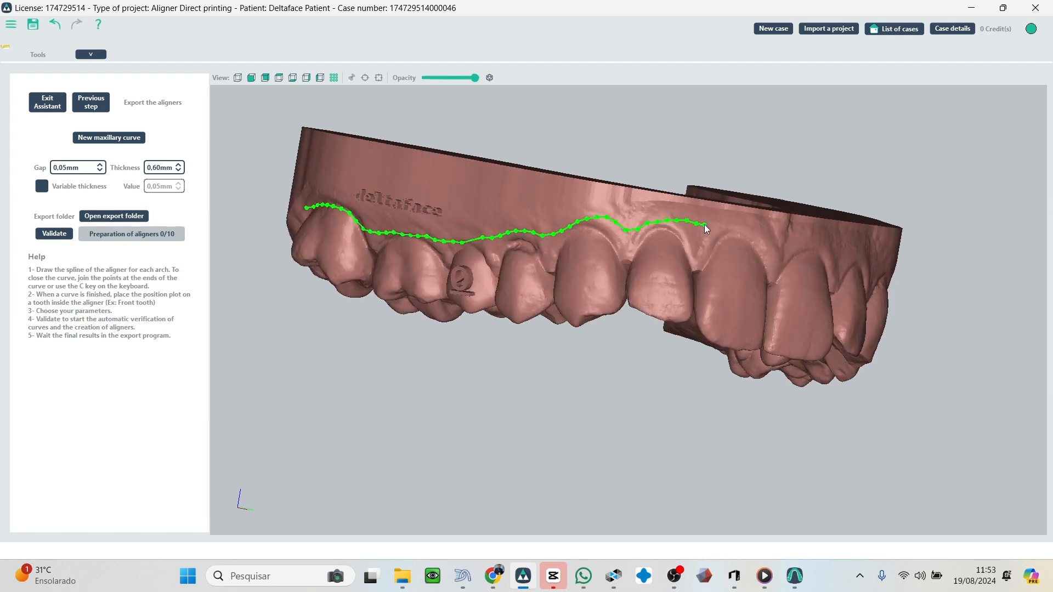
right_drag(774, 248, 613, 225)
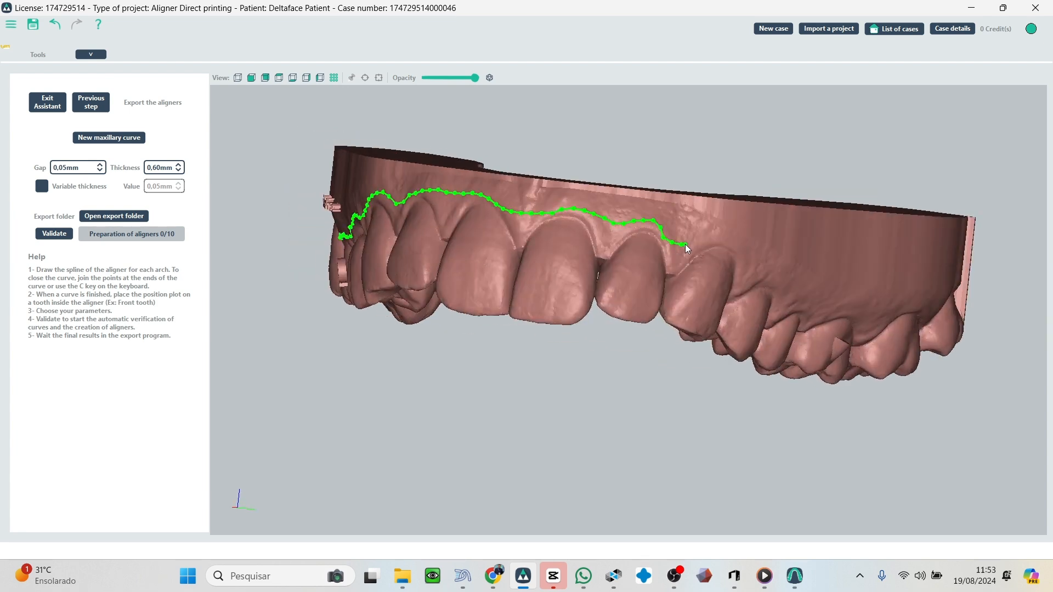
click(771, 282)
Extend the maxillary curve past the opposite molars, around the last molar, and back along the palatal gum margin.
right_drag(844, 306, 644, 199)
drag(645, 198, 746, 227)
mouse_move(746, 227)
right_down()
mouse_move(767, 261)
mouse_move(759, 174)
right_up()
drag(757, 174, 632, 275)
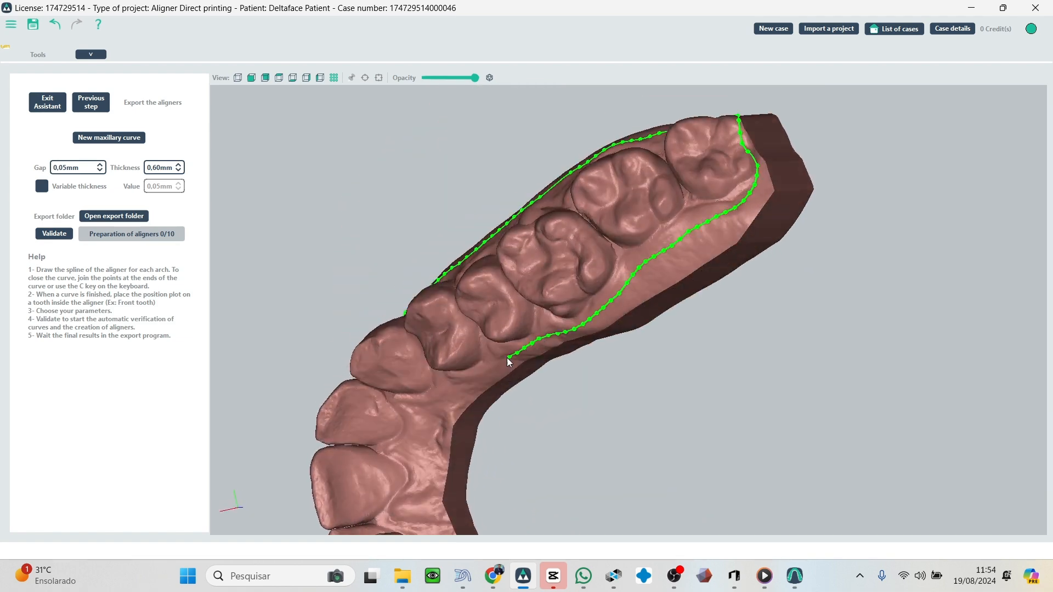
Trace the maxillary curve behind the front teeth and around the last molar, closing it at its starting point.
right_drag(421, 452, 495, 237)
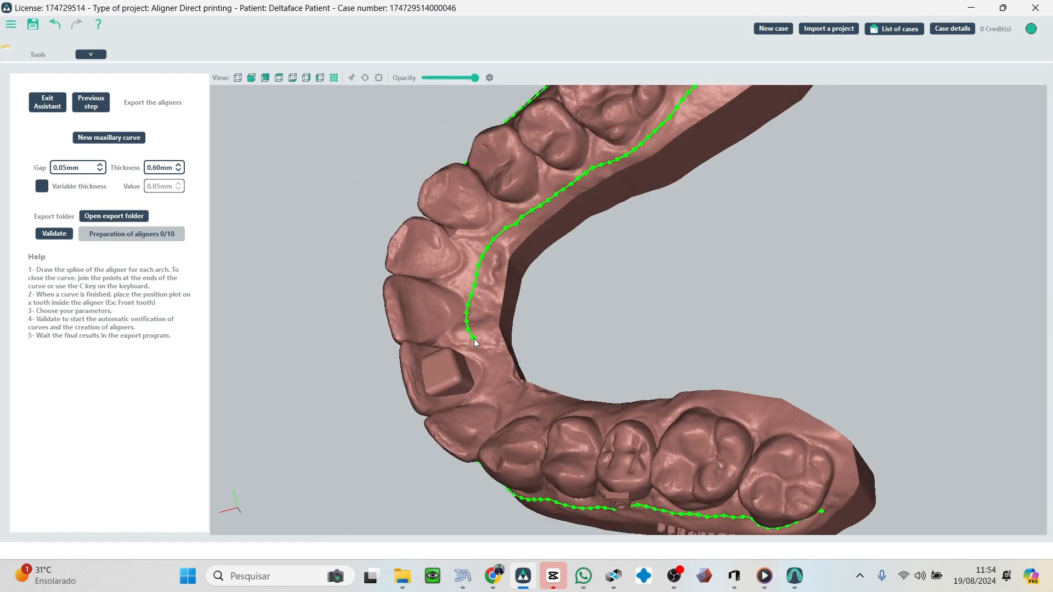
right_drag(575, 414, 565, 440)
drag(564, 440, 755, 510)
right_drag(754, 510, 710, 276)
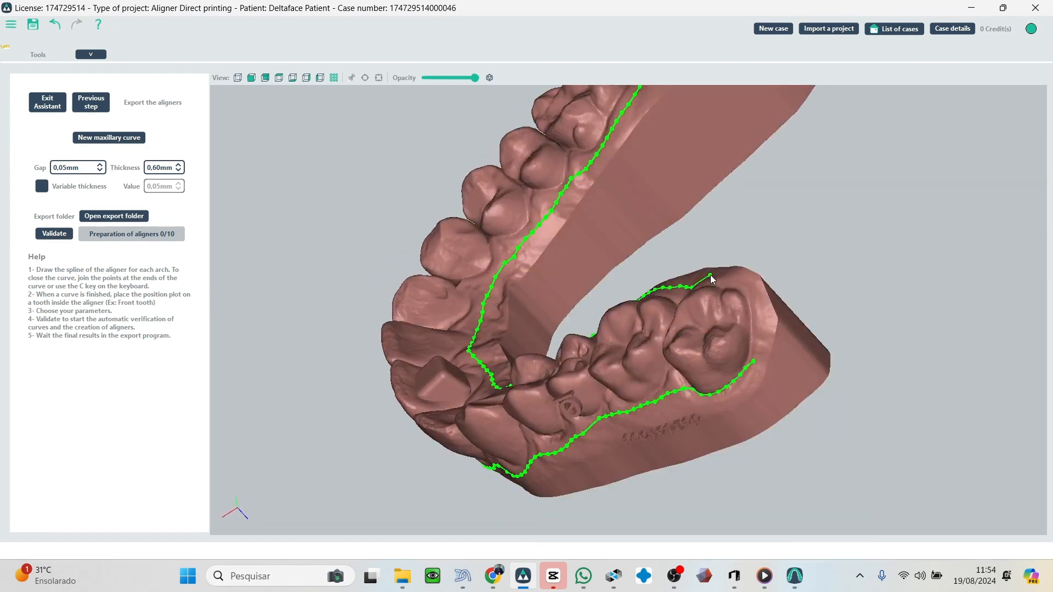
mouse_move(710, 283)
mouse_down()
mouse_move(756, 345)
mouse_move(753, 361)
mouse_up()
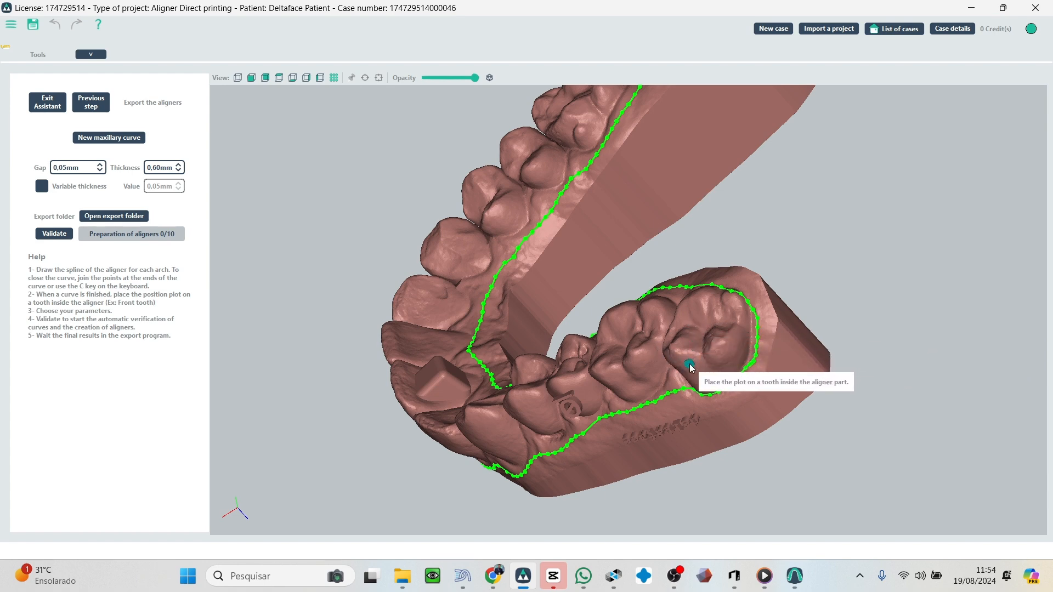
middle_drag(689, 365, 704, 335)
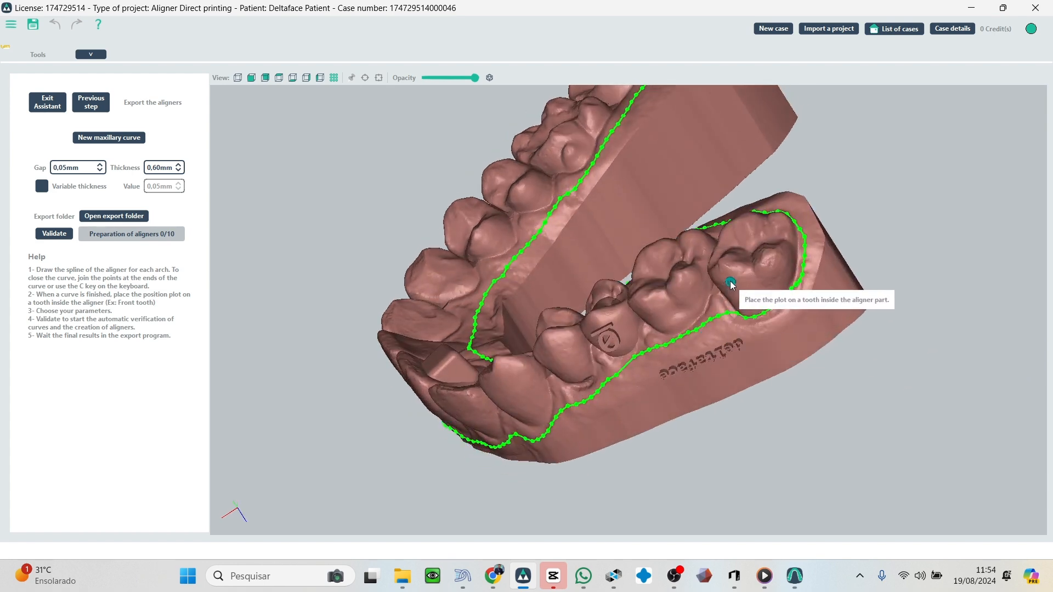
Place the position plot on the last molar inside the maxillary curve and set the aligner thickness to 0.65 mm.
click(731, 283)
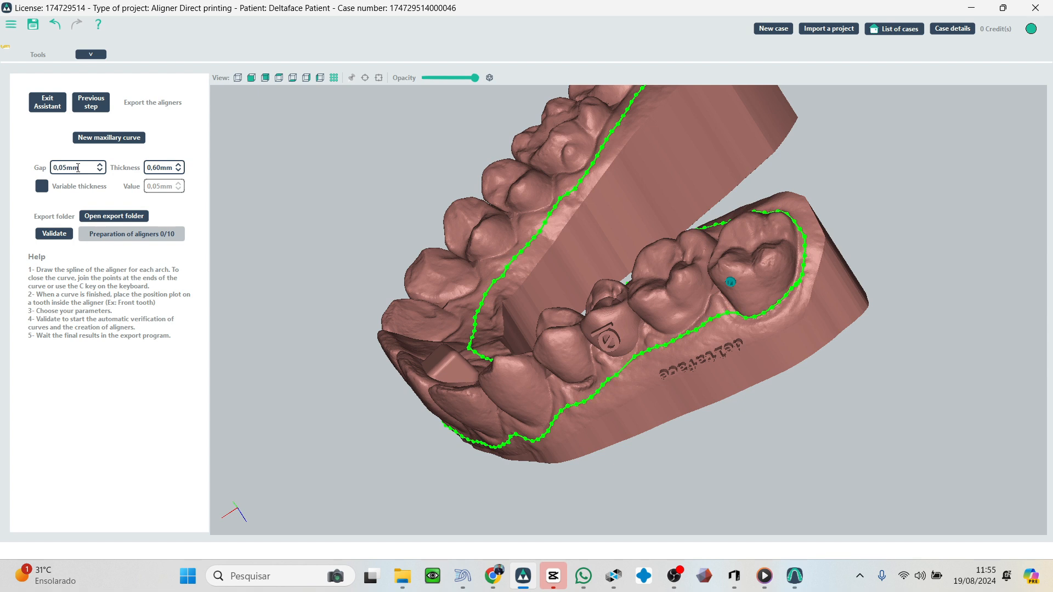
click(178, 165)
Validate the maxillary curve and parameters to generate the direct-print aligners.
click(61, 233)
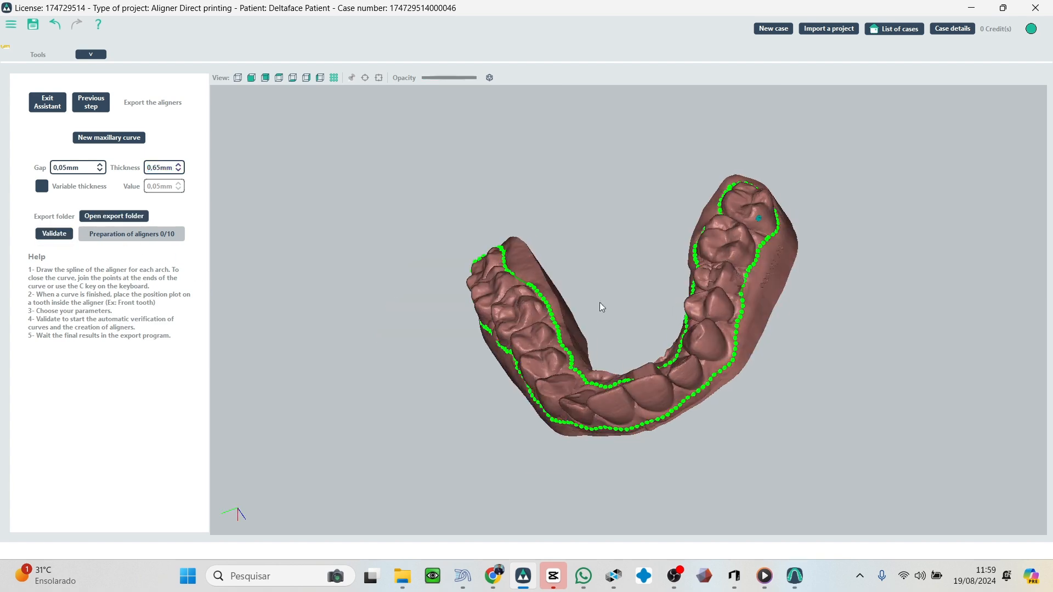
drag(600, 302, 493, 230)
scroll(577, 282, up, 5)
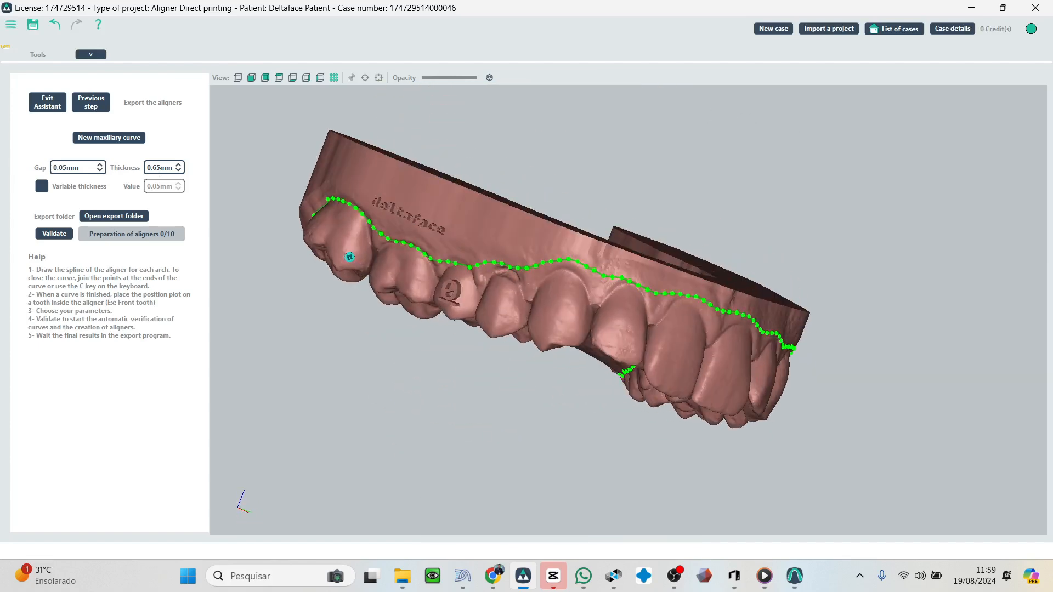
click(48, 235)
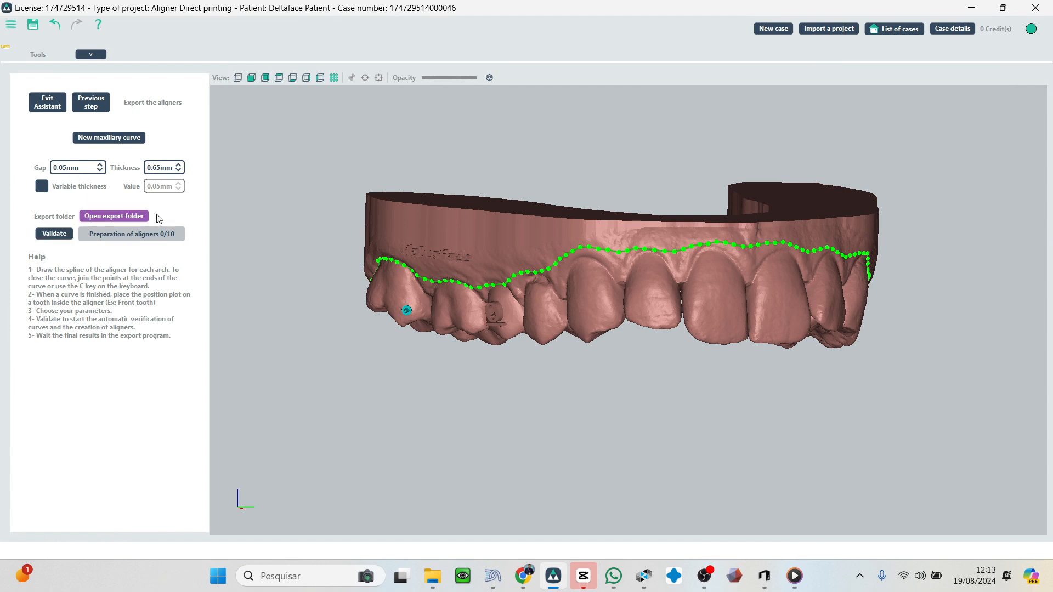
Open aligner_step_03_Maxilla.stl from the exported Aligners_Gap_0.05_Thickness_0.65 folder in 3D Builder and inspect the aligner's shape.
click(134, 220)
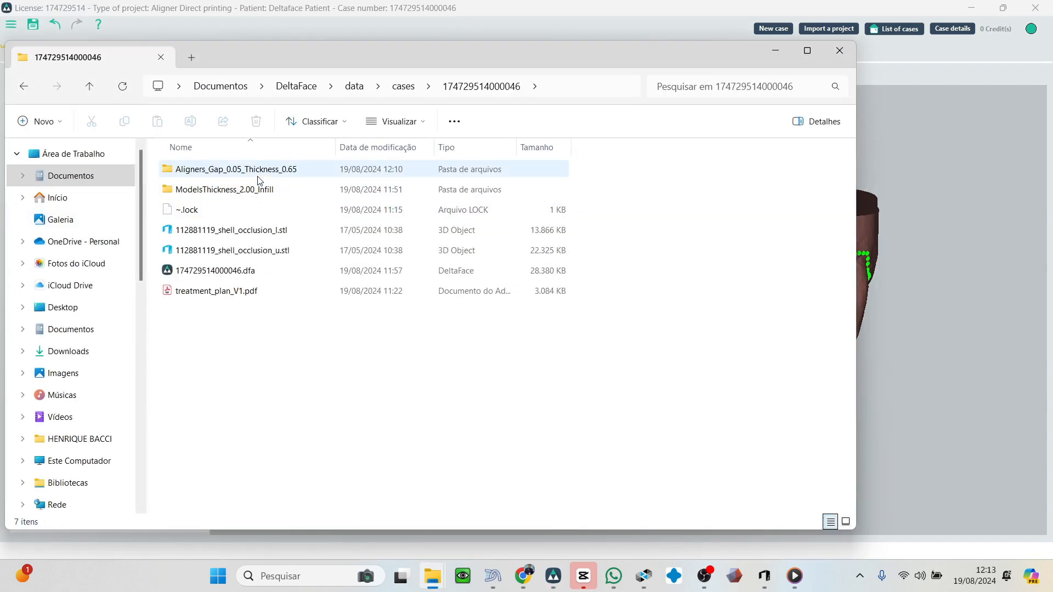
double_click(256, 170)
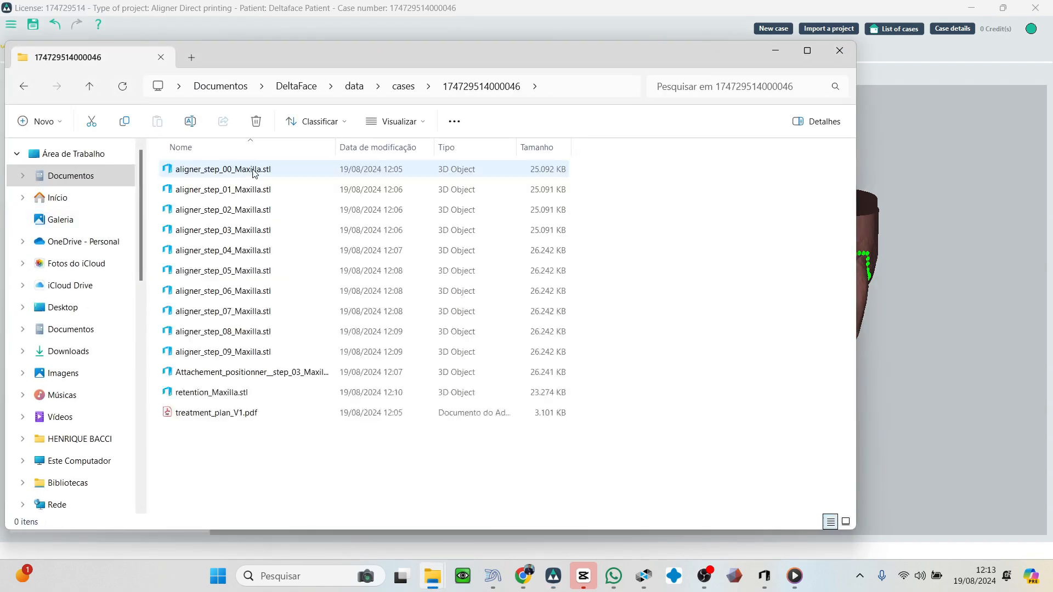
click(256, 171)
double_click(230, 230)
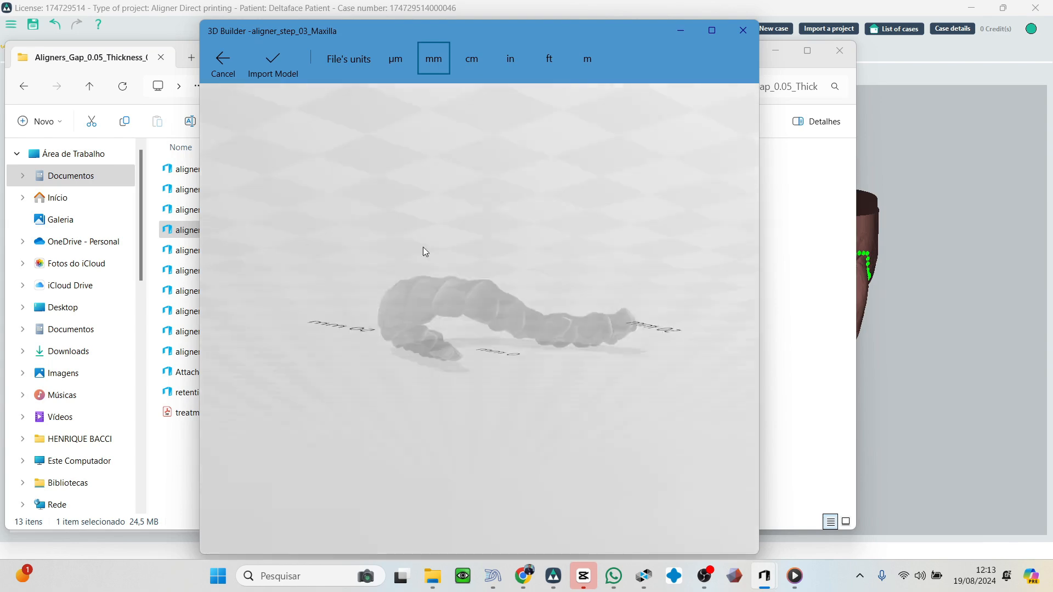
scroll(547, 313, up, 4)
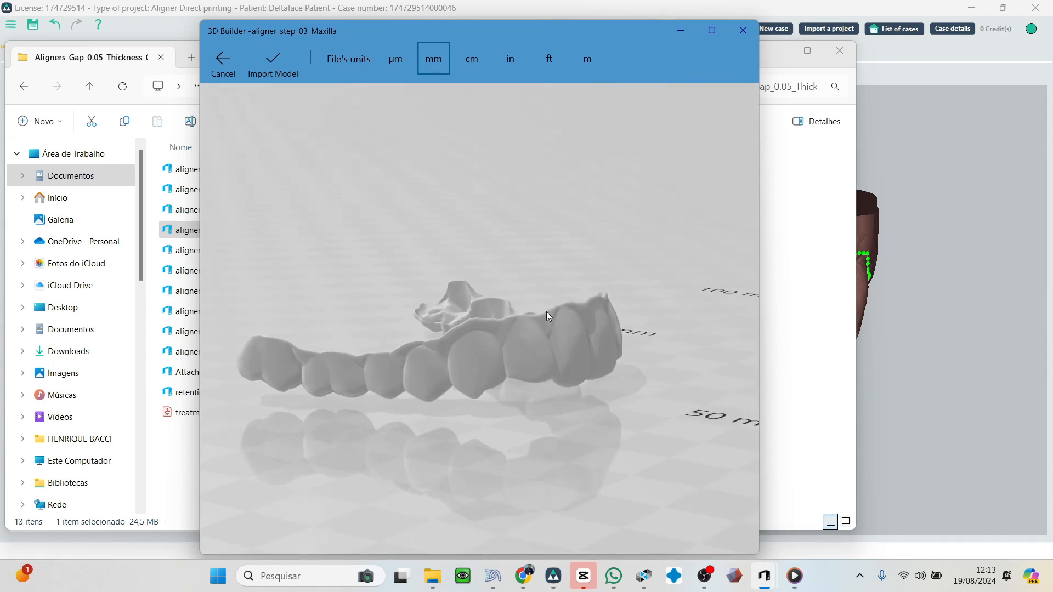